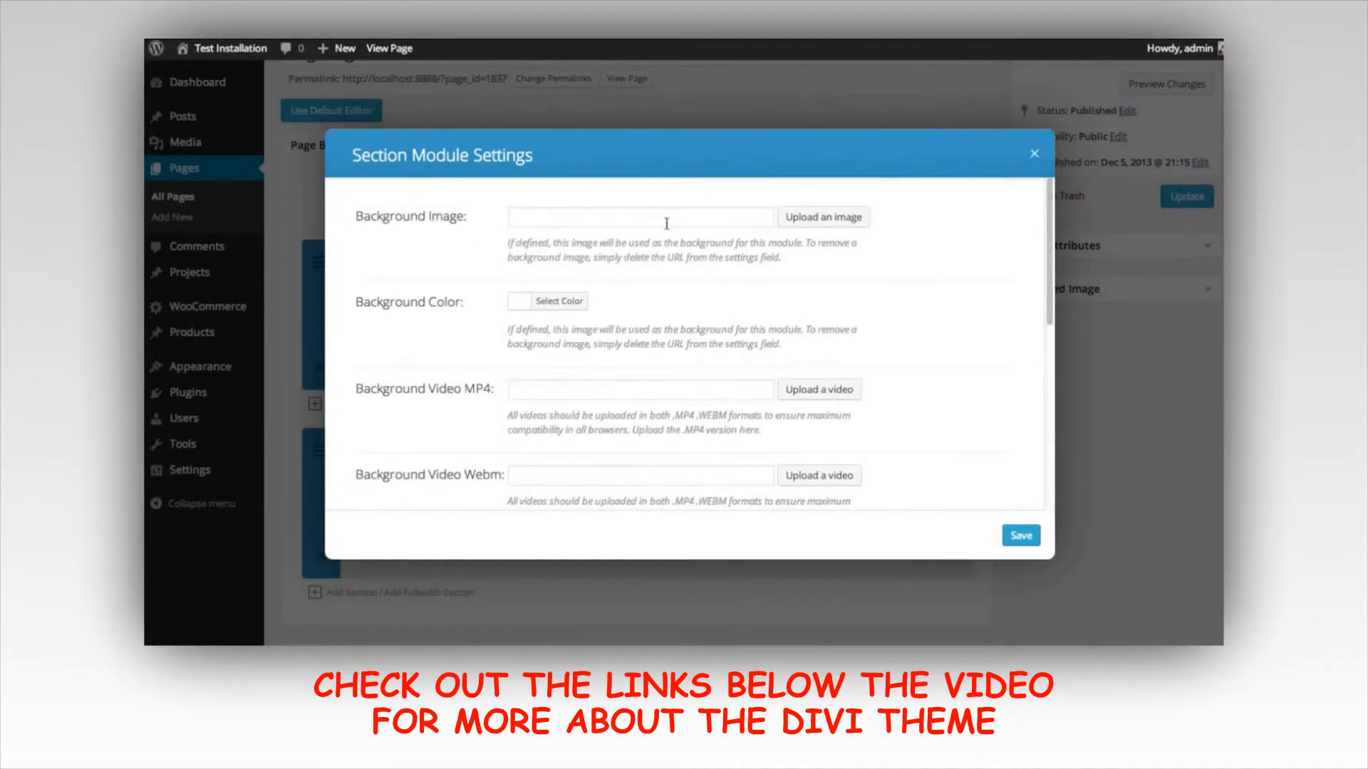
# Review the section's background options and set its background color to #f2f2f2
pyautogui.moveTo(1045, 247); pyautogui.dragTo(1037, 431)
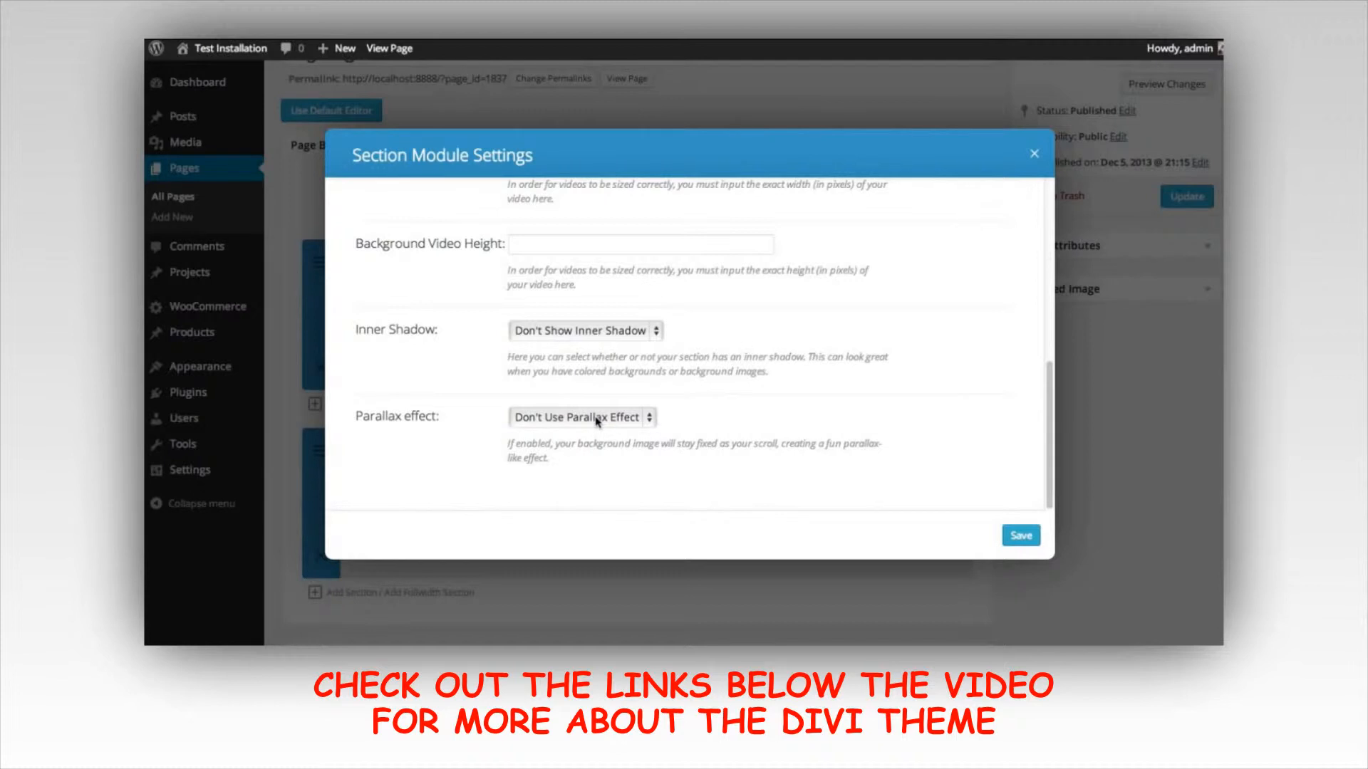
pyautogui.moveTo(1050, 410); pyautogui.dragTo(1032, 223)
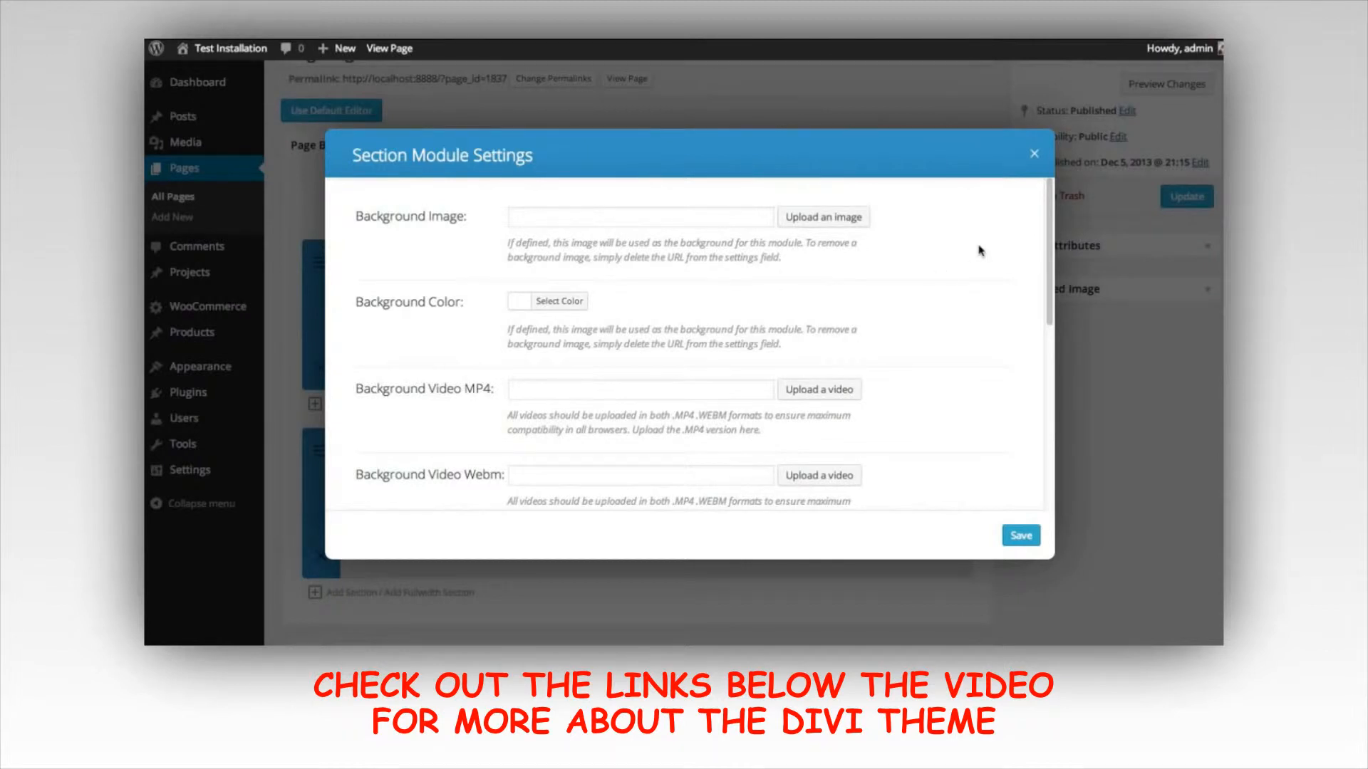
pyautogui.click(524, 303)
pyautogui.moveTo(521, 329); pyautogui.dragTo(536, 336)
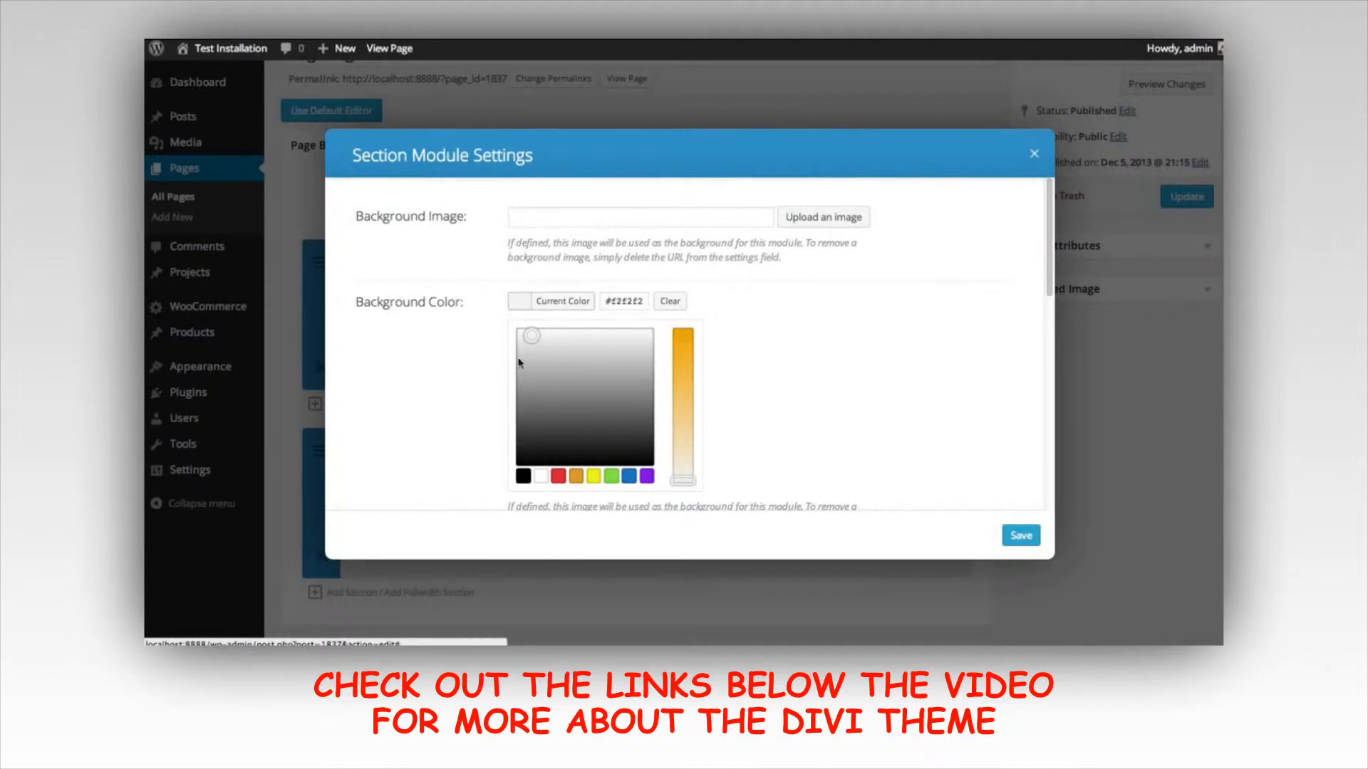
pyautogui.click(520, 305)
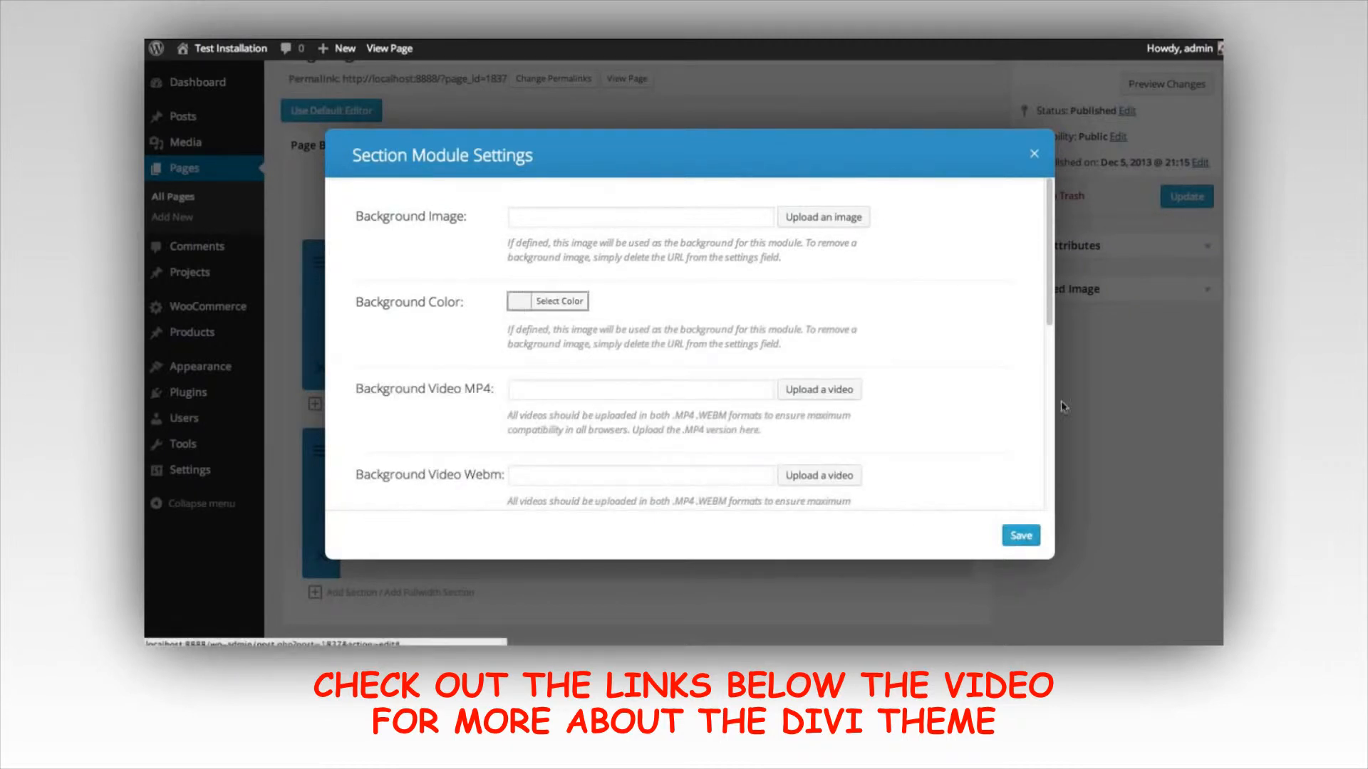
# Set the section's inner shadow to Show Inner Shadow and save the section settings
pyautogui.scroll(-10, 1043, 276)
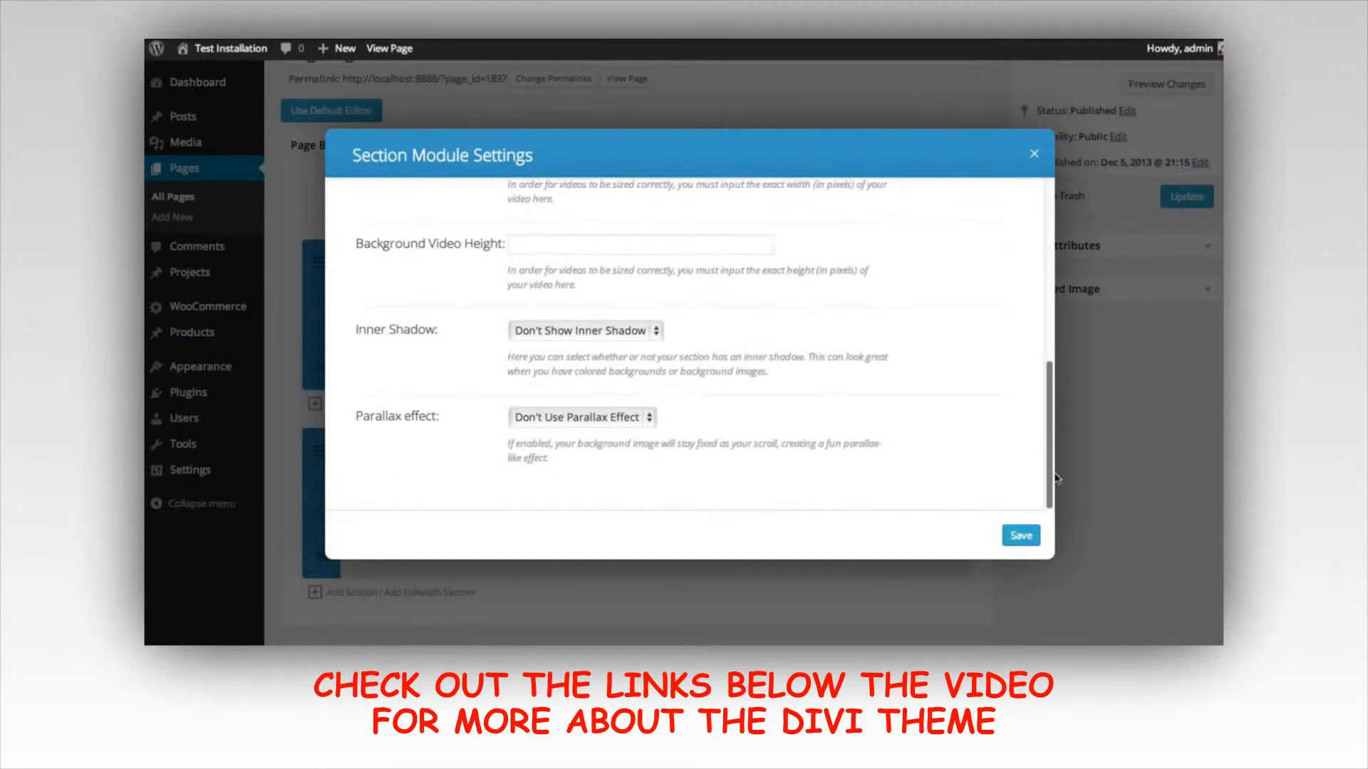
pyautogui.click(592, 334)
pyautogui.click(570, 345)
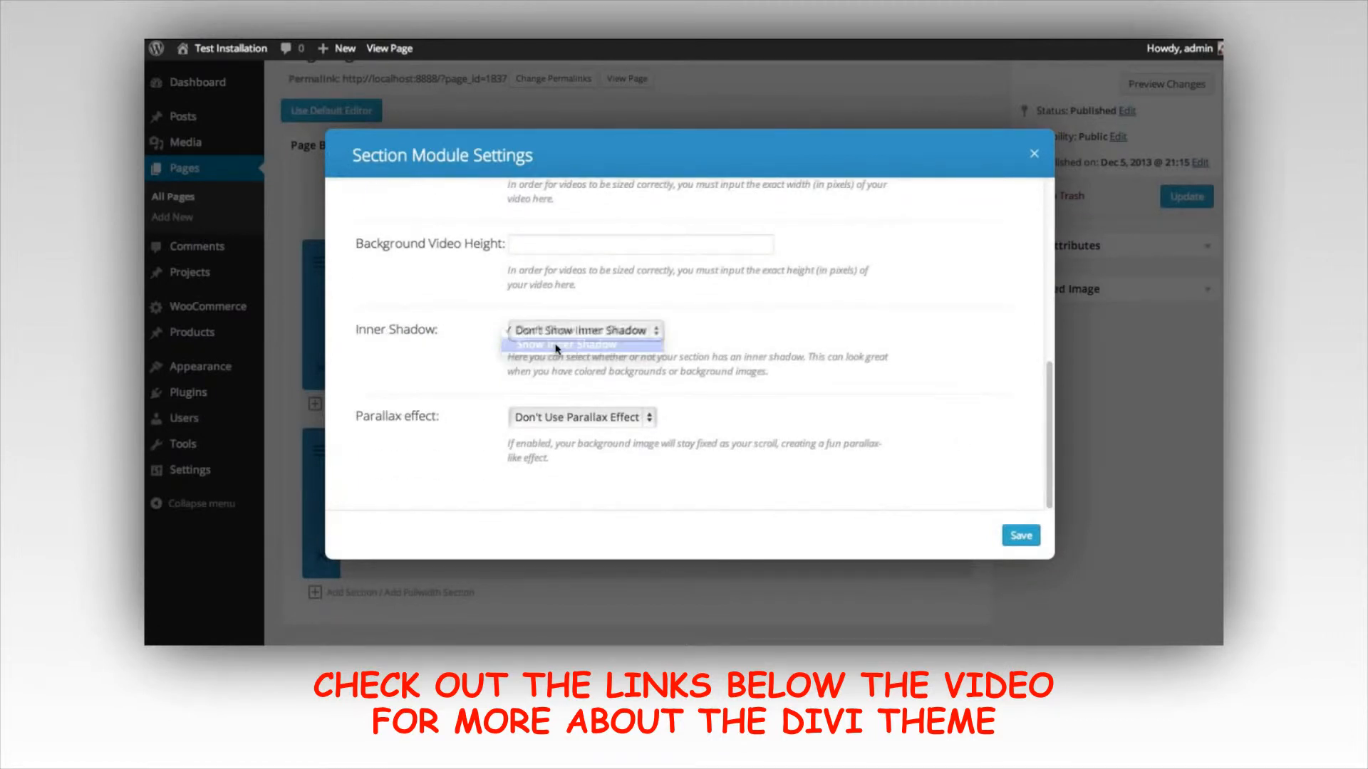
pyautogui.click(1017, 538)
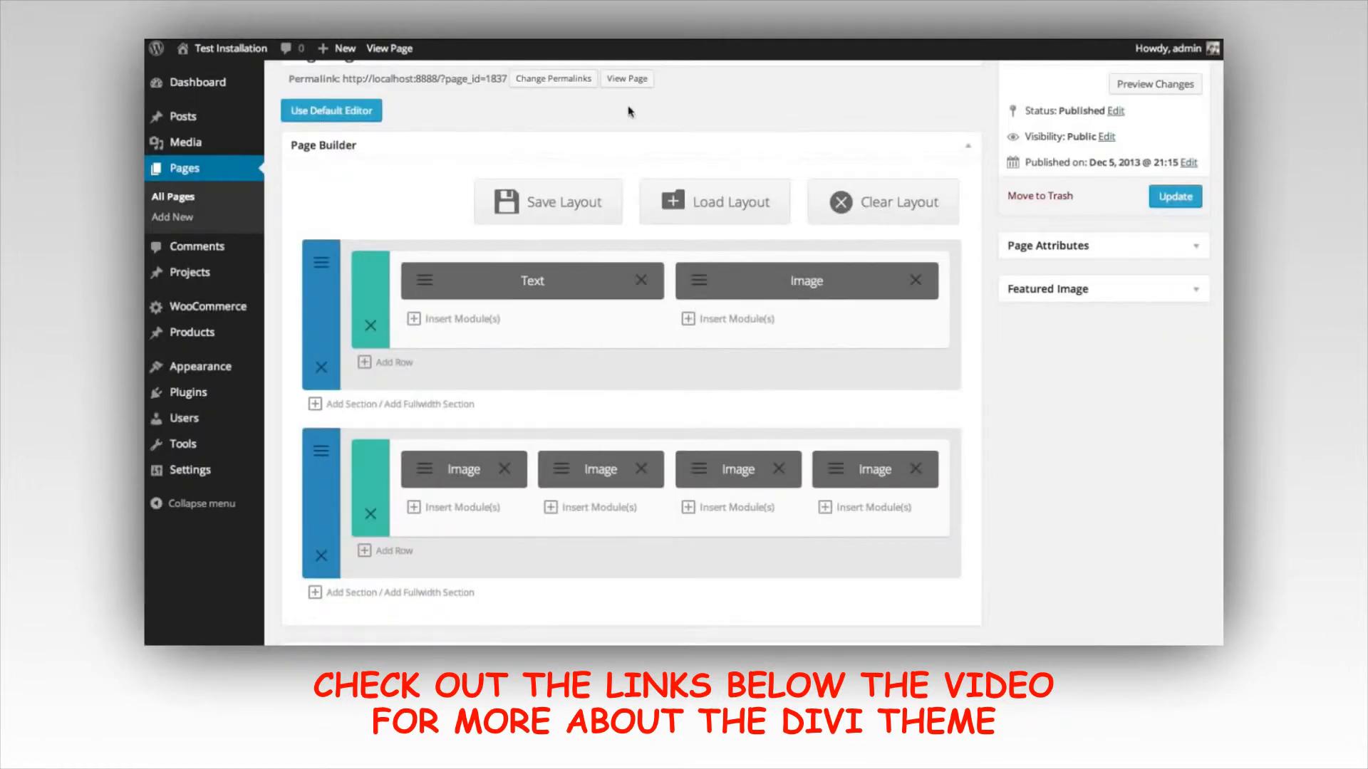
# Preview the page changes and examine the background and inner shadow of the four-image section
pyautogui.scroll(1, 1018, 316)
pyautogui.click(1147, 132)
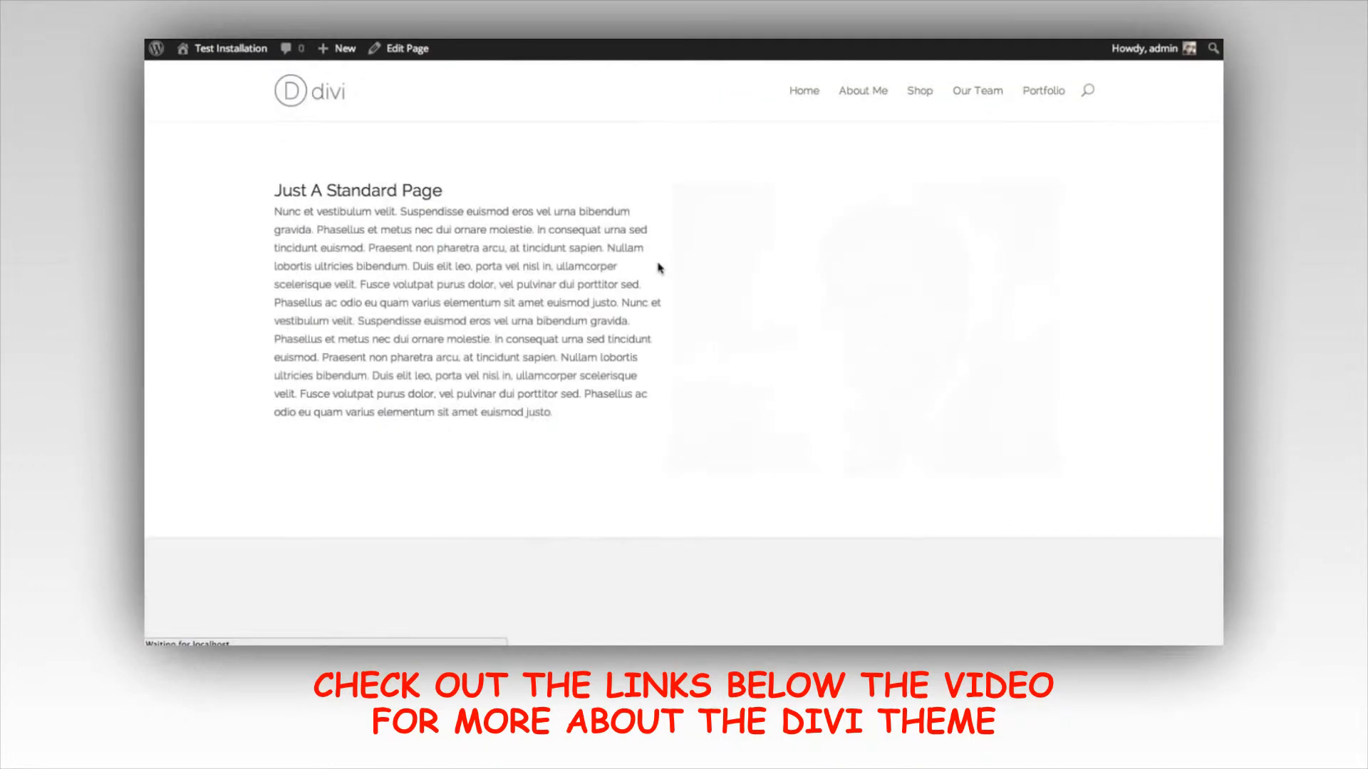
pyautogui.scroll(-5, 818, 256)
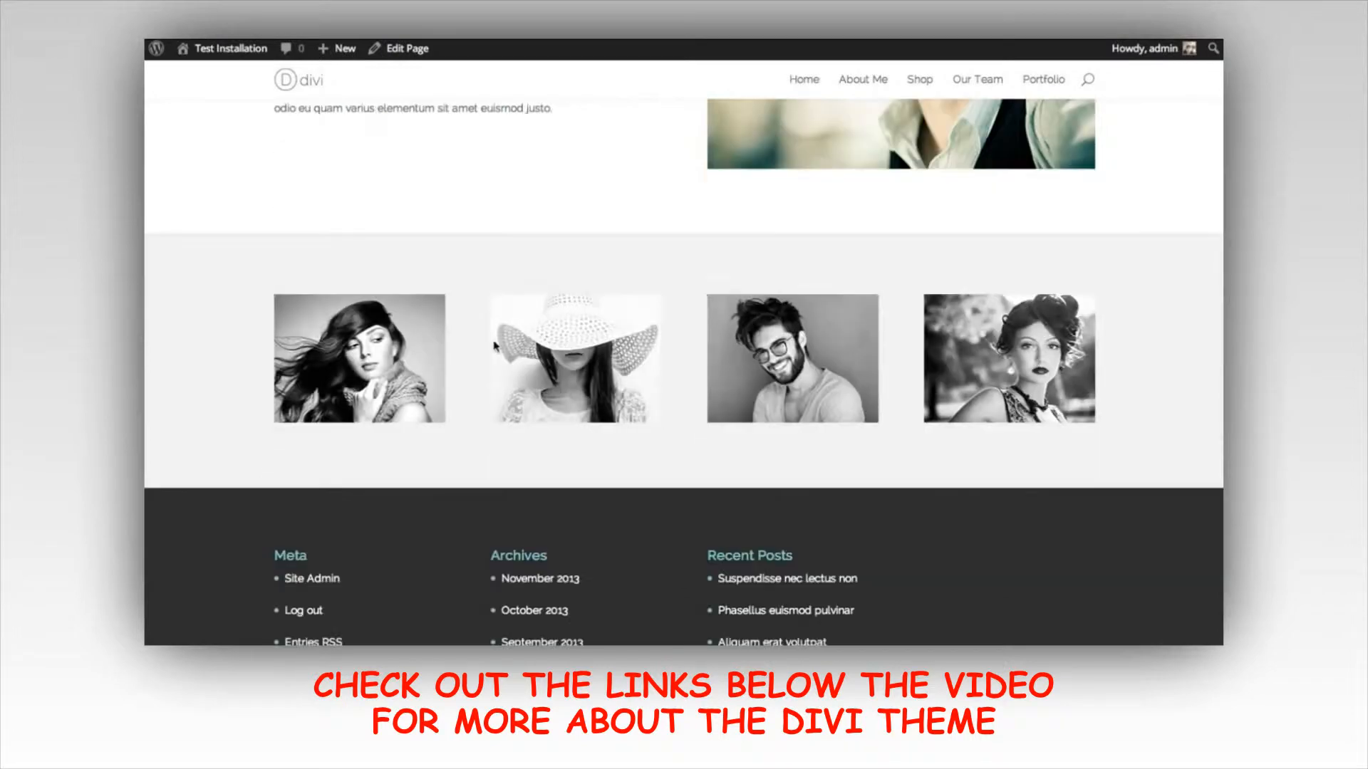
pyautogui.scroll(5, 820, 469)
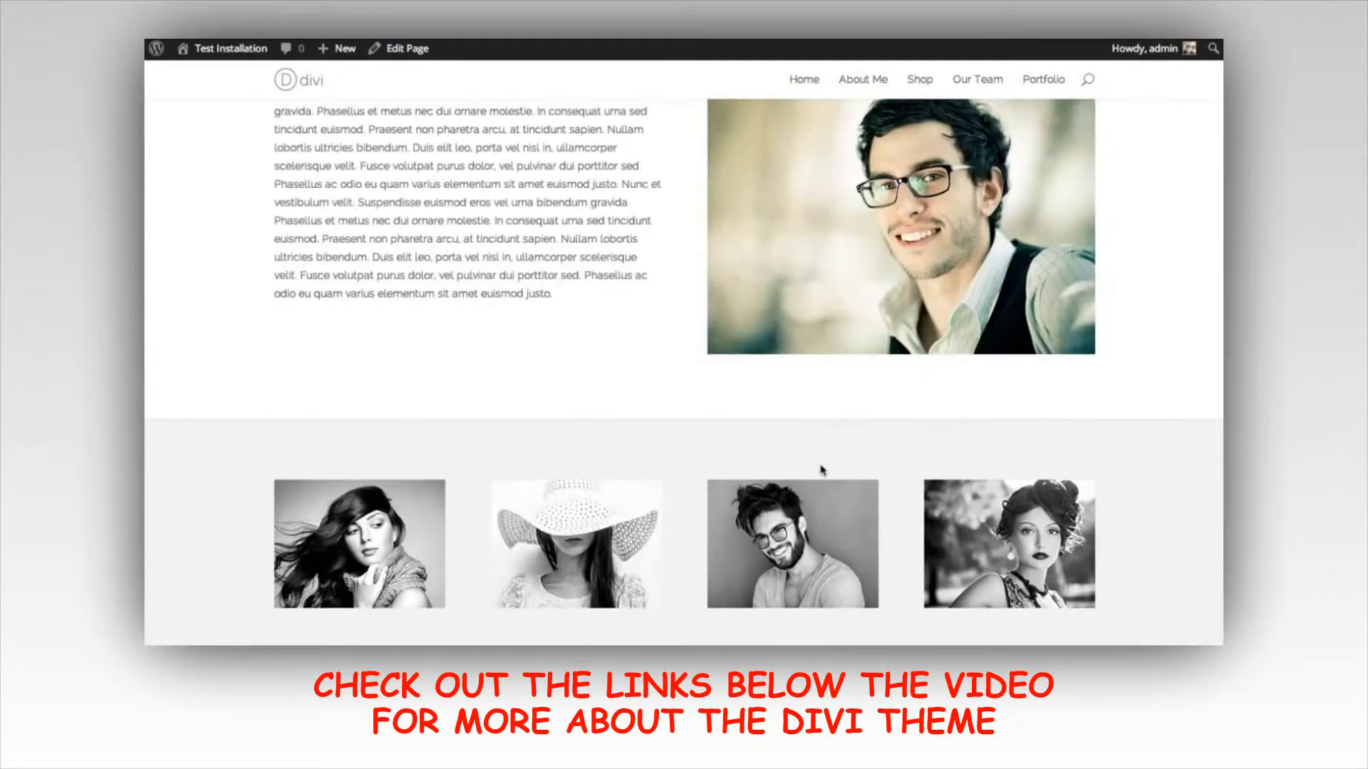
pyautogui.scroll(-3, 791, 449)
pyautogui.scroll(3, 745, 442)
pyautogui.scroll(-5, 744, 441)
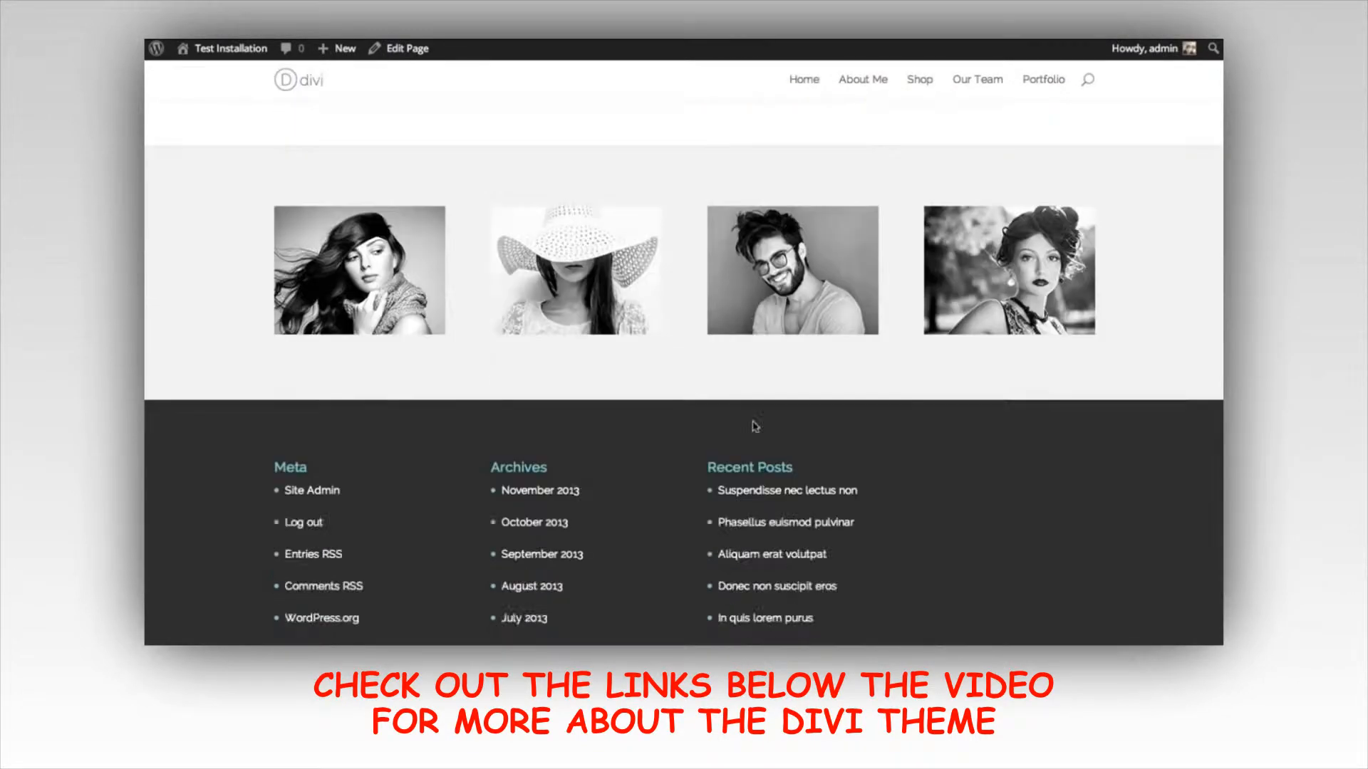
pyautogui.scroll(3, 757, 428)
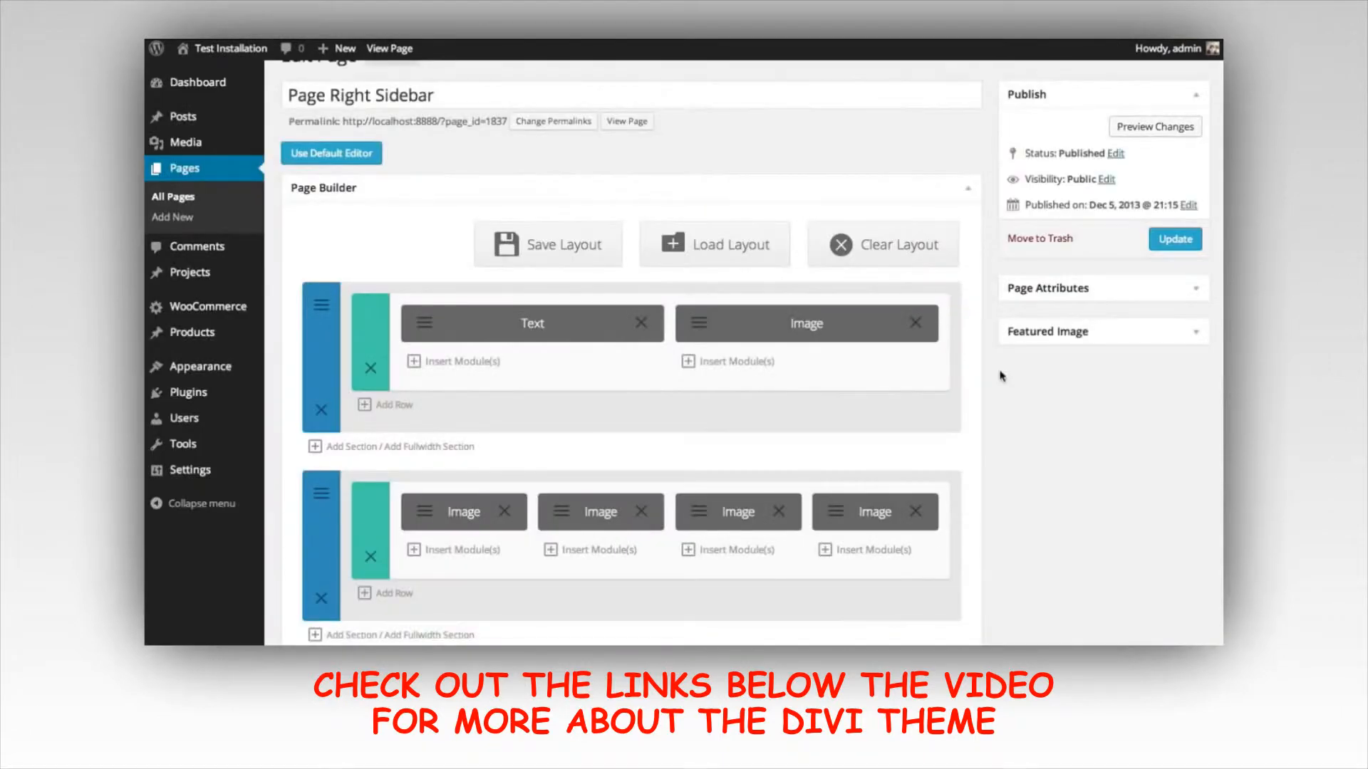
# Add a row below the four images in the second section and divide it into two 1/2 columns
pyautogui.scroll(-2, 1052, 435)
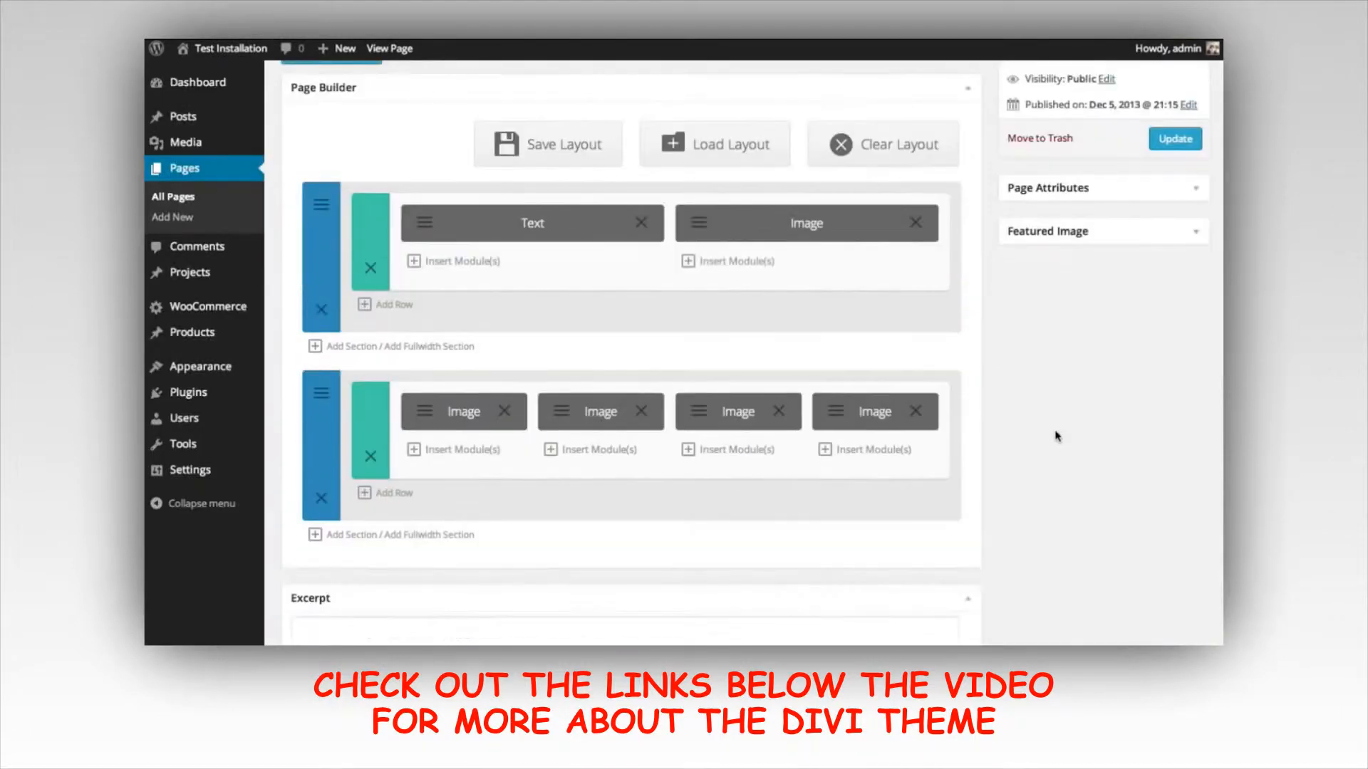
pyautogui.click(395, 493)
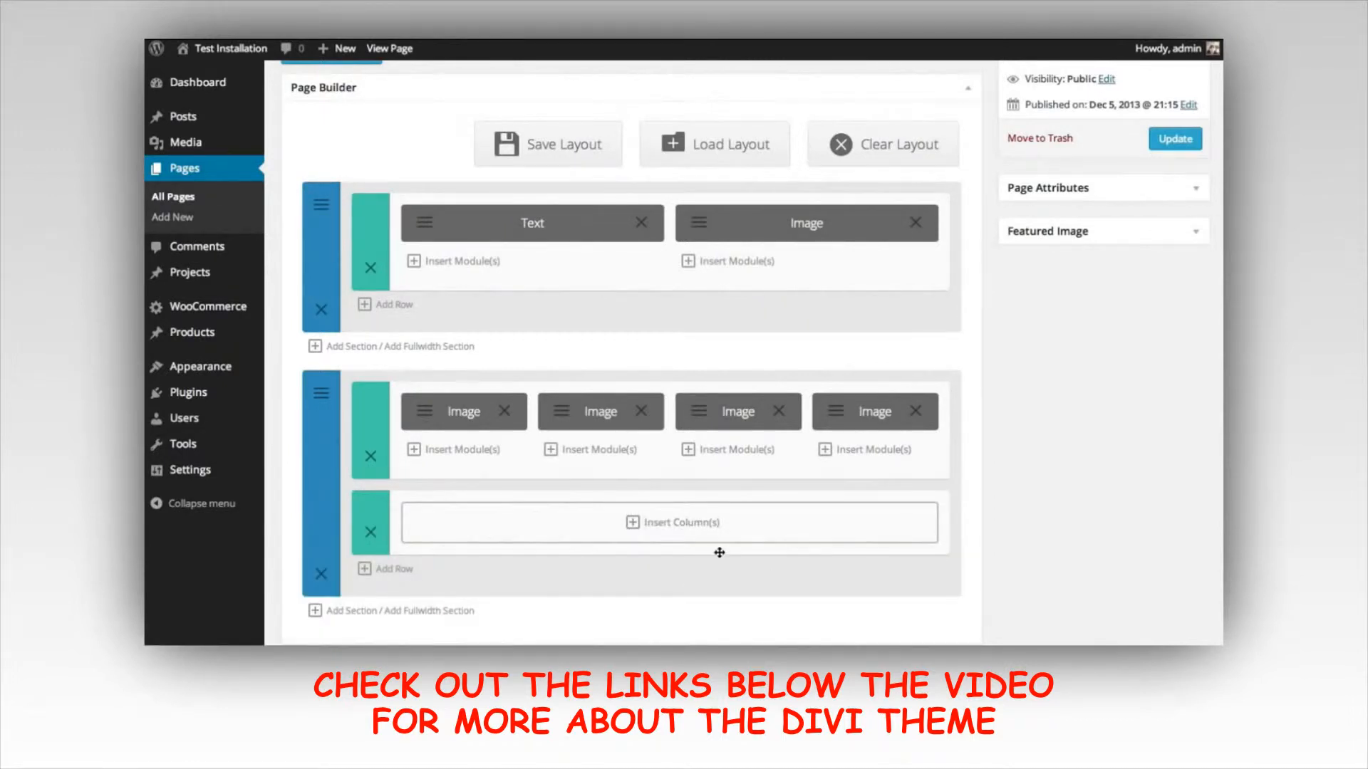
pyautogui.click(682, 523)
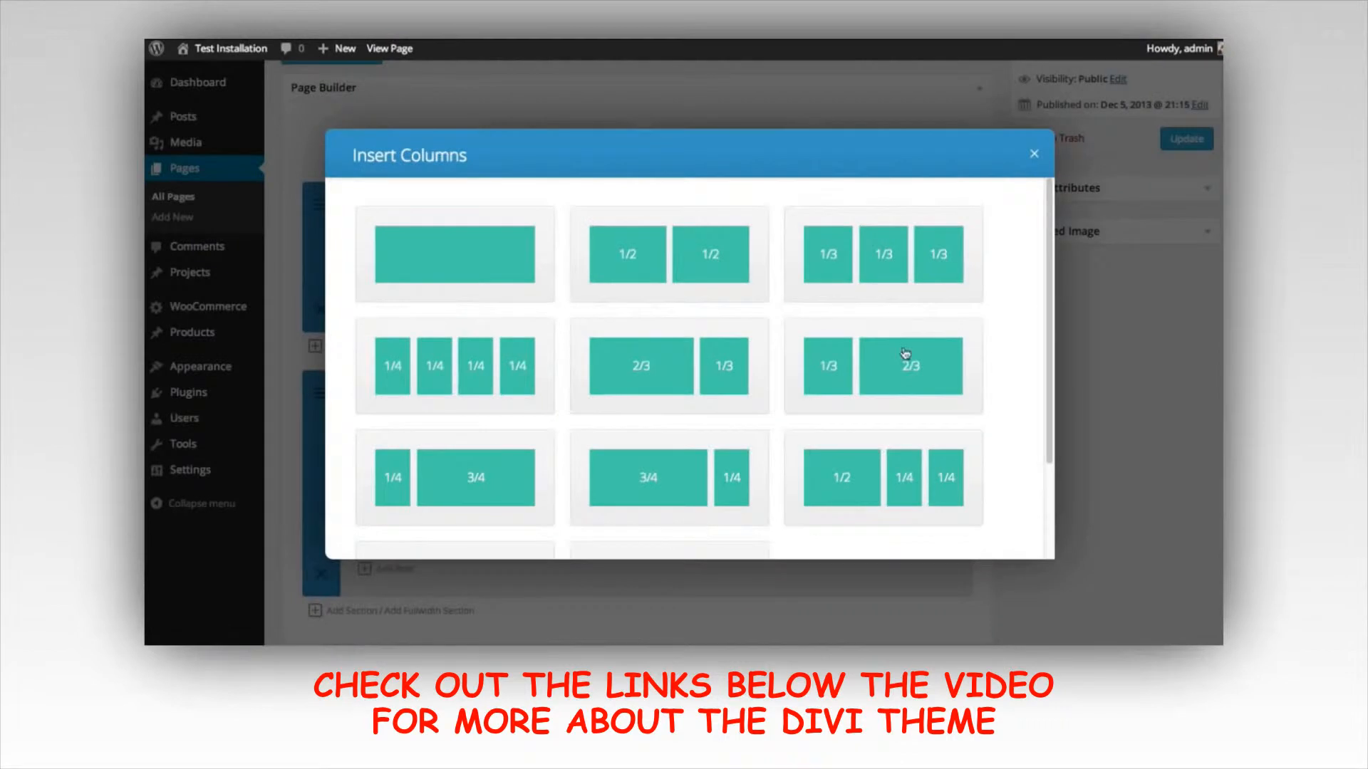
pyautogui.moveTo(1049, 235); pyautogui.dragTo(1044, 175)
pyautogui.click(675, 263)
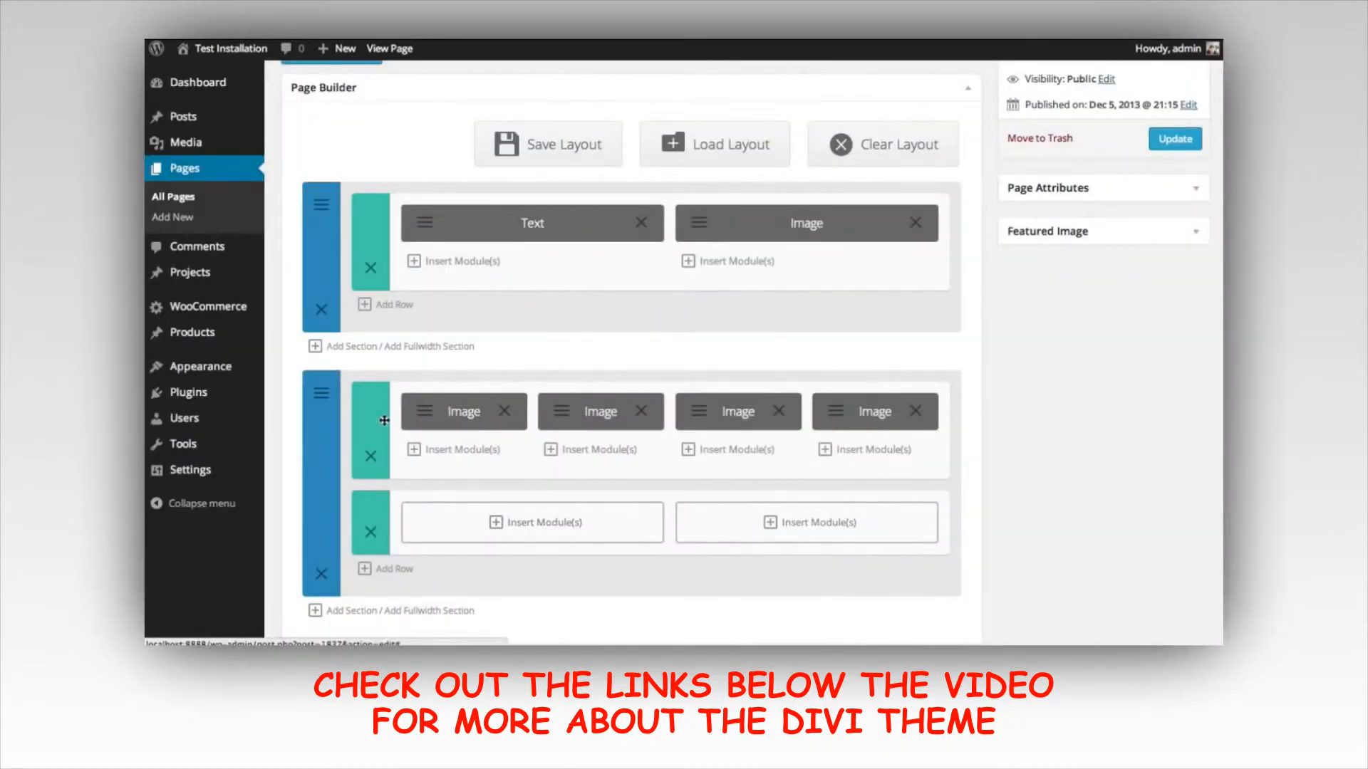
# Move the four-image row above the text and image row in the first section and preview the page
pyautogui.moveTo(369, 511)
pyautogui.mouseDown()
pyautogui.moveTo(368, 448)
pyautogui.moveTo(366, 495)
pyautogui.moveTo(388, 492)
pyautogui.moveTo(380, 257)
pyautogui.moveTo(354, 327)
pyautogui.moveTo(378, 214)
pyautogui.moveTo(392, 533)
pyautogui.moveTo(392, 507)
pyautogui.mouseUp()
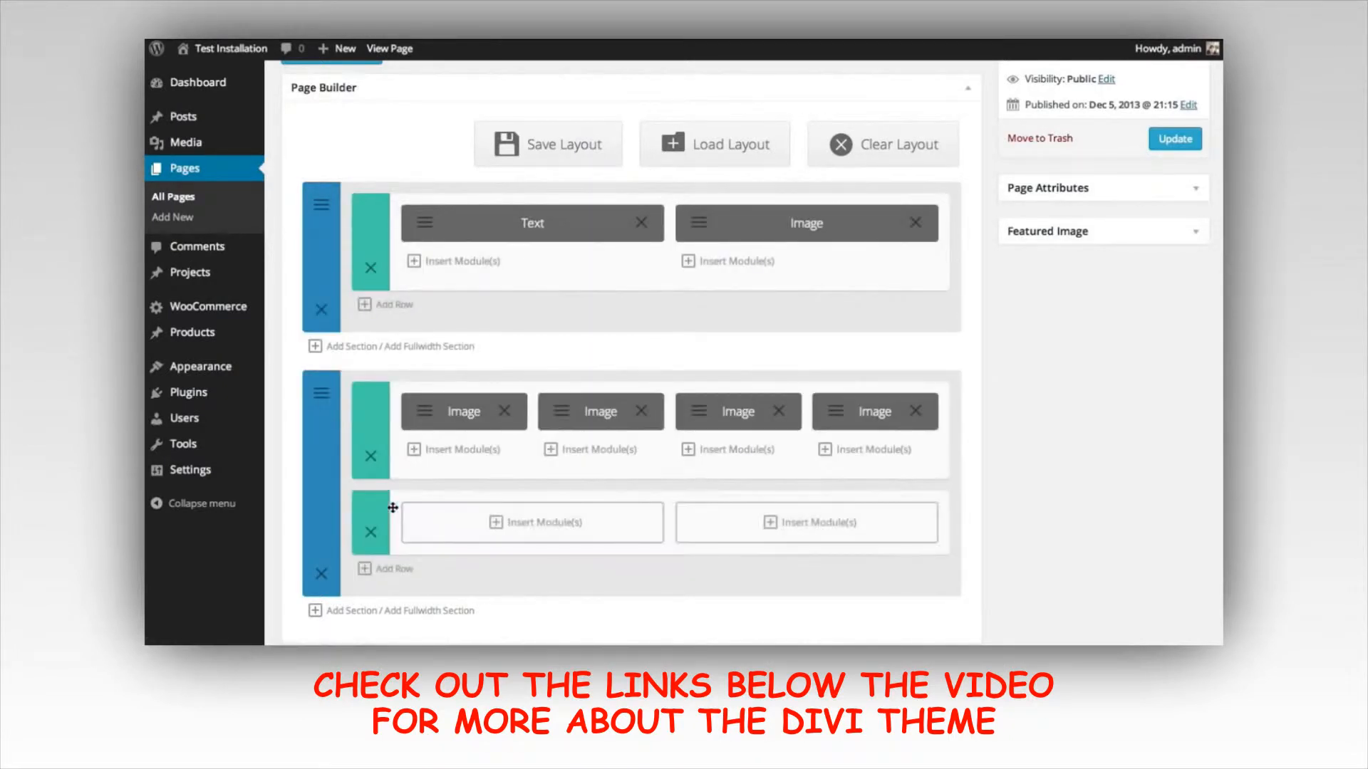
pyautogui.moveTo(371, 430); pyautogui.dragTo(388, 245)
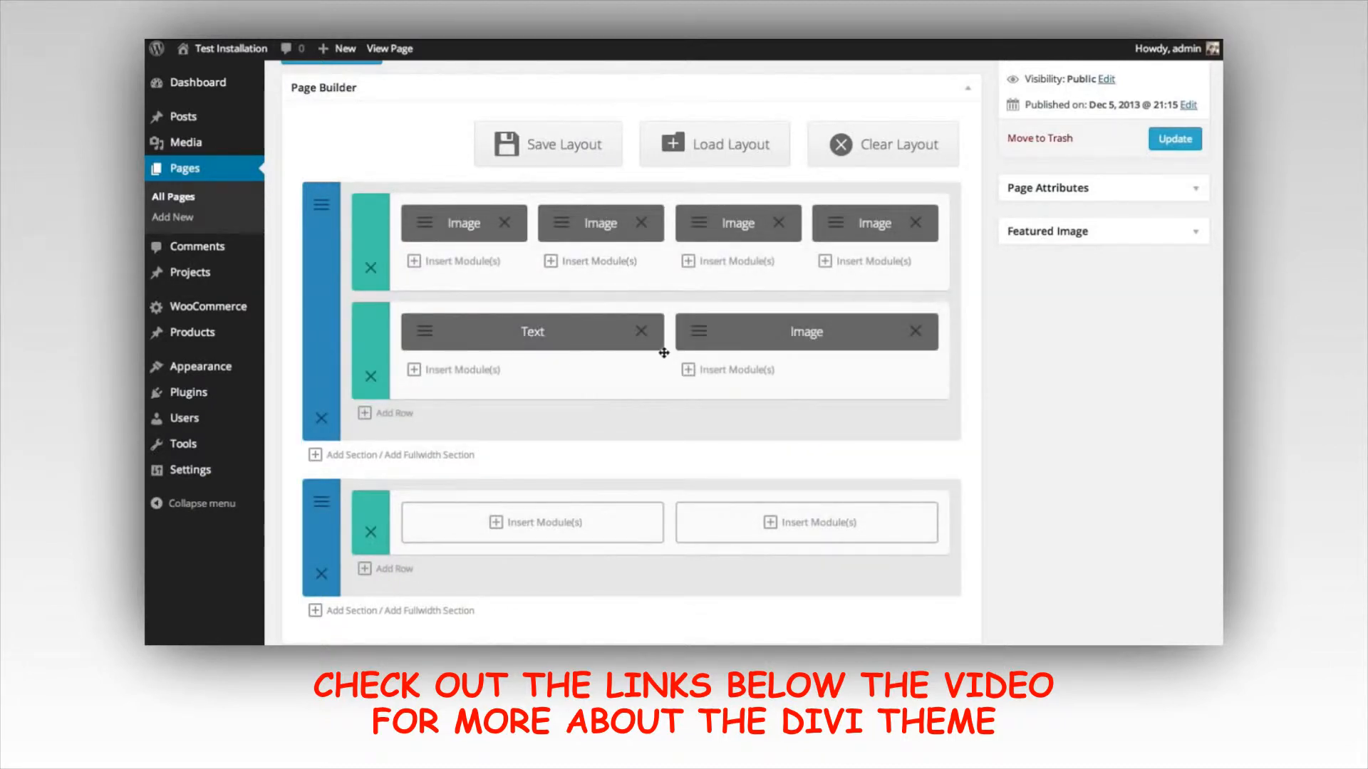
pyautogui.scroll(3, 472, 207)
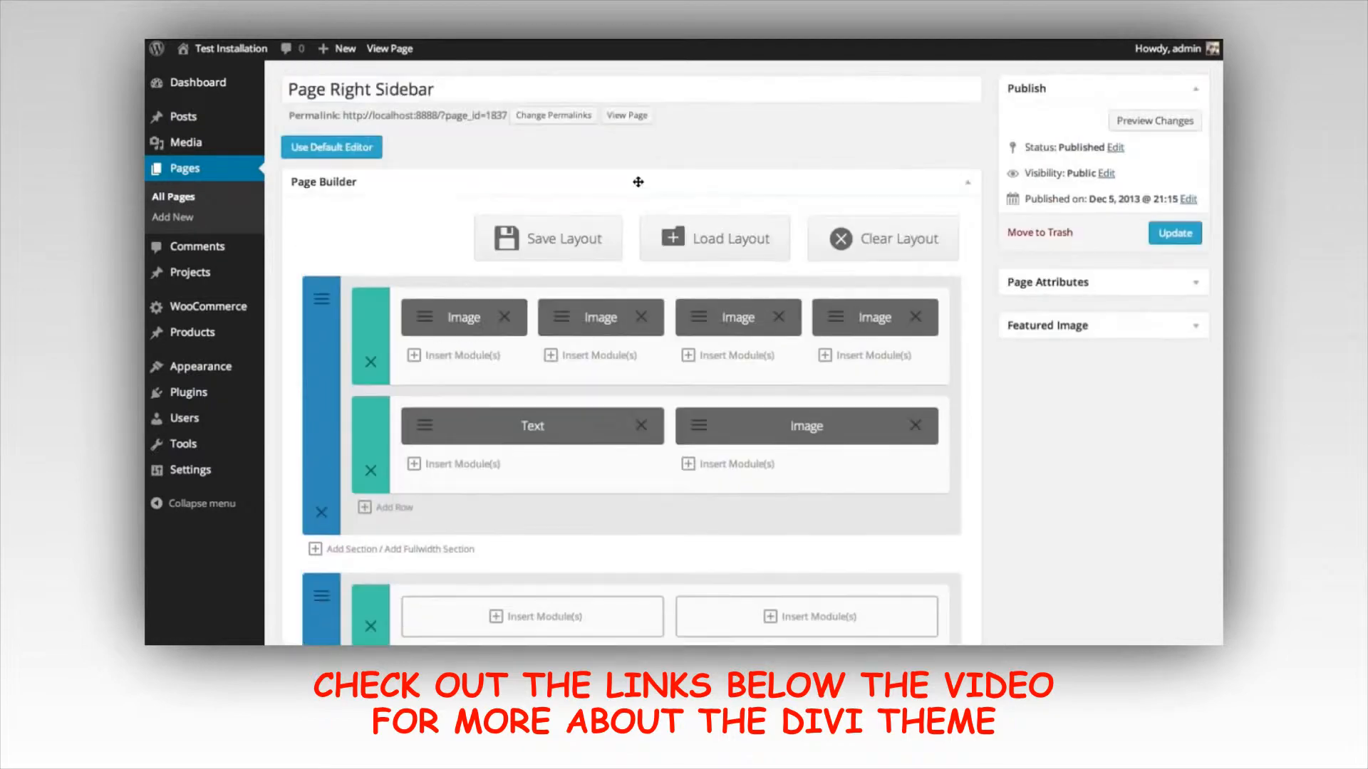
pyautogui.click(1130, 169)
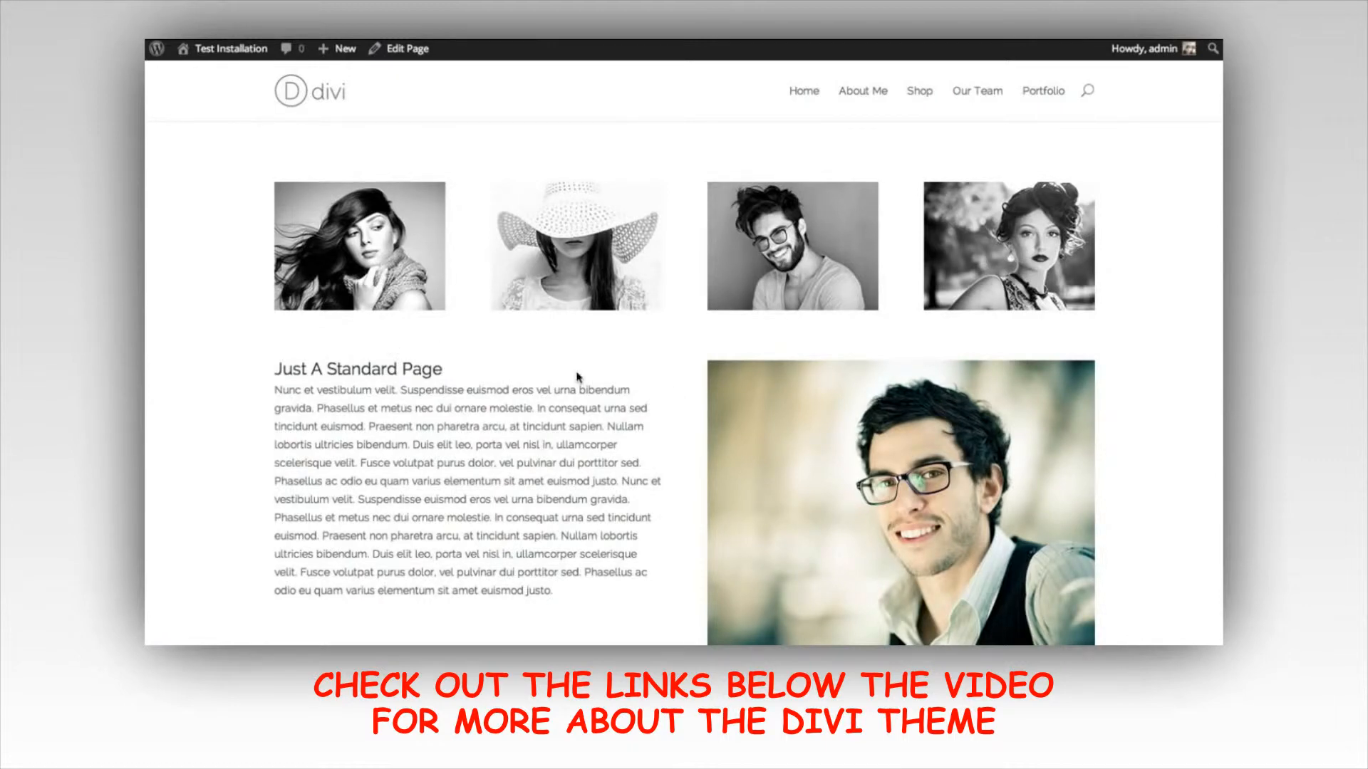
# Return to the page editor and move the four-image row back above the empty two-column row in the second section
pyautogui.click(400, 49)
pyautogui.scroll(-2, 442, 238)
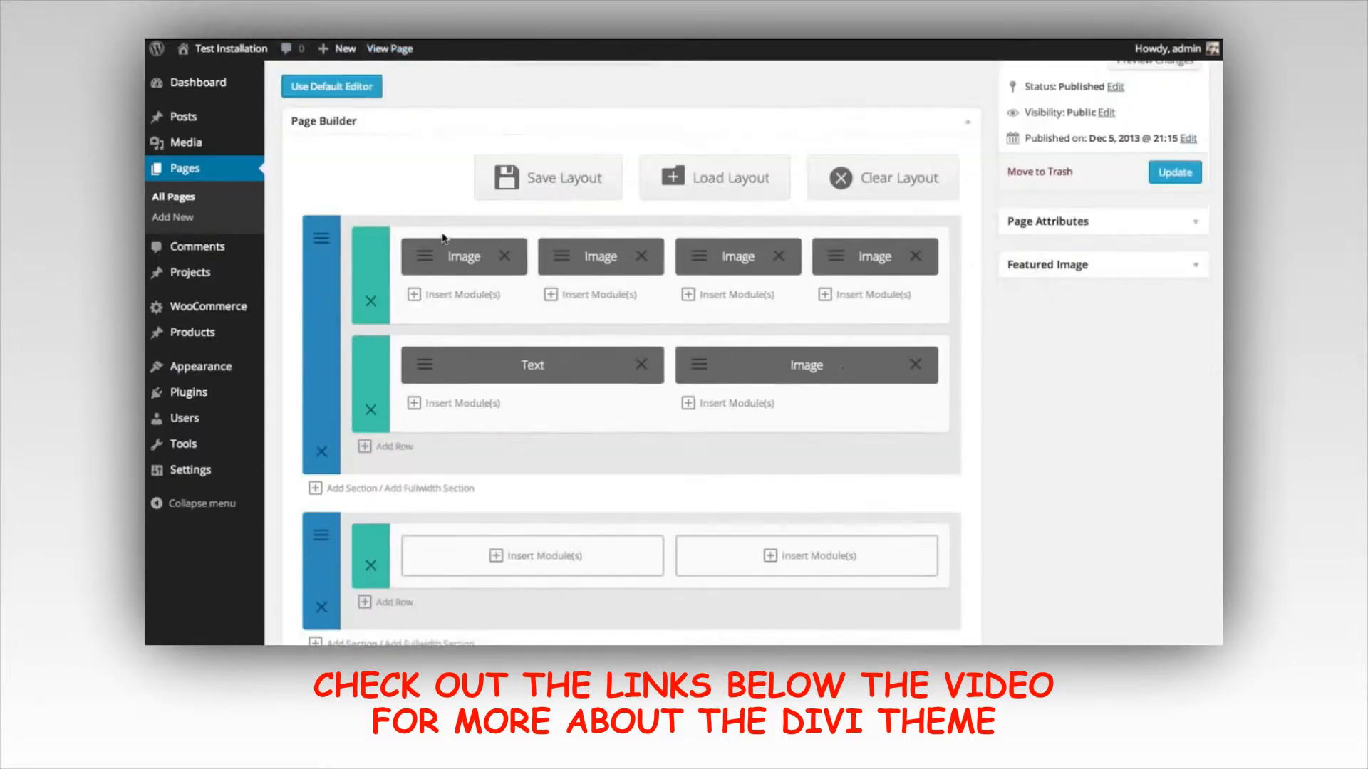
pyautogui.moveTo(376, 284); pyautogui.dragTo(374, 446)
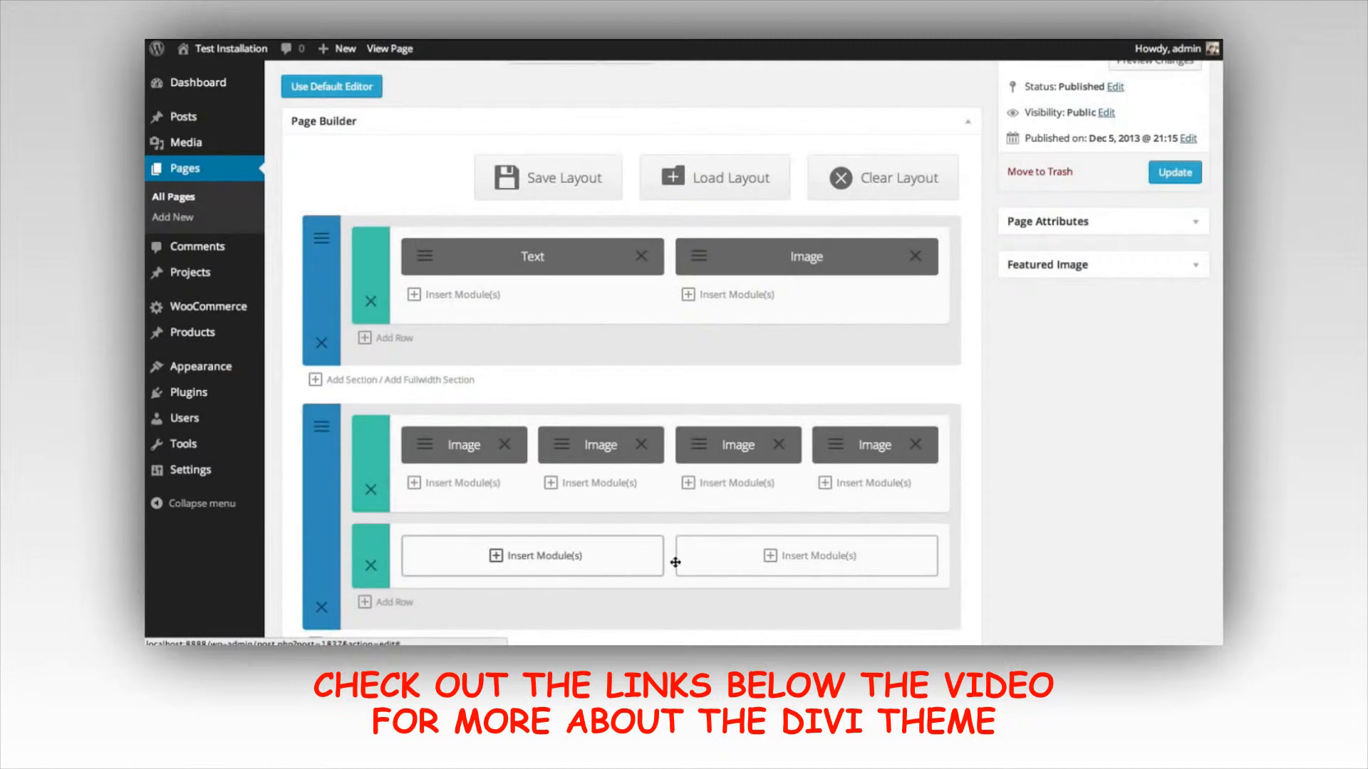
# Insert a Text module in the new row's first column with the paragraph beginning "The use of mobile devices is on the rise" and save it
pyautogui.click(549, 562)
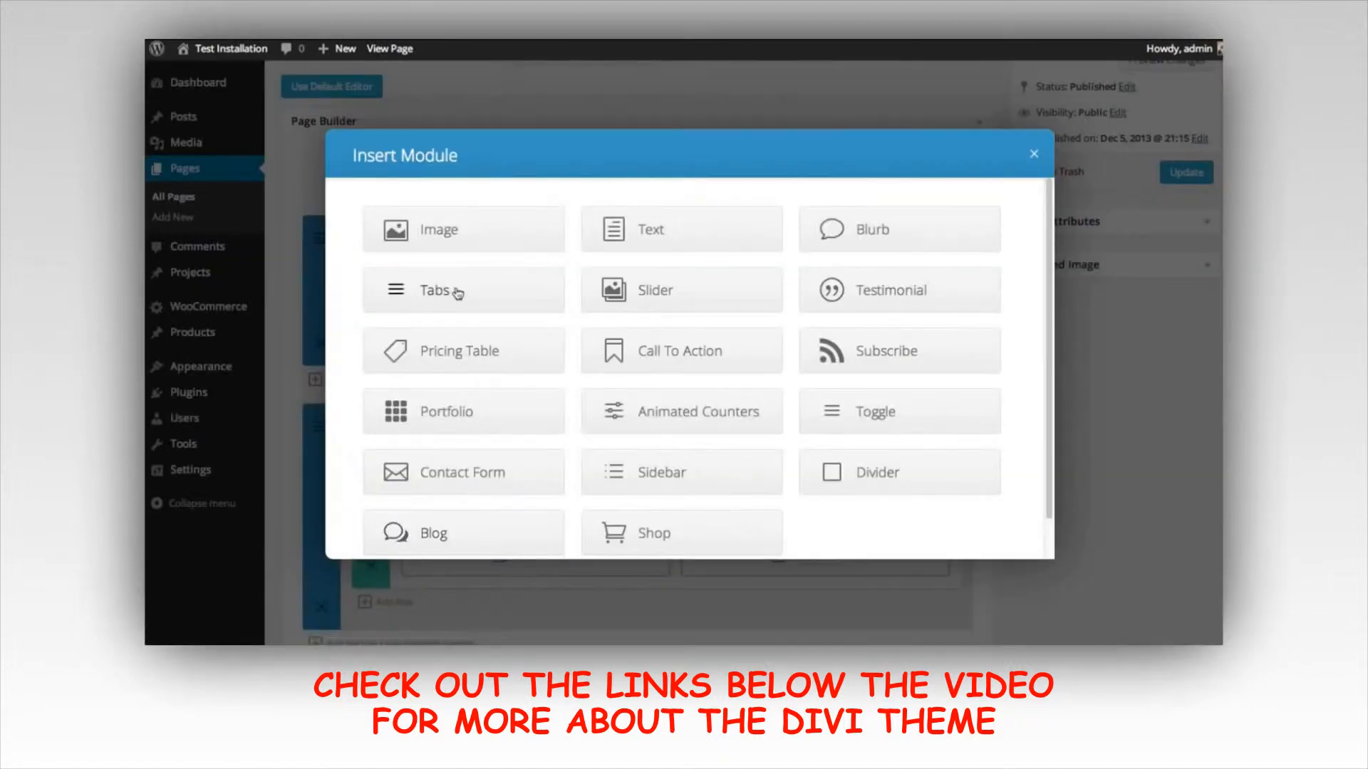
pyautogui.click(696, 230)
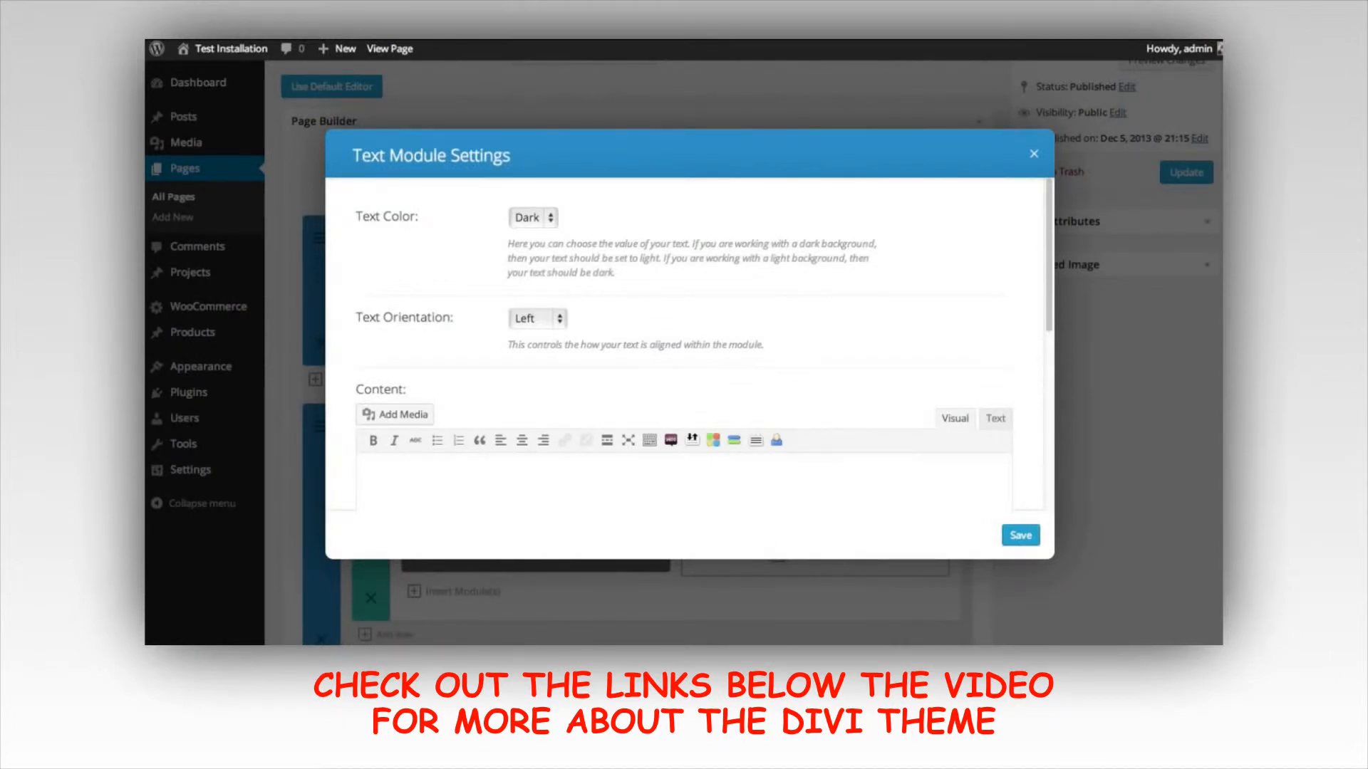
pyautogui.click(617, 467)
pyautogui.write("The use of mobile devices is on the rise, and it's important for your website to be ready for those mobile visitors. Divi is fully responsive, which means the design will adapt to whatever screen size is being used to browse. Your website will look great and will be a breeze to read on mobile phones and desktop computers alike.")
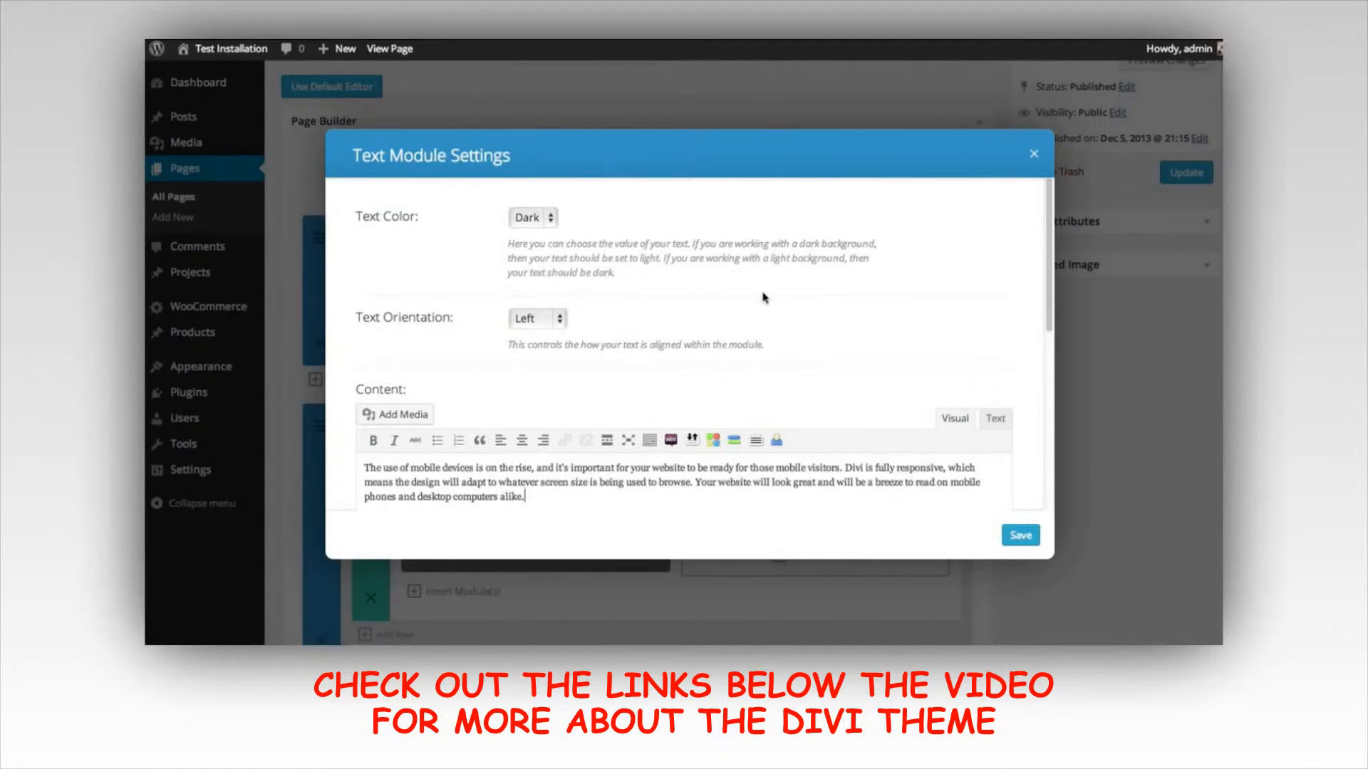
pyautogui.click(537, 222)
pyautogui.click(658, 197)
pyautogui.scroll(-3, 818, 300)
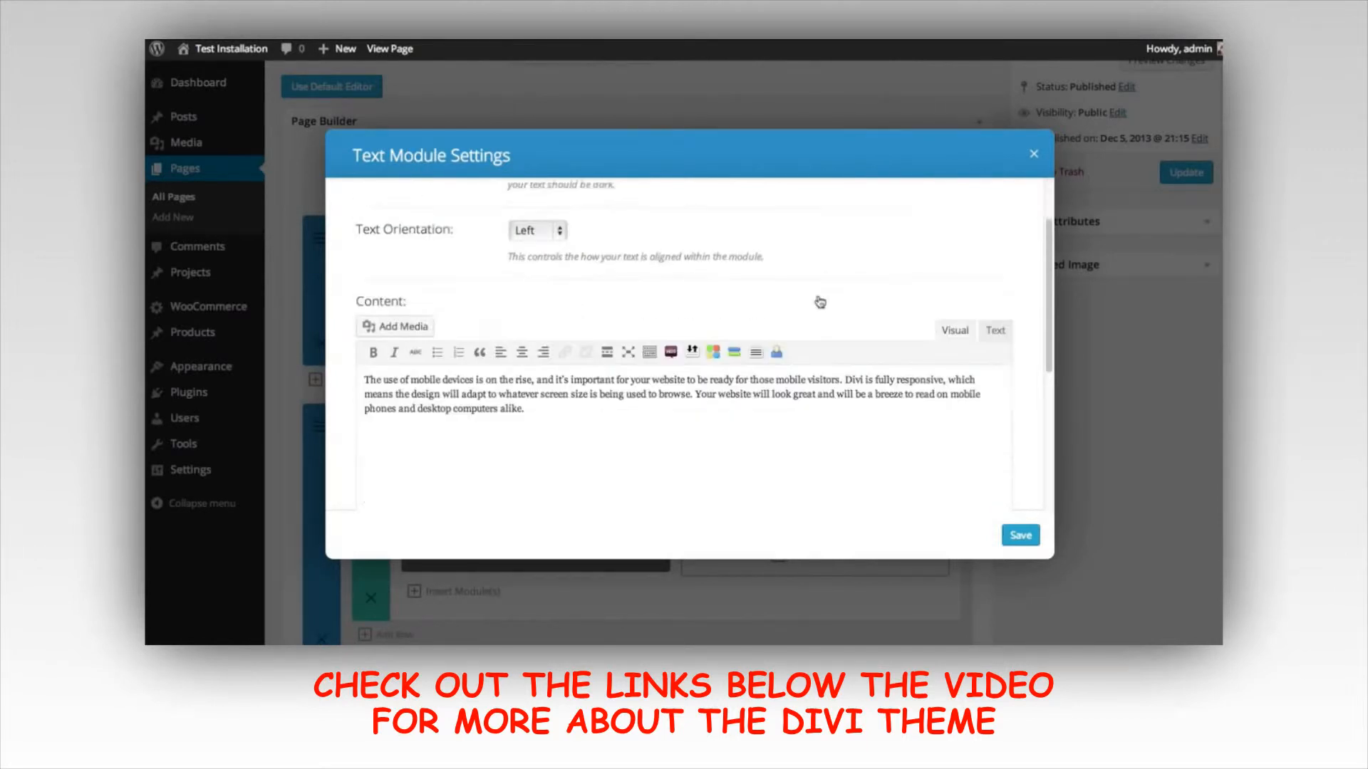
pyautogui.click(1027, 538)
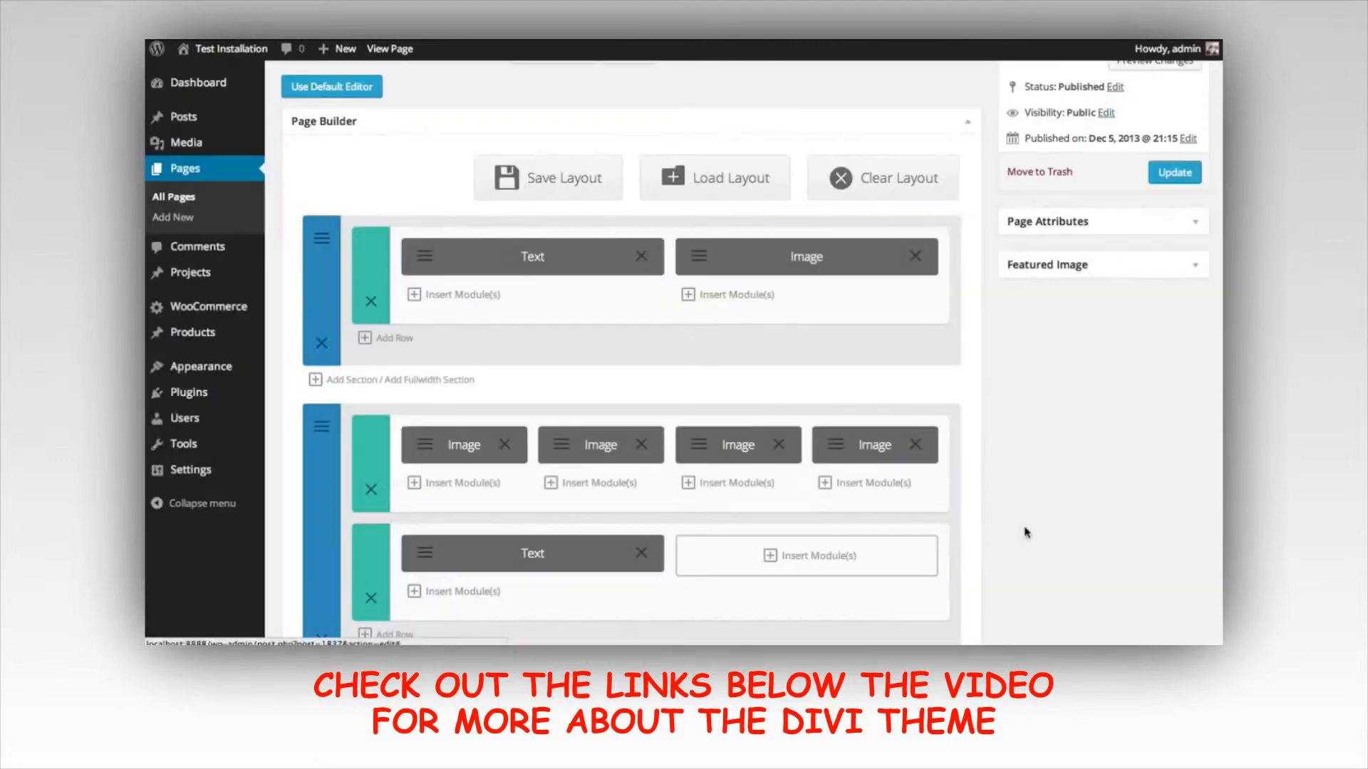
# Insert a Tabs module in the second column of the new row
pyautogui.click(791, 559)
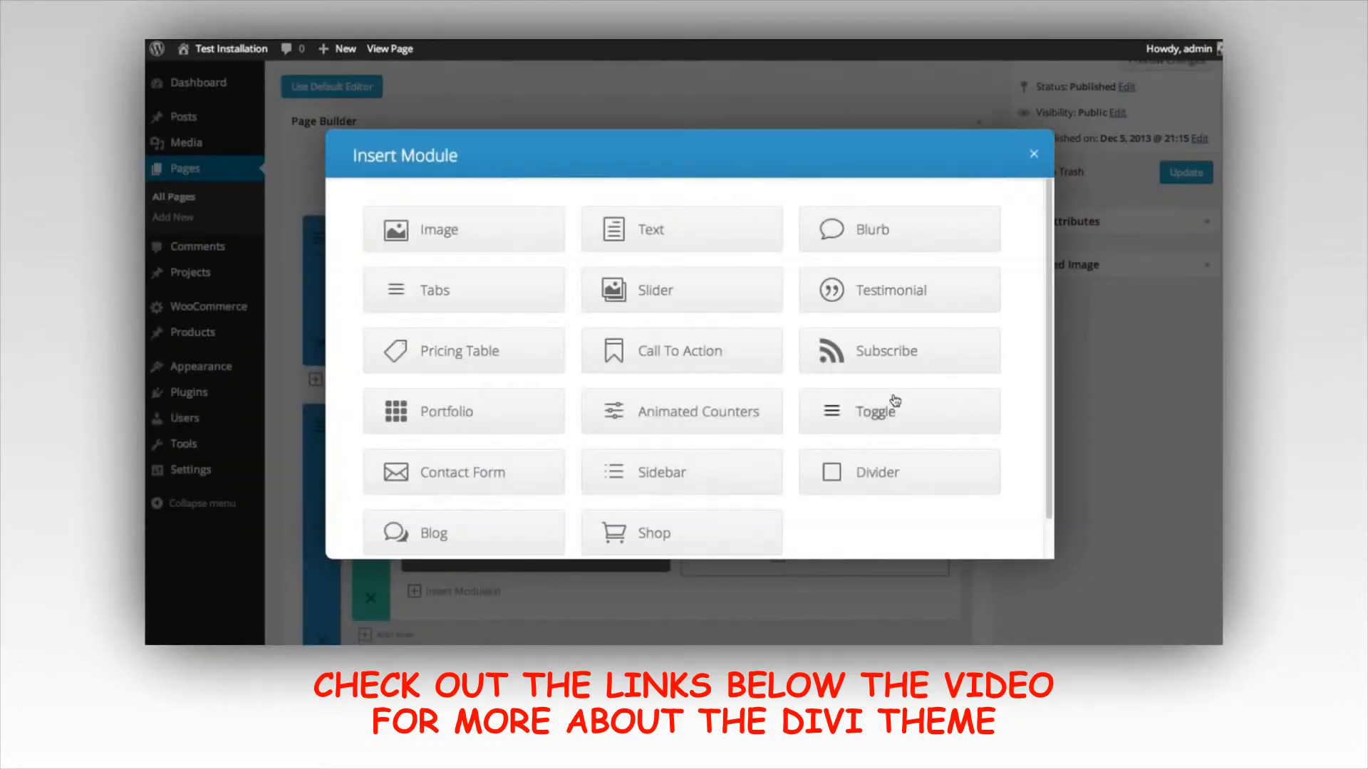
pyautogui.moveTo(1045, 257); pyautogui.dragTo(1048, 225)
pyautogui.click(453, 298)
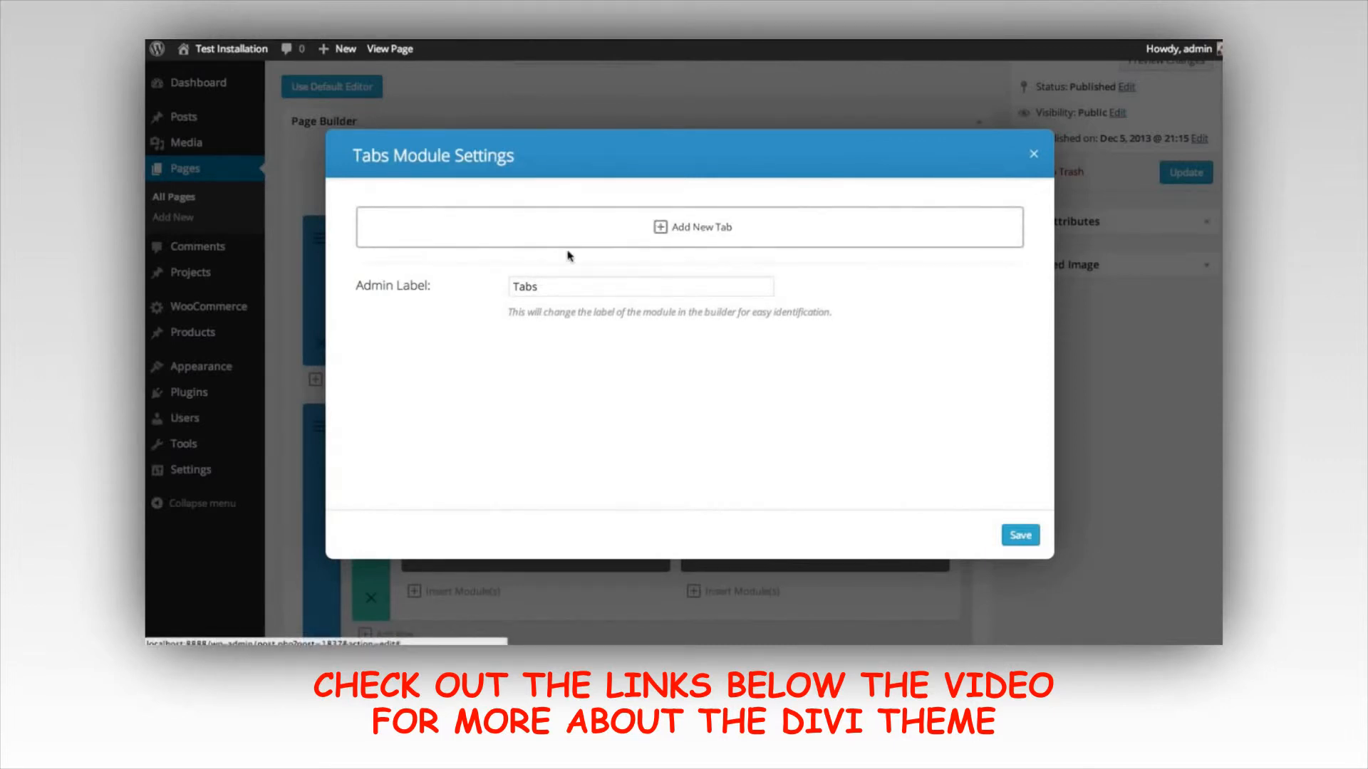
# Add a tab titled Button containing the paragraph "The use of mobile devices is on the rise..." and save the tab
pyautogui.click(533, 235)
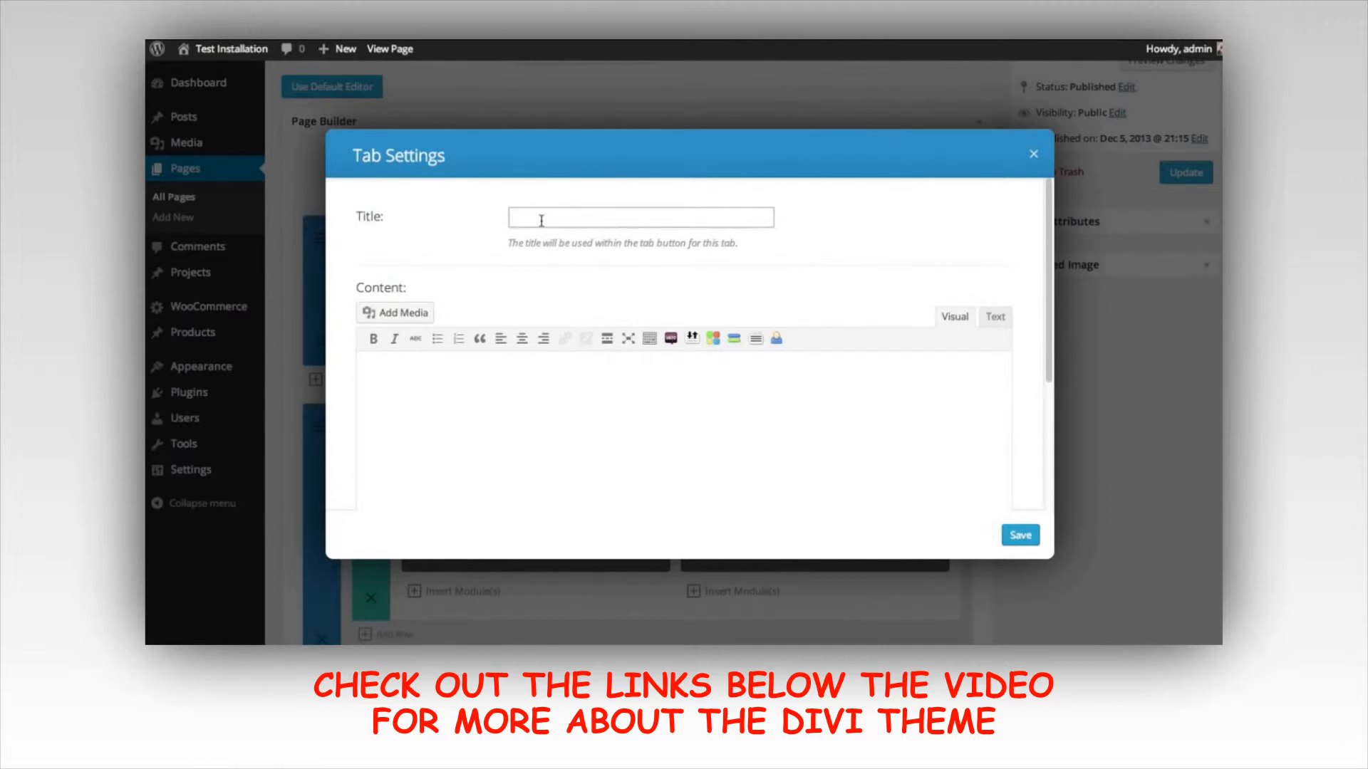
pyautogui.click(568, 421)
pyautogui.write("The use of mobile devices is on the rise, and it's important for your website to be ready for those mobile visitors. Divi is fully responsive, which means the design will adapt to whatever screen size is being used to browse. Your website will look great and will be a breeze to read on mobile phones and desktop computers alike.")
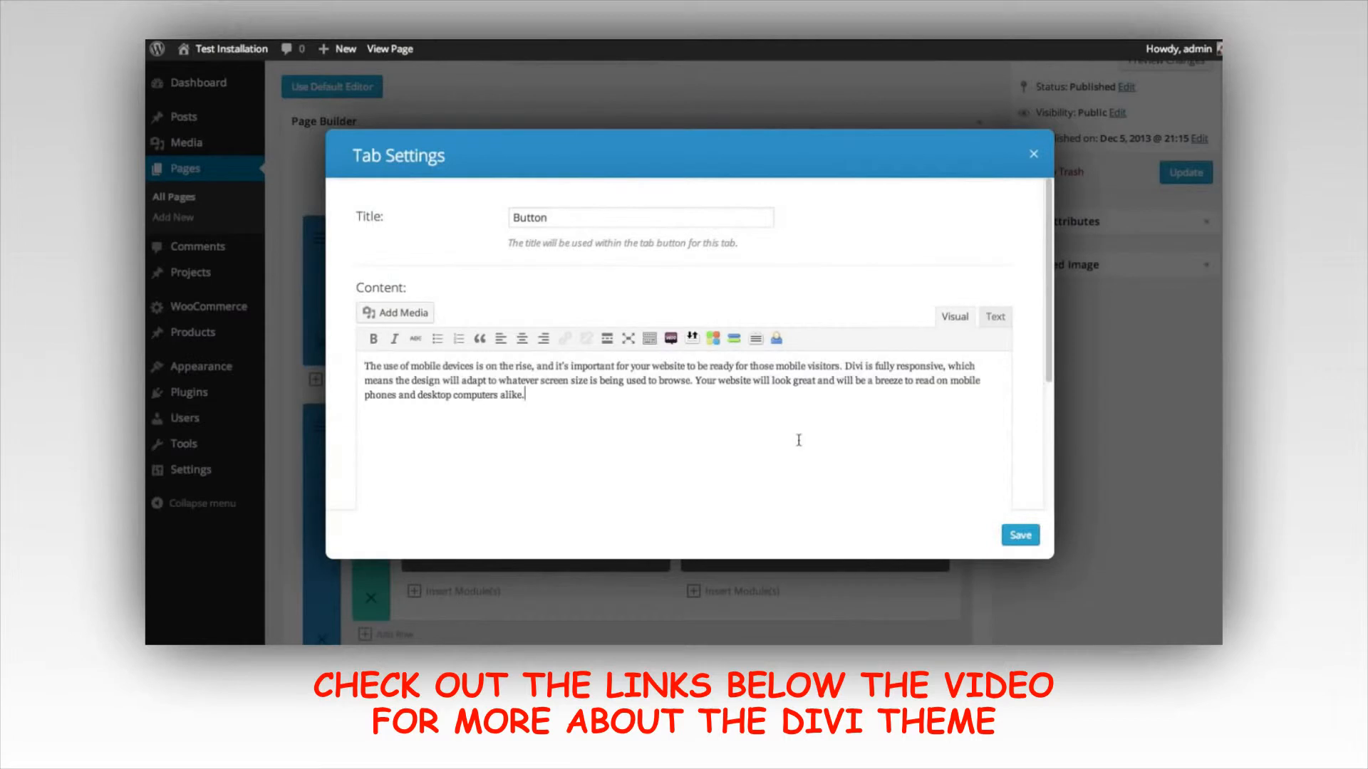
pyautogui.click(1020, 535)
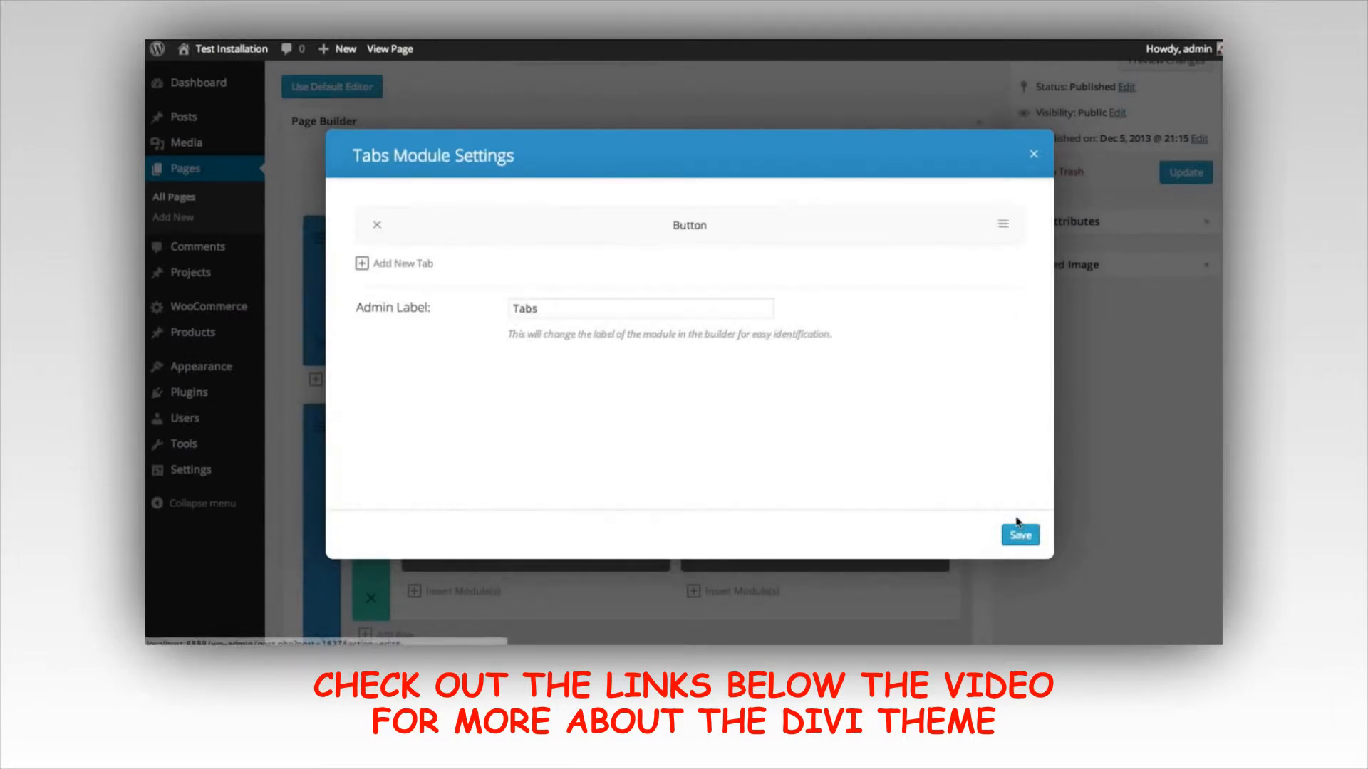
# Add a second tab titled Button Two with the same mobile devices paragraph as its content and save the tab
pyautogui.click(411, 266)
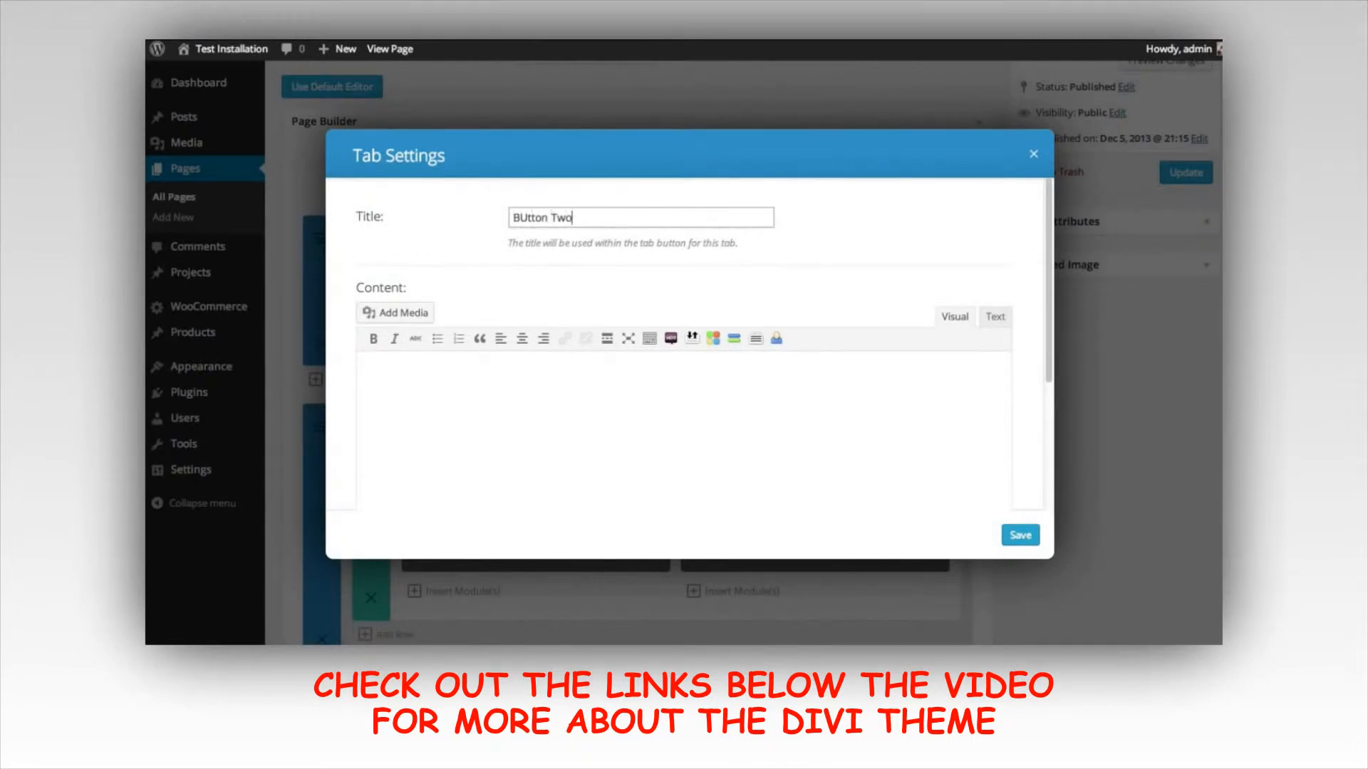
pyautogui.click(528, 217)
pyautogui.press('BackSpace')
pyautogui.write('u')
pyautogui.click(499, 440)
pyautogui.write("The use of mobile devices is on the rise, and it's important for your website to be ready for those mobile visitors. Divi is fully responsive, which means the design will adapt to whatever screen size is being used to browse. Your website will look great and will be a breeze to read on mobile phones and desktop computers alike.")
pyautogui.click(1020, 535)
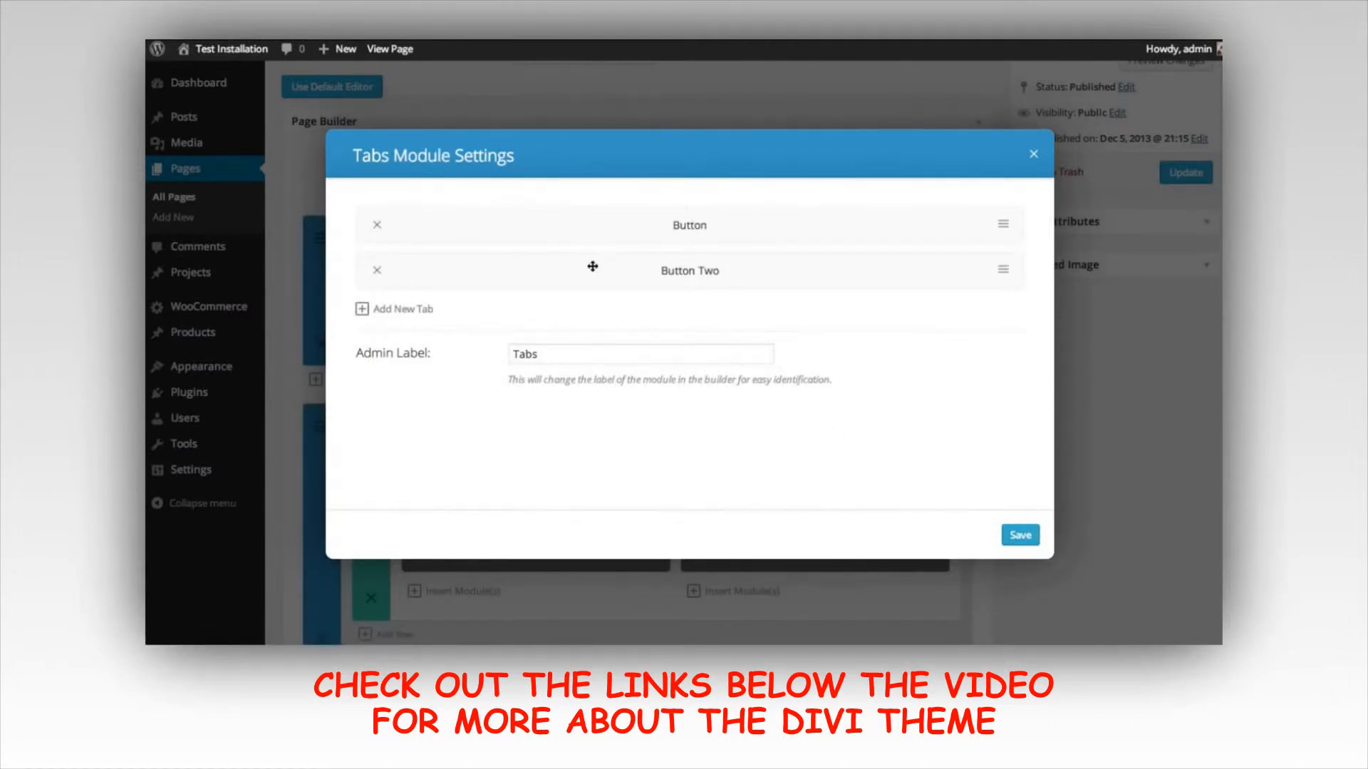
# Swap the order of the Button and Button Two tabs and restore their original order
pyautogui.moveTo(540, 270); pyautogui.dragTo(535, 214)
pyautogui.moveTo(547, 275); pyautogui.dragTo(552, 217)
# Change the Tabs module's admin label to Details and save the module settings
pyautogui.doubleClick(527, 356)
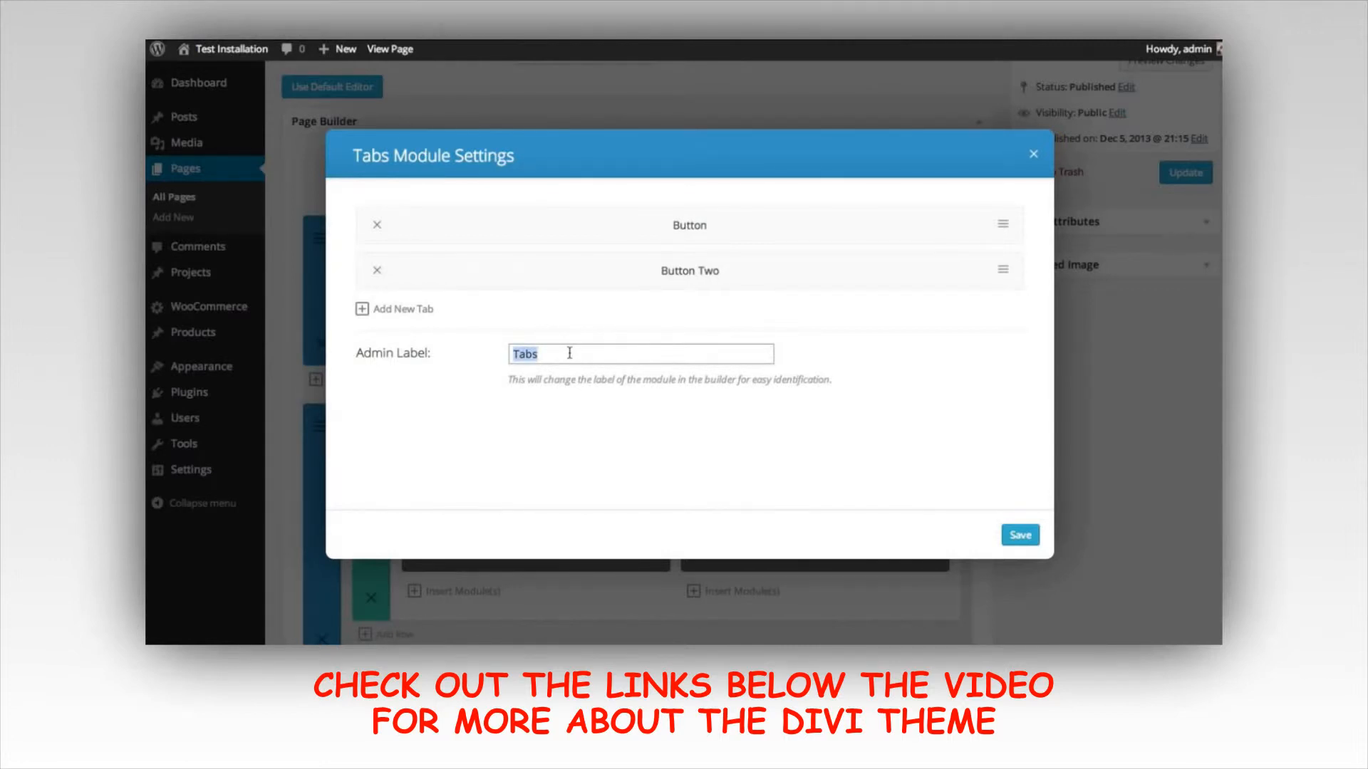
pyautogui.write('Detail')
pyautogui.click(1020, 535)
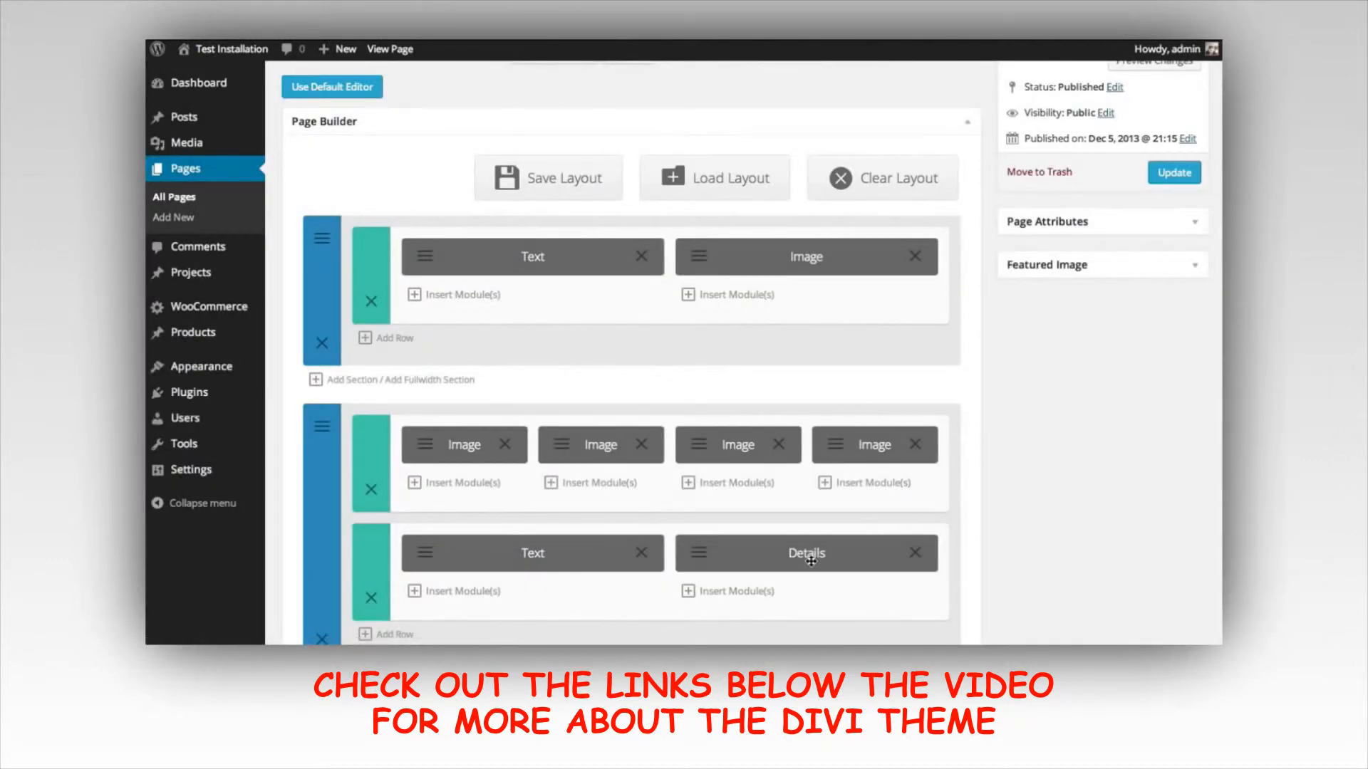
pyautogui.moveTo(802, 566)
pyautogui.mouseDown()
pyautogui.moveTo(829, 564)
pyautogui.moveTo(812, 553)
pyautogui.mouseUp()
# Review the front-end view of the standard page down to its tabs, and the sections of the example homepage
pyautogui.scroll(3, 1018, 508)
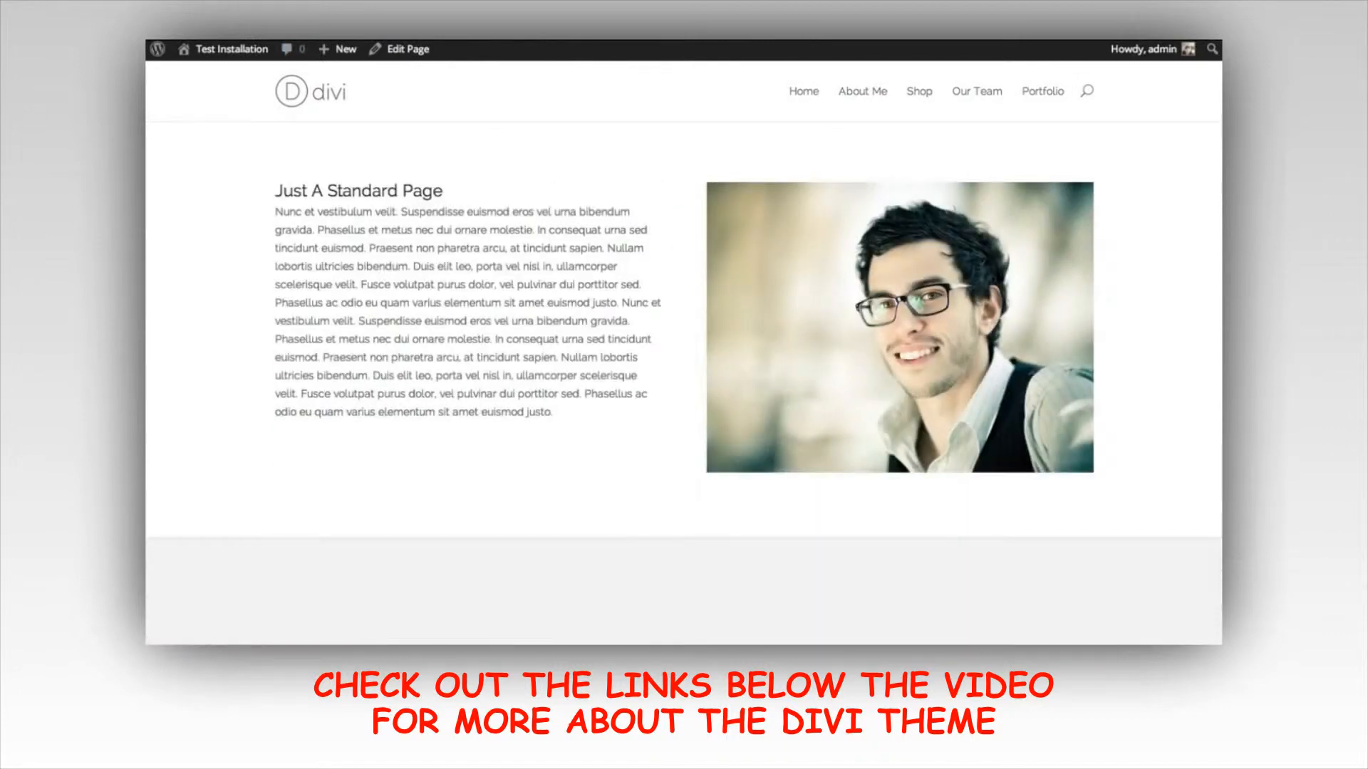
pyautogui.scroll(-1, 683, 342)
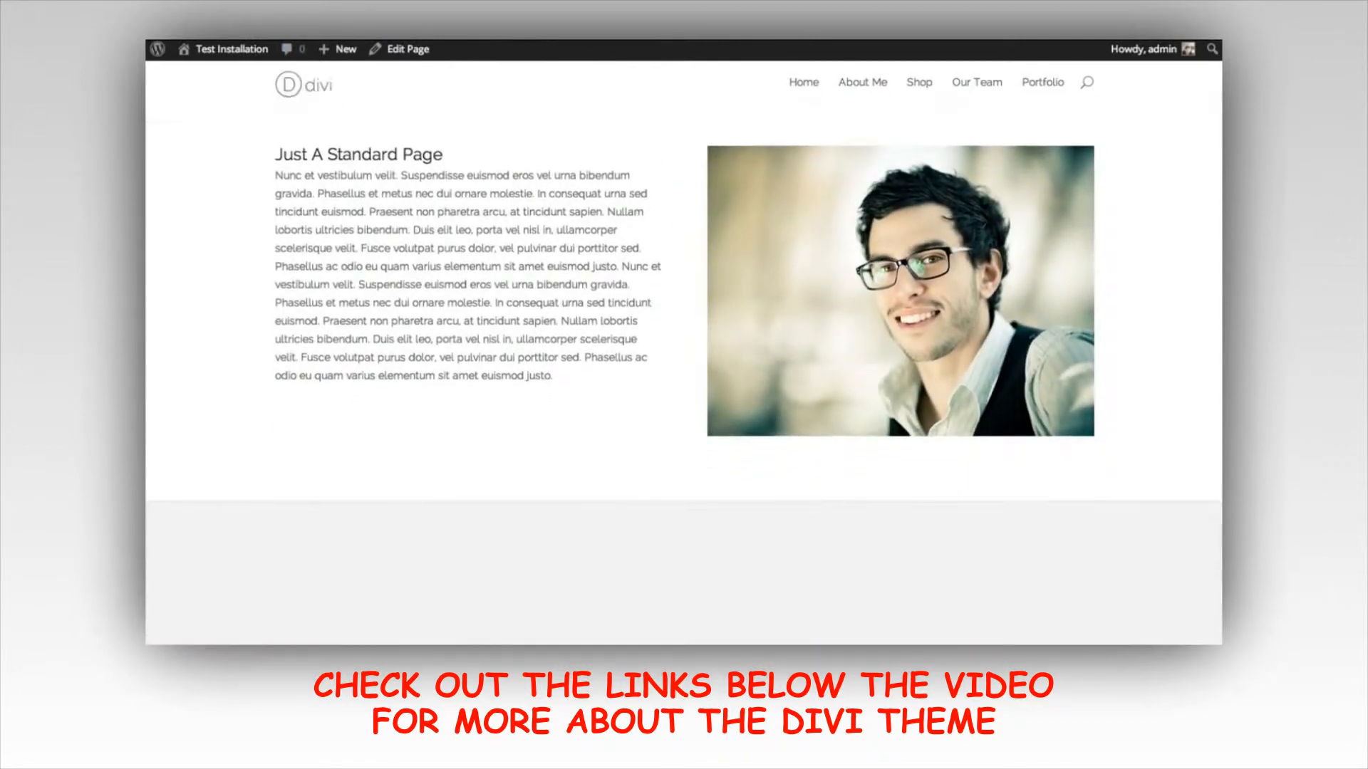
pyautogui.scroll(-5, 684, 342)
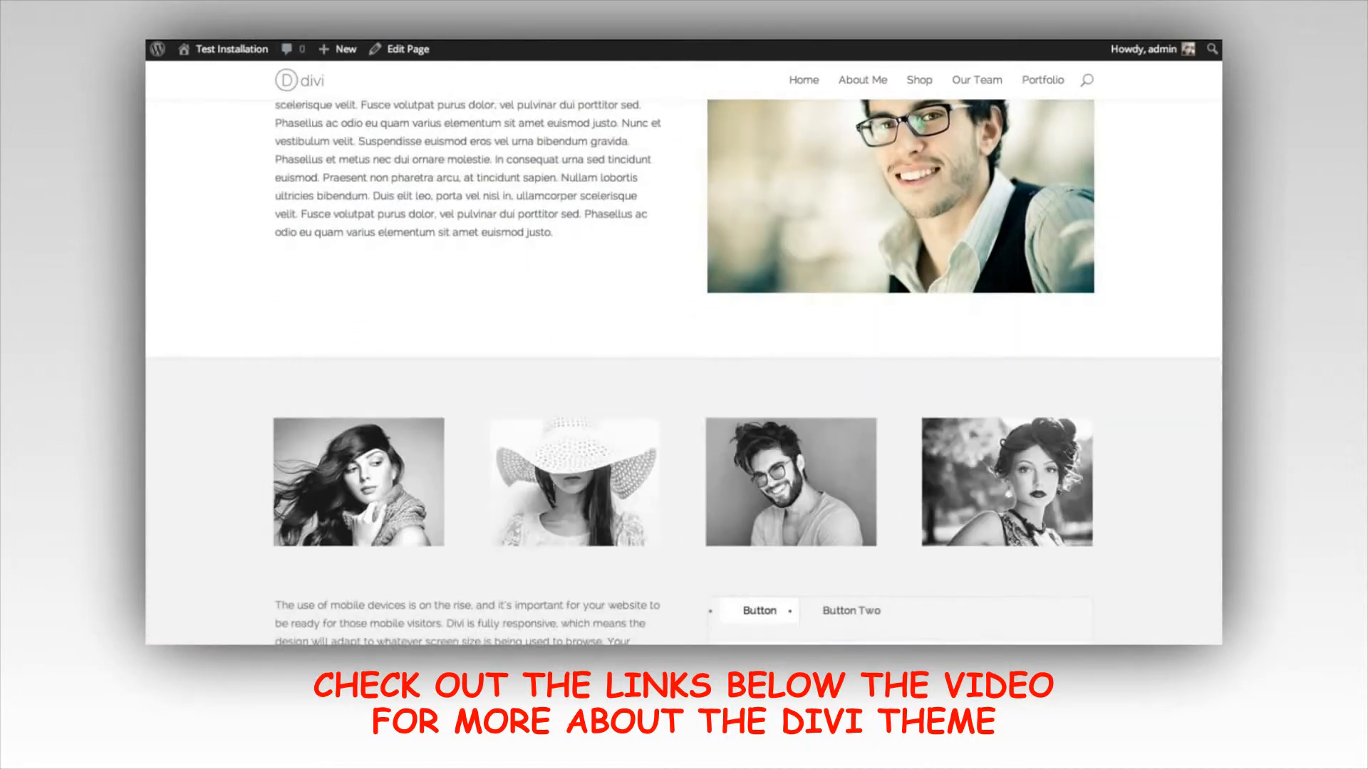
pyautogui.scroll(-1, 1194, 268)
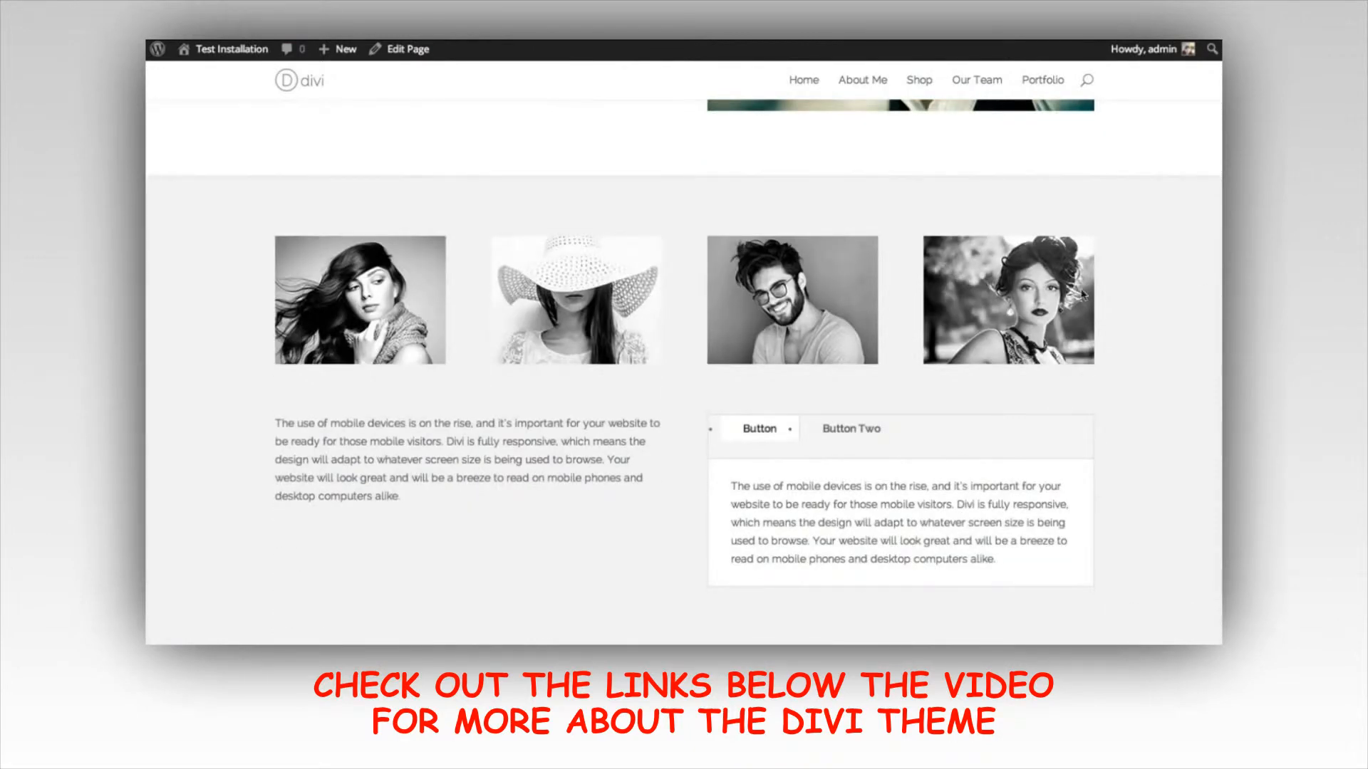
pyautogui.scroll(-1, 839, 198)
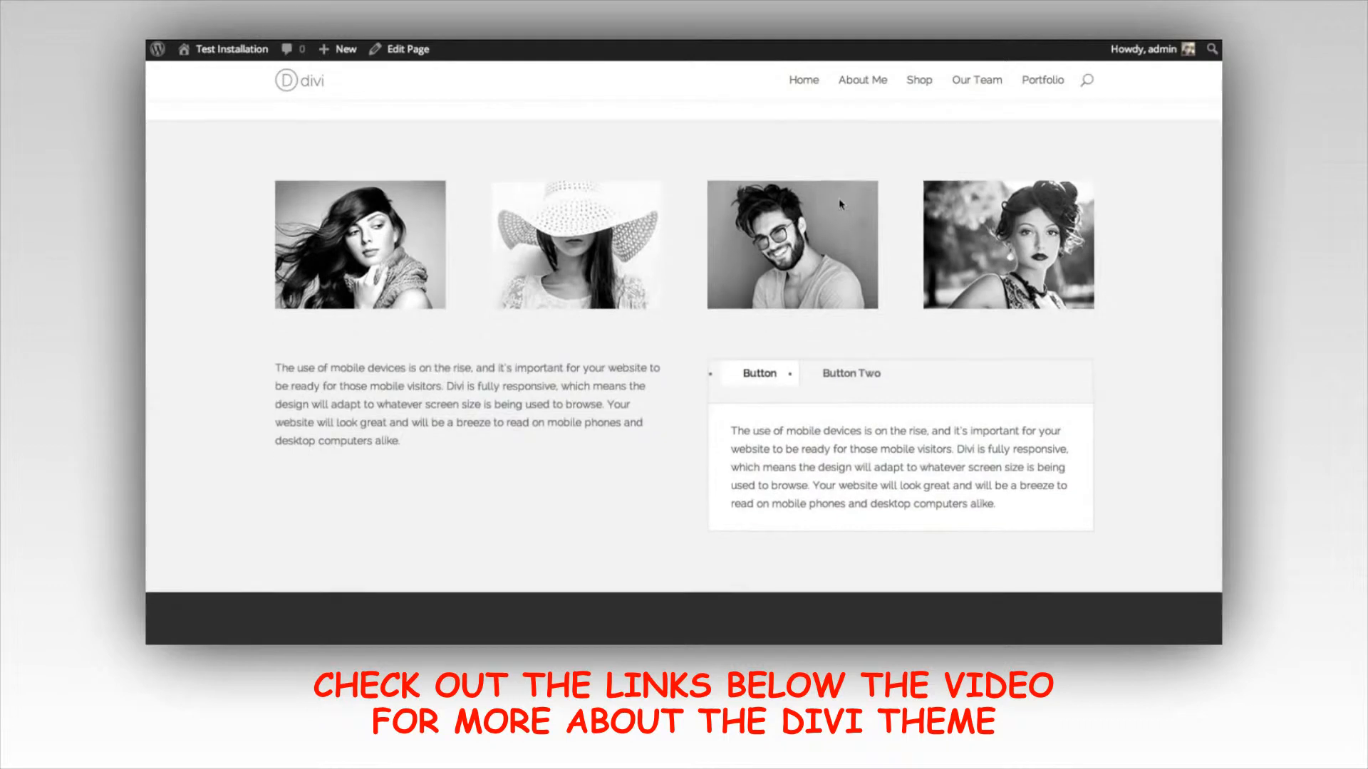
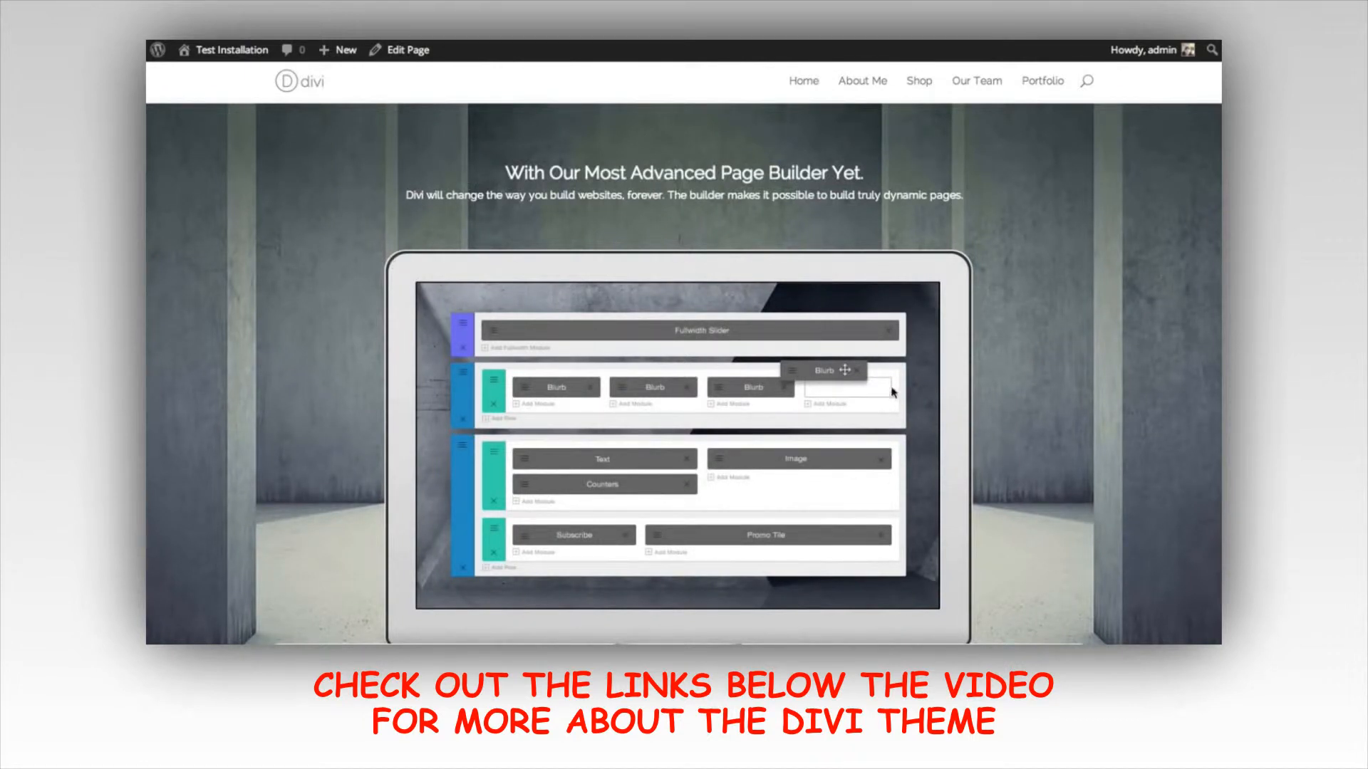
pyautogui.scroll(-10, 684, 370)
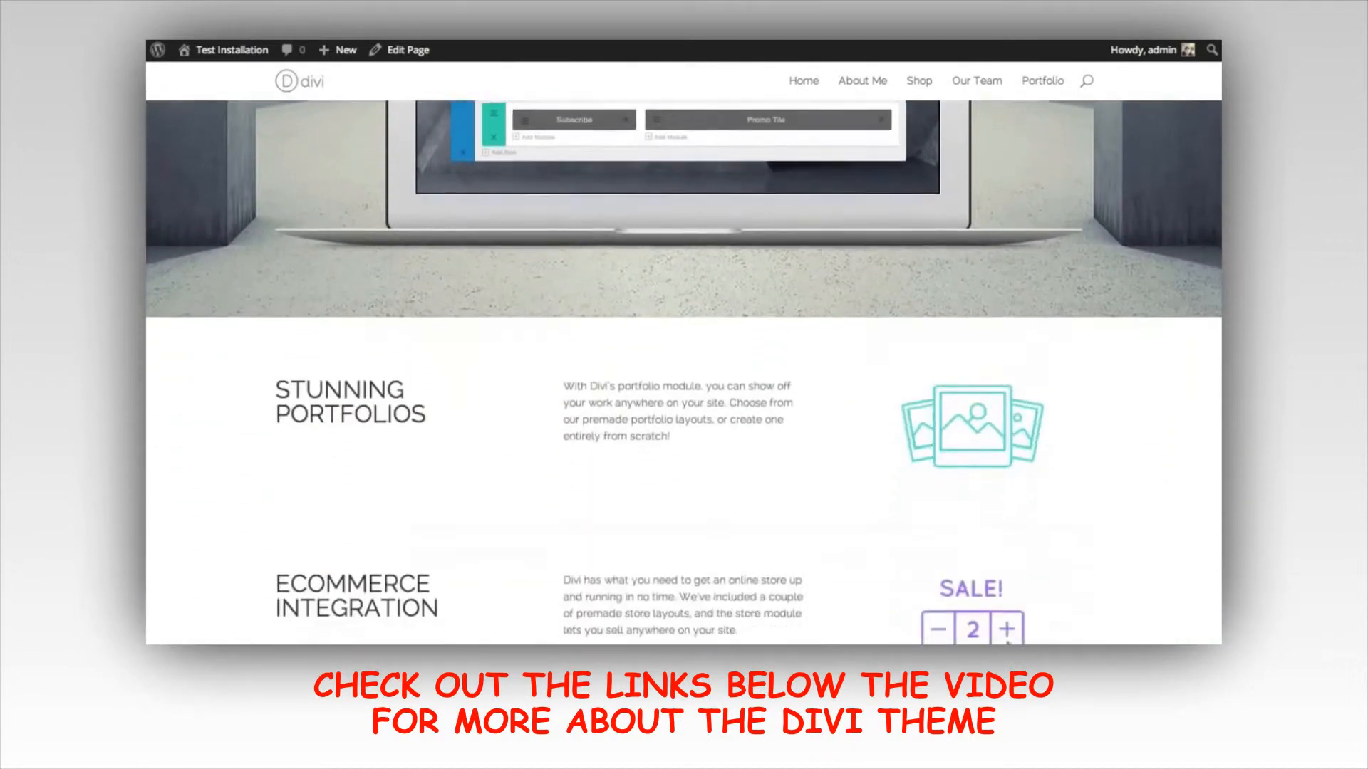
pyautogui.scroll(-3, 684, 370)
pyautogui.scroll(20, 684, 370)
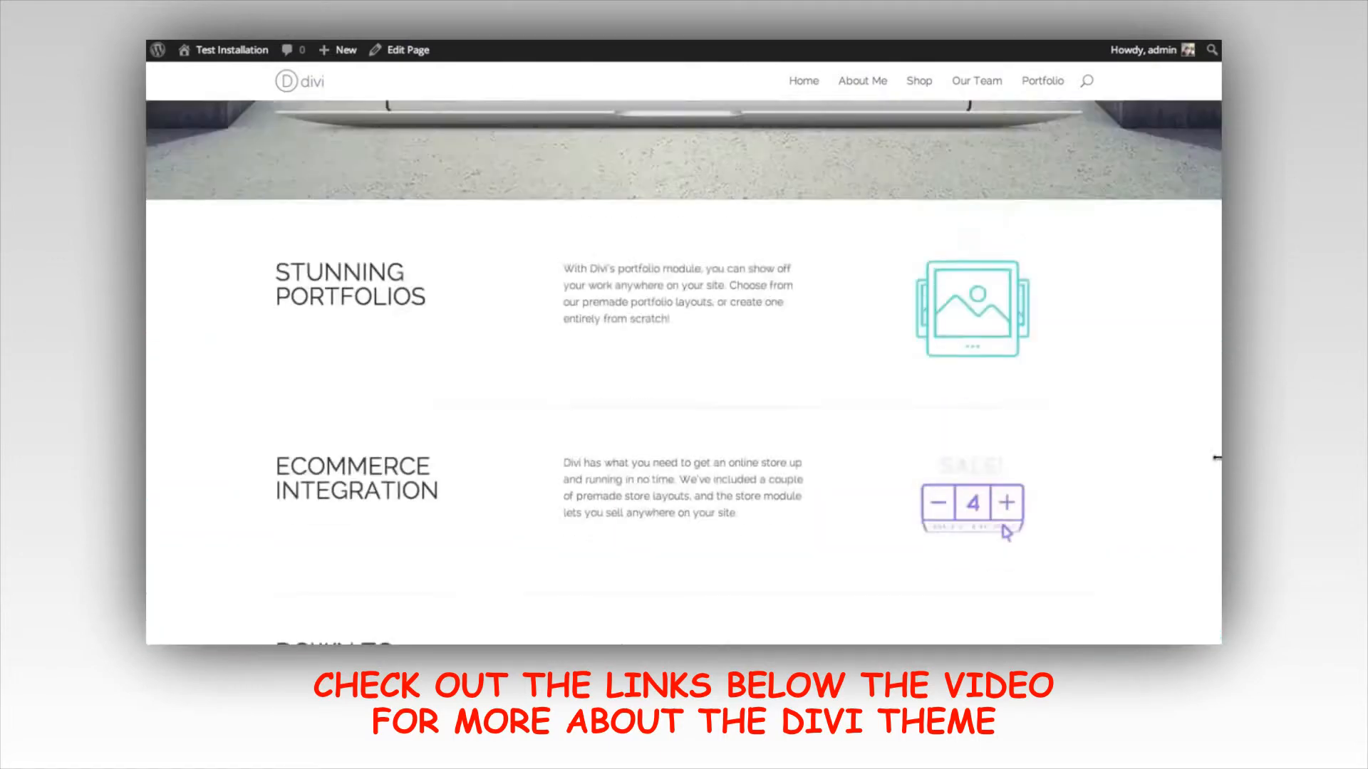
pyautogui.scroll(1, 684, 371)
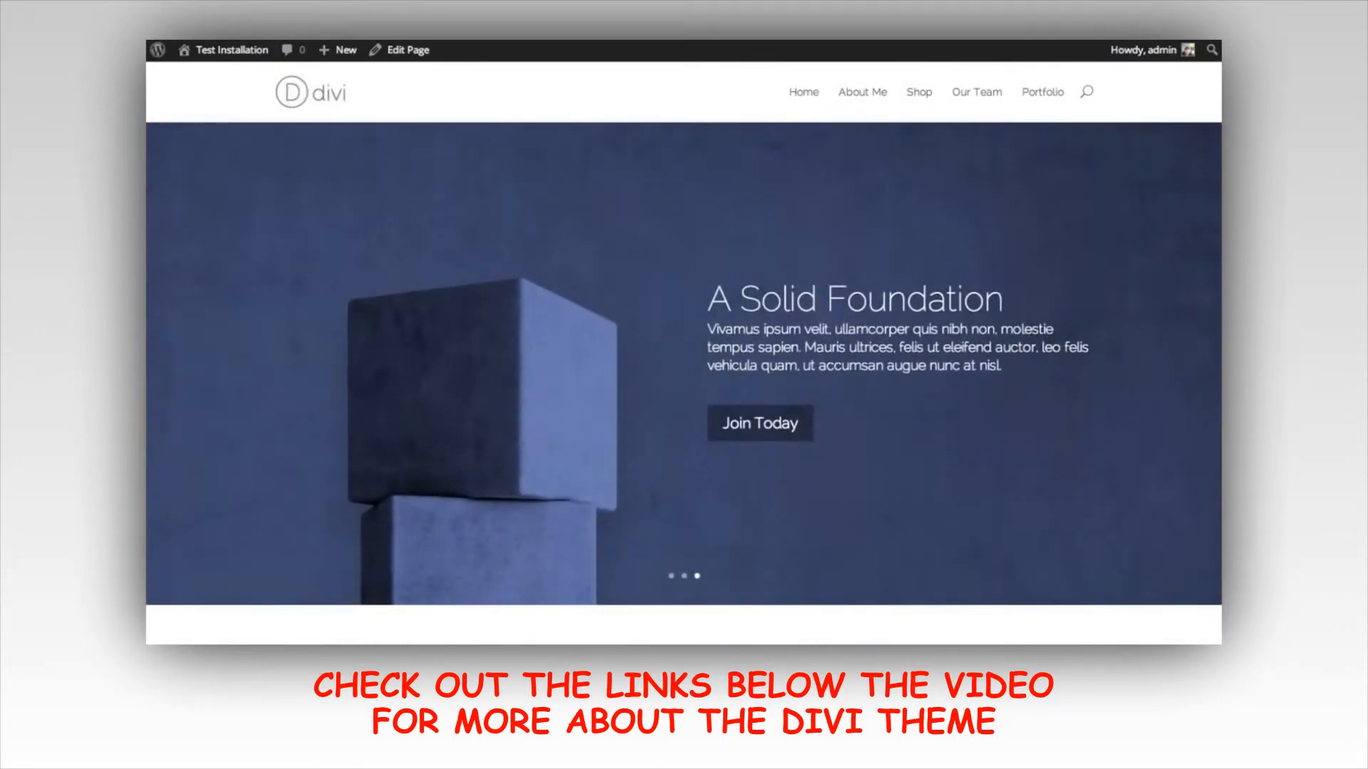
# Create a new page titled Homepage Test
pyautogui.moveTo(1147, 50)
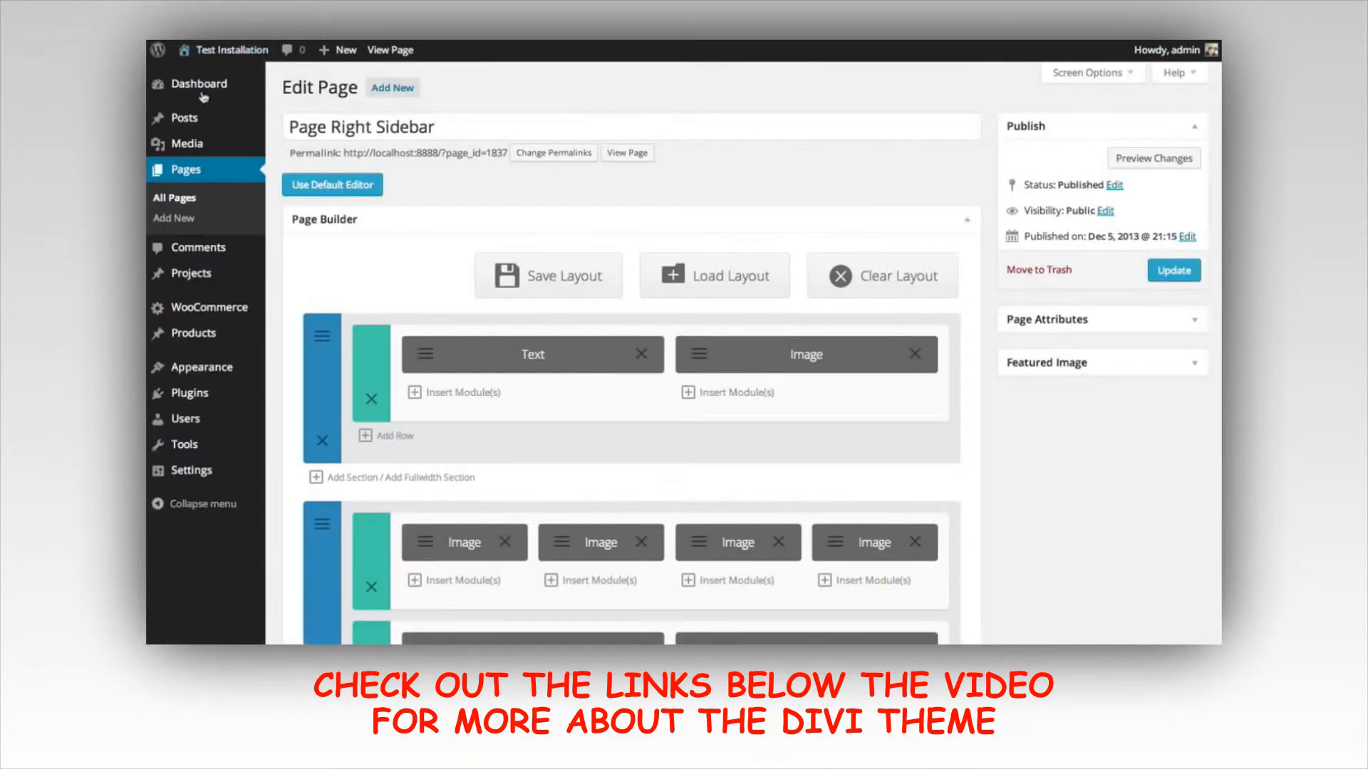
pyautogui.click(403, 88)
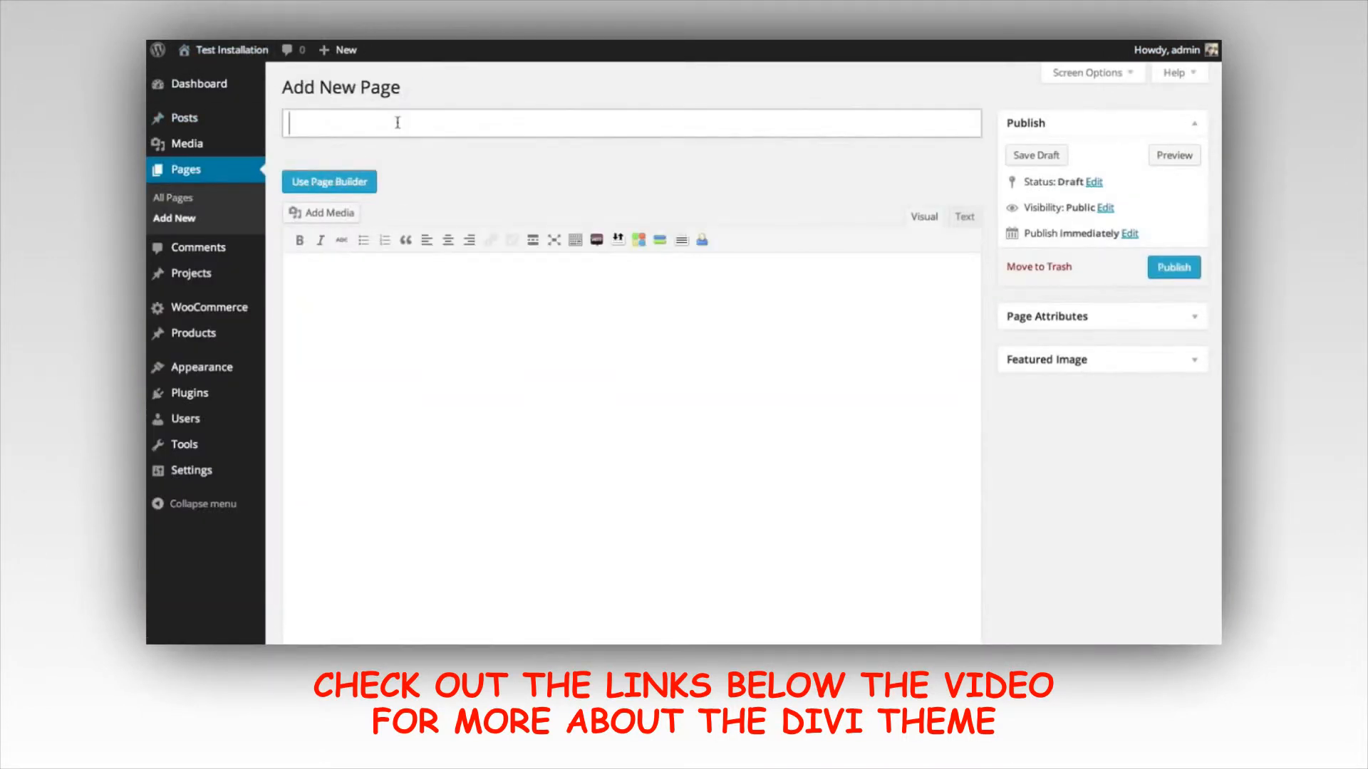
pyautogui.write('Home page Tex')
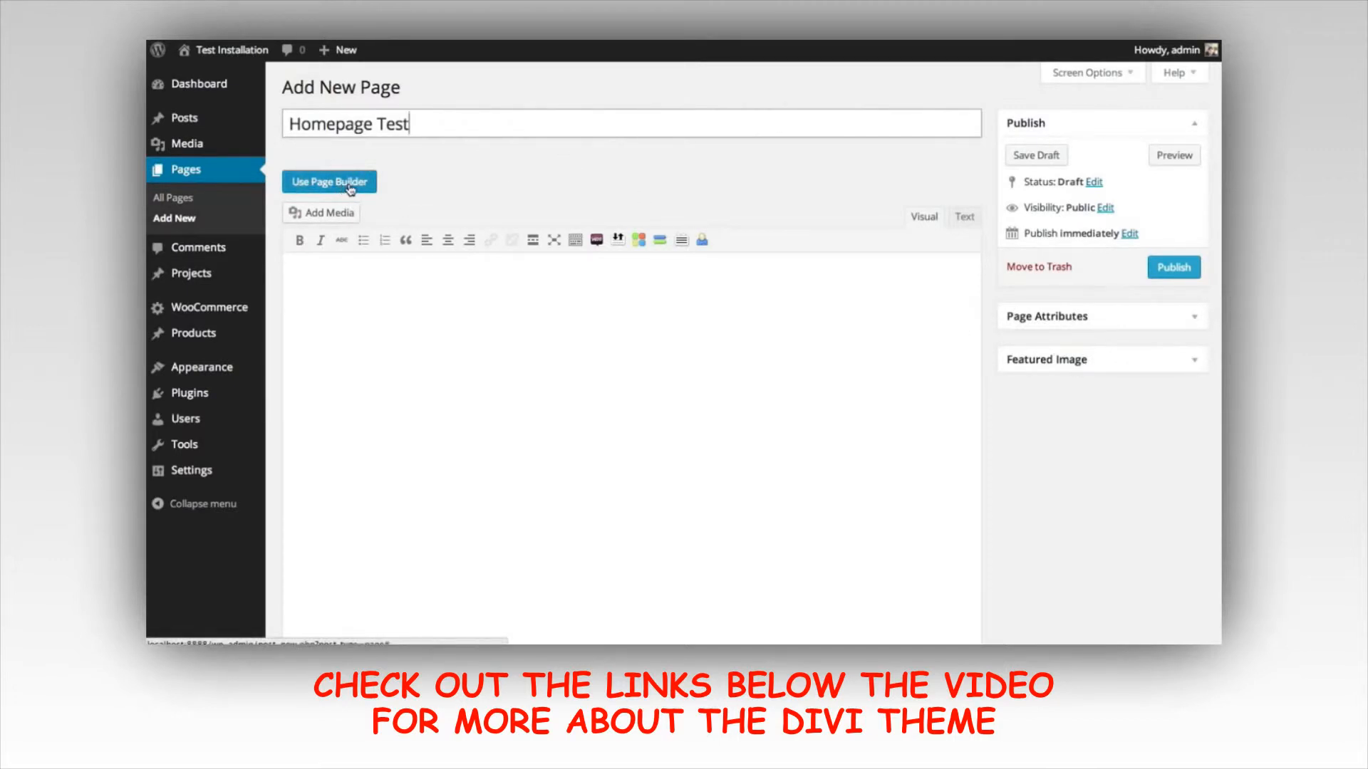
# Enter "Test test test." as the page content and convert the page to the Page Builder
pyautogui.click(511, 362)
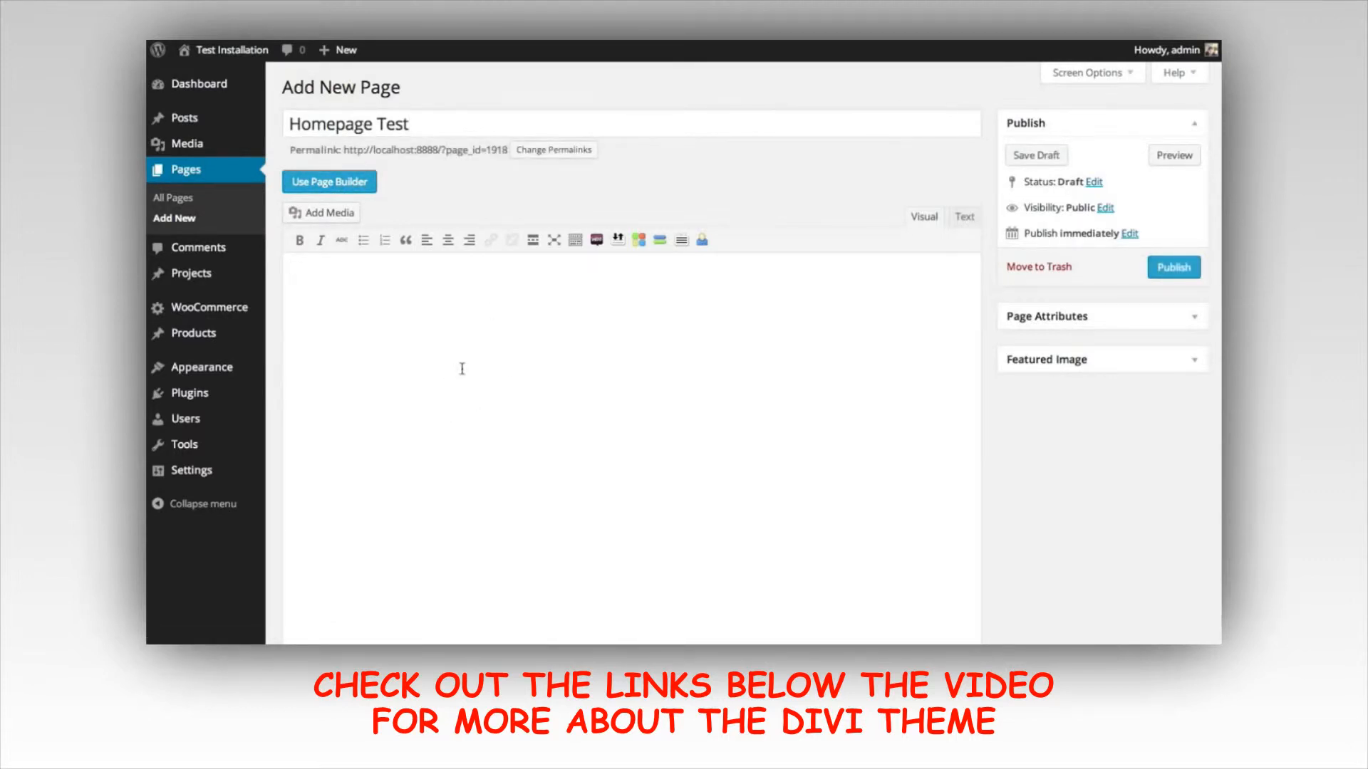
pyautogui.write('Test test test.')
pyautogui.click(354, 186)
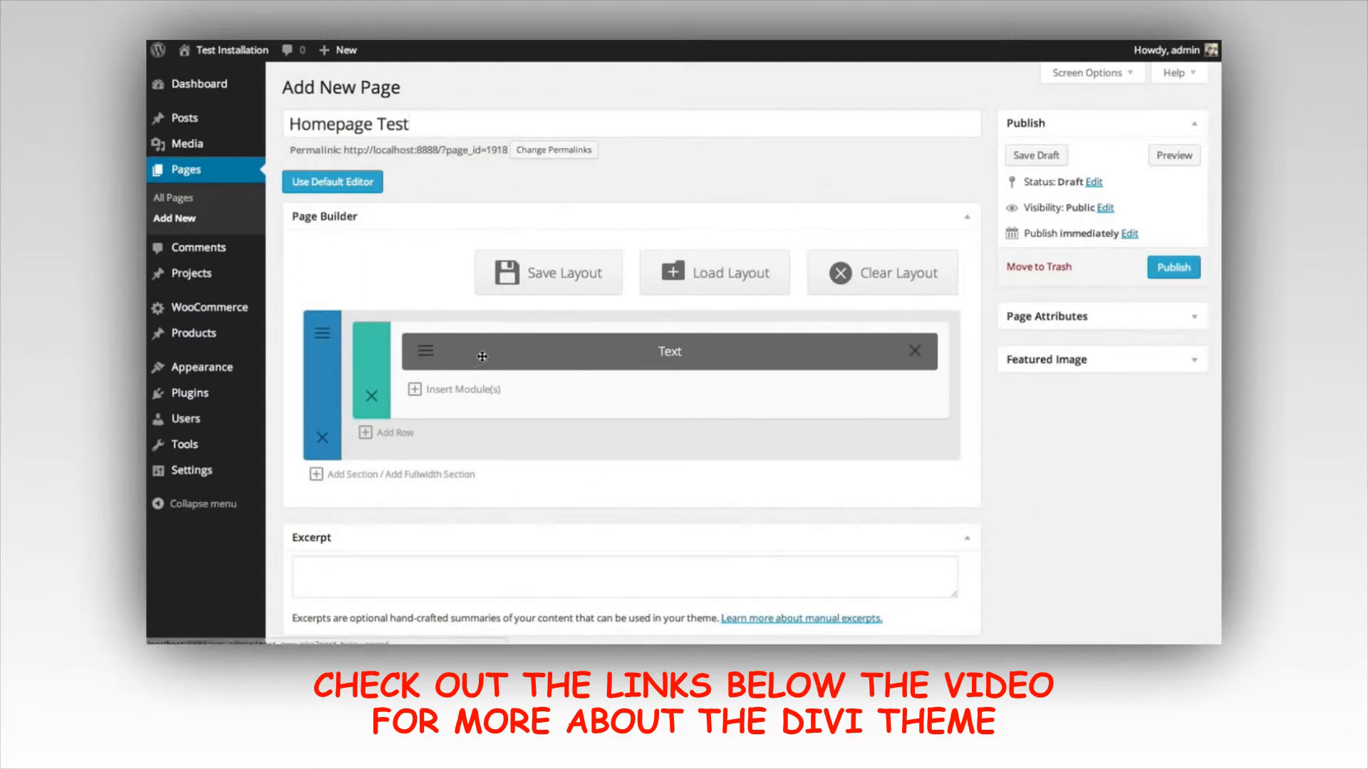
# Check the content of the generated Text module and close its settings without saving
pyautogui.moveTo(483, 356)
pyautogui.mouseDown()
pyautogui.moveTo(509, 362)
pyautogui.moveTo(479, 362)
pyautogui.moveTo(490, 358)
pyautogui.mouseUp()
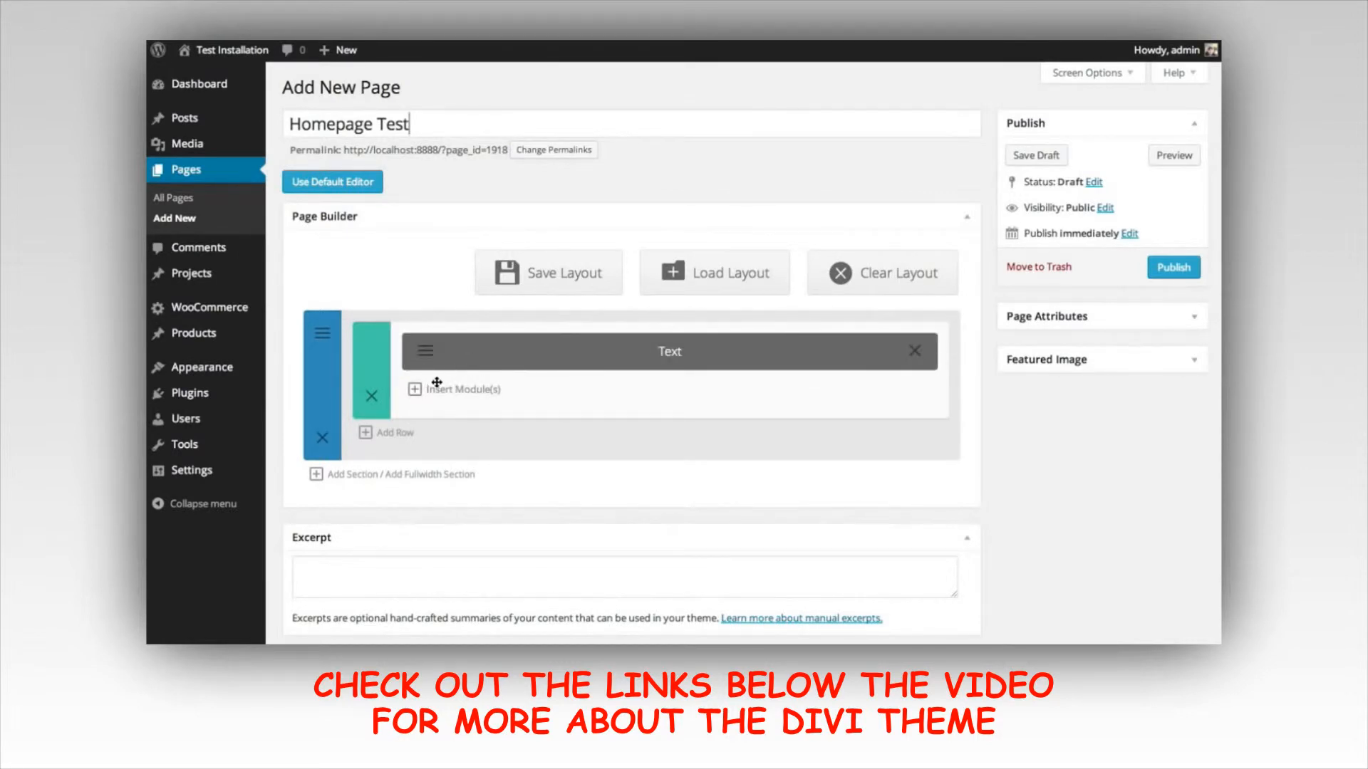
pyautogui.click(428, 354)
pyautogui.scroll(-2, 889, 386)
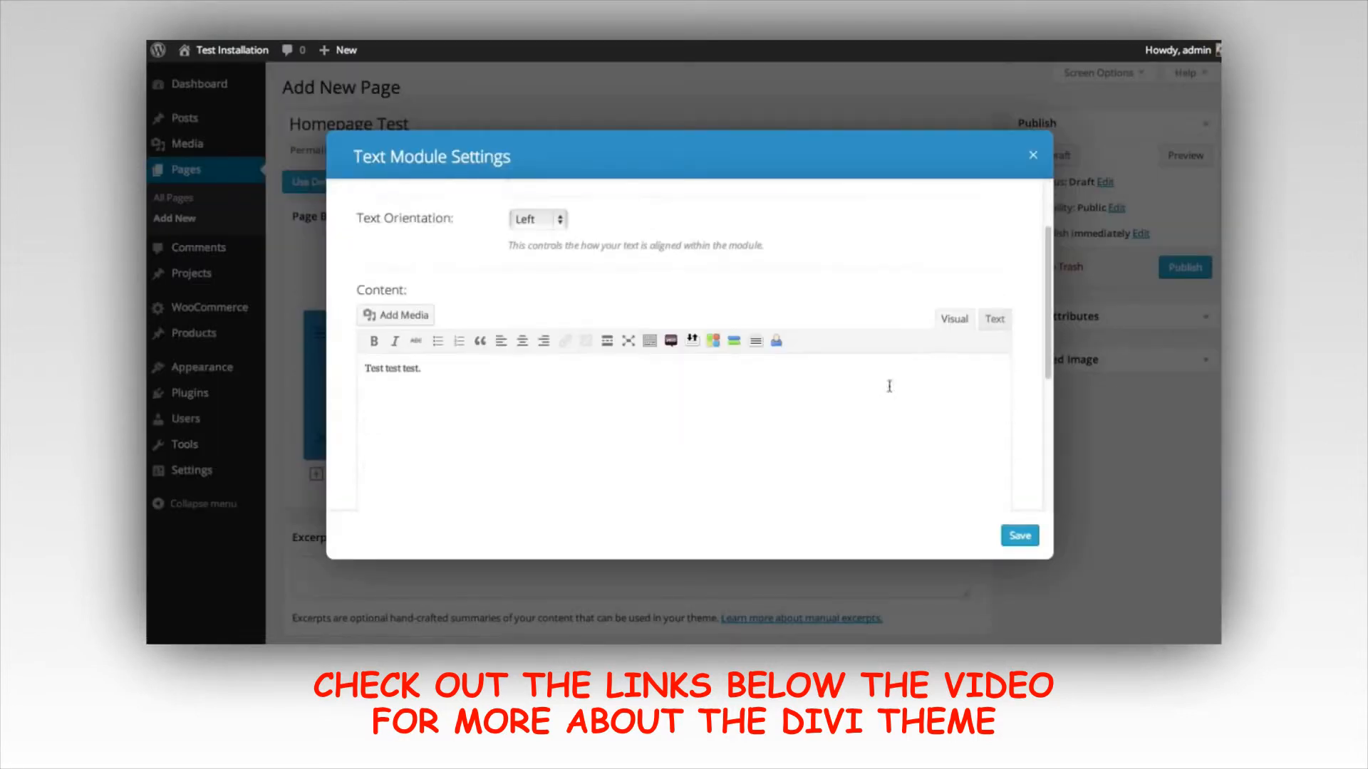
pyautogui.click(406, 369)
pyautogui.click(1033, 154)
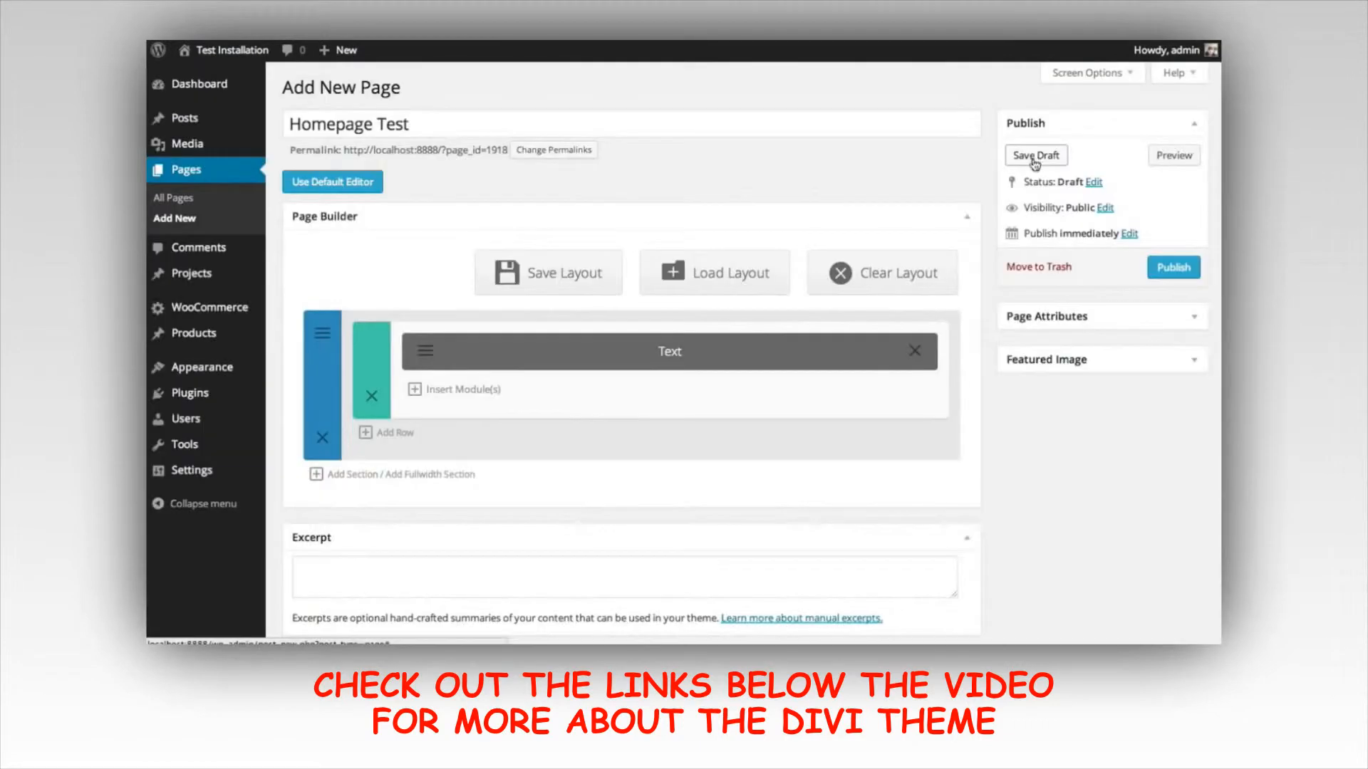
# Return the page to the default editor, discarding the builder content, and delete the "Test test test." text
pyautogui.click(346, 188)
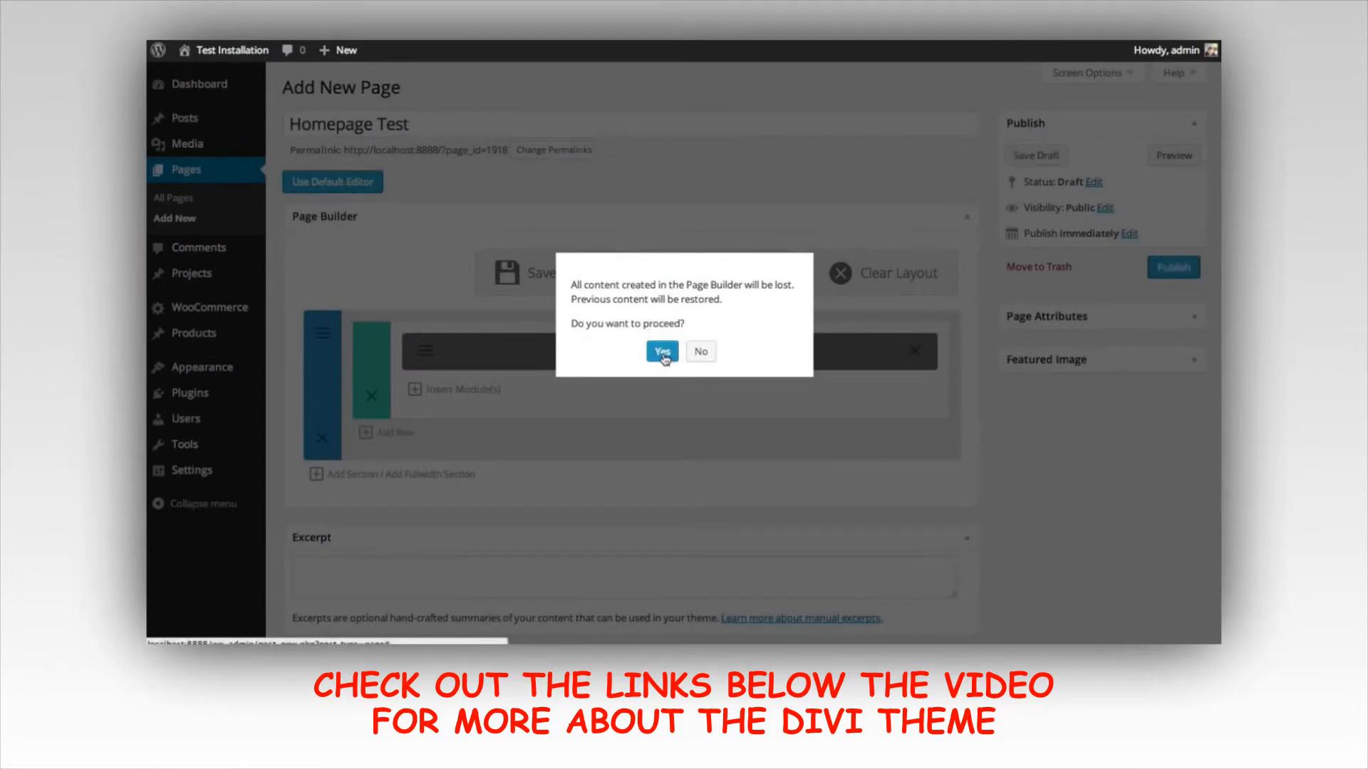
pyautogui.click(662, 352)
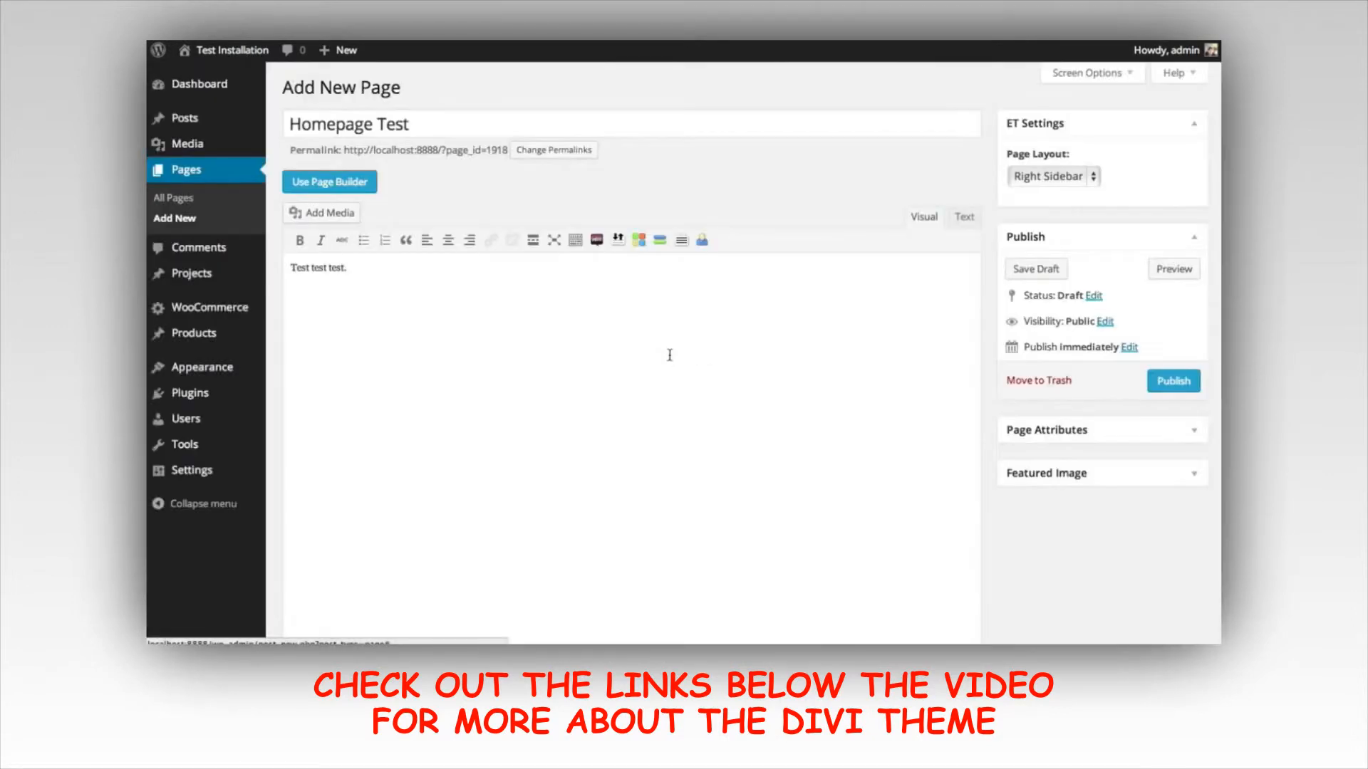
pyautogui.moveTo(379, 284); pyautogui.dragTo(276, 282)
pyautogui.tripleClick(362, 275)
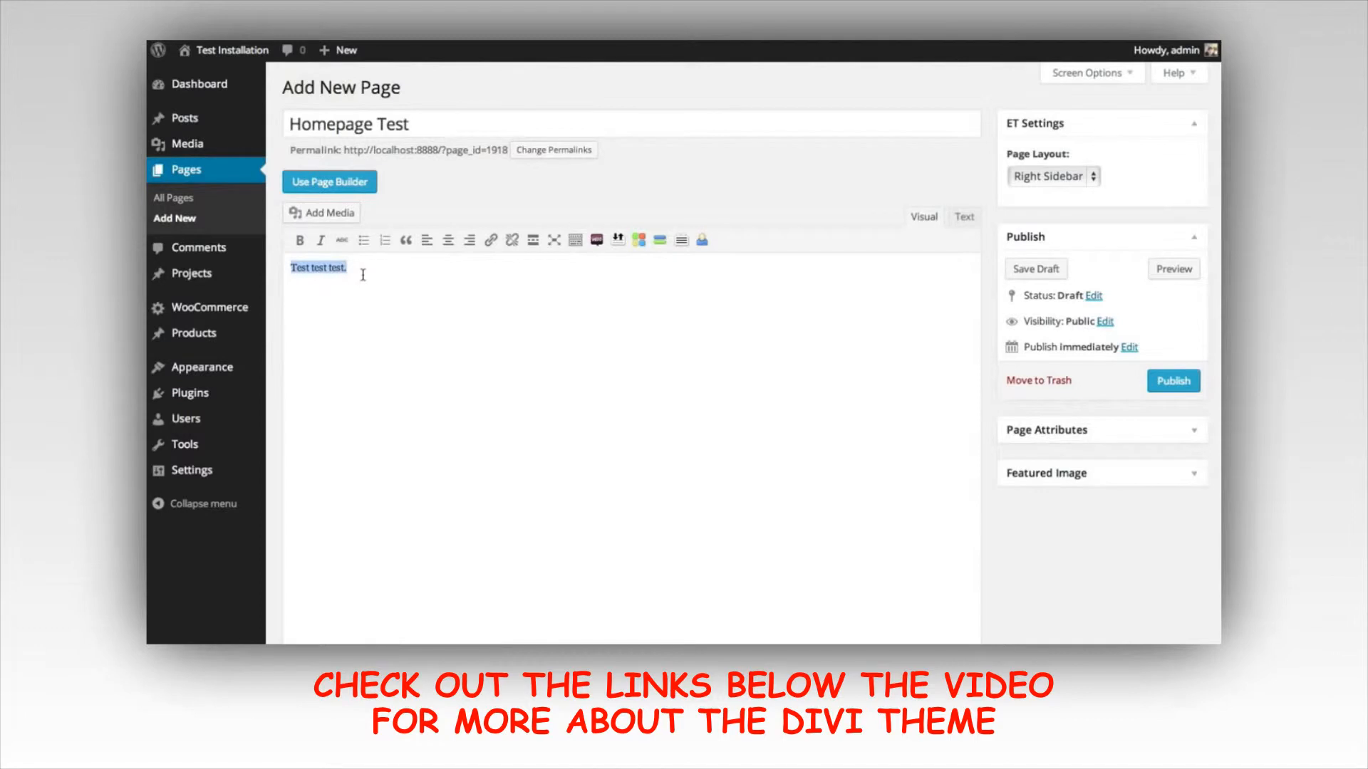
pyautogui.press('BackSpace')
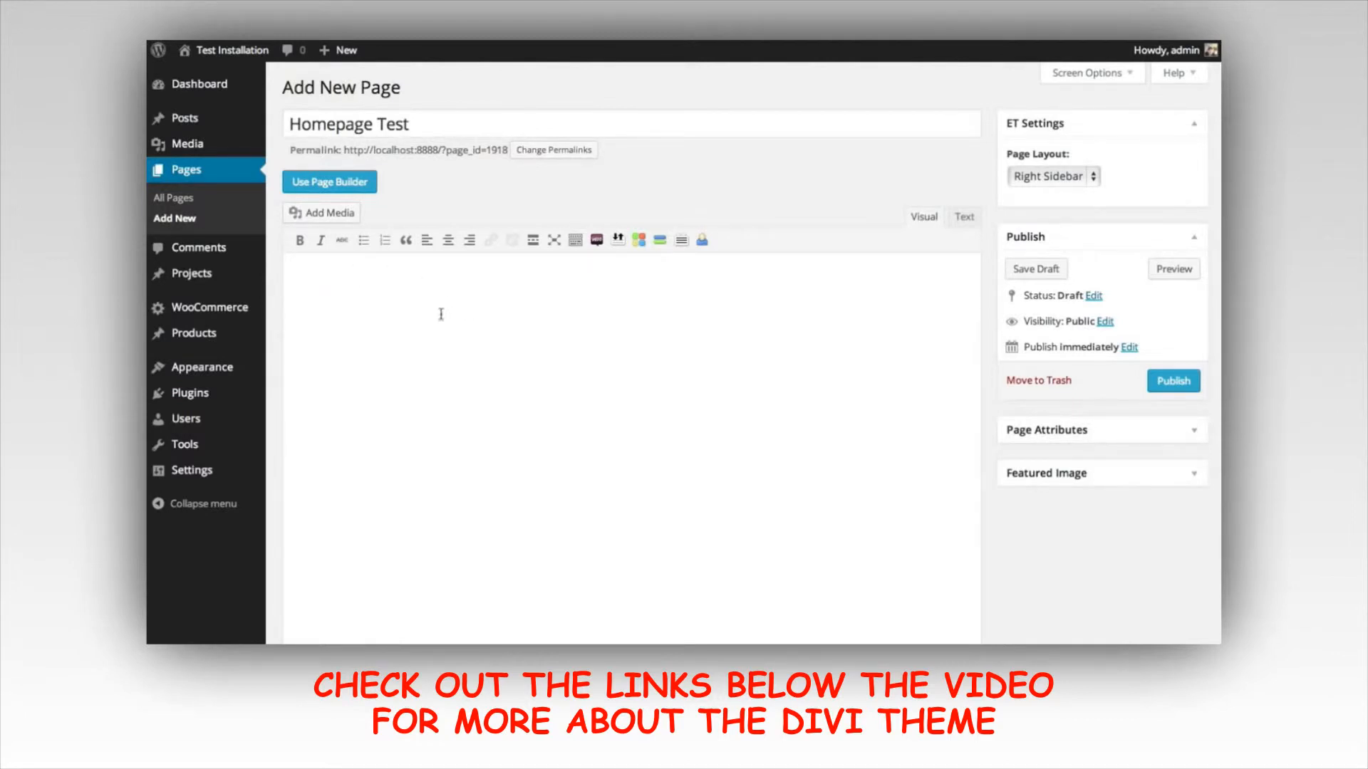
# Switch the empty page to the Page Builder and add a fullwidth section below the standard section
pyautogui.click(347, 184)
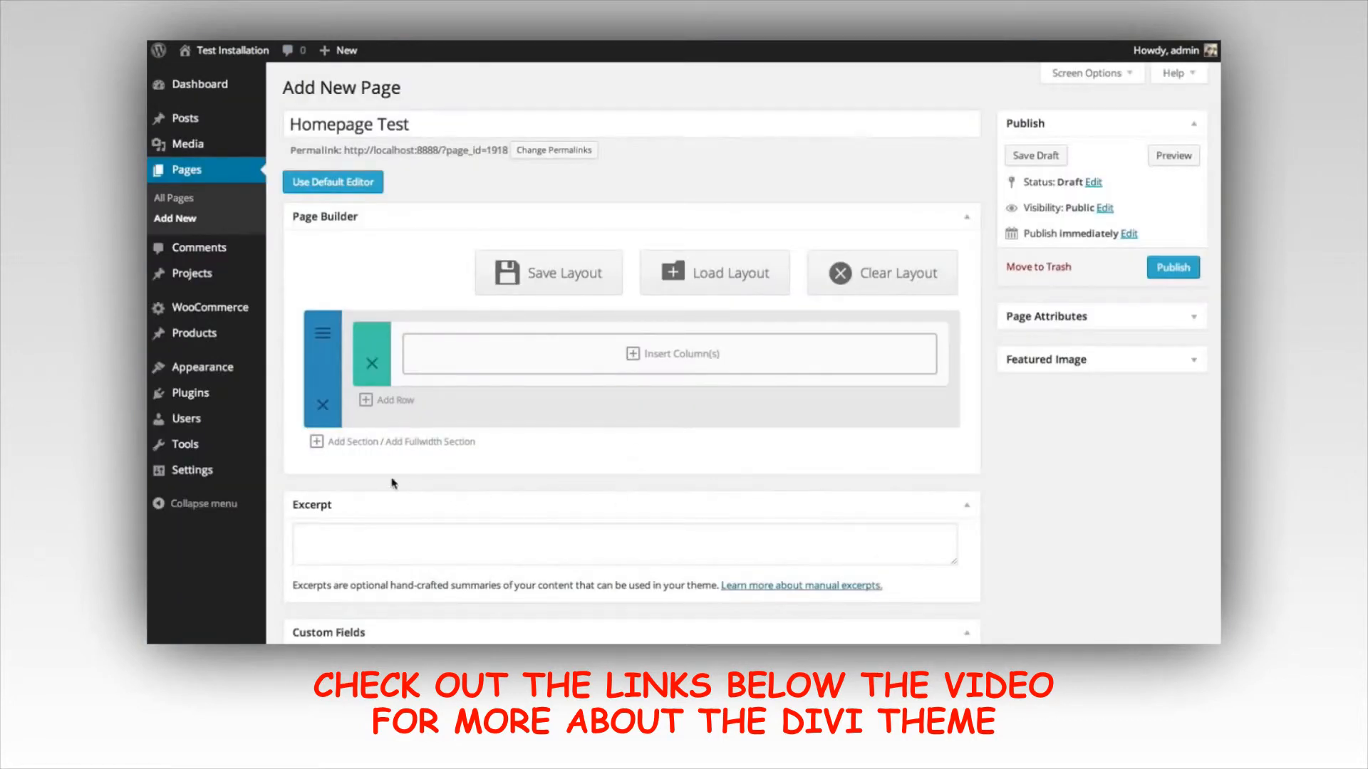
pyautogui.click(445, 443)
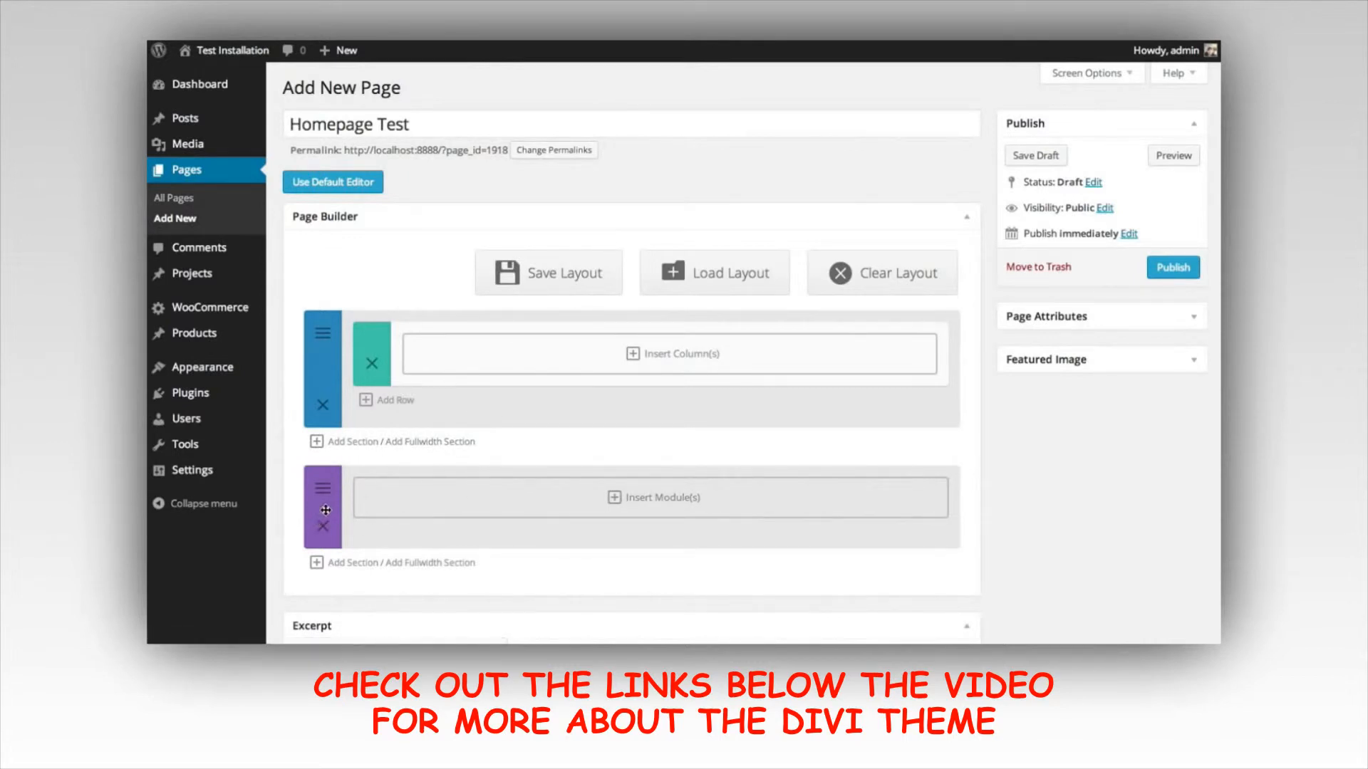
pyautogui.moveTo(324, 511); pyautogui.dragTo(328, 510)
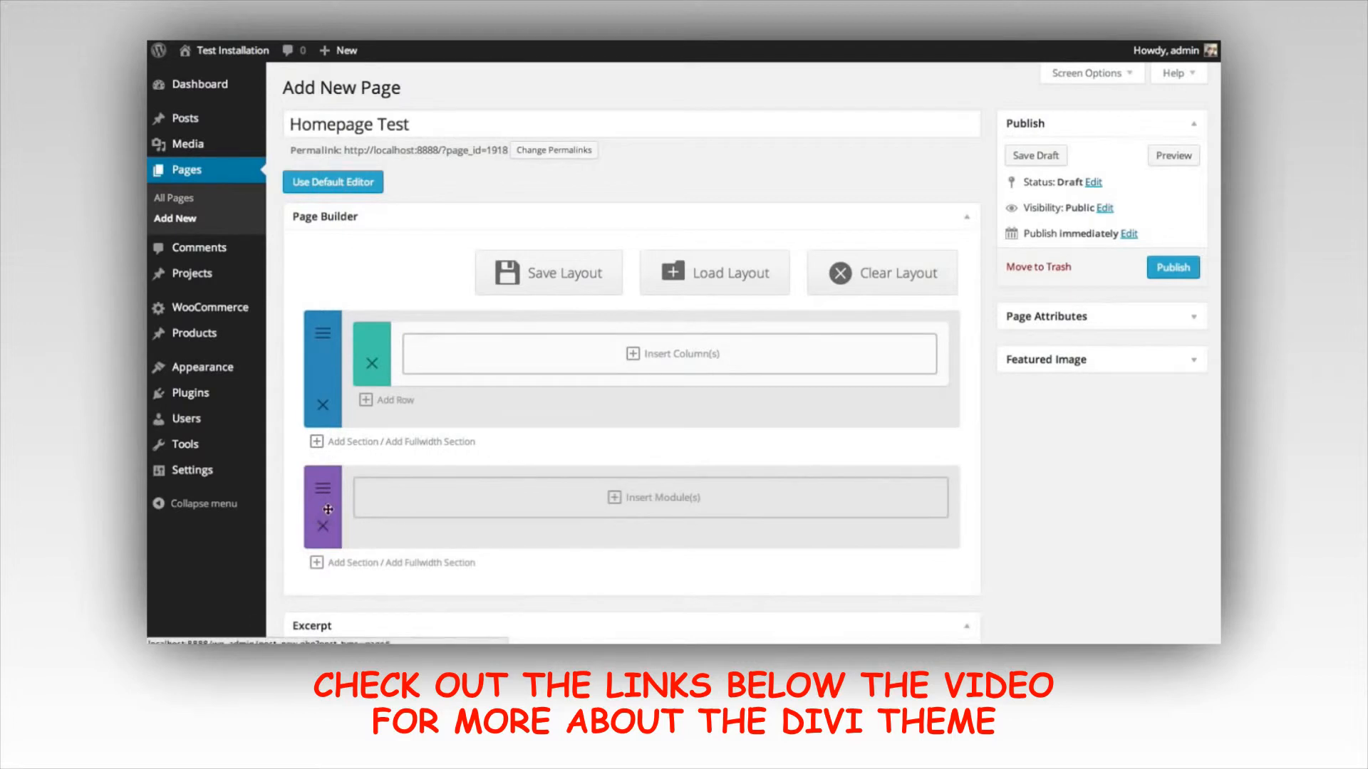
pyautogui.moveTo(327, 513); pyautogui.dragTo(329, 507)
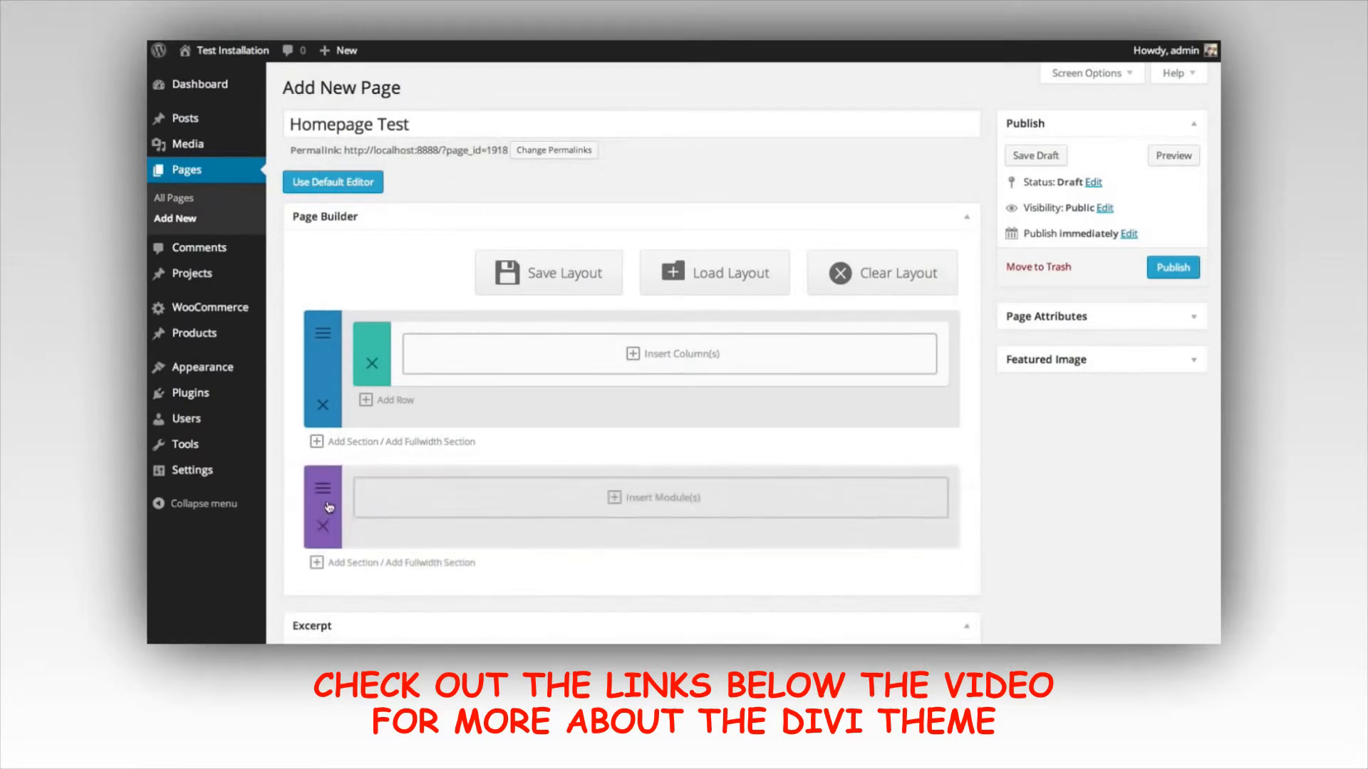
# Insert a Fullwidth Slider module in the fullwidth section and review its arrows, controls, parallax and admin label settings
pyautogui.click(614, 499)
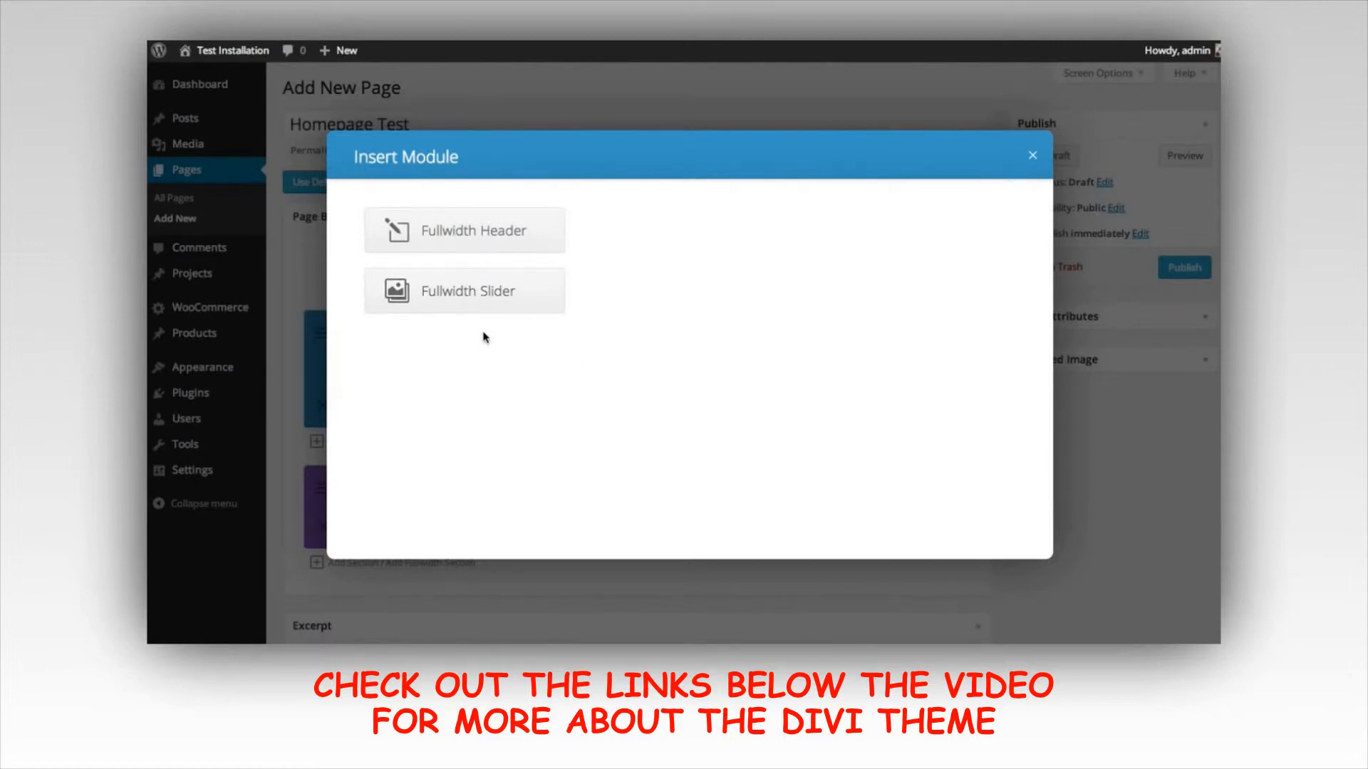
pyautogui.click(490, 296)
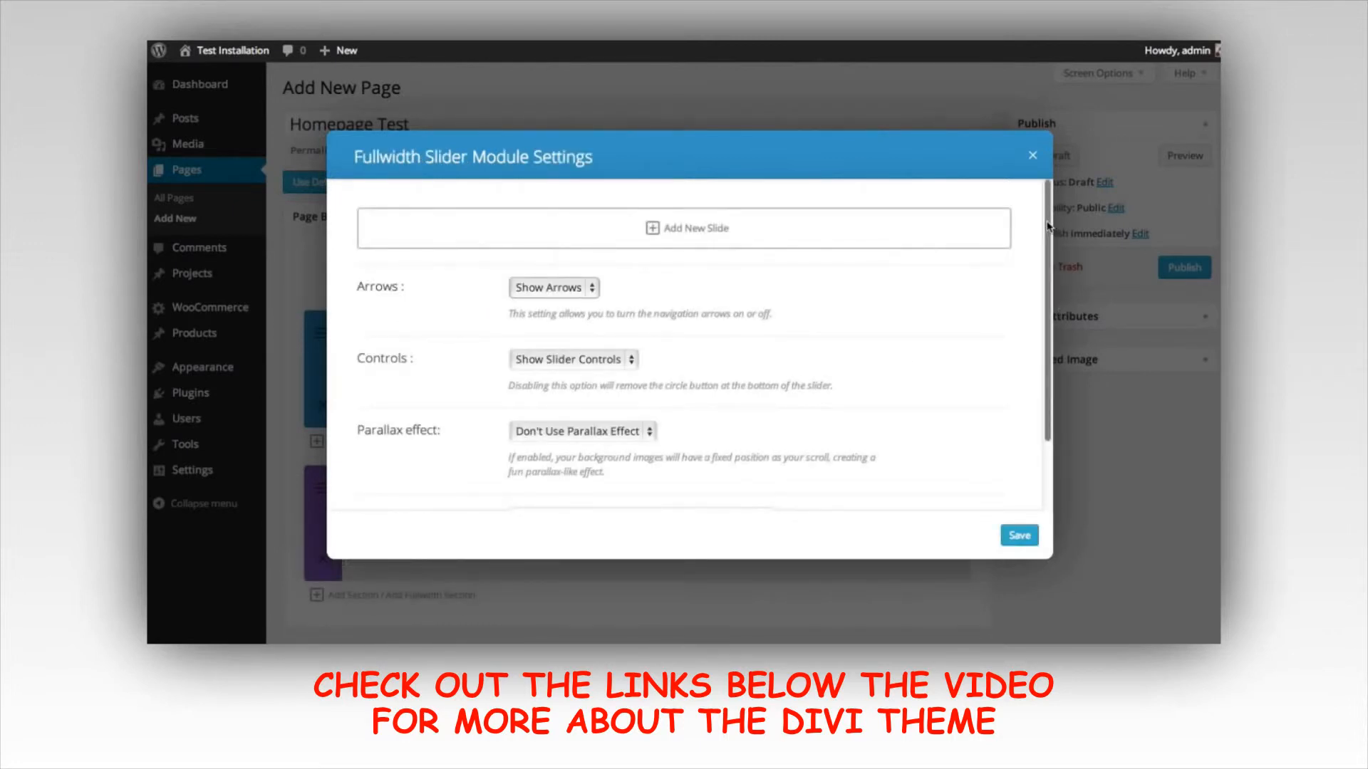
pyautogui.scroll(-2, 1048, 226)
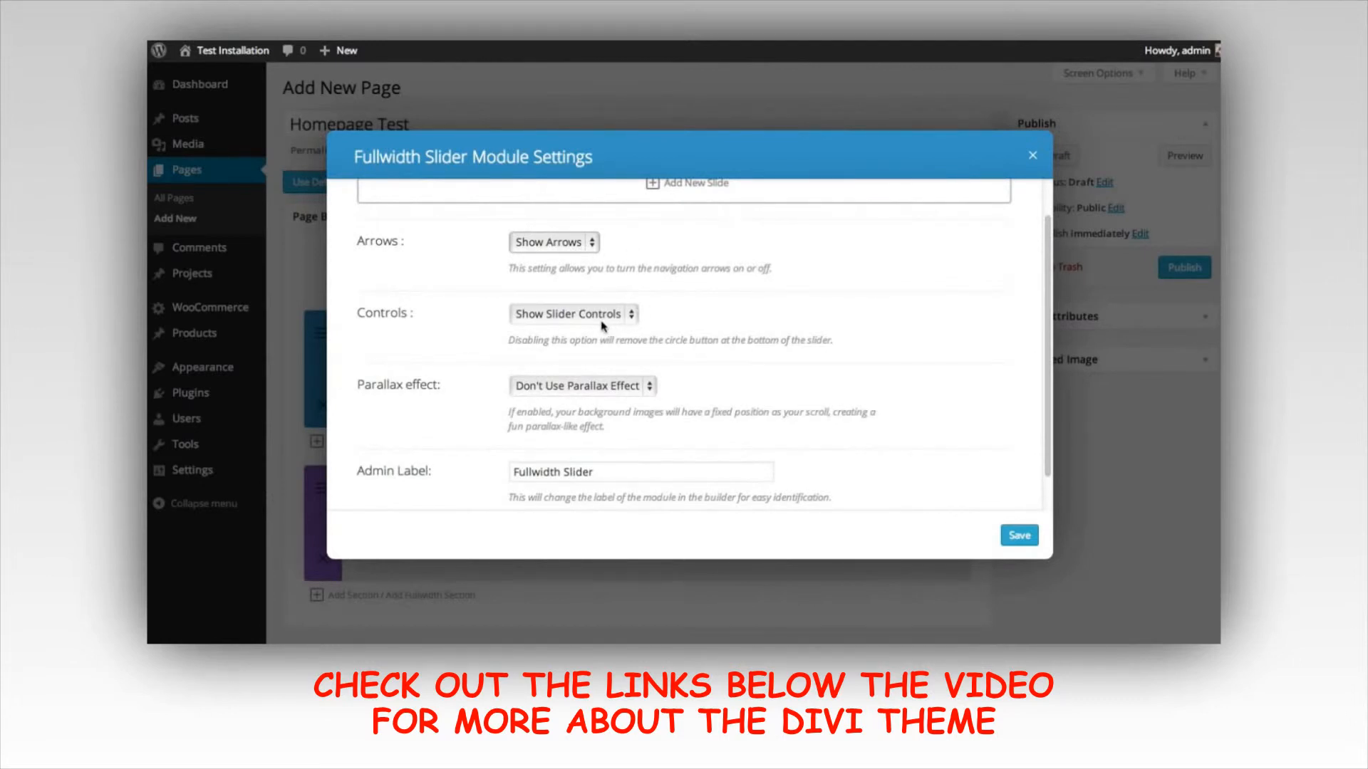
pyautogui.scroll(-1, 613, 290)
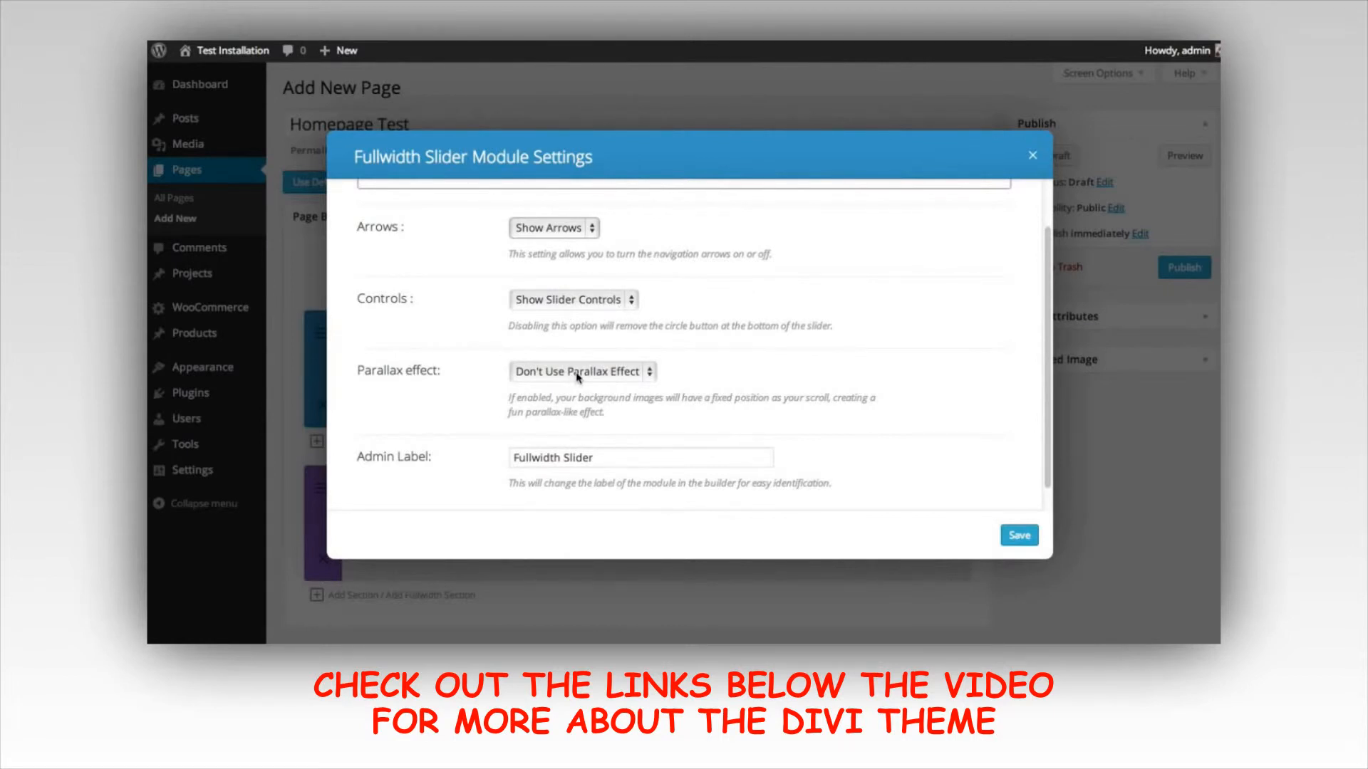
pyautogui.scroll(-2, 832, 360)
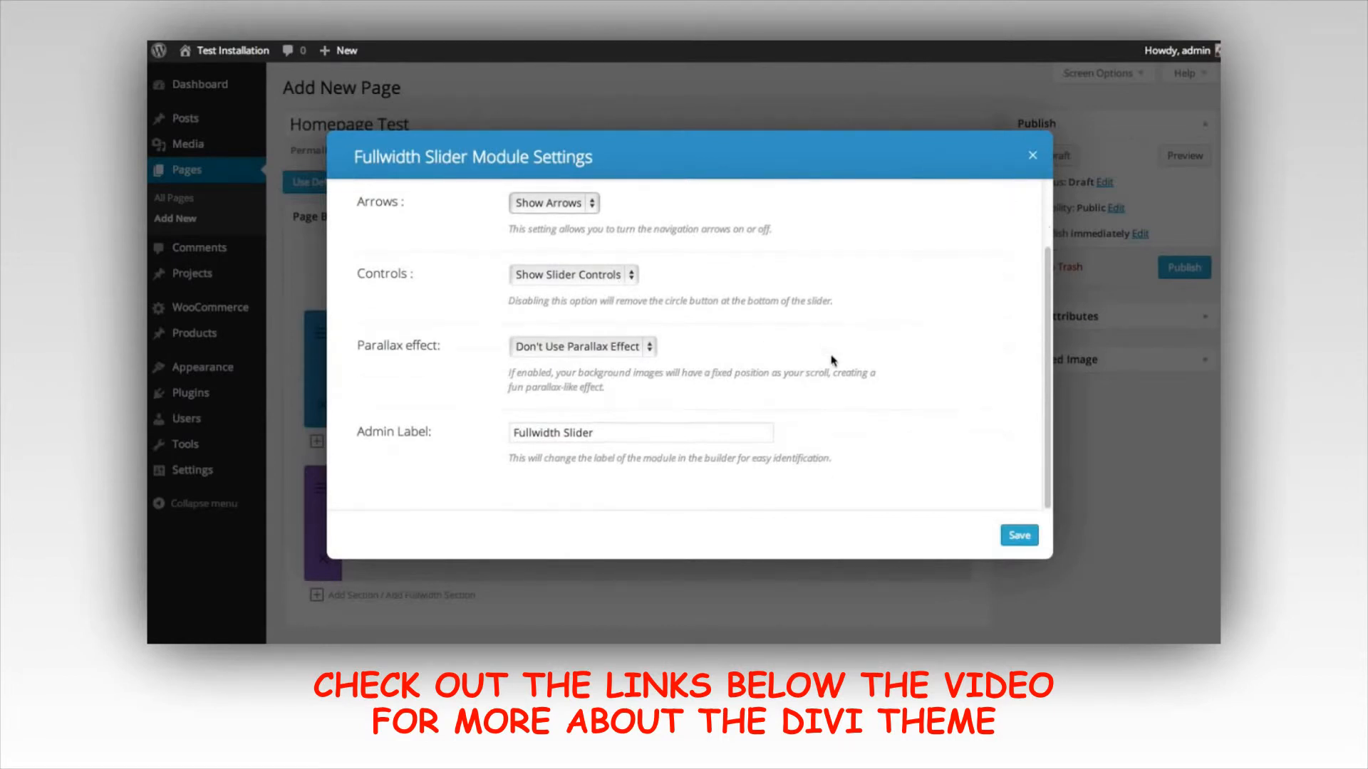
pyautogui.doubleClick(598, 432)
pyautogui.click(666, 429)
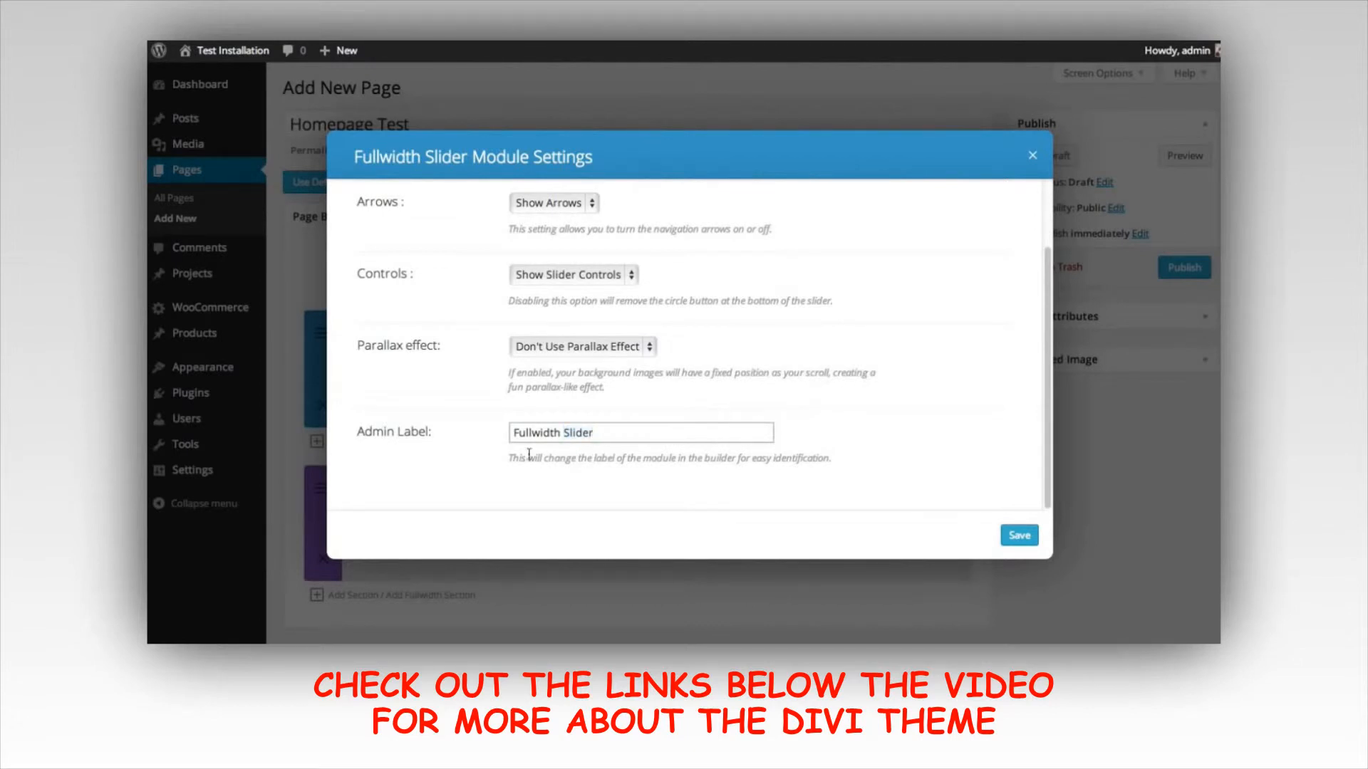
pyautogui.scroll(3, 842, 399)
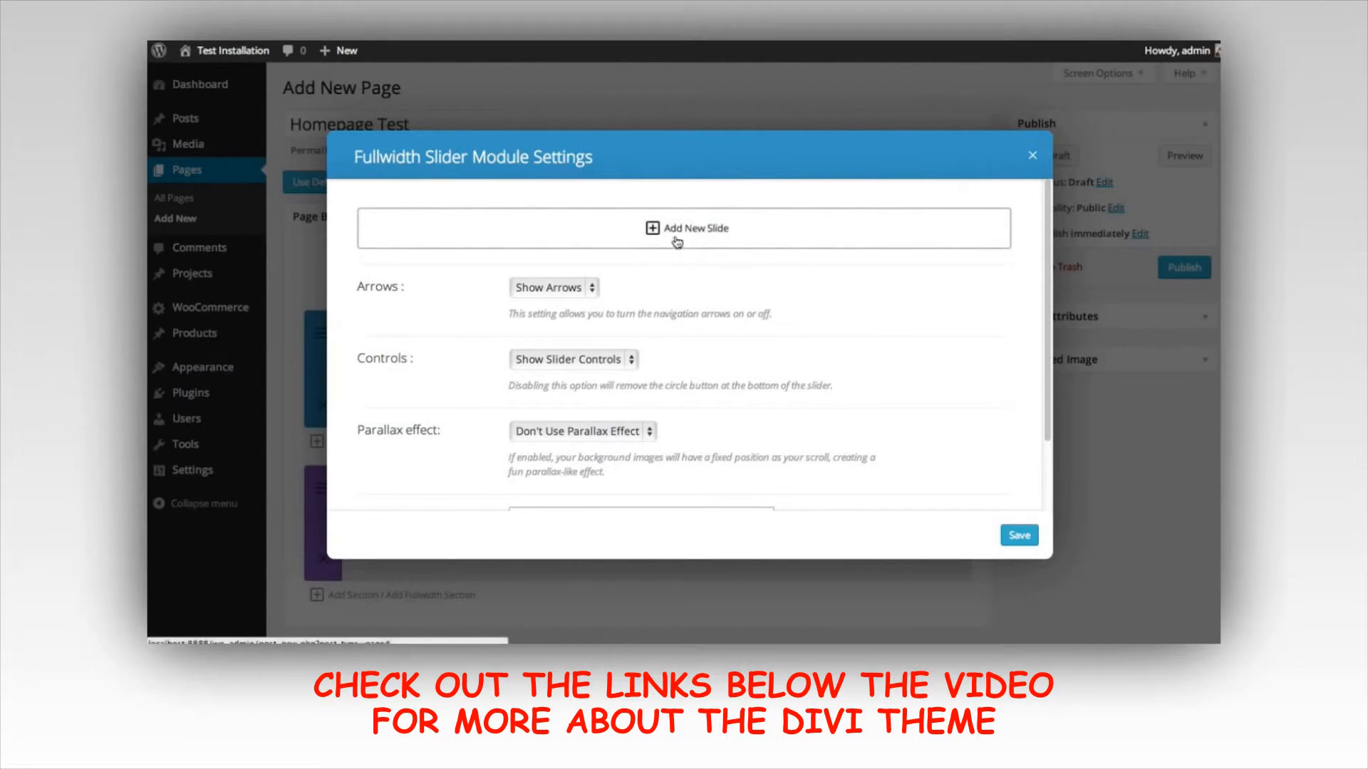
pyautogui.click(702, 233)
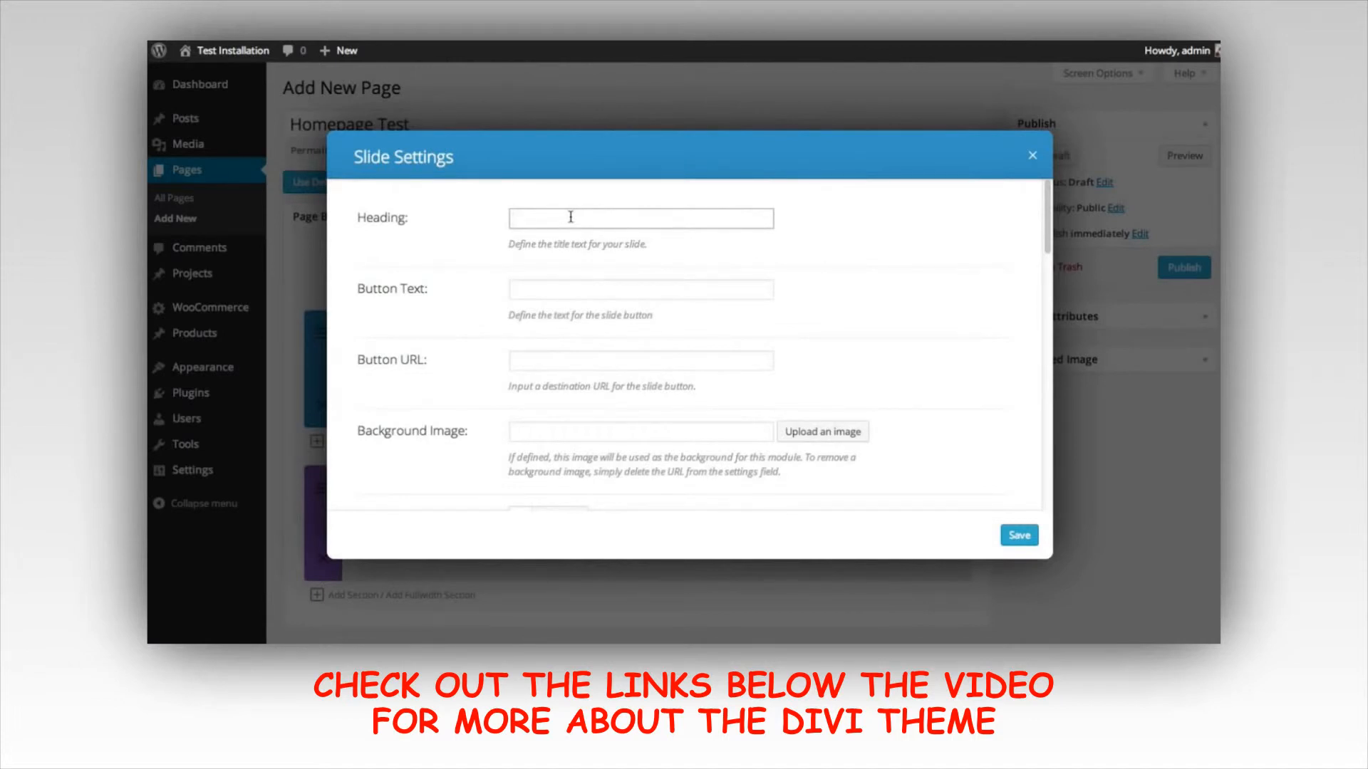
pyautogui.write('THis Is A Heading')
pyautogui.press('Tab')
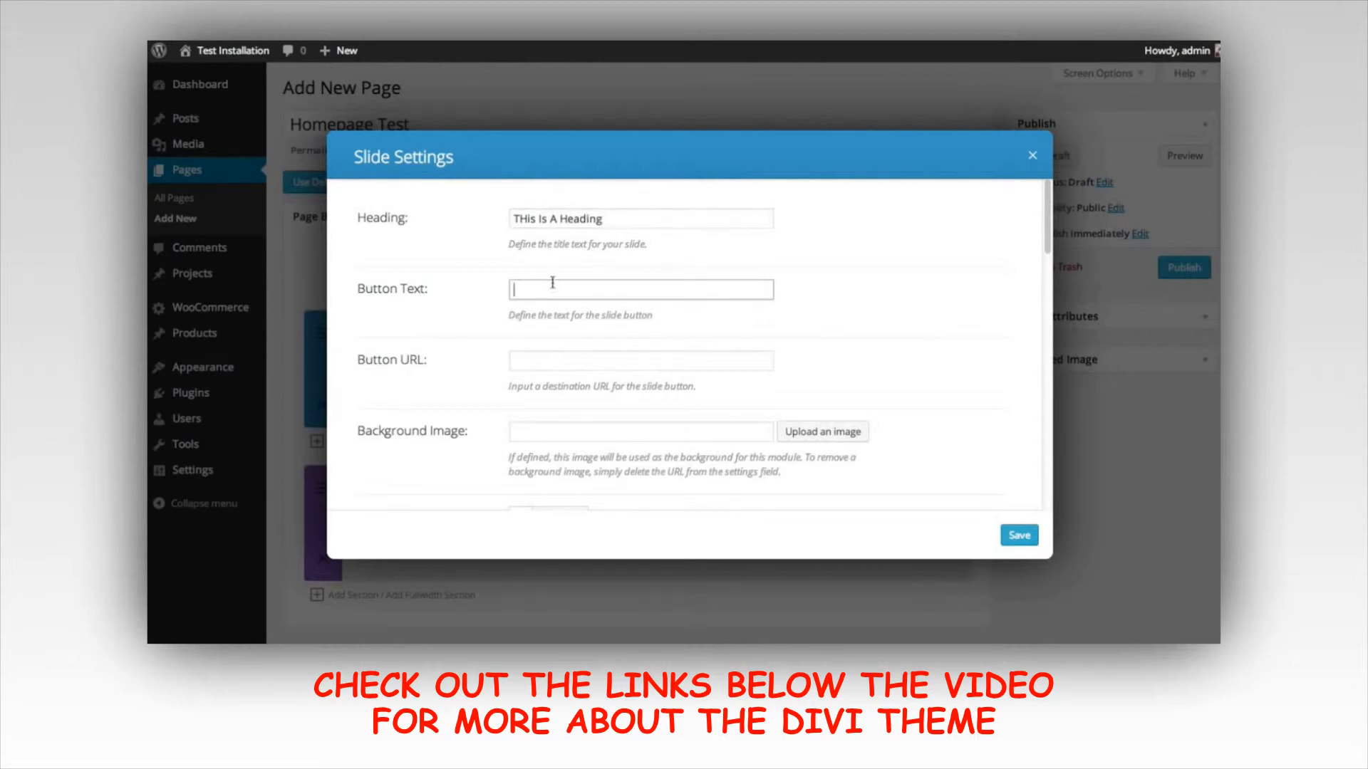
pyautogui.write('B')
pyautogui.write('lick Me')
pyautogui.click(546, 366)
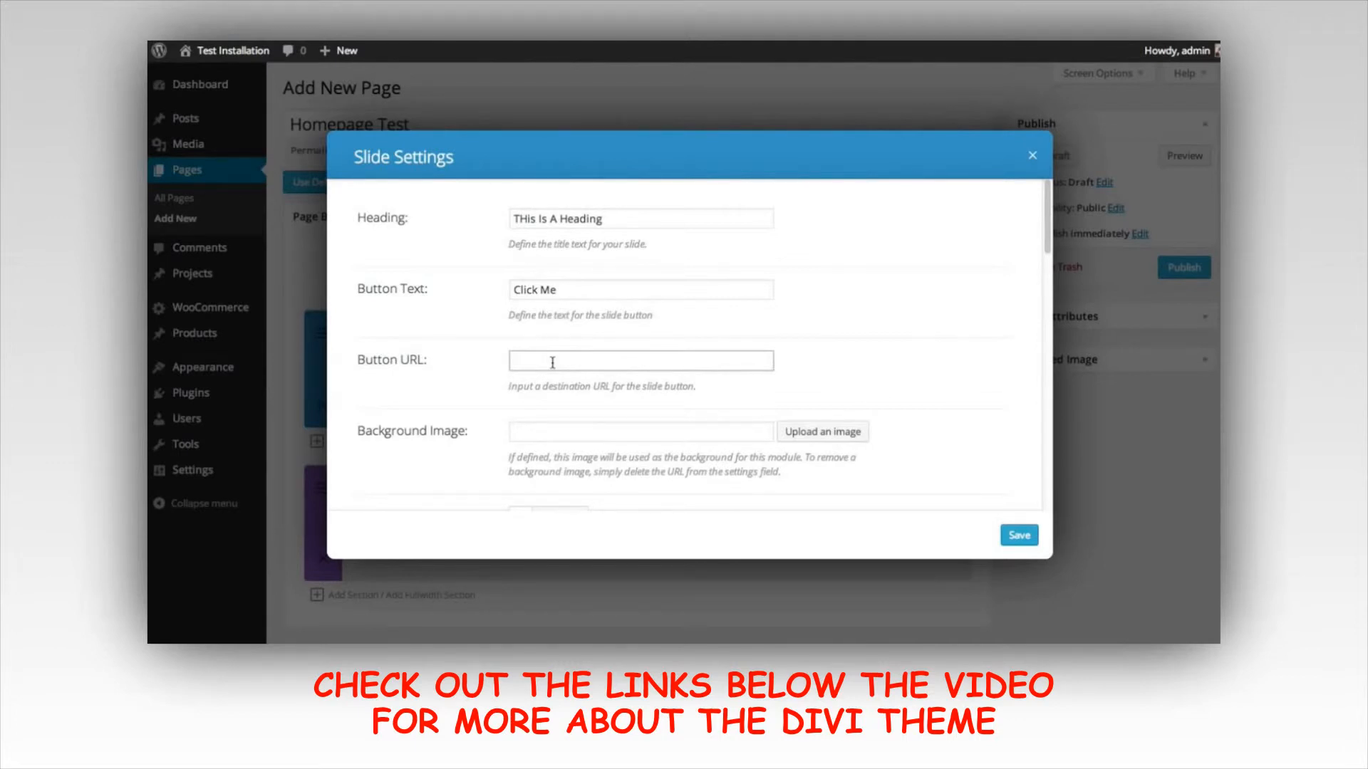
pyautogui.write('http://www.google.com')
# Upload all images from the Builder Overview folder inside Tutorials to the media library while choosing the slide's background image
pyautogui.click(578, 431)
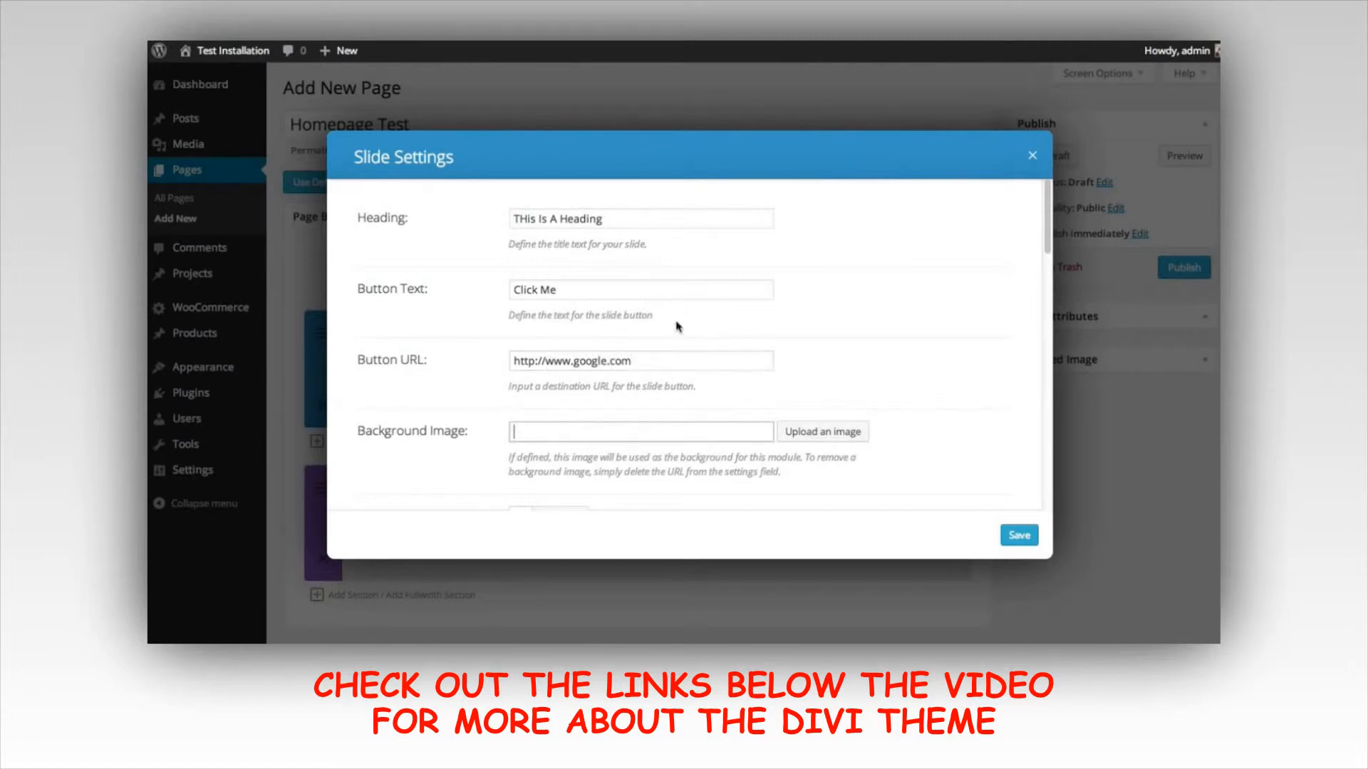
pyautogui.scroll(-1, 883, 326)
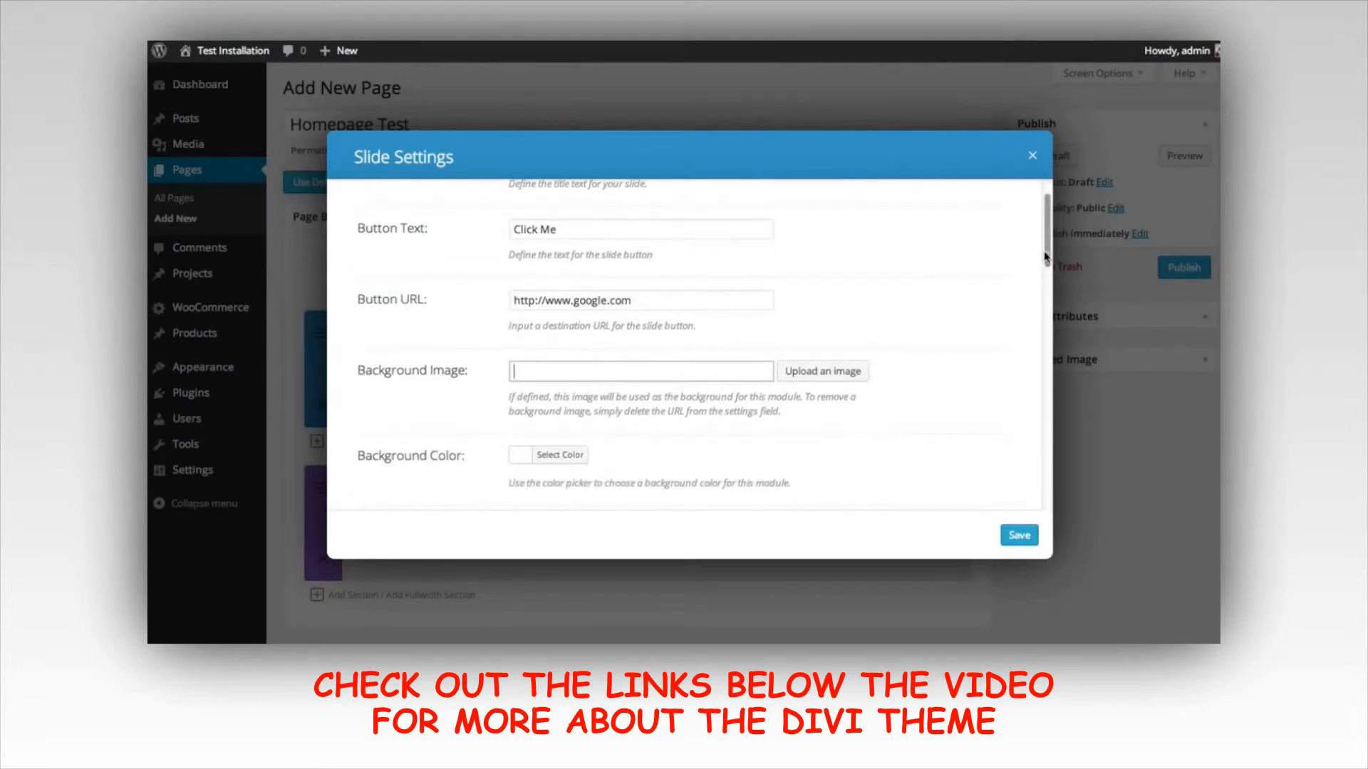
pyautogui.scroll(-3, 1047, 294)
pyautogui.moveTo(1049, 294); pyautogui.dragTo(1045, 241)
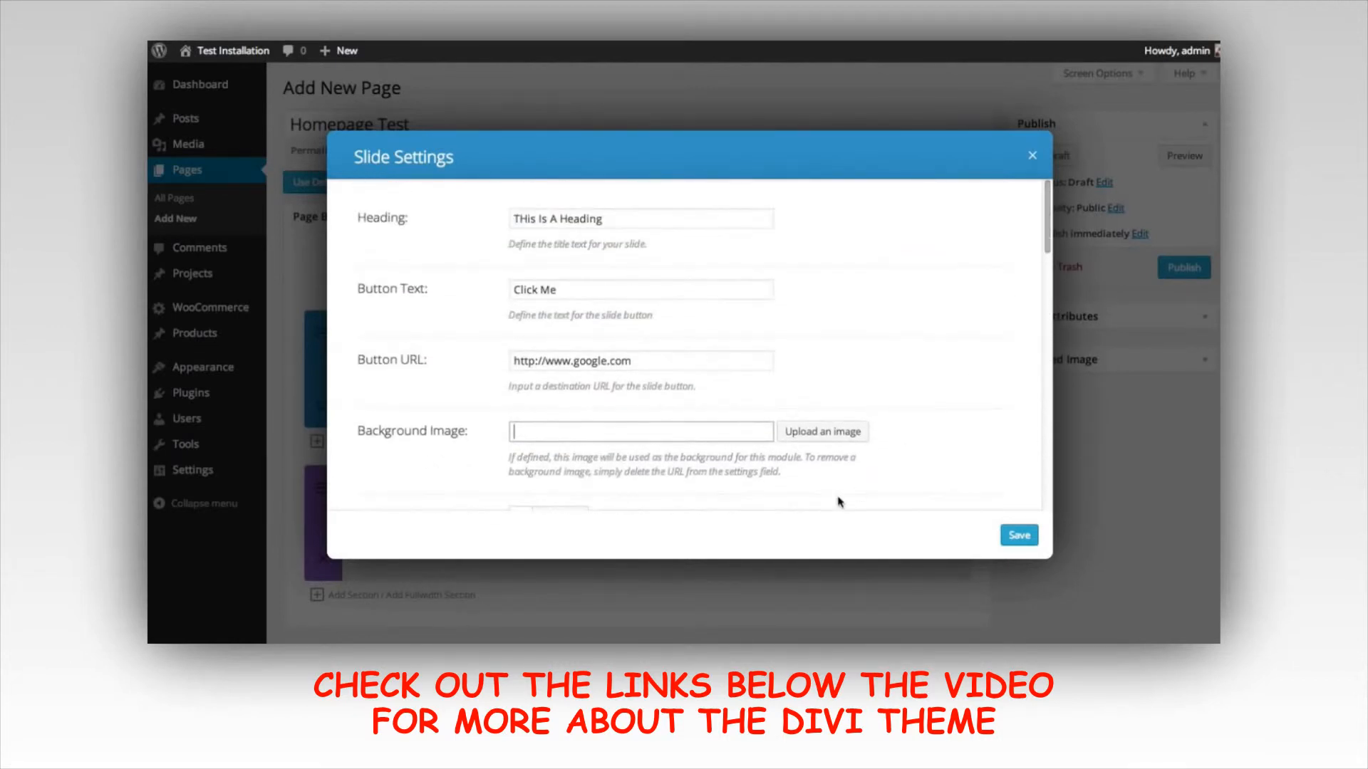
pyautogui.click(830, 436)
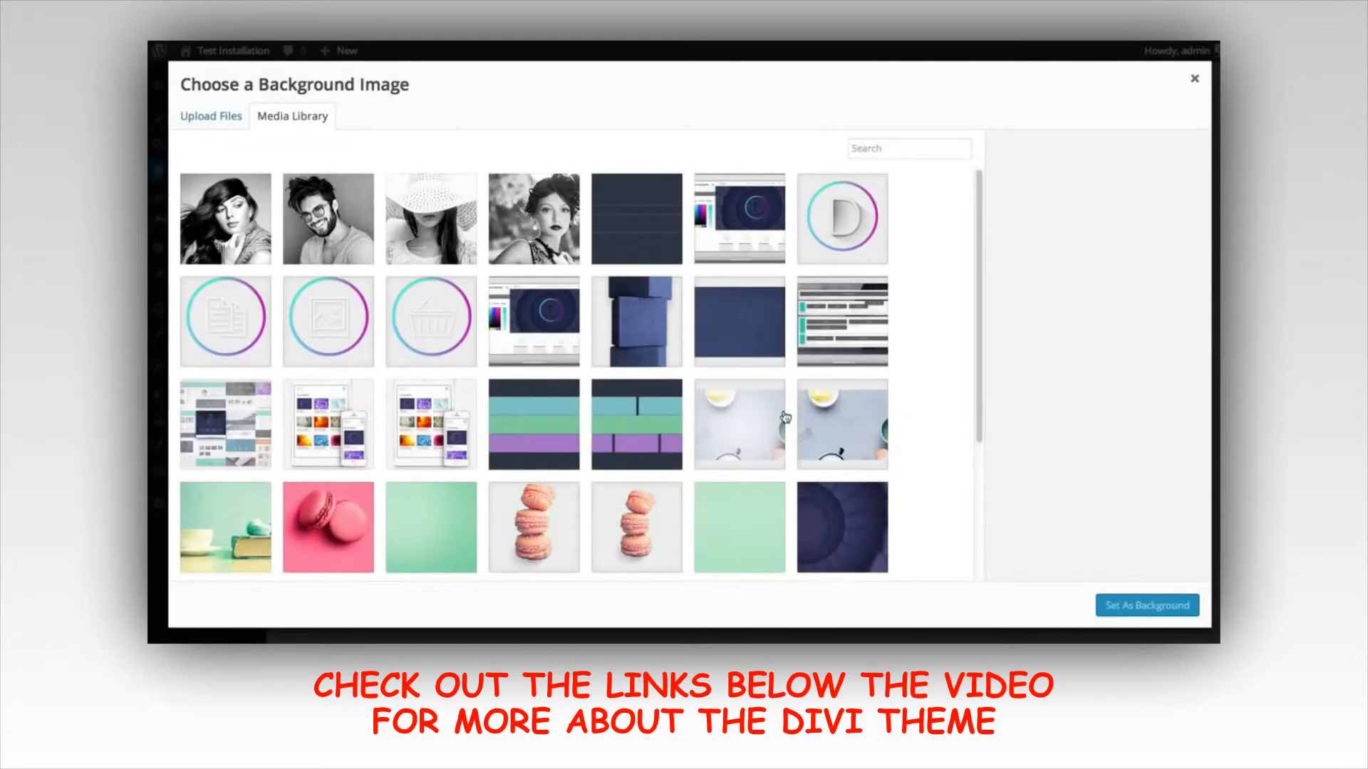
pyautogui.click(209, 117)
pyautogui.click(689, 365)
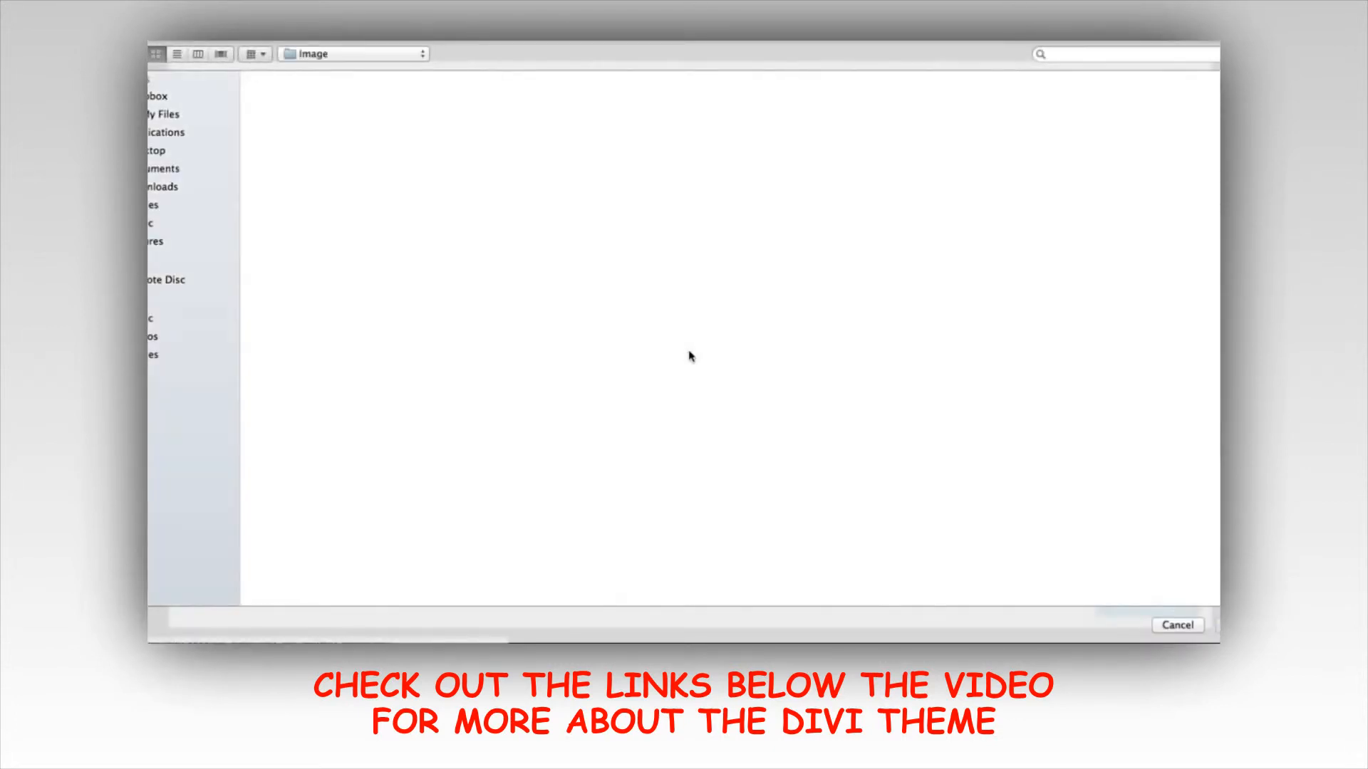
pyautogui.click(343, 55)
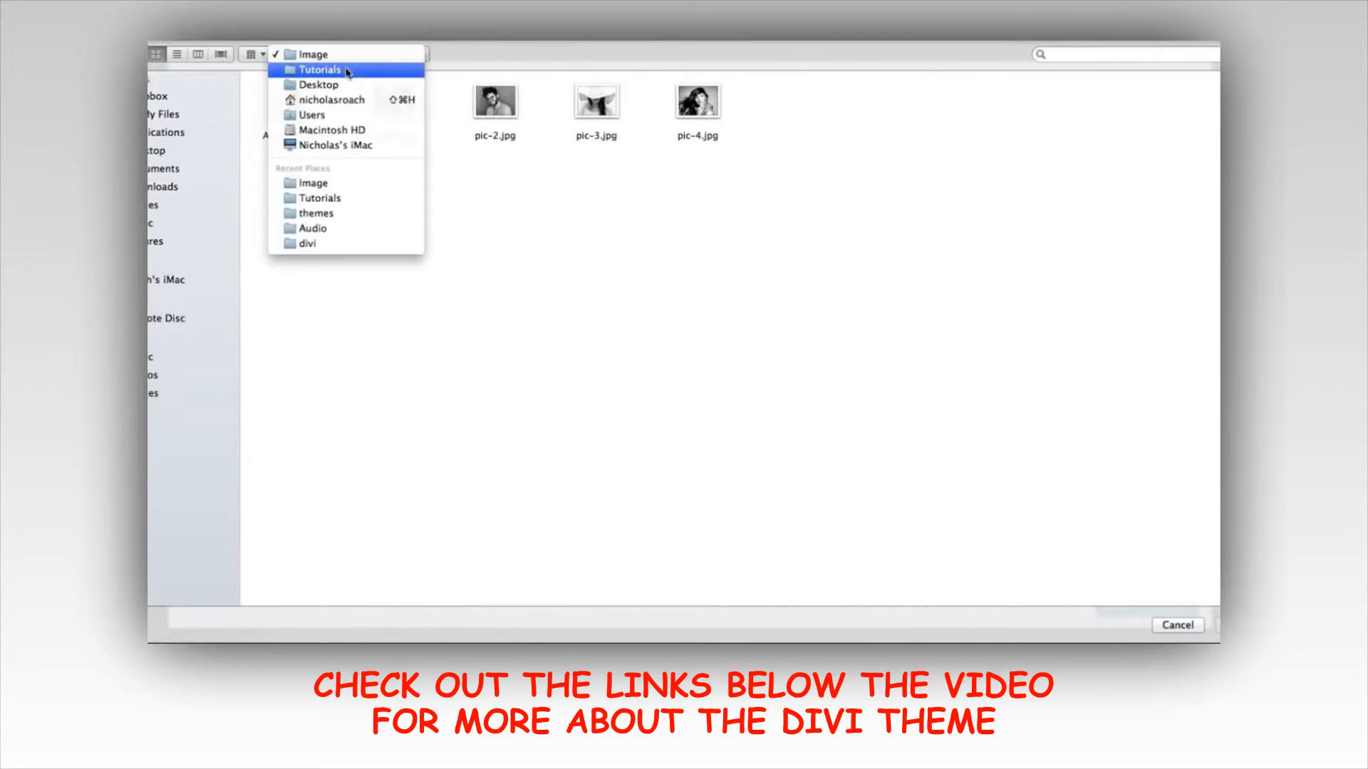
pyautogui.click(349, 69)
pyautogui.doubleClick(307, 114)
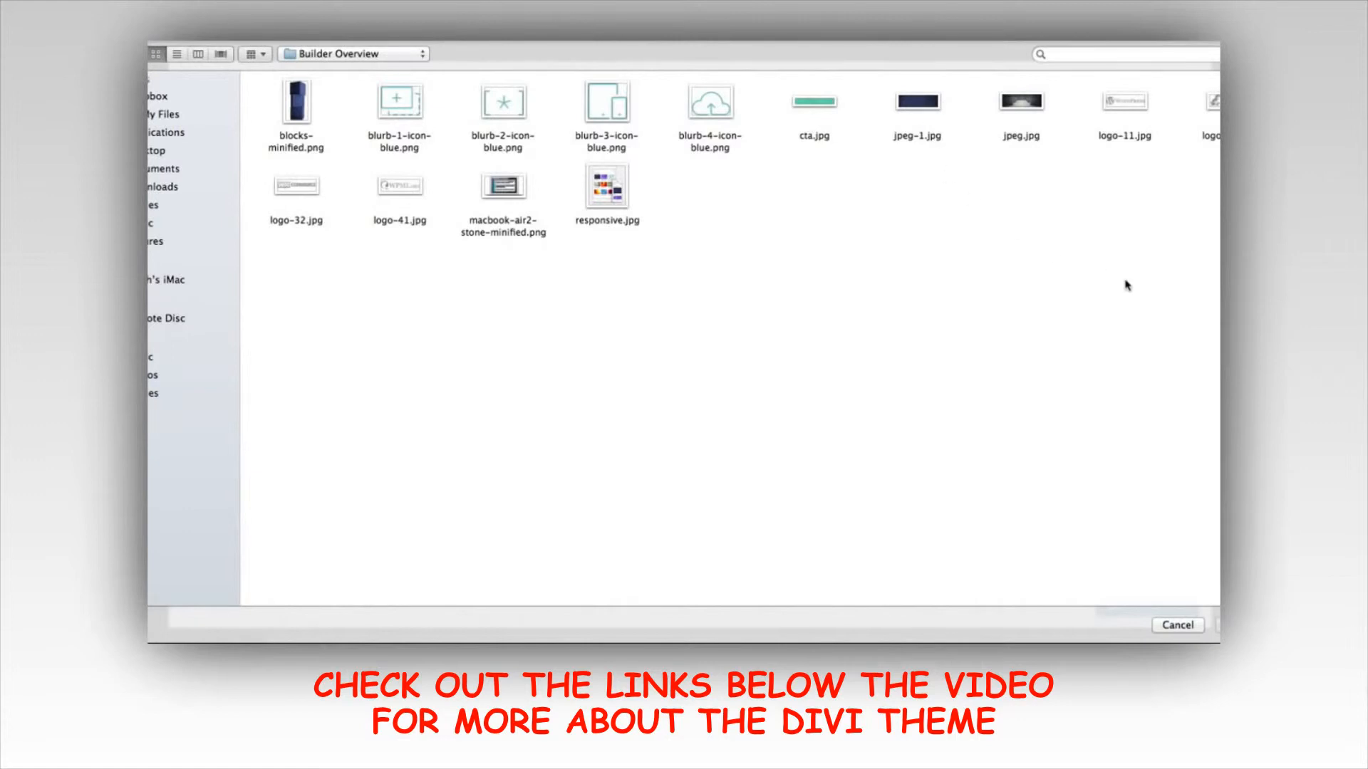
pyautogui.moveTo(280, 303); pyautogui.dragTo(1218, 70)
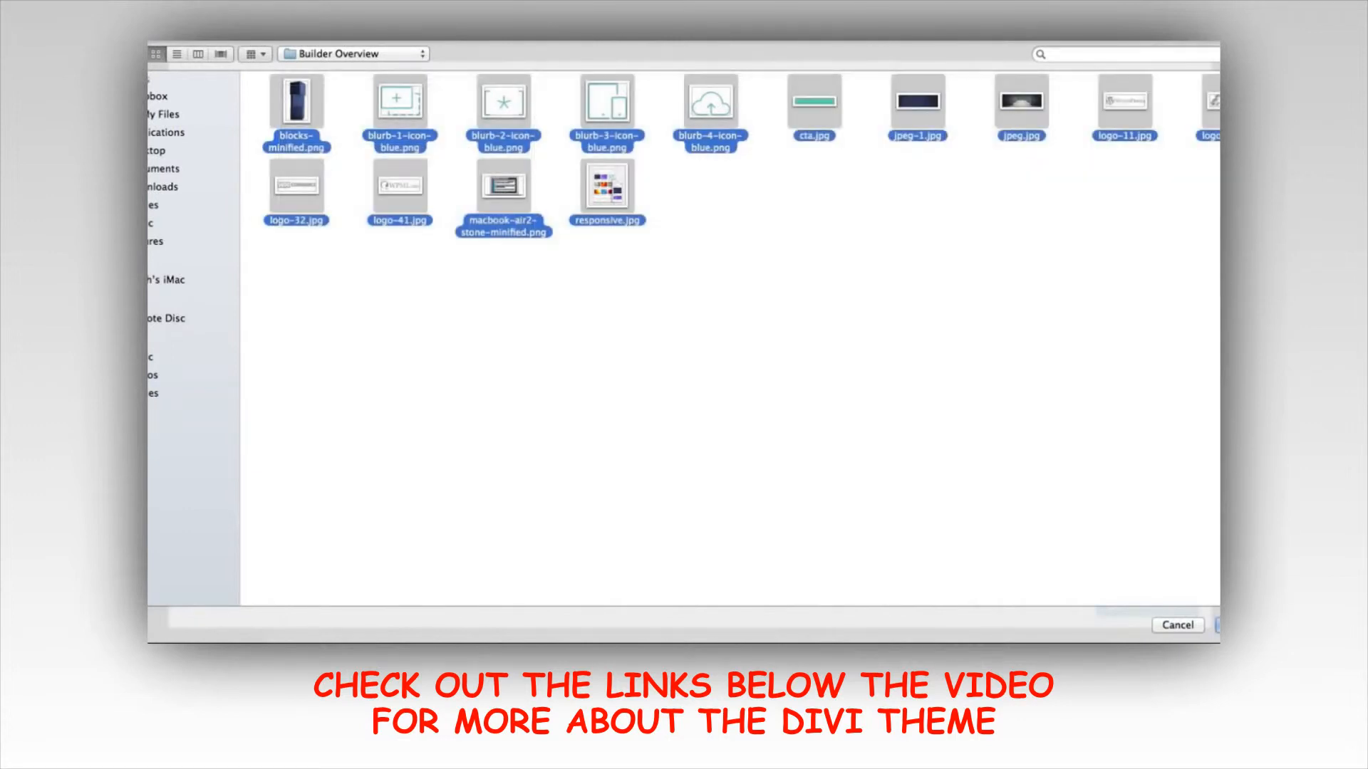
pyautogui.press('Return')
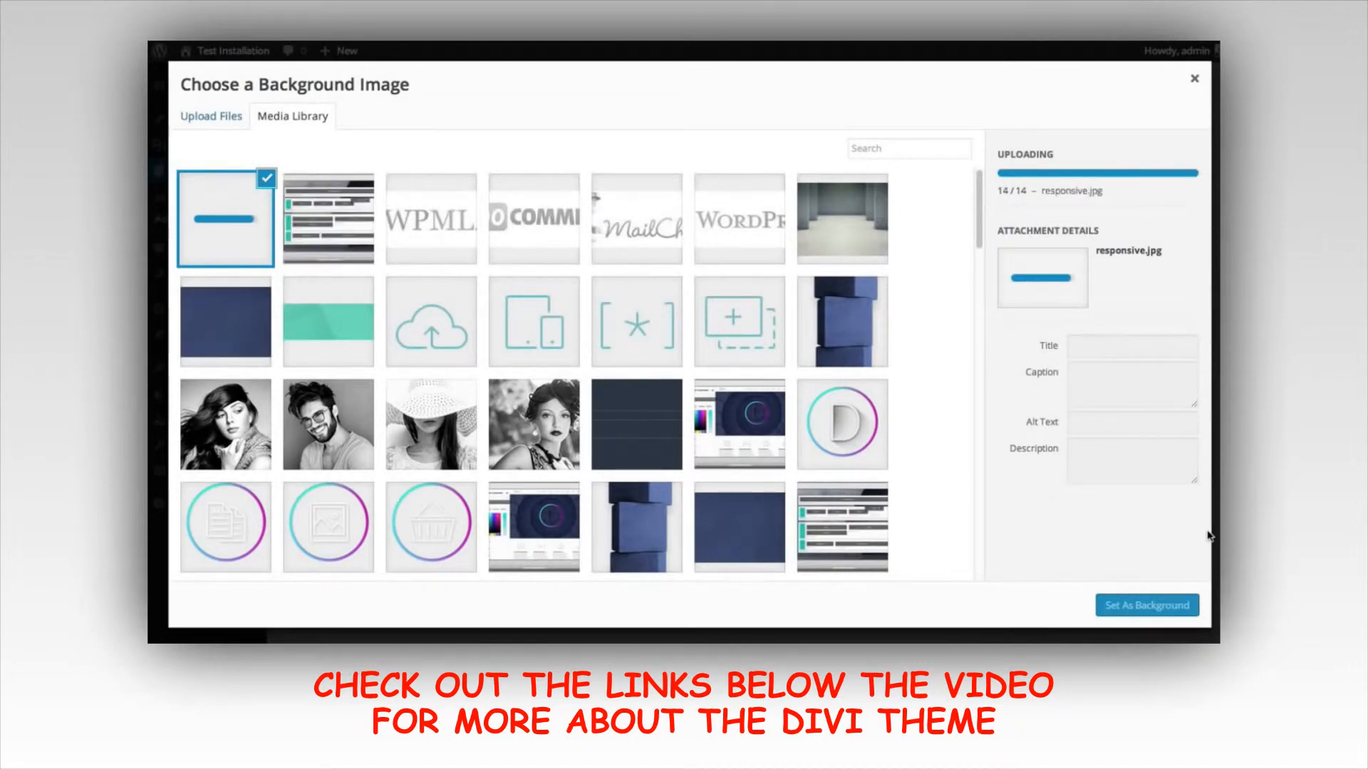
# Set jpeg-1.jpg as the slide's background image and blocks-minified1.png as its slide image
pyautogui.click(214, 330)
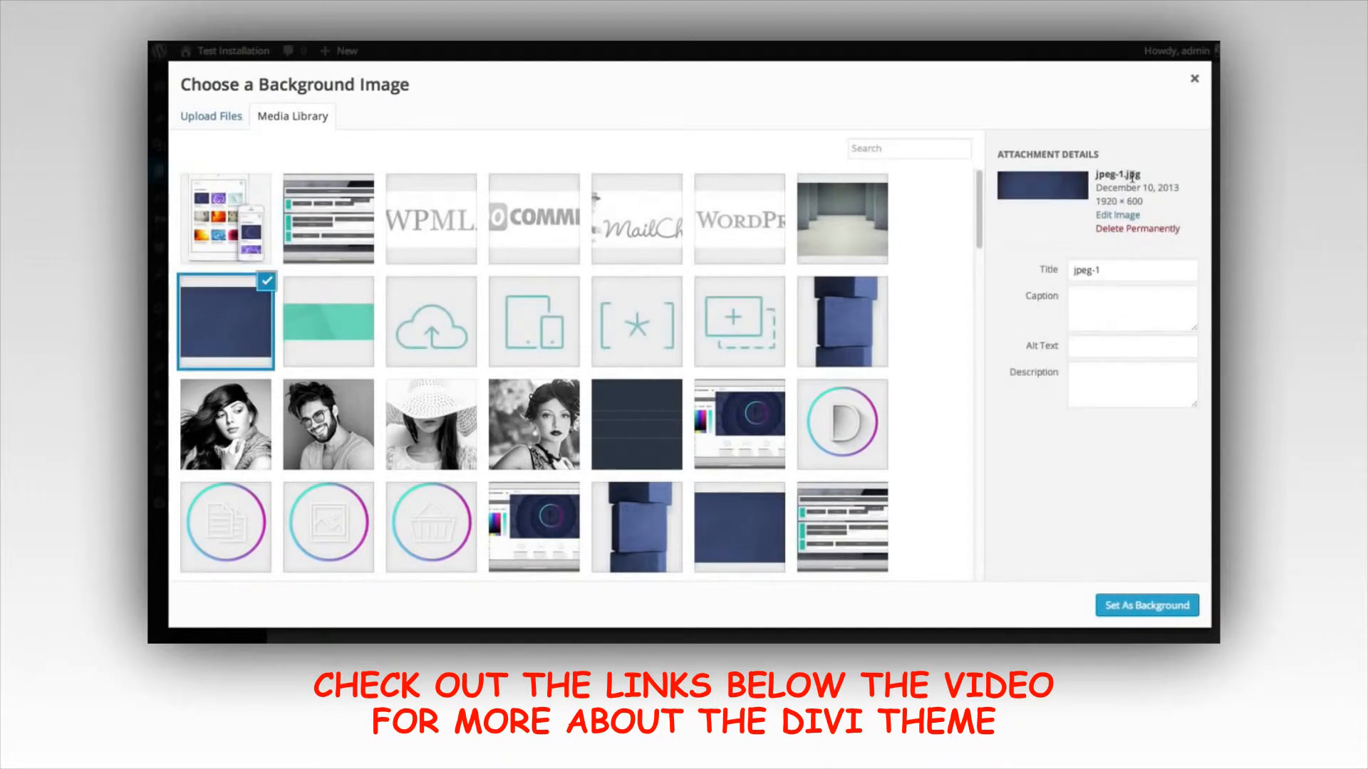
pyautogui.click(1145, 607)
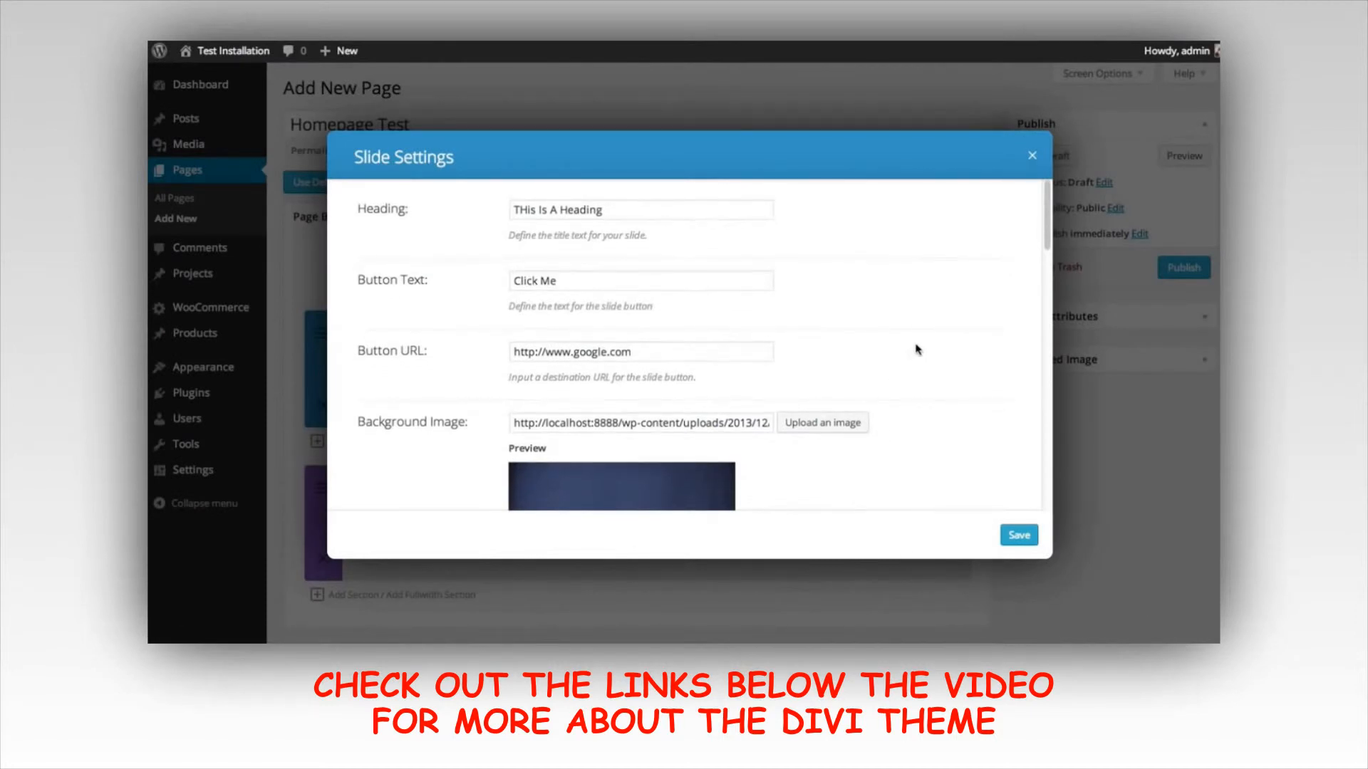
pyautogui.scroll(-6, 915, 335)
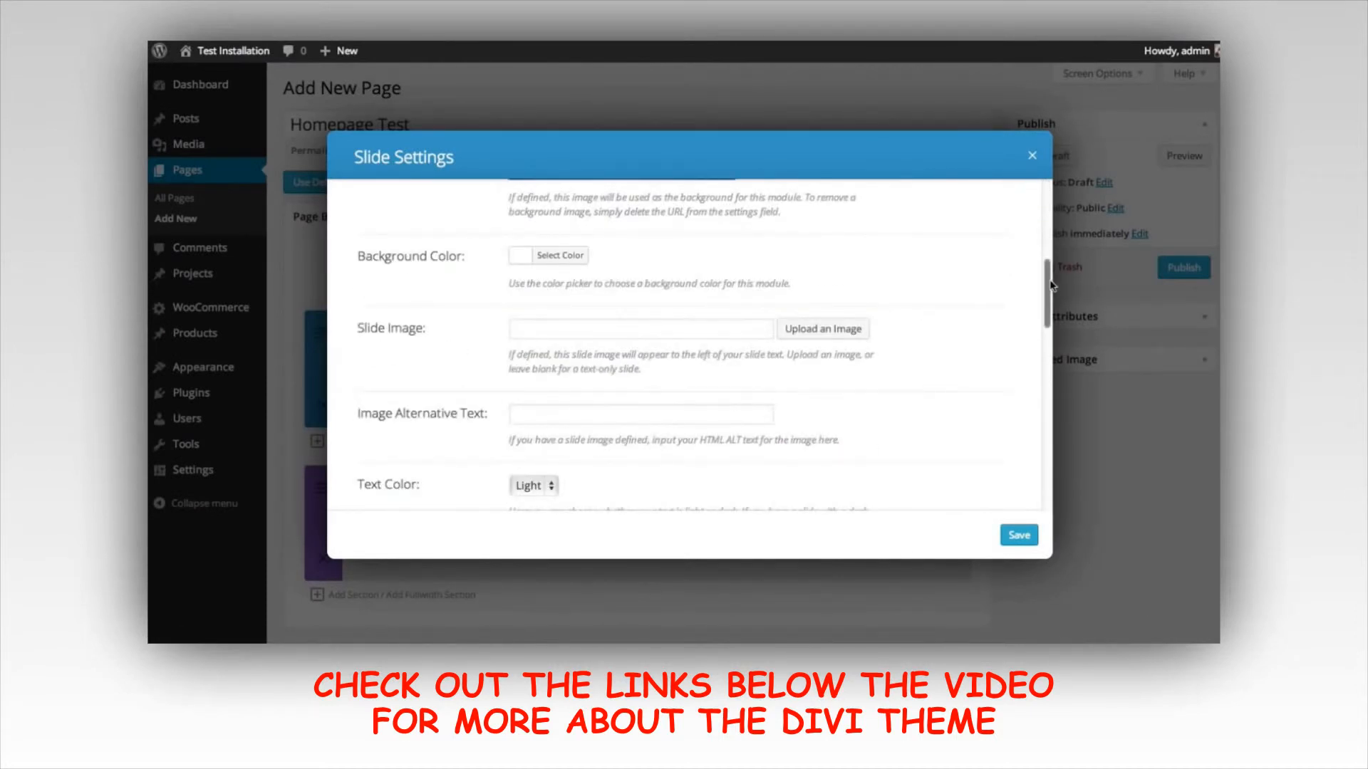
pyautogui.click(619, 329)
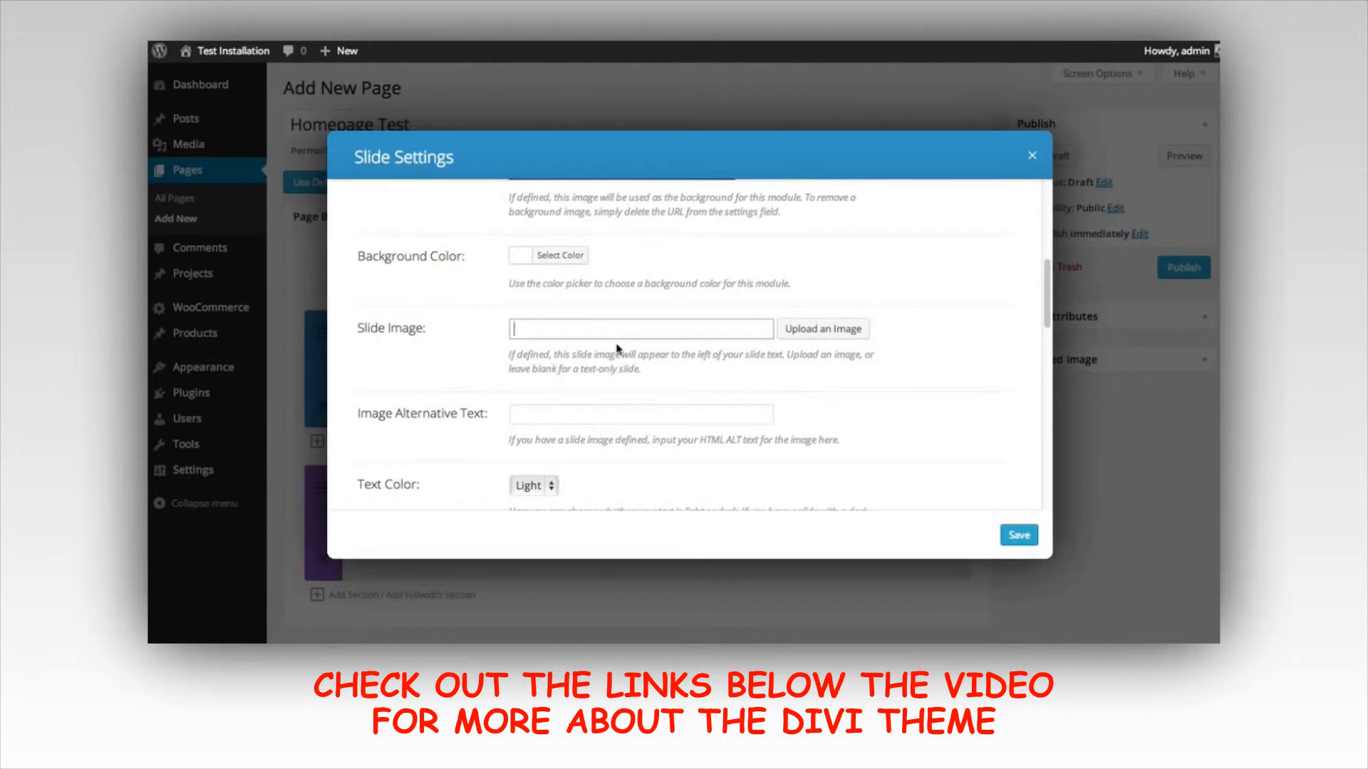
pyautogui.click(825, 333)
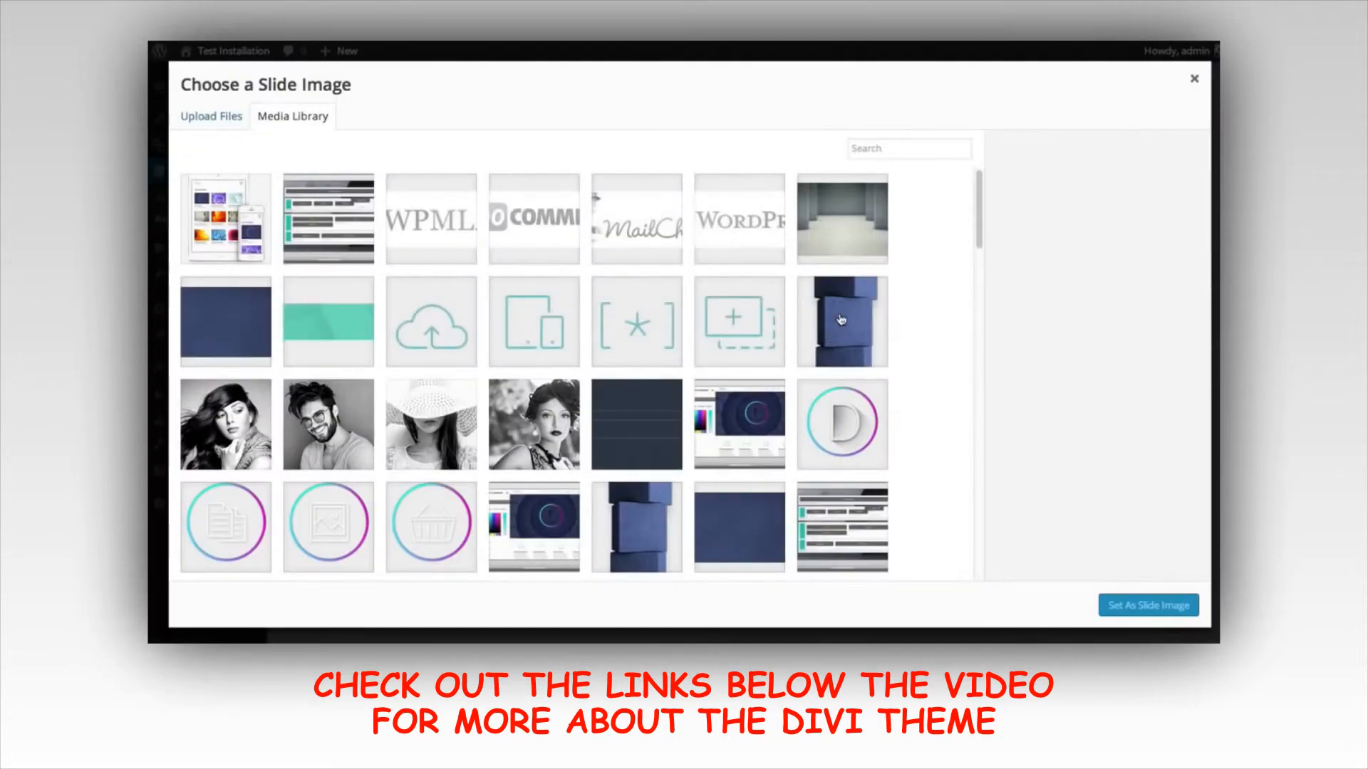
pyautogui.click(843, 320)
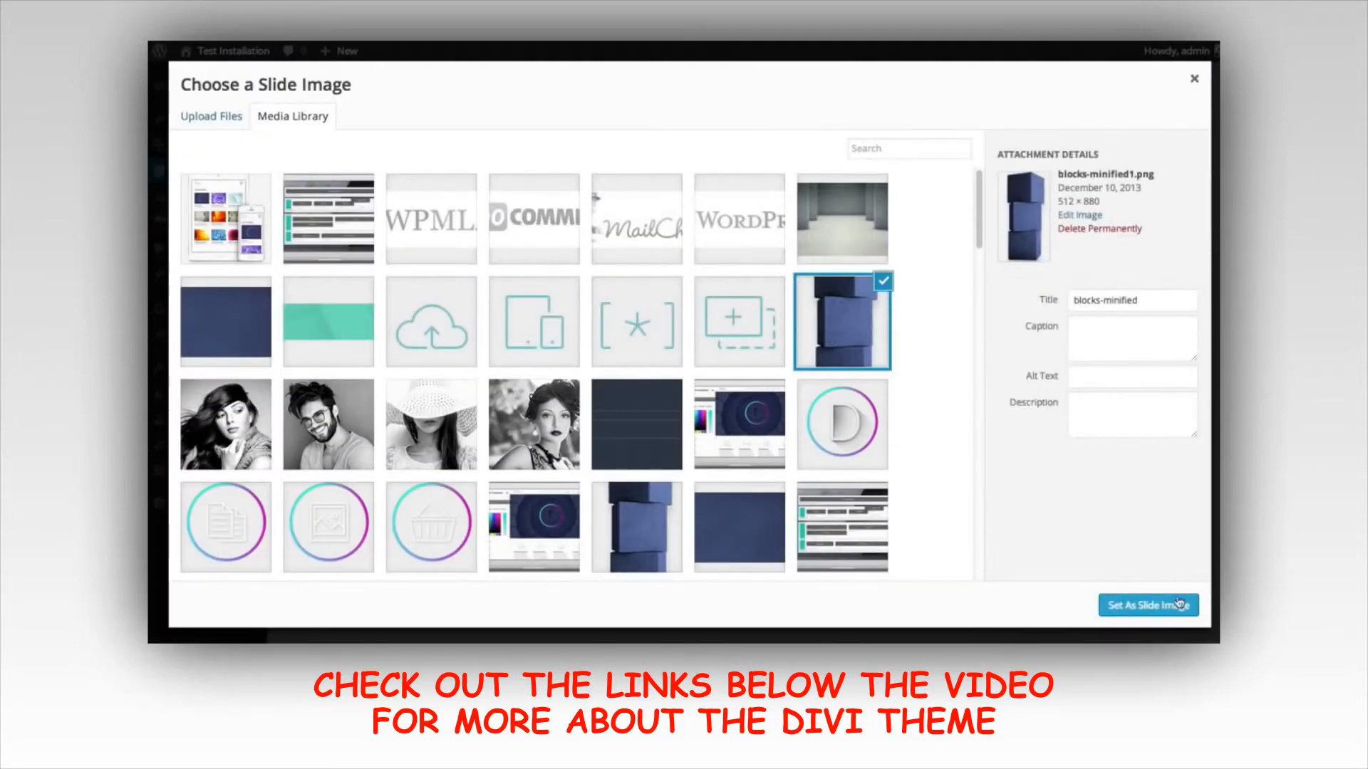
pyautogui.click(1152, 607)
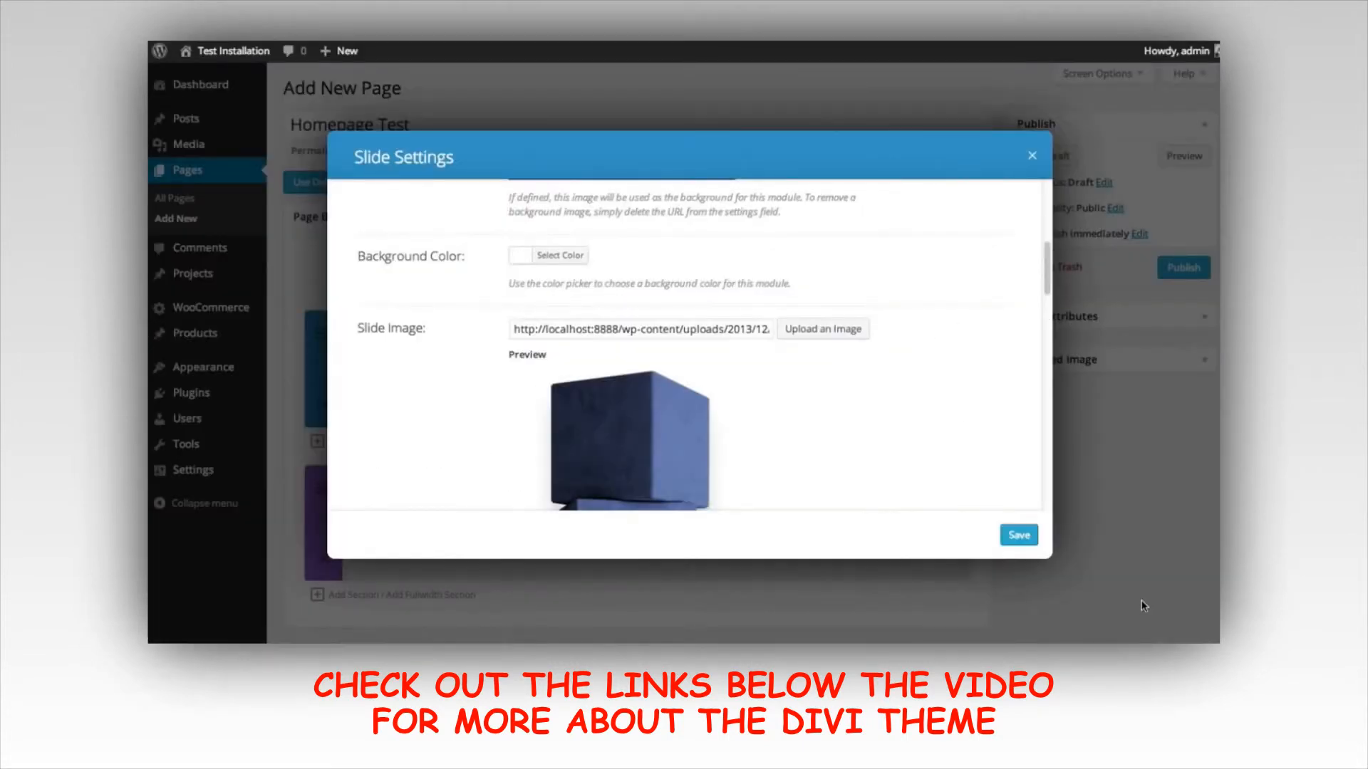
# Choose Light as the slide's text color
pyautogui.scroll(-10, 961, 380)
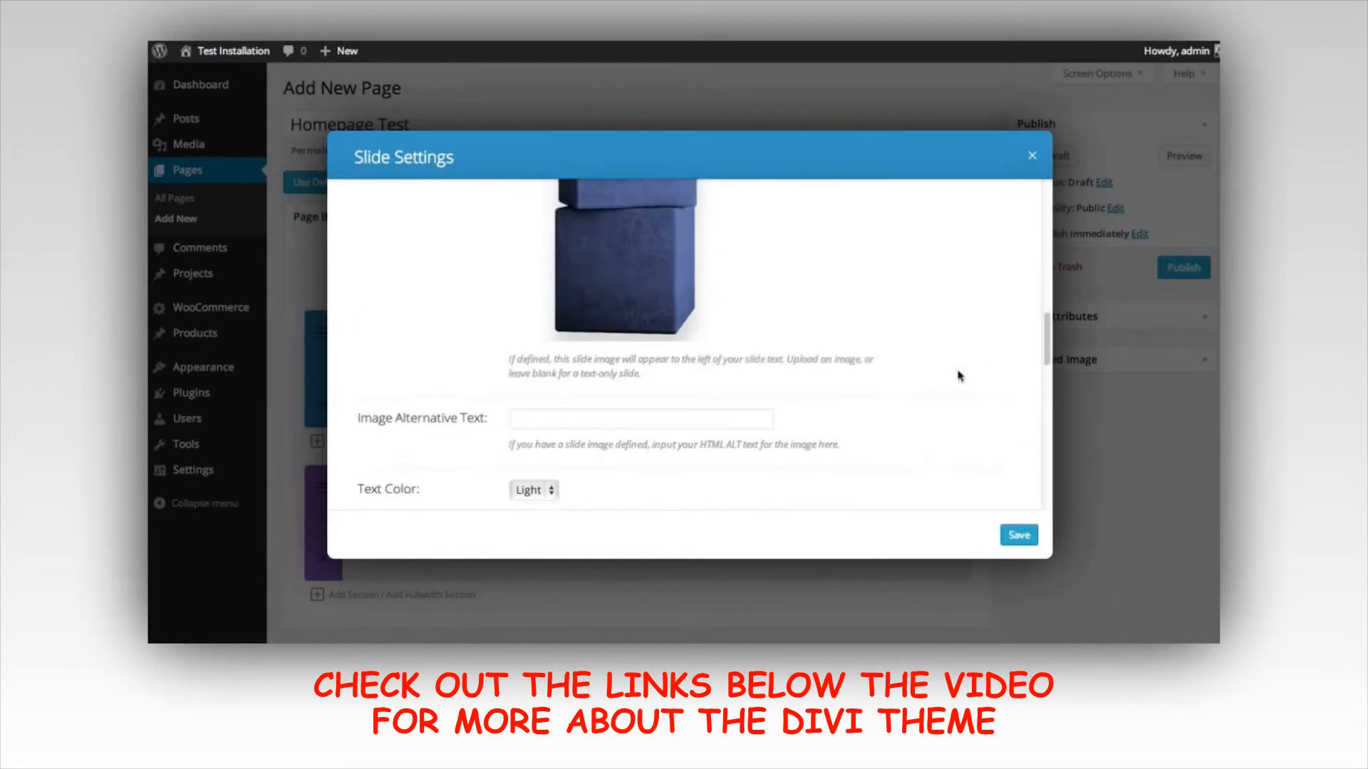
pyautogui.scroll(-1, 998, 441)
pyautogui.scroll(-1, 998, 442)
pyautogui.scroll(2, 998, 441)
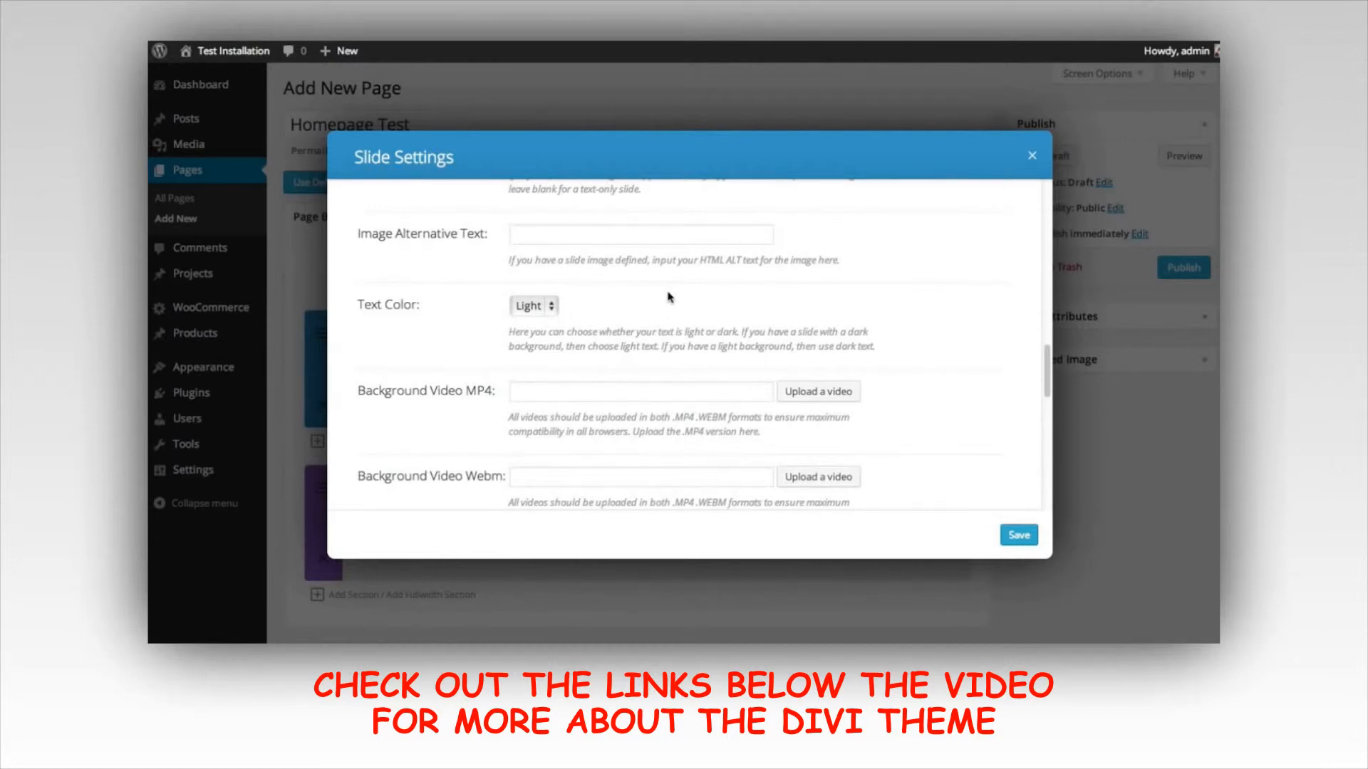
pyautogui.click(526, 308)
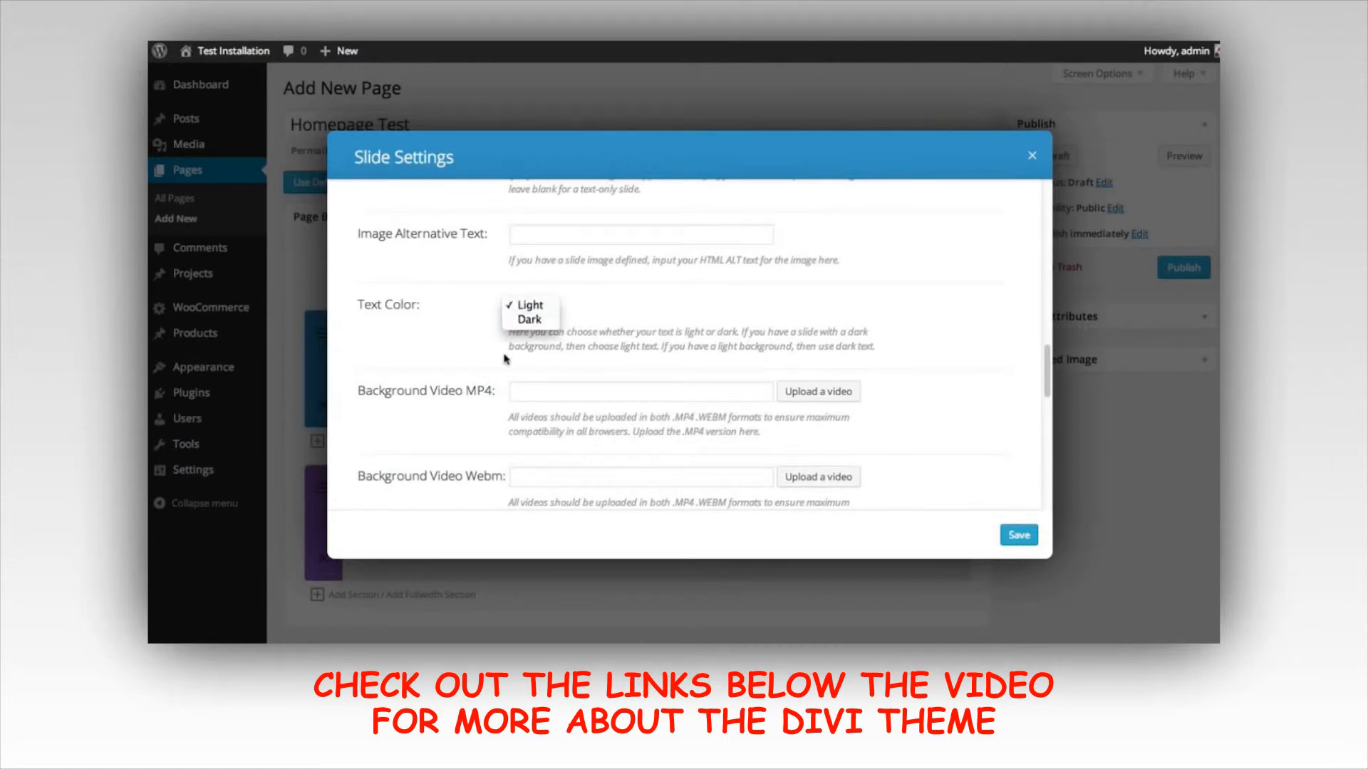
pyautogui.click(531, 305)
pyautogui.scroll(-1, 899, 322)
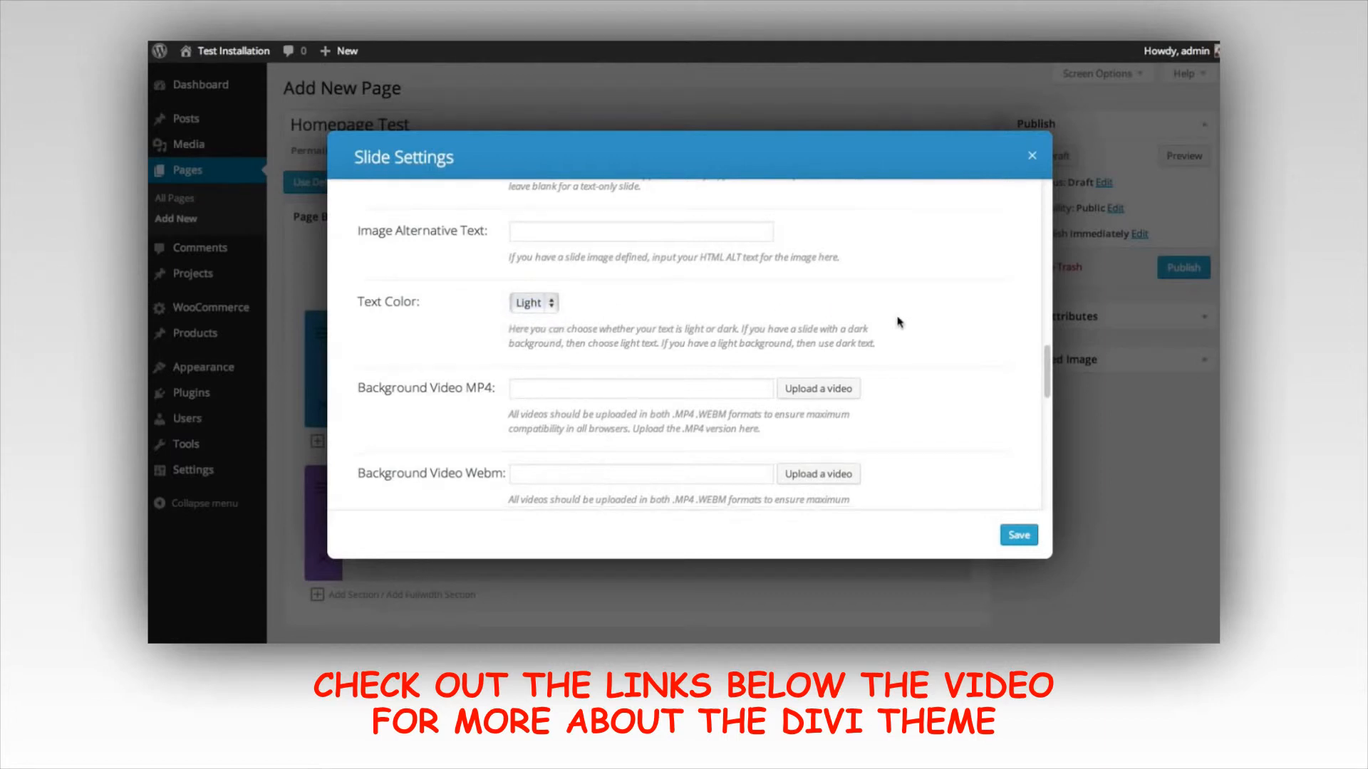
# Fill the slide's content with the paragraph on mobile devices and Divi's responsive design, ending at "being used to browse.", and save the slide
pyautogui.scroll(-5, 899, 322)
pyautogui.click(712, 406)
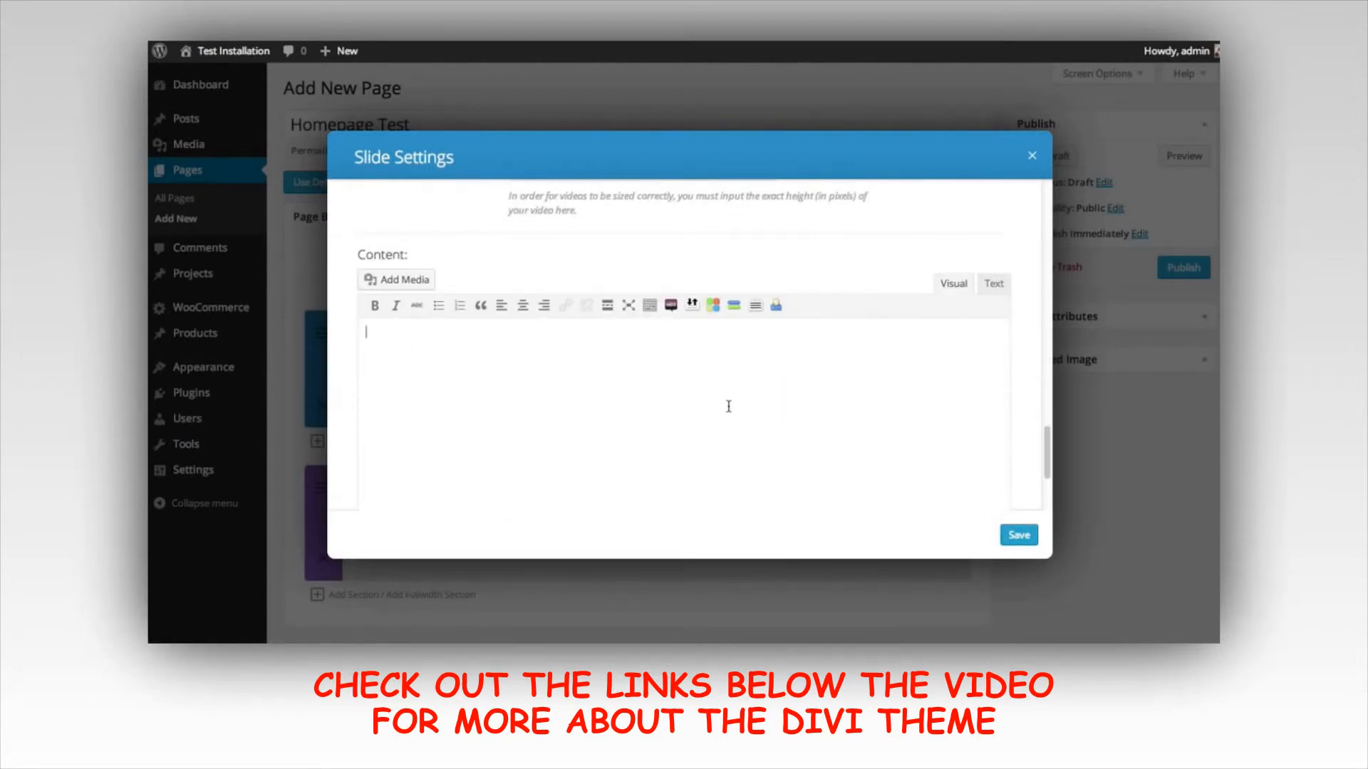
pyautogui.write("The use of mobile devices is on the rise, and it's important for your website to be ready for those mobile visitors. Divi is fully responsive, which means the design will adapt to whatever screen size is being used to browse. Your website will look great and will be a breeze to read on mobile phones and desktop computers alike.")
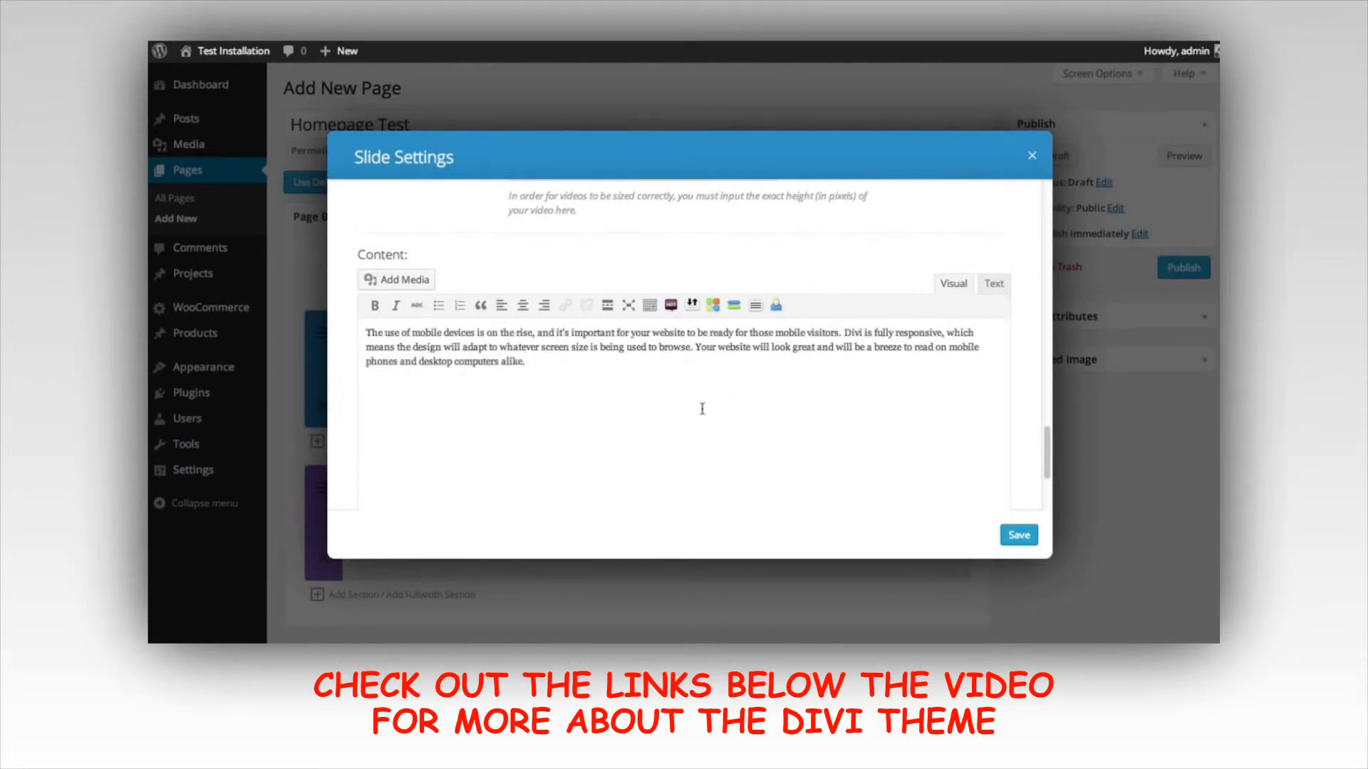
pyautogui.moveTo(696, 346); pyautogui.dragTo(527, 362)
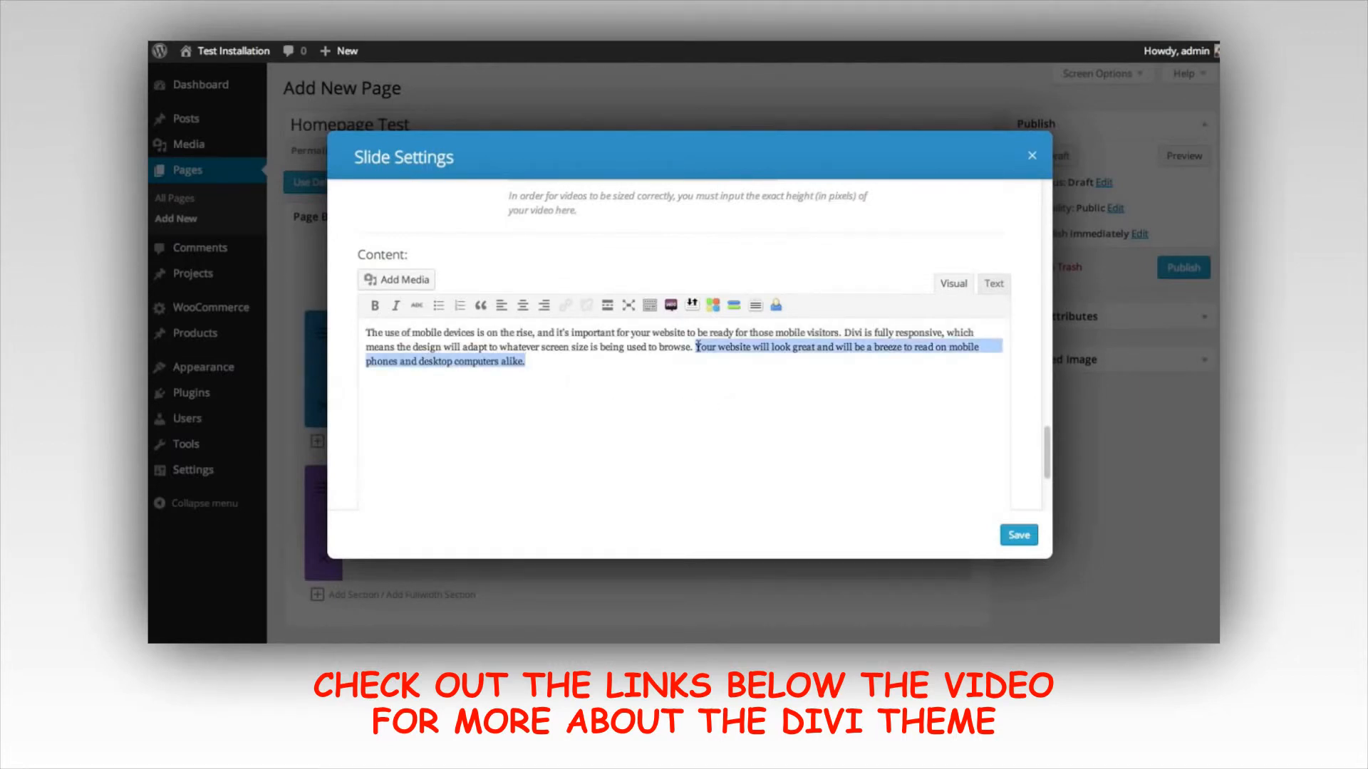
pyautogui.press('BackSpace')
pyautogui.press('BackSpace')
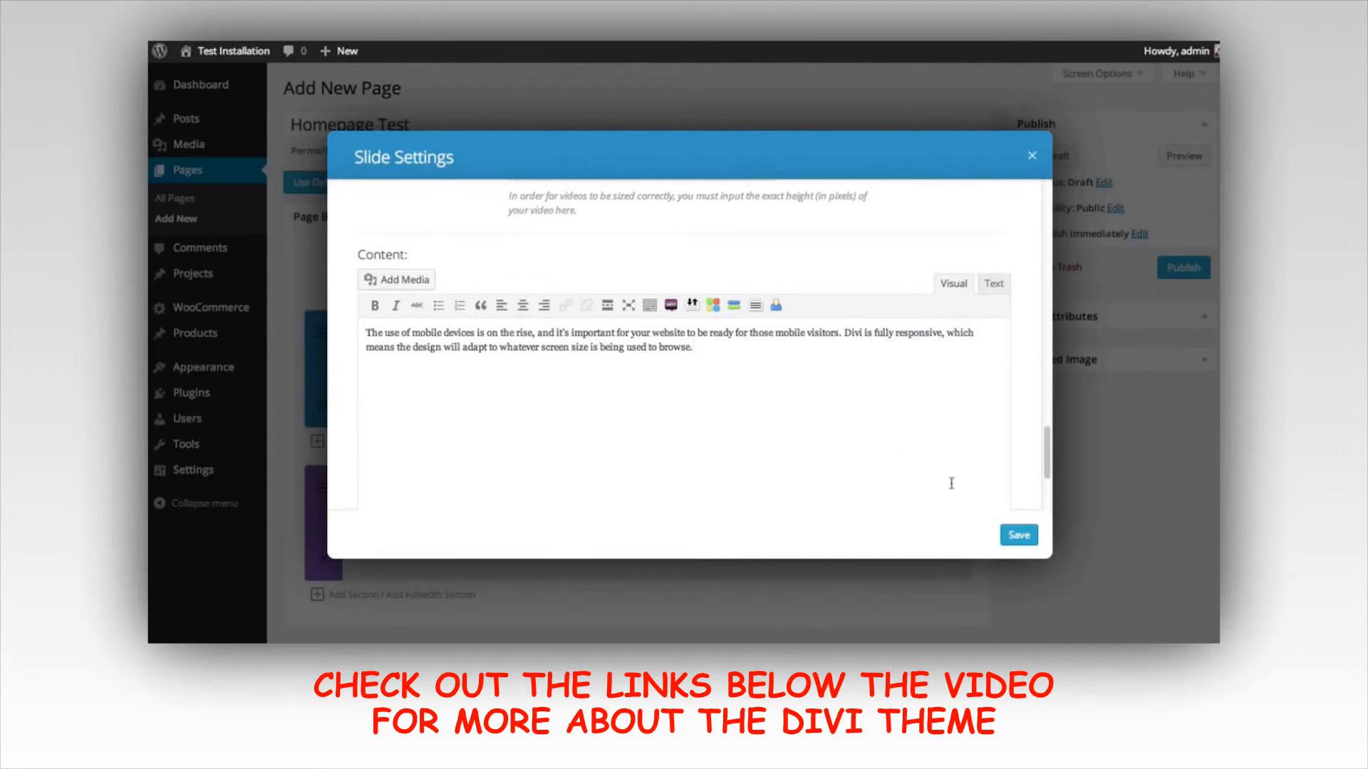
pyautogui.click(1019, 536)
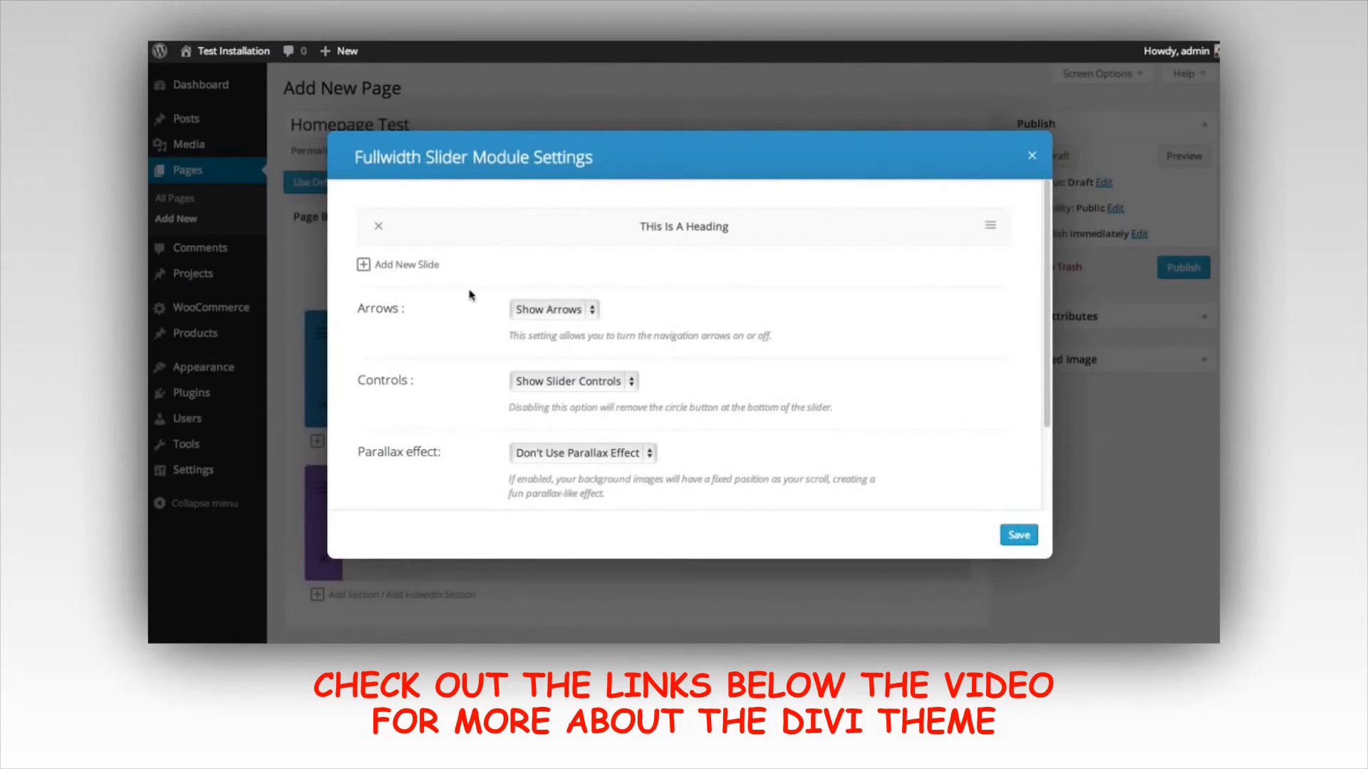
pyautogui.click(406, 266)
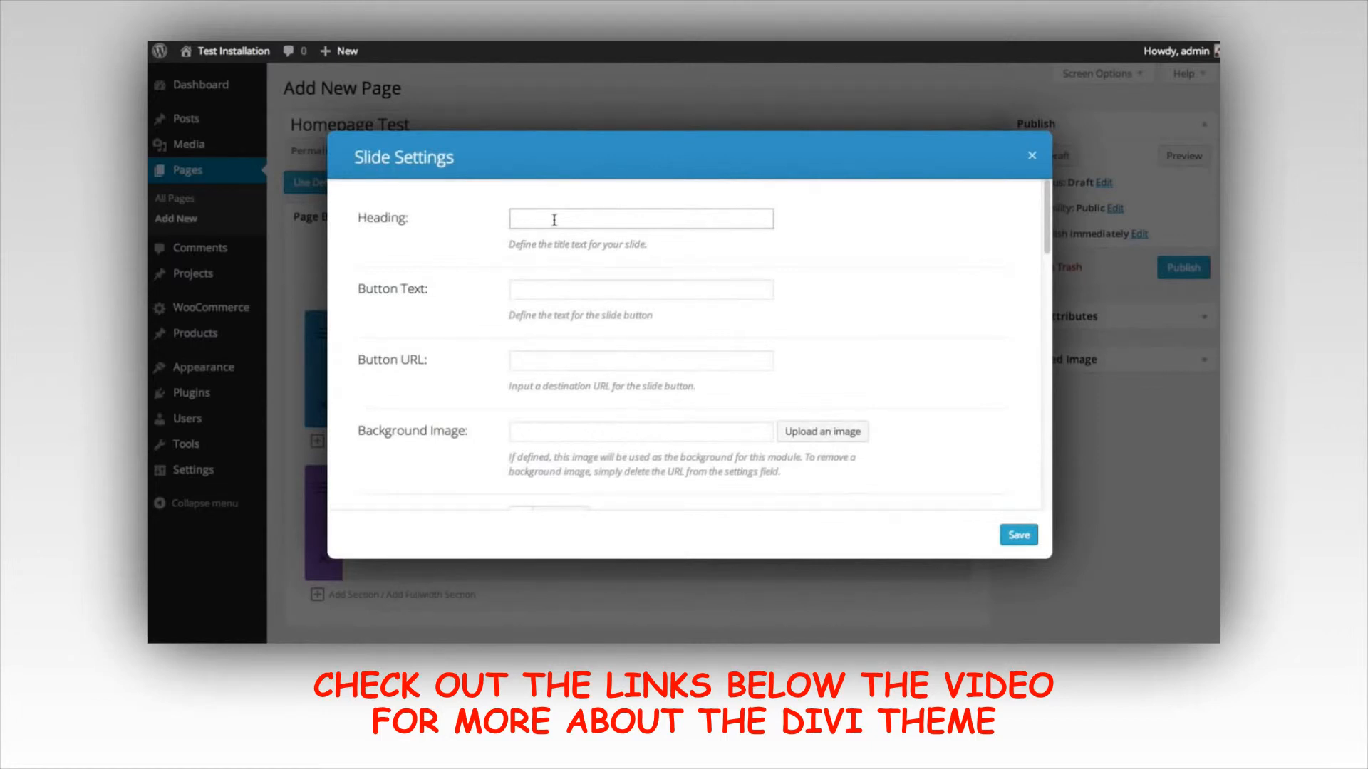
pyautogui.write('Test Heading')
pyautogui.click(550, 279)
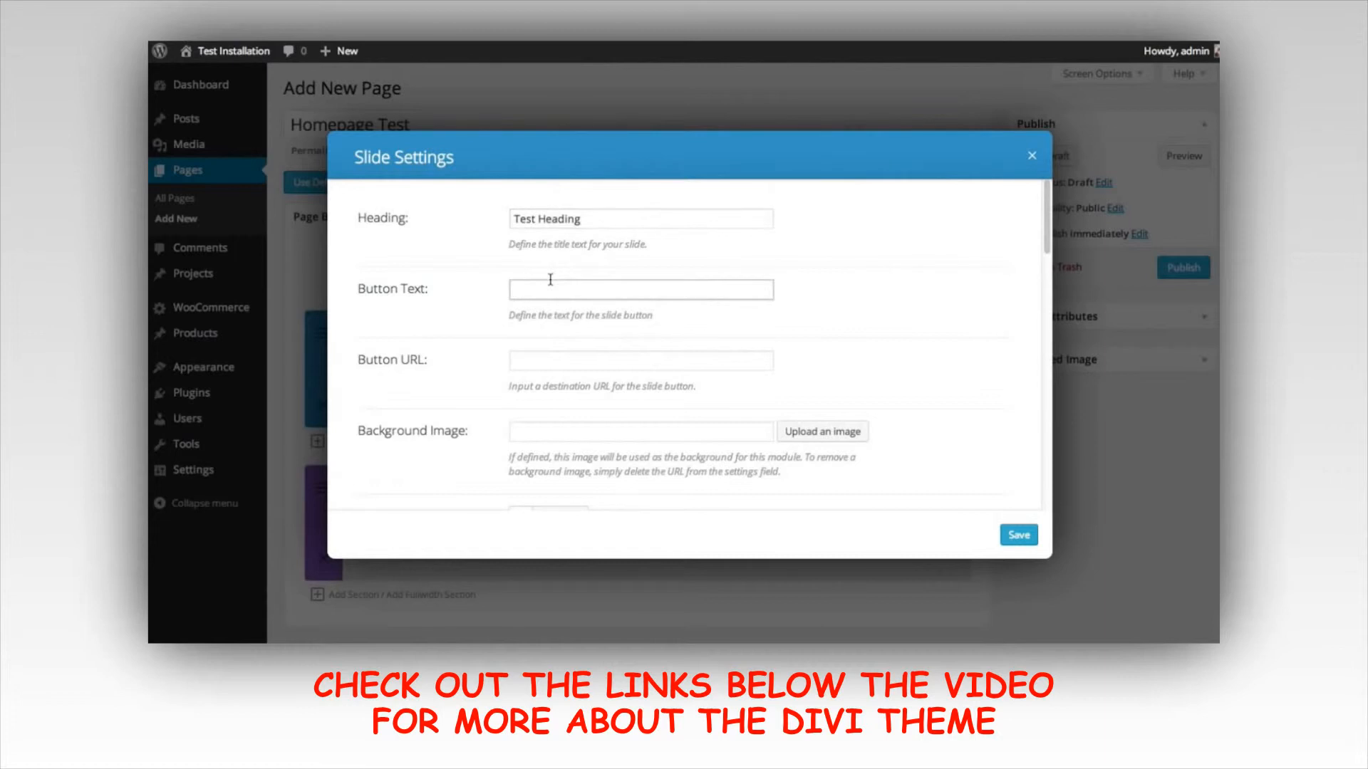
pyautogui.write('BUtton Text')
pyautogui.click(532, 359)
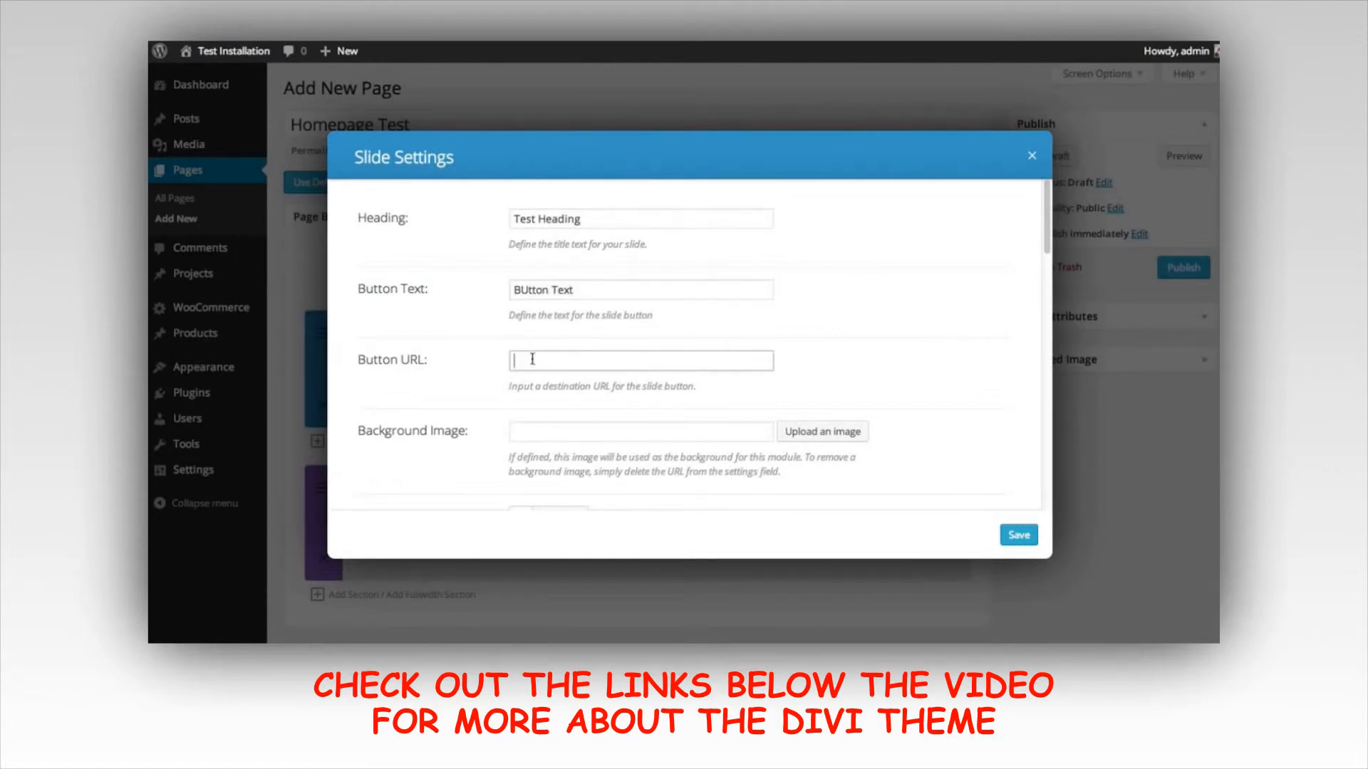
pyautogui.write('http://www.elegantthemes.com')
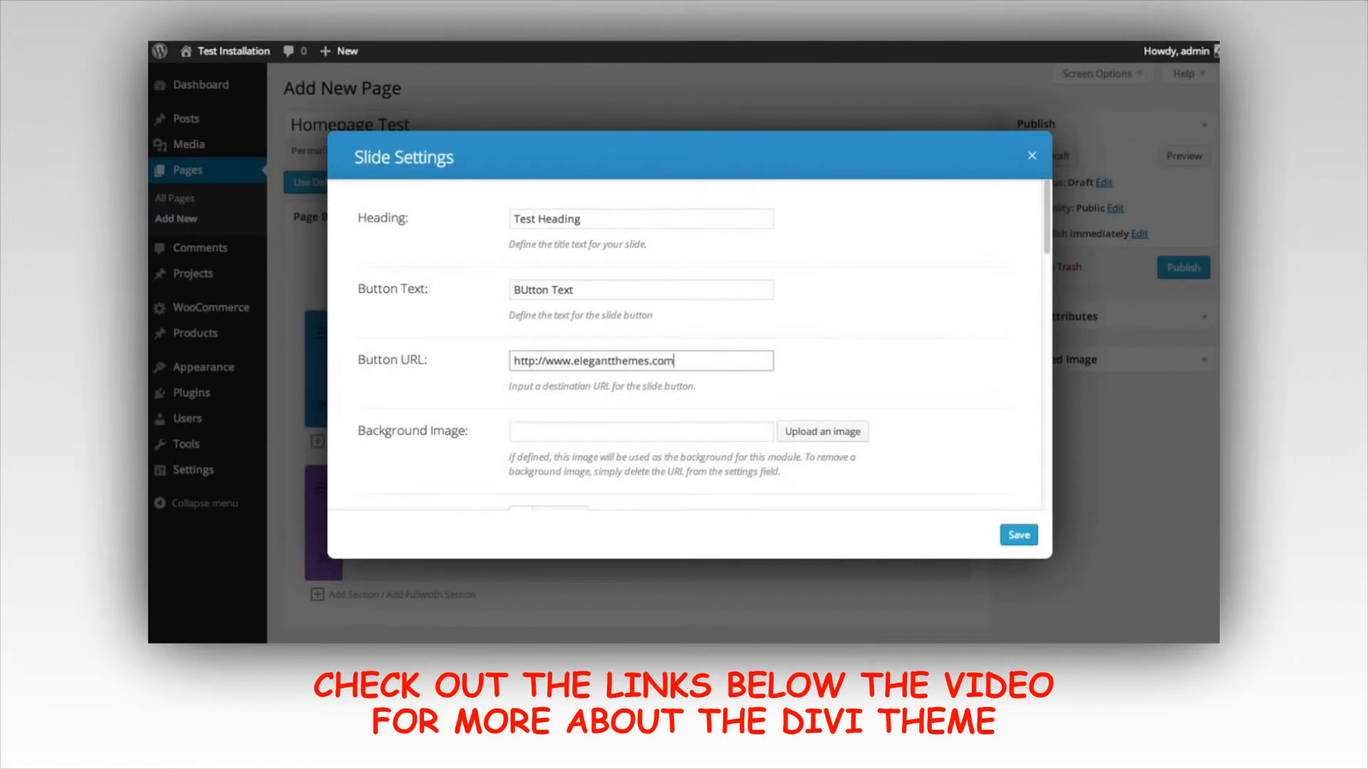
# Set the second slide's background color to a soft green of about #7dd899
pyautogui.scroll(-3, 819, 298)
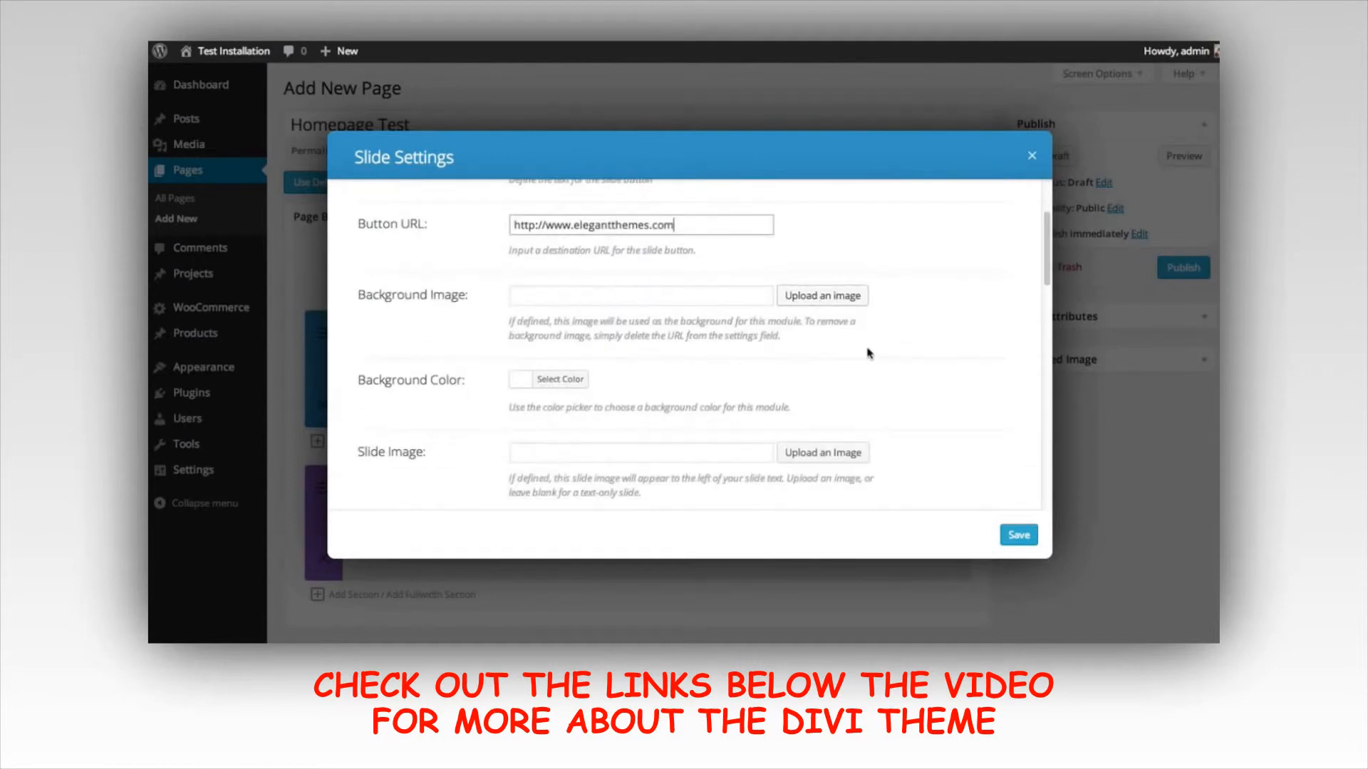
pyautogui.click(526, 381)
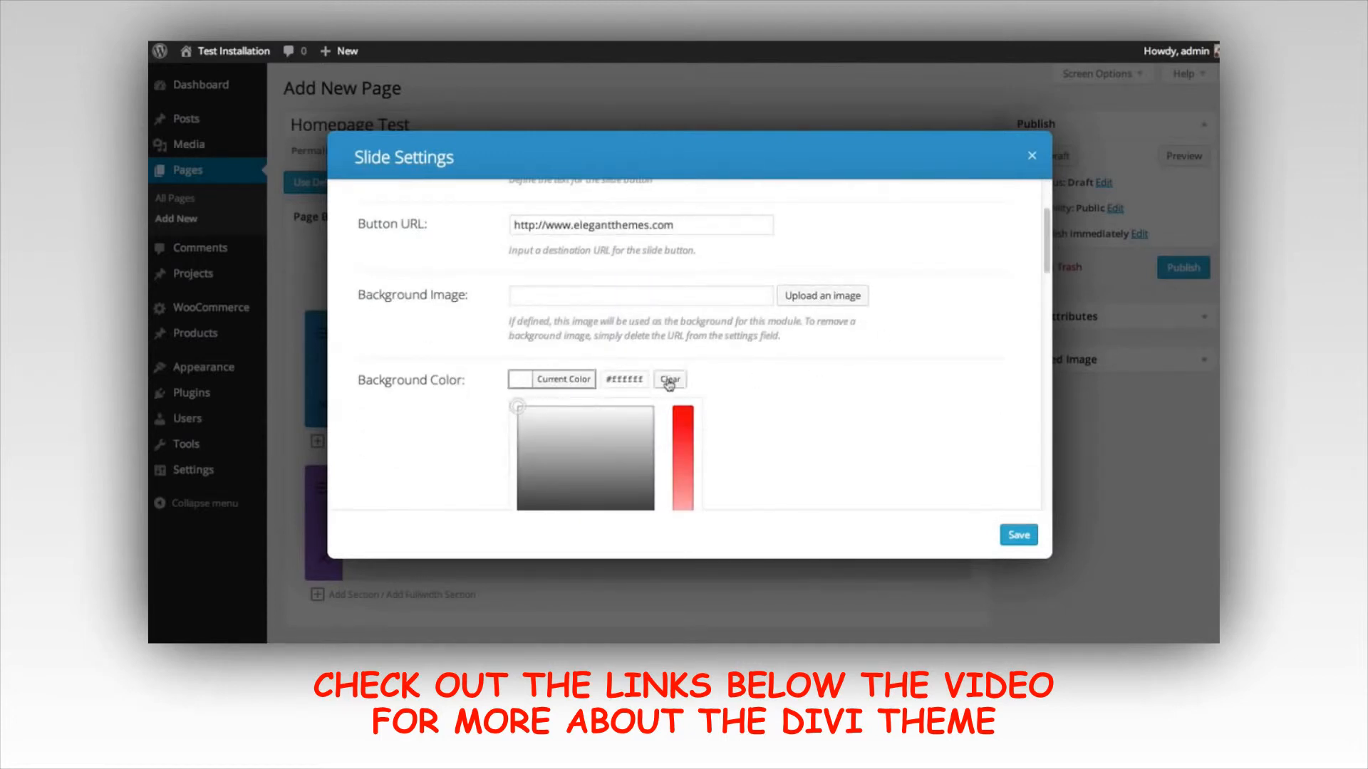
pyautogui.scroll(-3, 766, 361)
pyautogui.scroll(2, 715, 380)
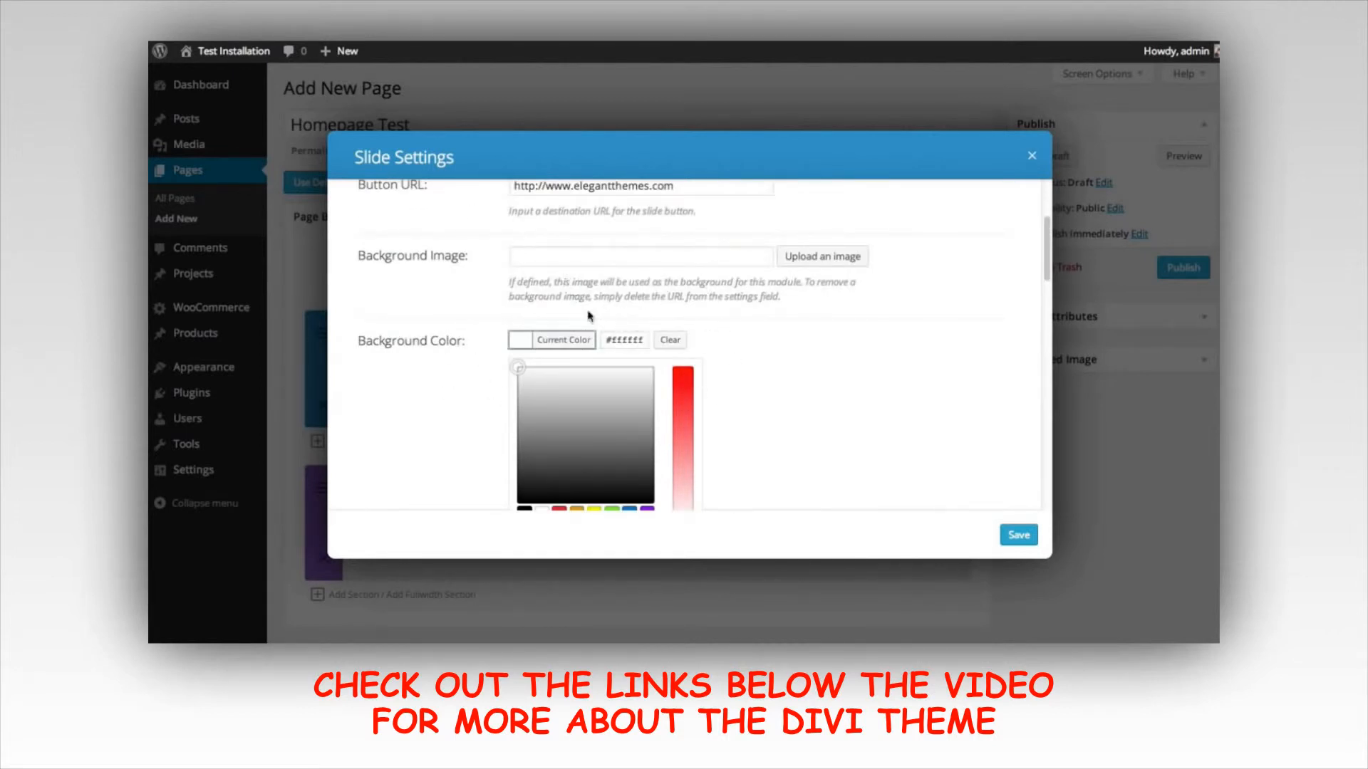
pyautogui.scroll(-1, 666, 379)
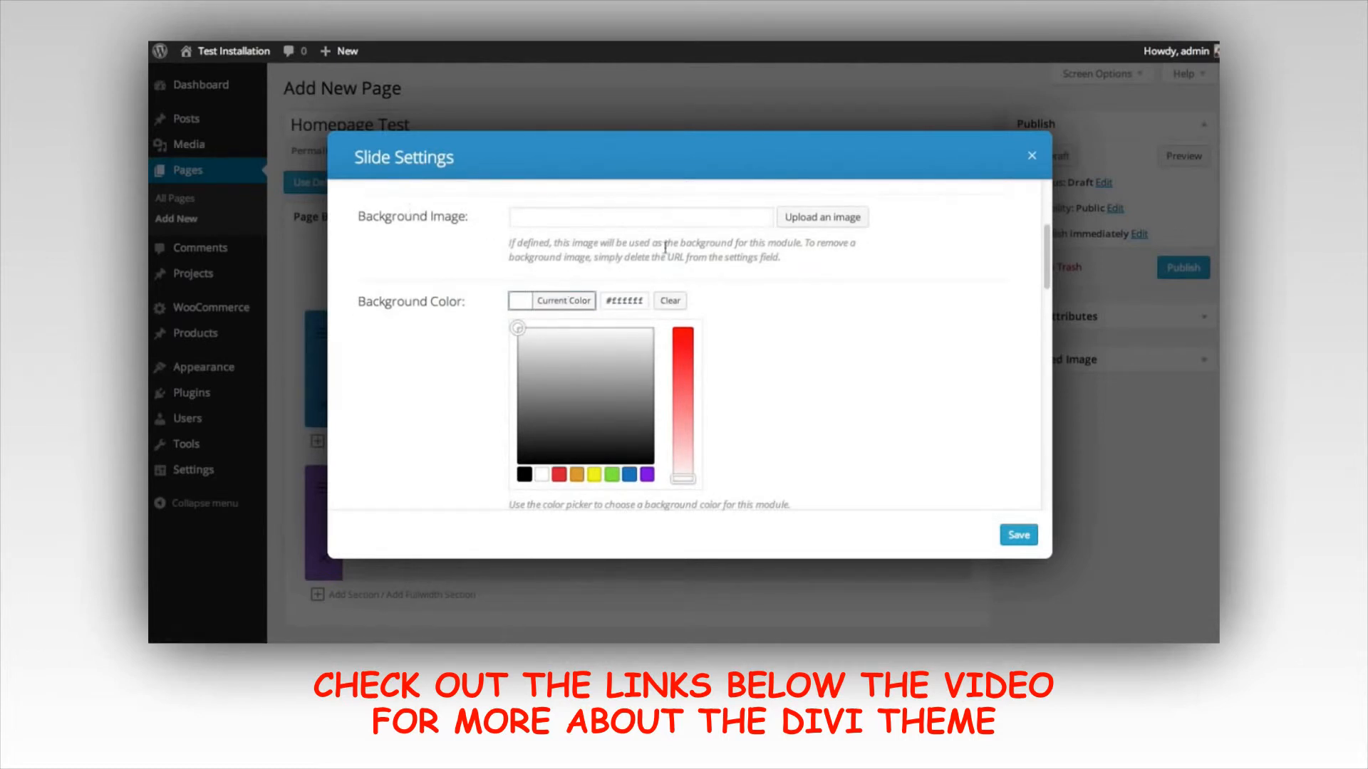
pyautogui.click(611, 474)
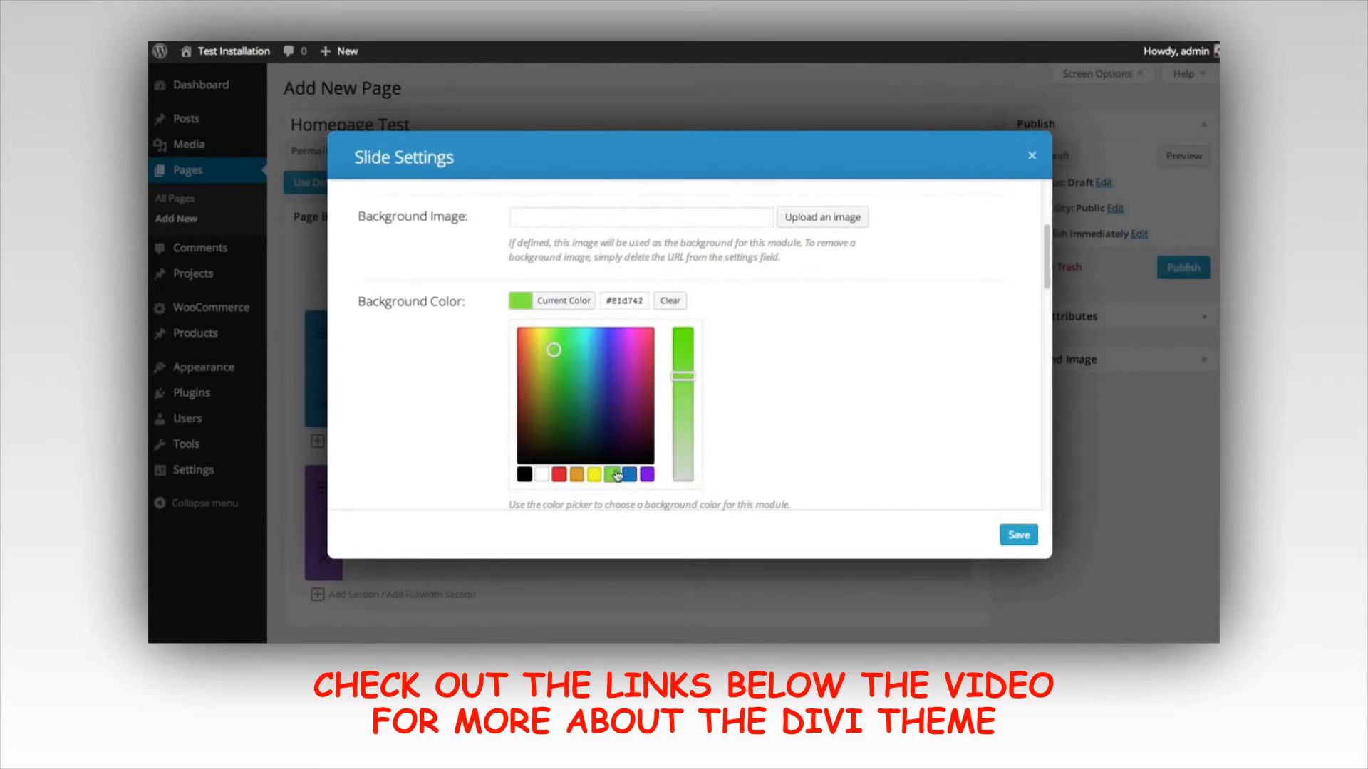
pyautogui.moveTo(553, 349); pyautogui.dragTo(572, 339)
pyautogui.moveTo(679, 375); pyautogui.dragTo(681, 413)
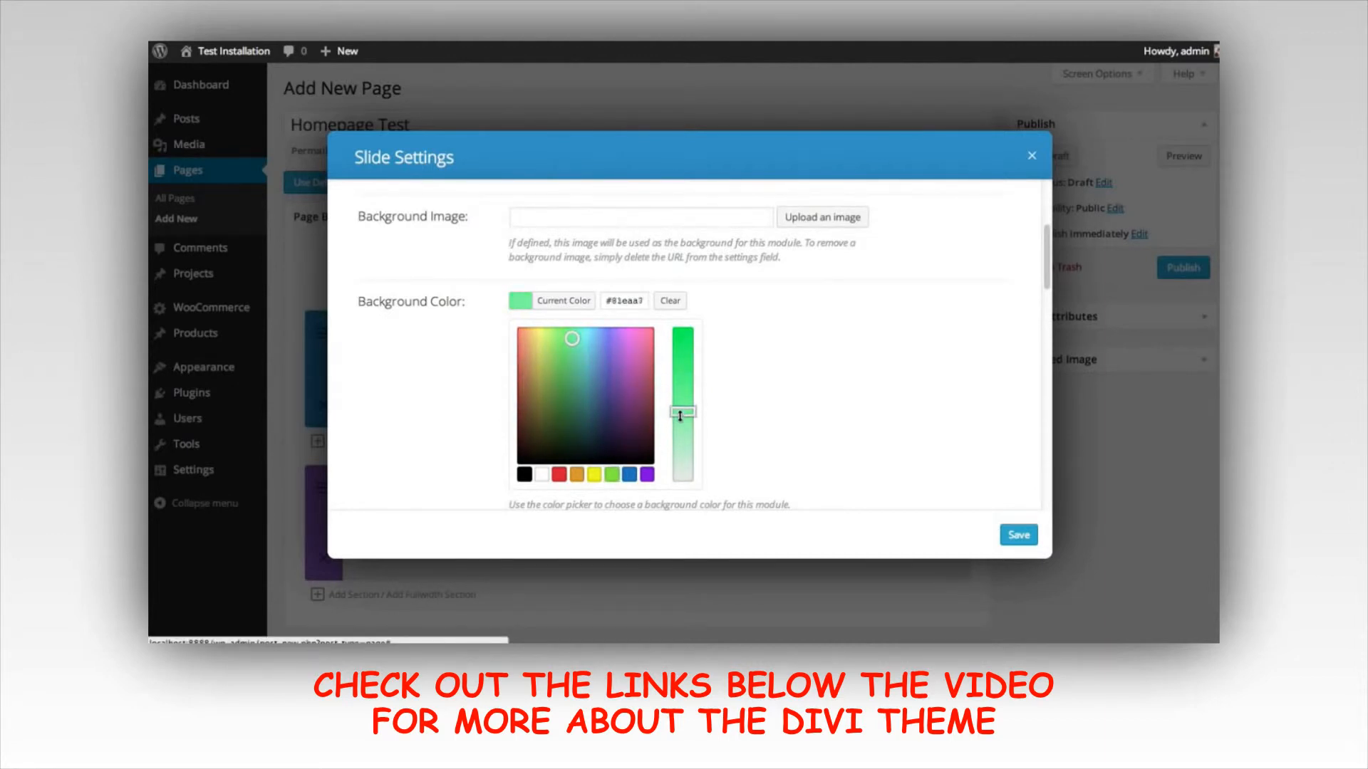
pyautogui.click(564, 337)
pyautogui.moveTo(681, 412); pyautogui.dragTo(682, 420)
pyautogui.moveTo(568, 344); pyautogui.dragTo(569, 355)
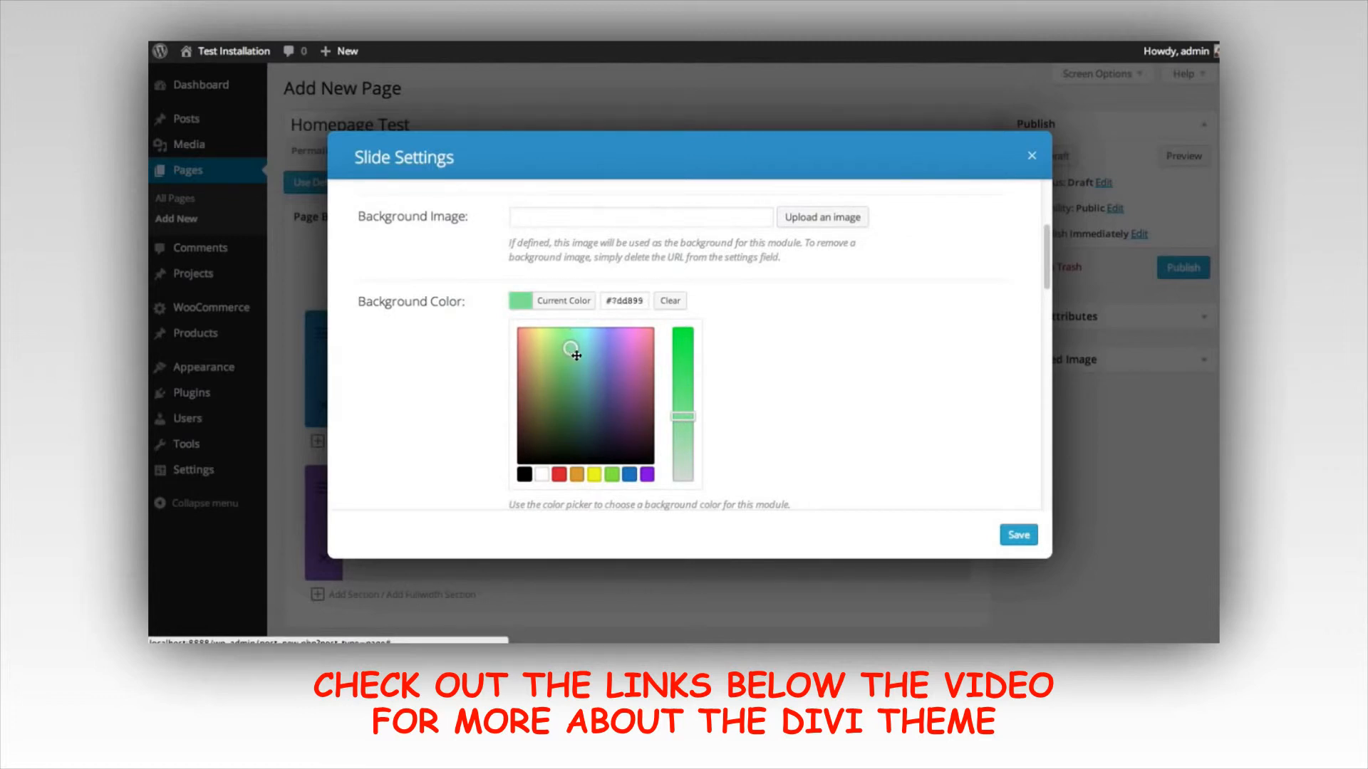
# Fill the slide's content with the mobile devices paragraph, ending at "mobile phones and desktop computers alike.", and save the slide
pyautogui.scroll(-10, 877, 365)
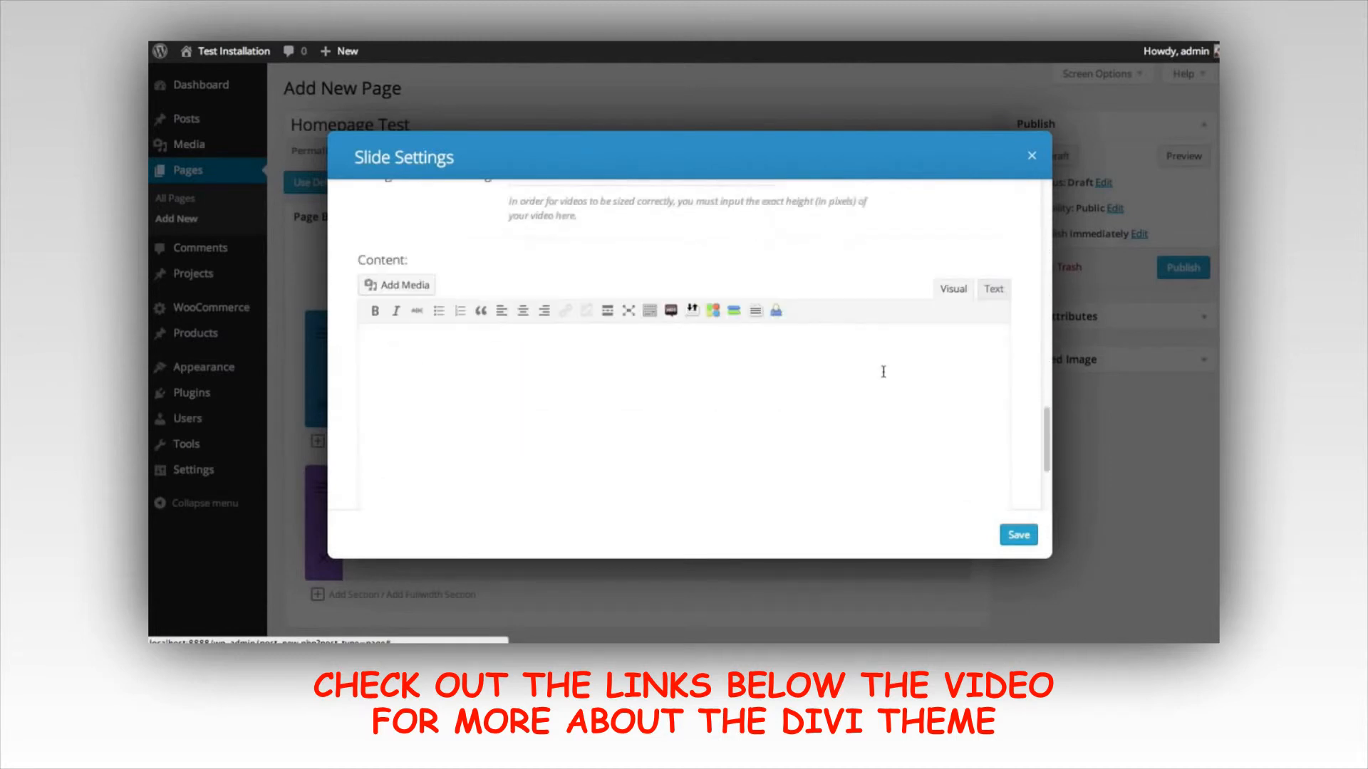
pyautogui.scroll(-3, 884, 371)
pyautogui.scroll(2, 720, 314)
pyautogui.click(720, 345)
pyautogui.write("The use of mobile devices is on the rise, and it's important for your website to be ready for those mobile visitors. Divi is fully responsive, which means the design will adapt to whatever screen size is being used to browse. Your website will look great and will be a breeze to read on mobile phones and desktop computers alike.")
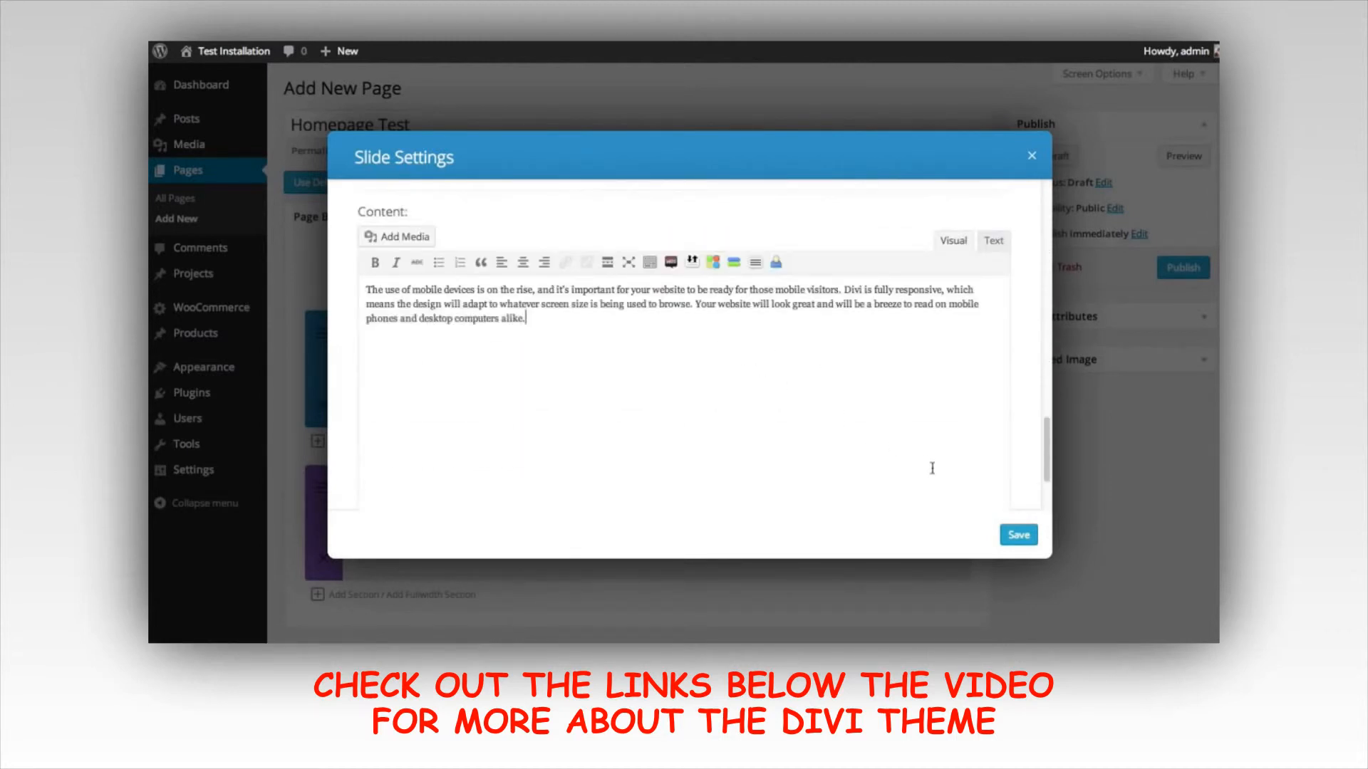
pyautogui.click(1019, 535)
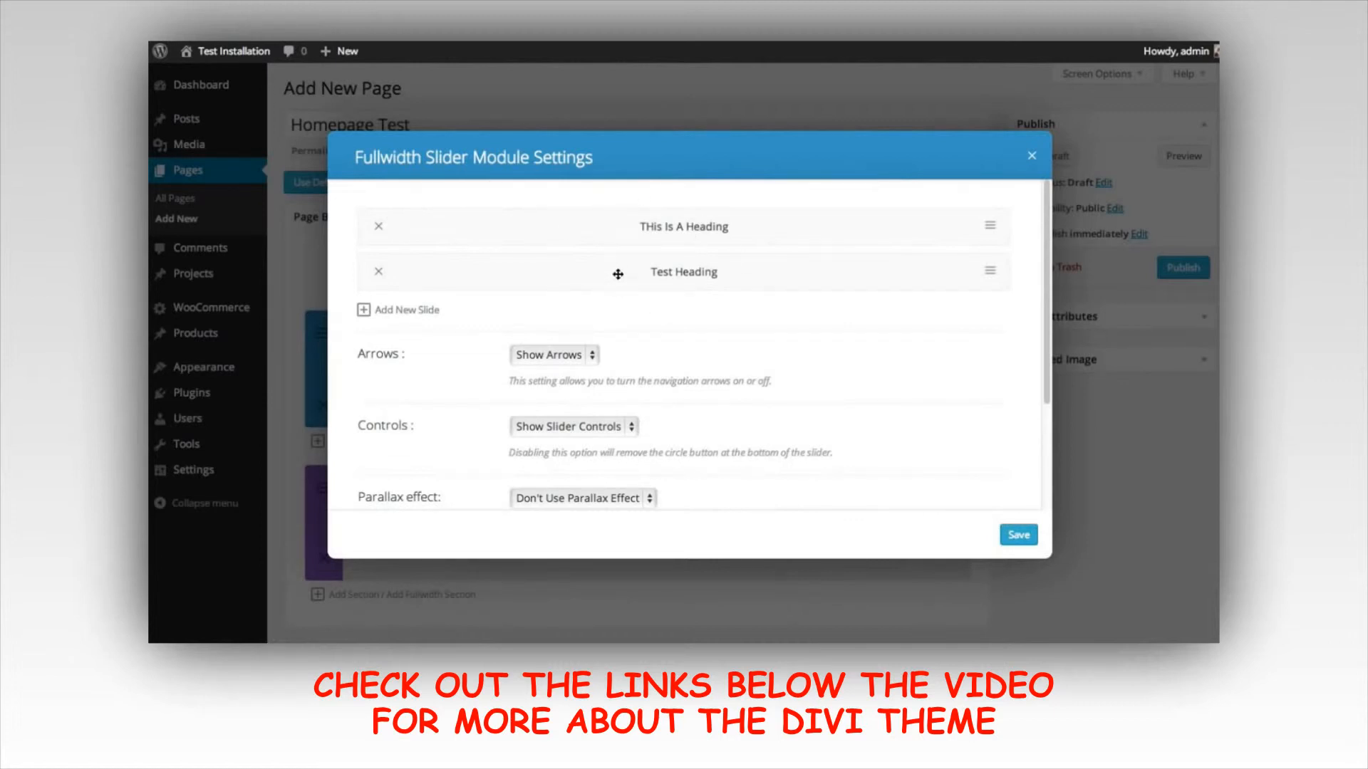
# Review the settings of the "THis Is A Heading" slide, and save the slide and the fullwidth slider module
pyautogui.moveTo(563, 228); pyautogui.dragTo(568, 282)
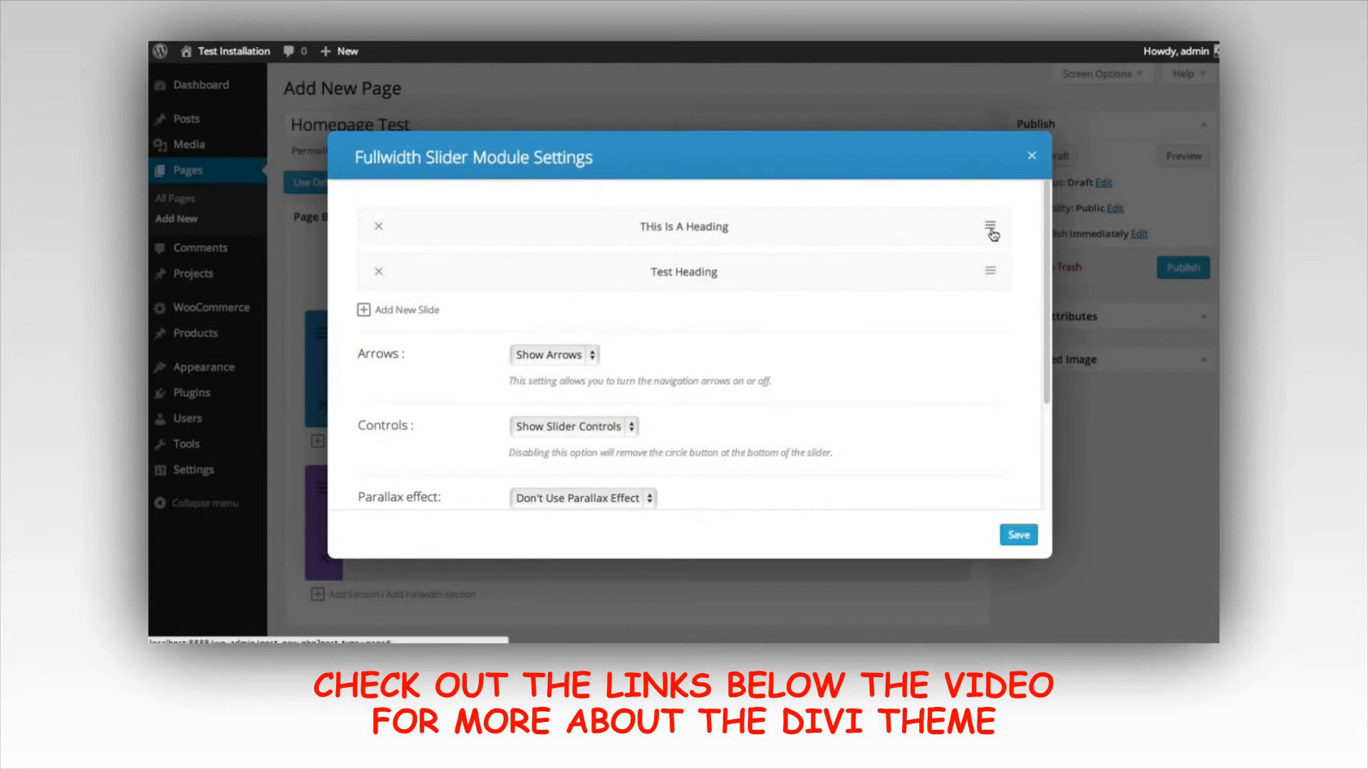
pyautogui.click(991, 228)
pyautogui.scroll(-10, 995, 244)
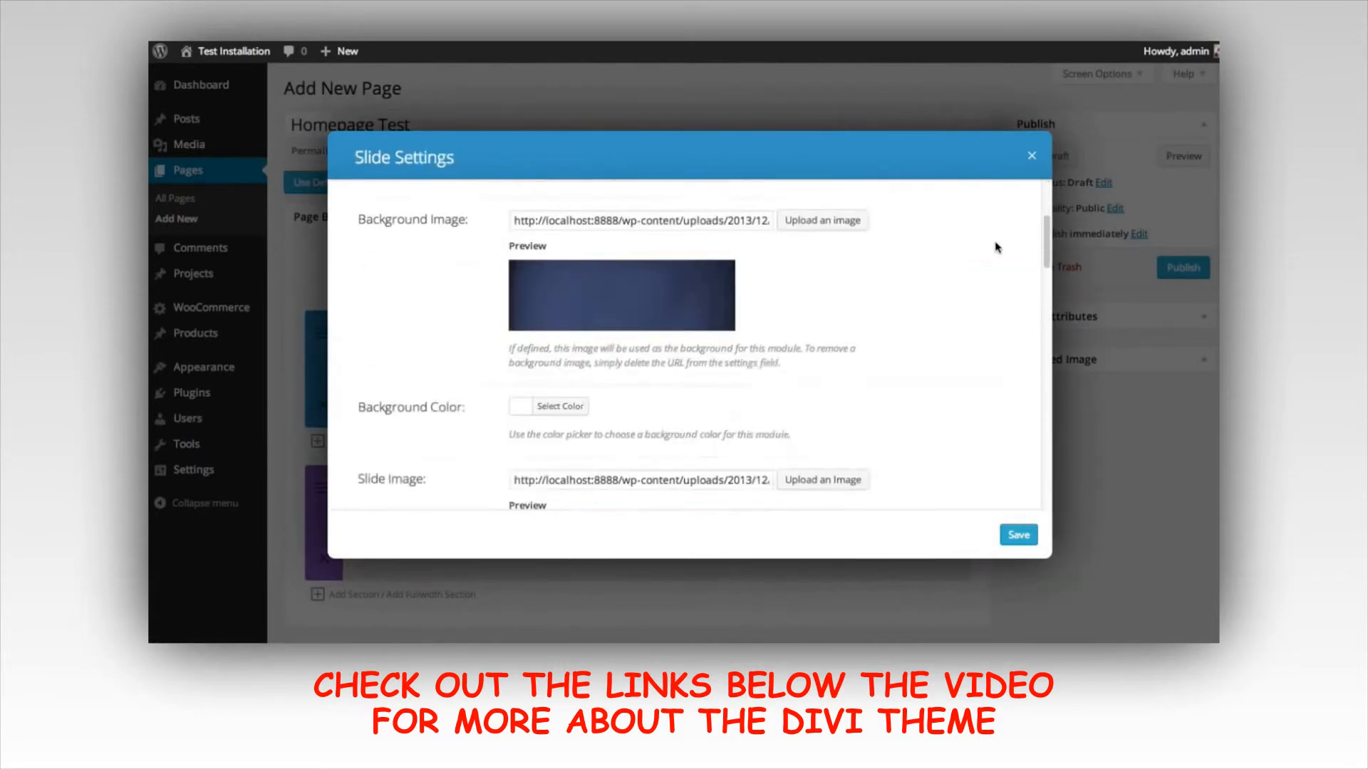
pyautogui.scroll(-5, 1005, 278)
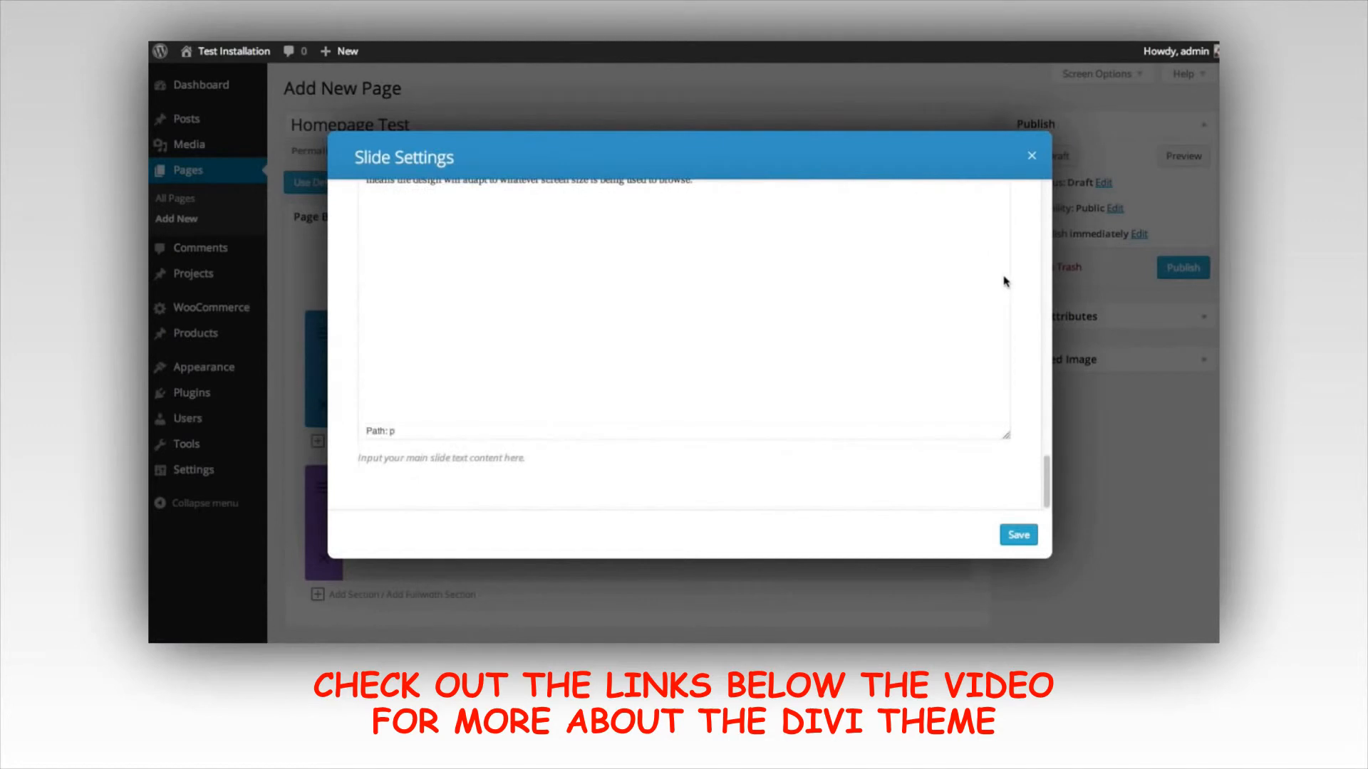
pyautogui.click(1017, 535)
pyautogui.click(1017, 535)
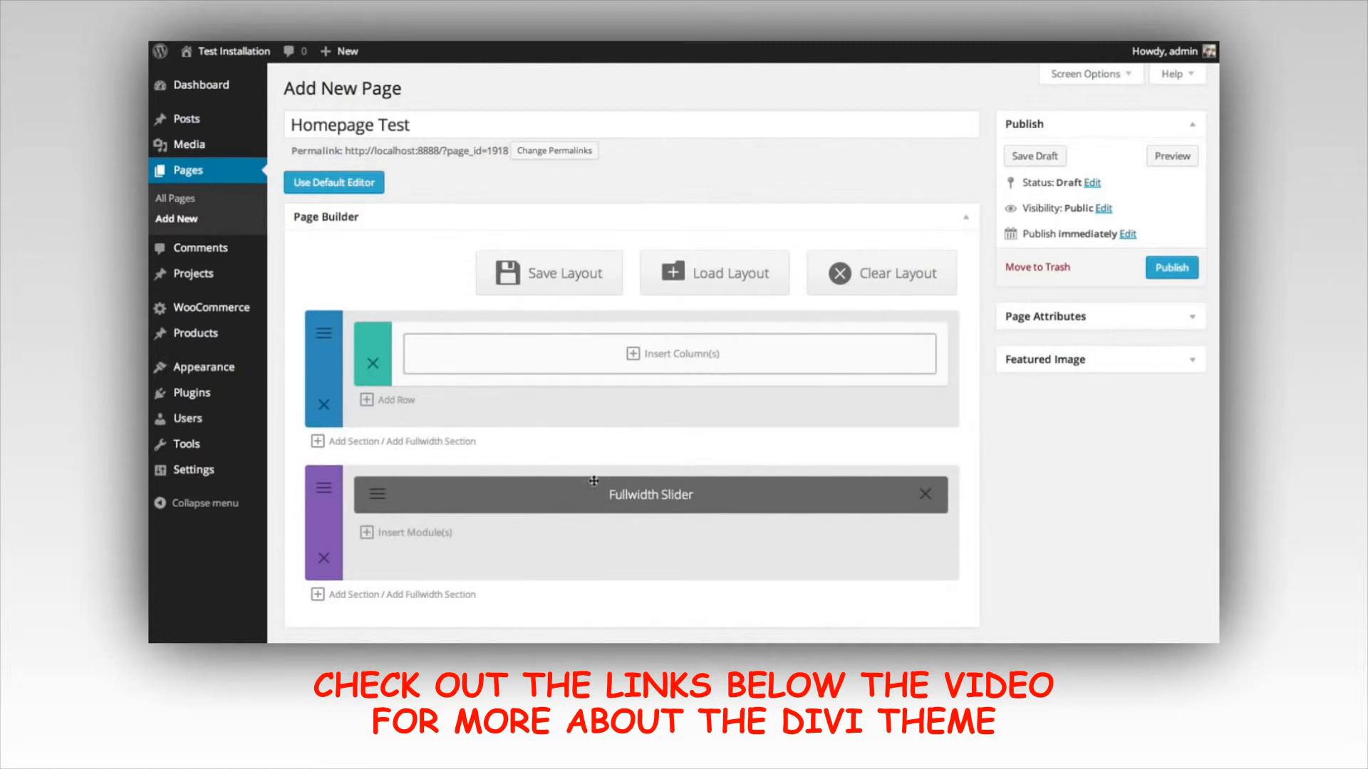
# Move the fullwidth slider section above the standard section and preview the page
pyautogui.moveTo(549, 553); pyautogui.dragTo(544, 399)
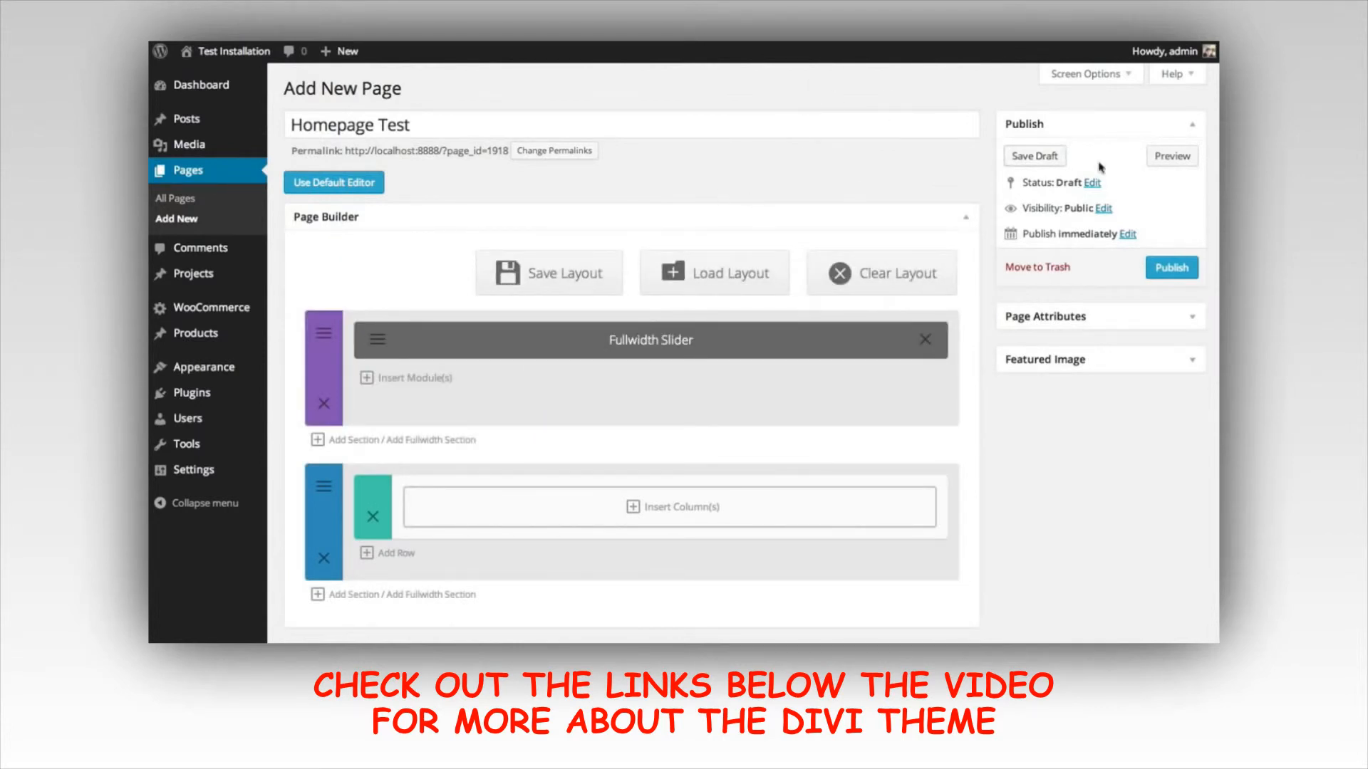
pyautogui.click(1172, 156)
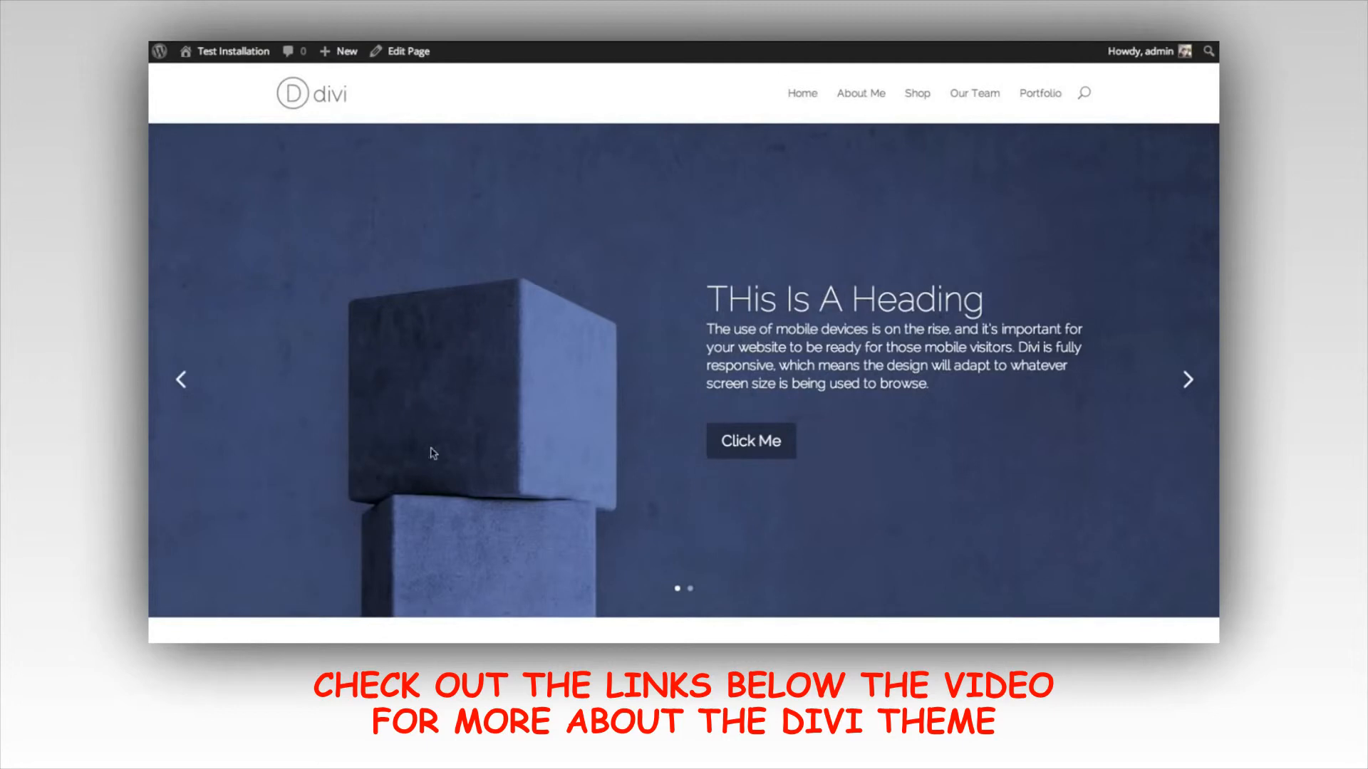
# Examine both slides of the fullwidth slider and the rest of the page on the live site
pyautogui.click(1186, 381)
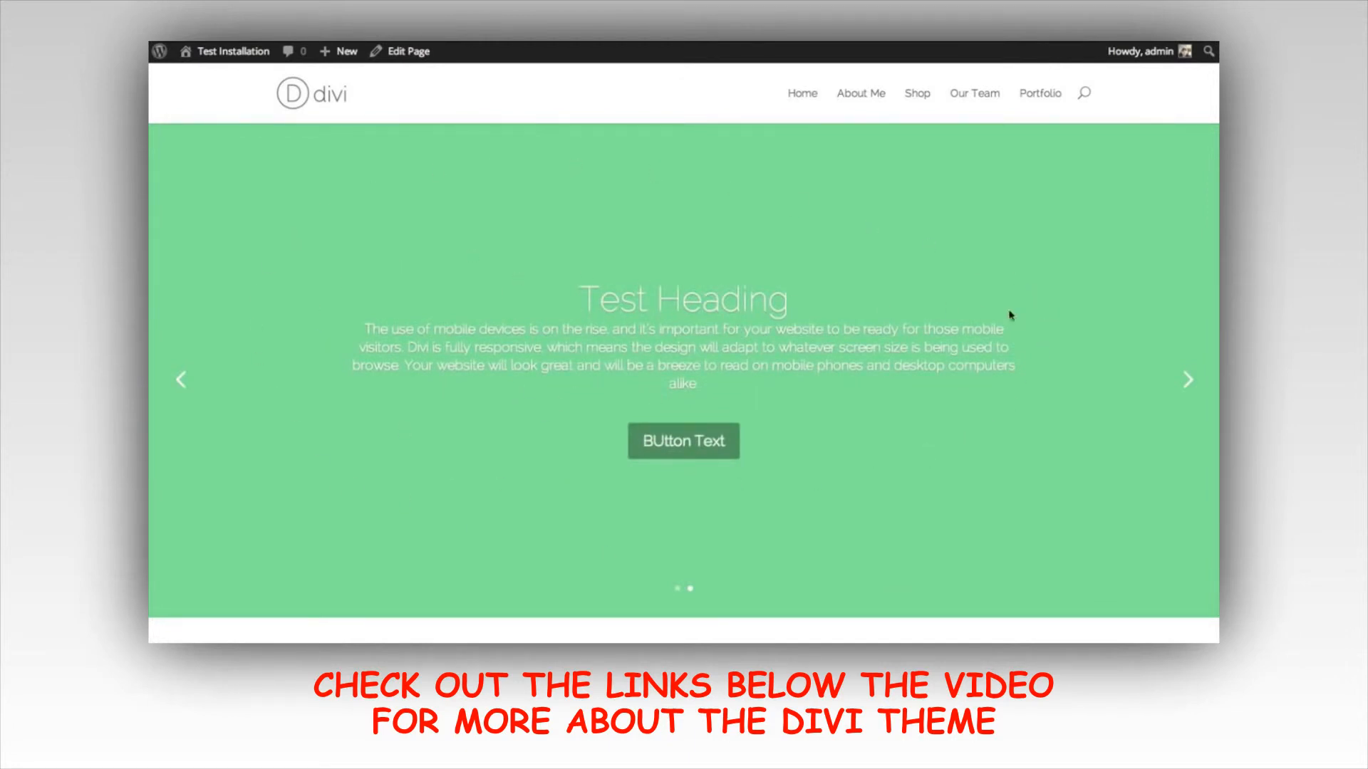
pyautogui.click(1186, 381)
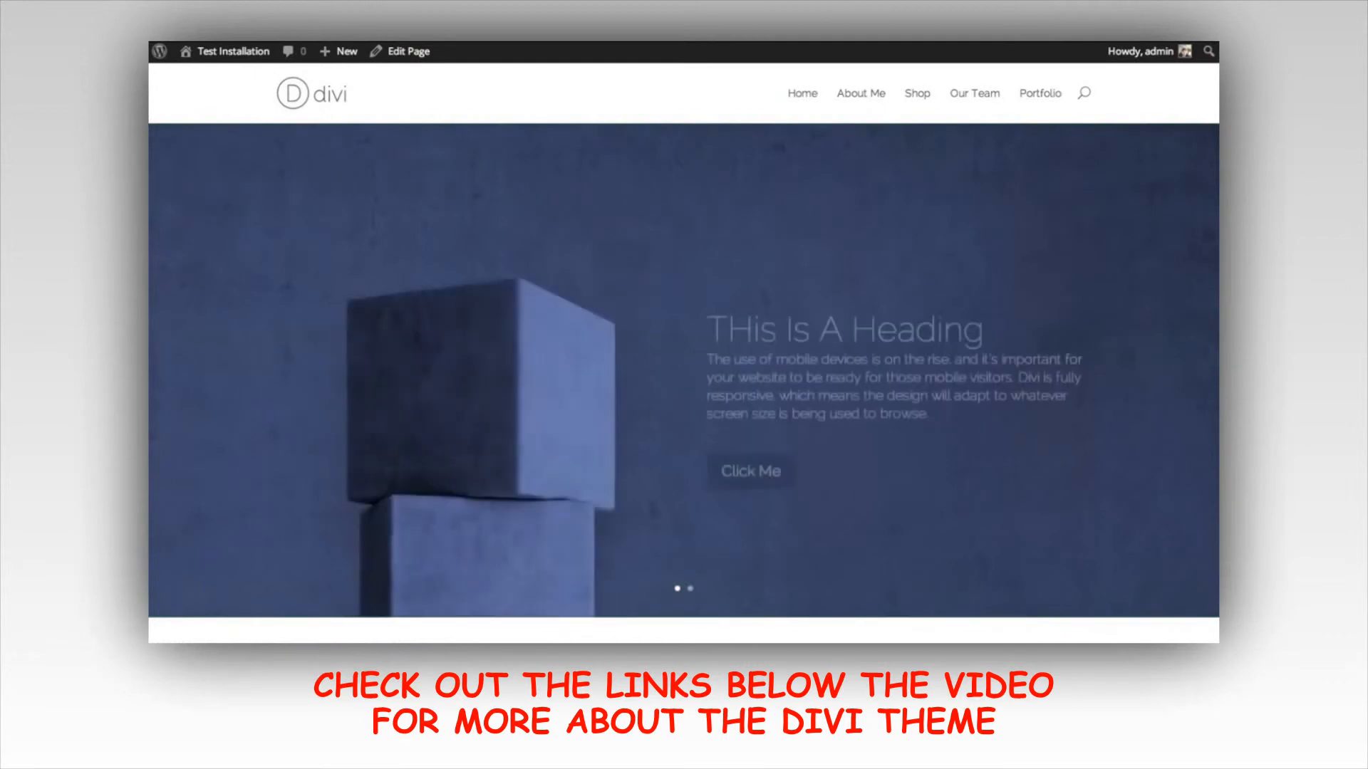
pyautogui.scroll(-2, 683, 356)
pyautogui.scroll(-4, 684, 356)
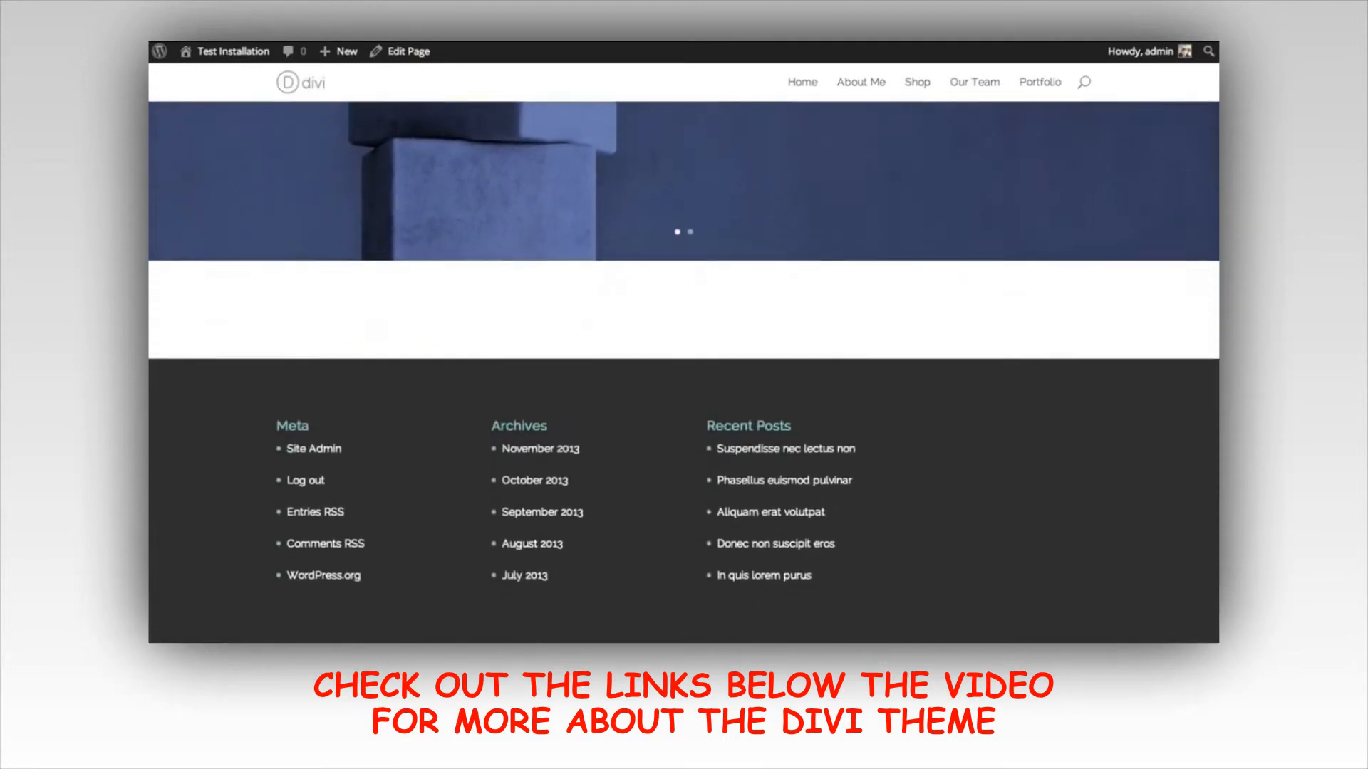
pyautogui.scroll(6, 684, 356)
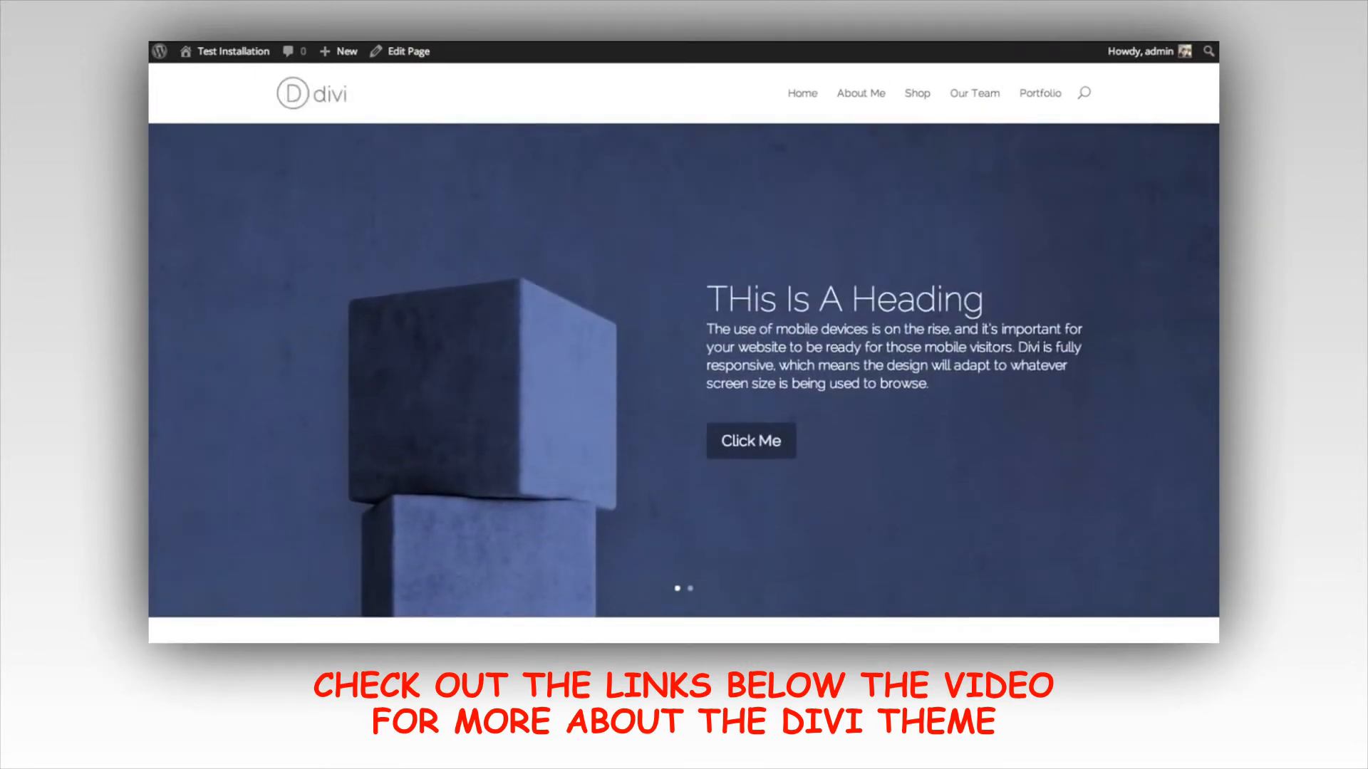
pyautogui.scroll(-2, 683, 356)
pyautogui.scroll(2, 684, 356)
pyautogui.scroll(-1, 684, 356)
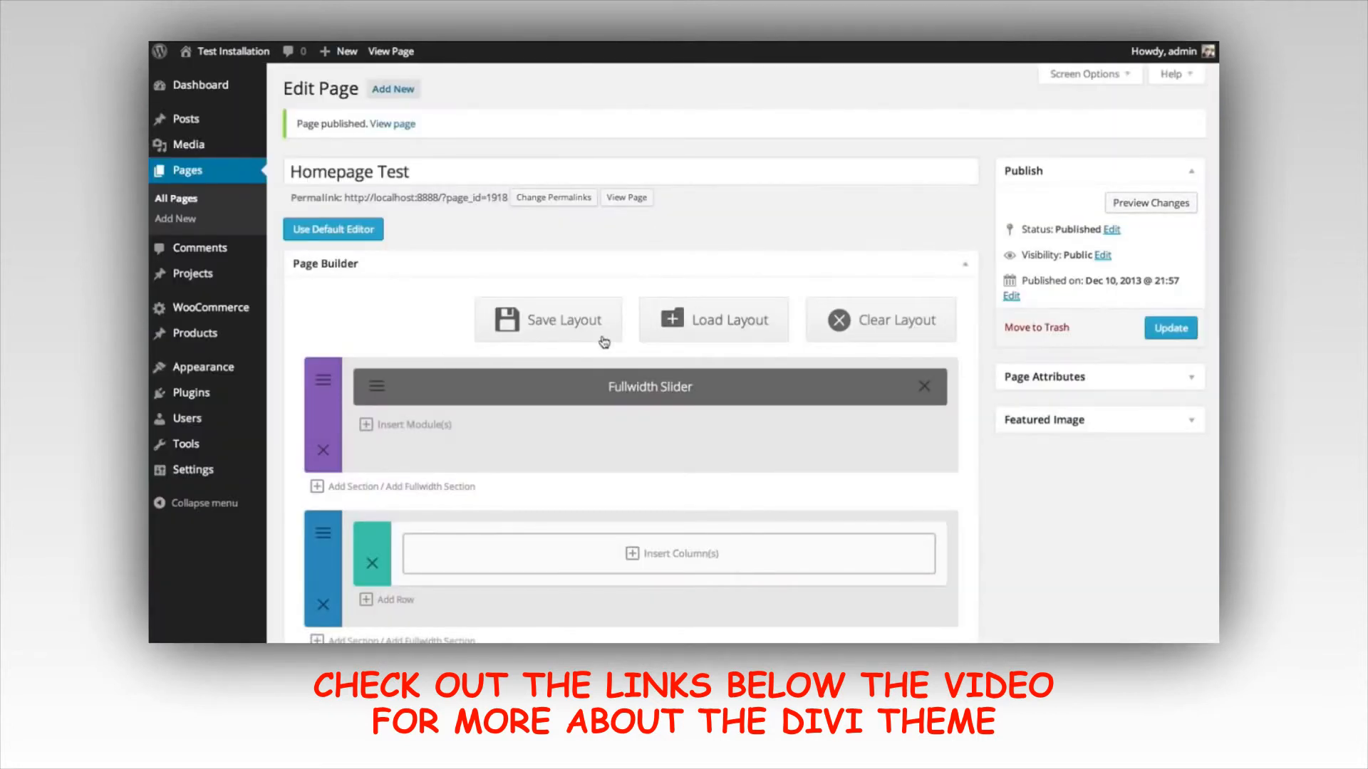
# Insert a row of four 1/4 columns into the standard section below the slider
pyautogui.scroll(-3, 541, 335)
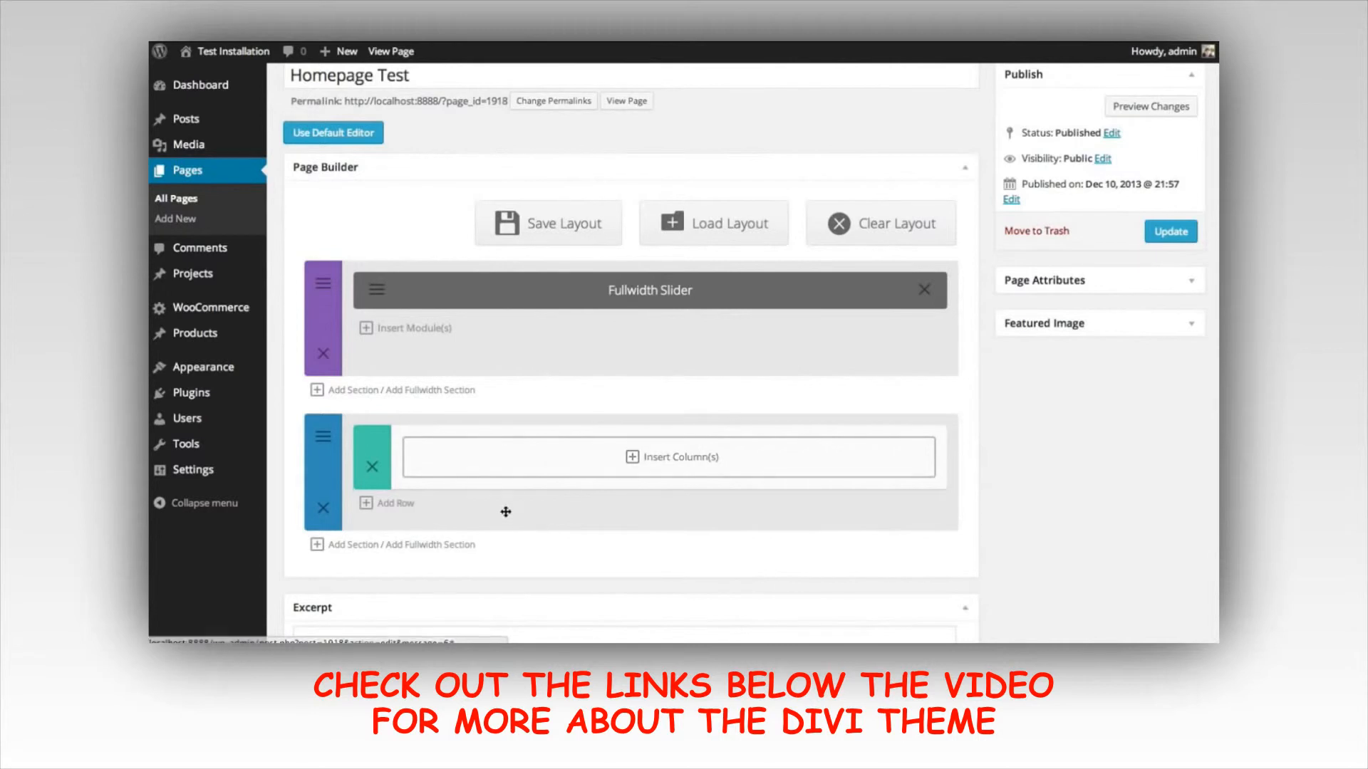
pyautogui.click(654, 465)
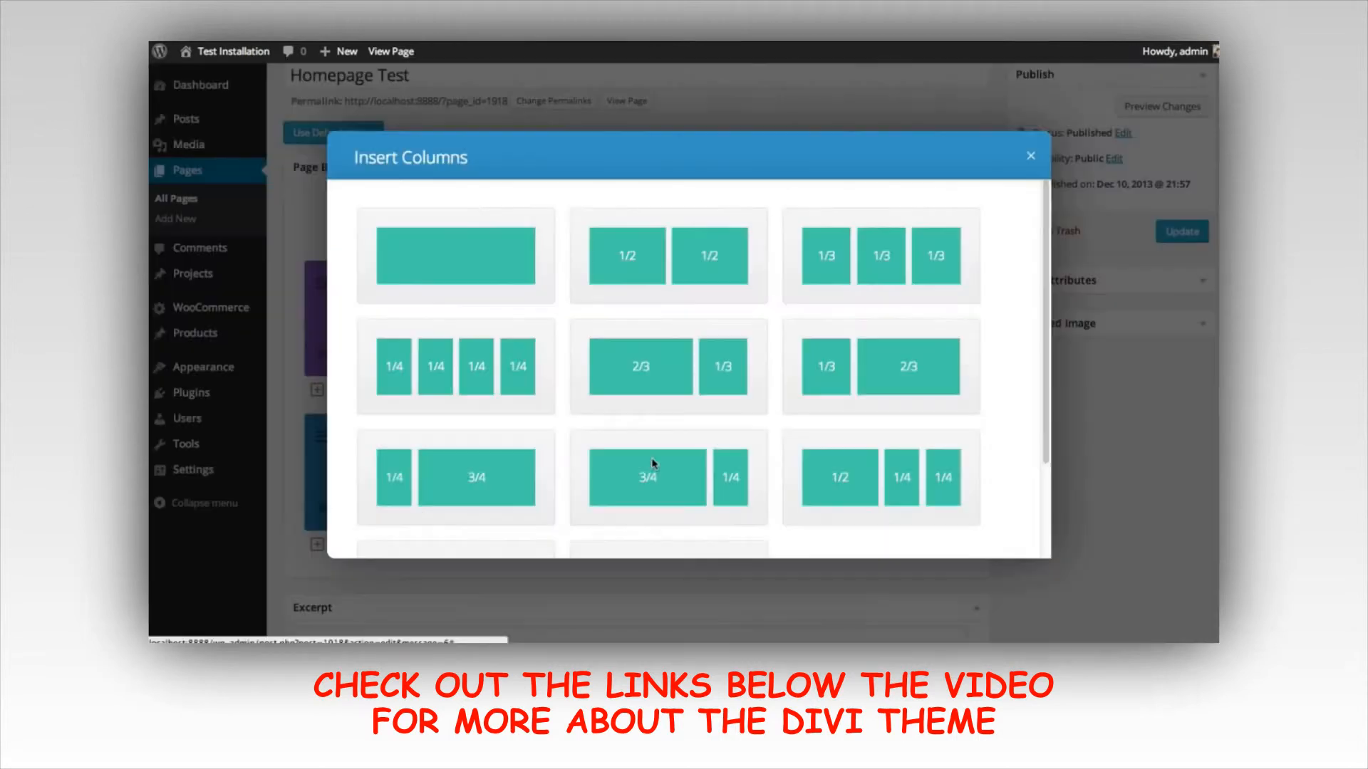
pyautogui.click(456, 376)
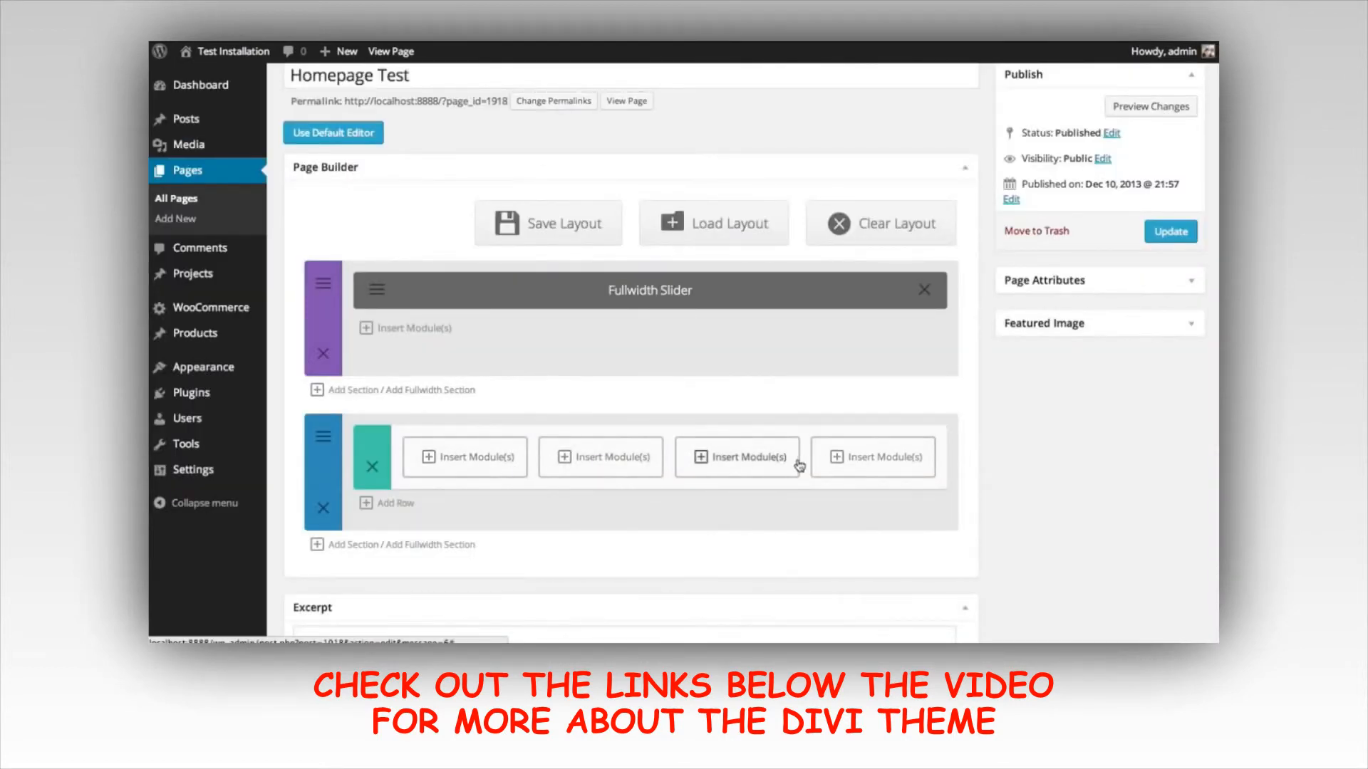
# Add a Blurb module titled "Heading" to the first column
pyautogui.click(461, 463)
pyautogui.click(868, 237)
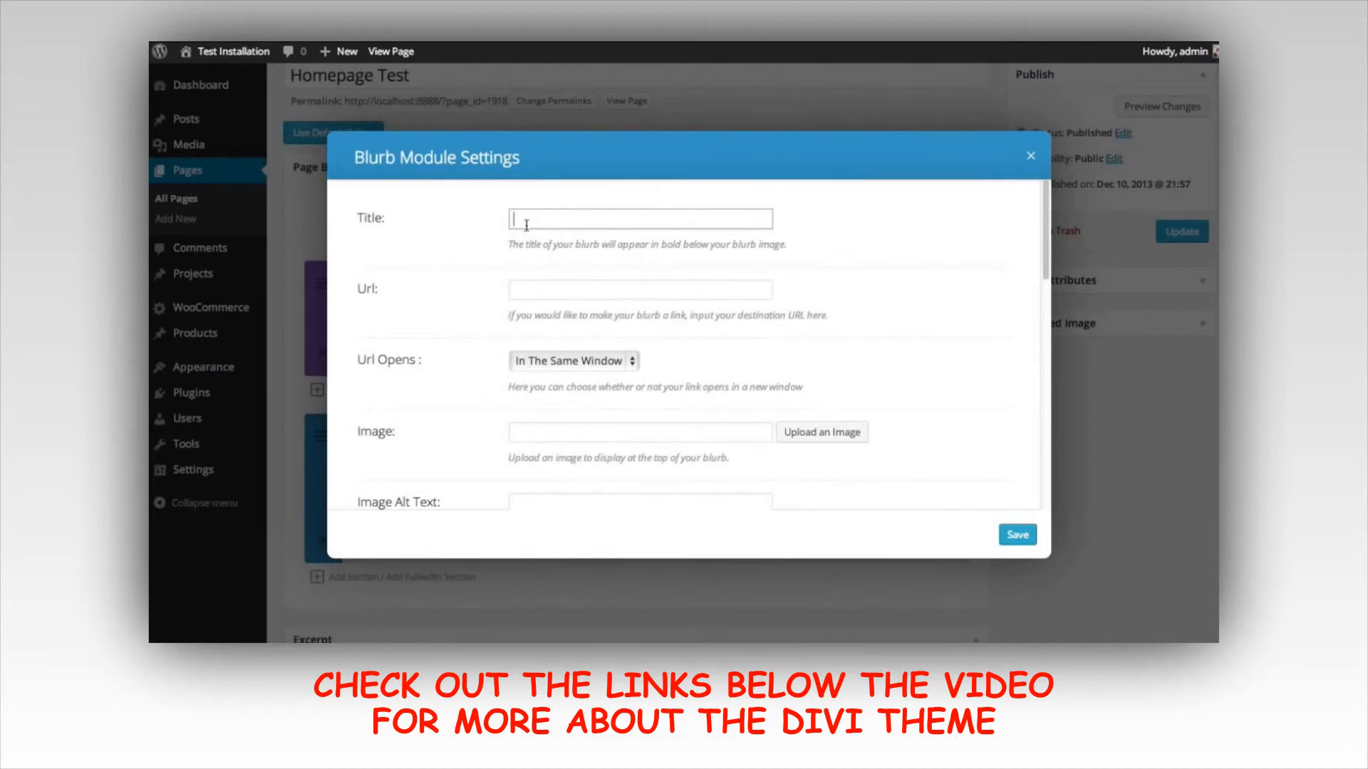
pyautogui.write('Heading')
pyautogui.click(606, 289)
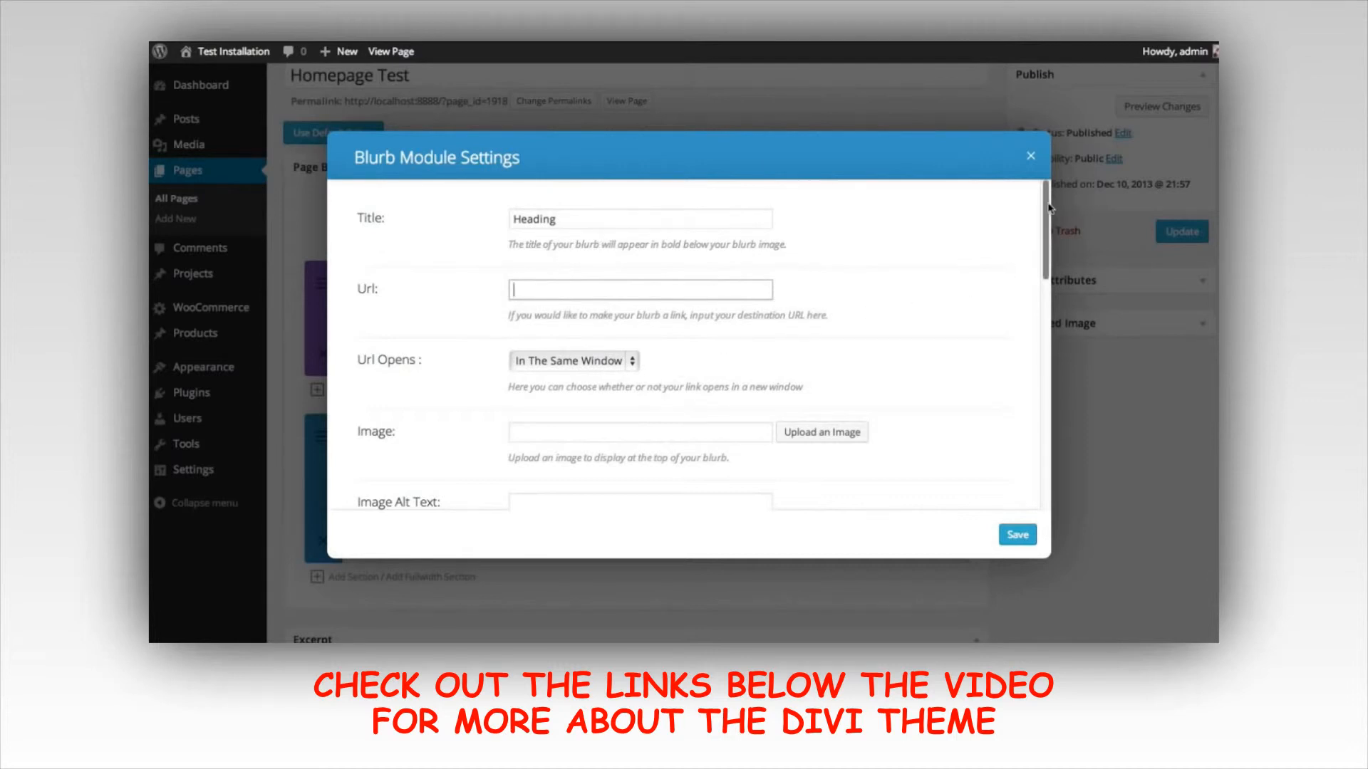
# Set the cloud icon blurb-4-icon-blue.png as the blurb's image
pyautogui.scroll(-1, 819, 356)
pyautogui.click(818, 346)
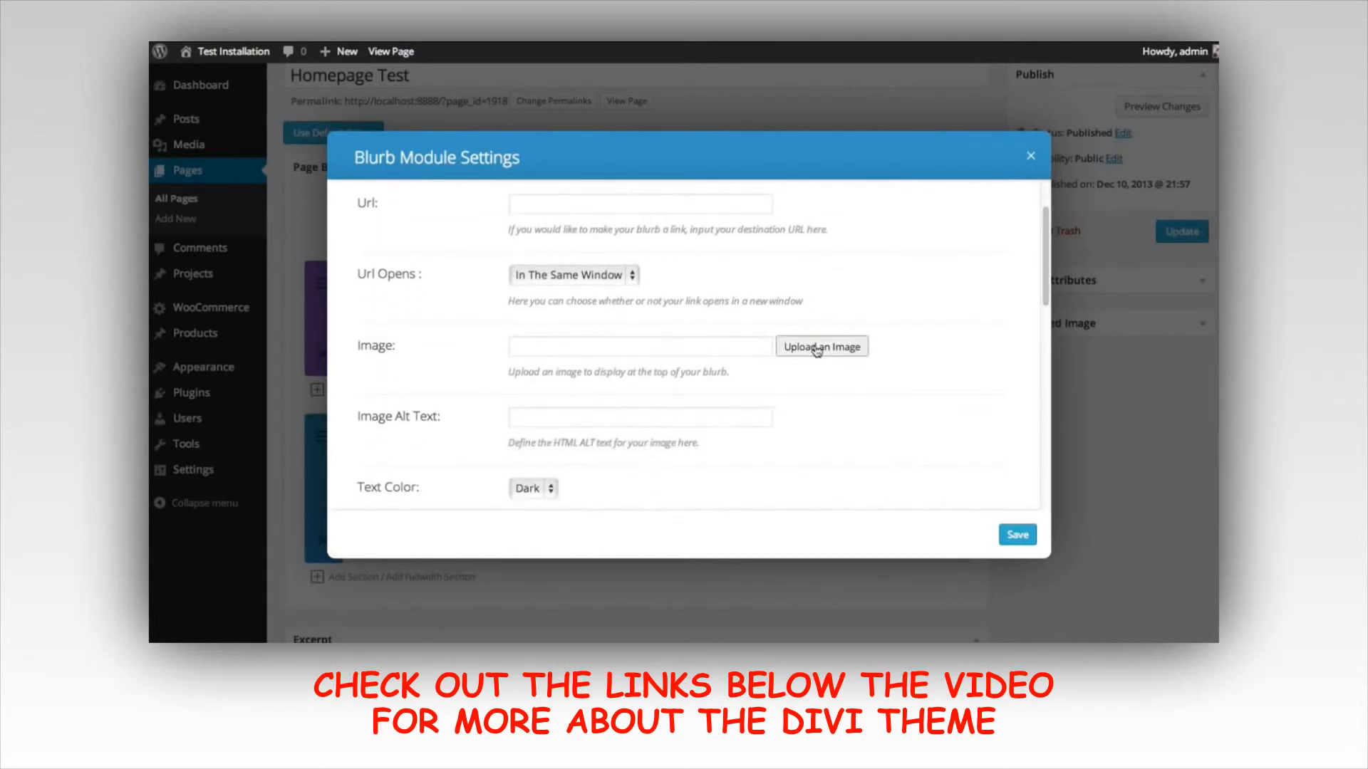
pyautogui.click(436, 324)
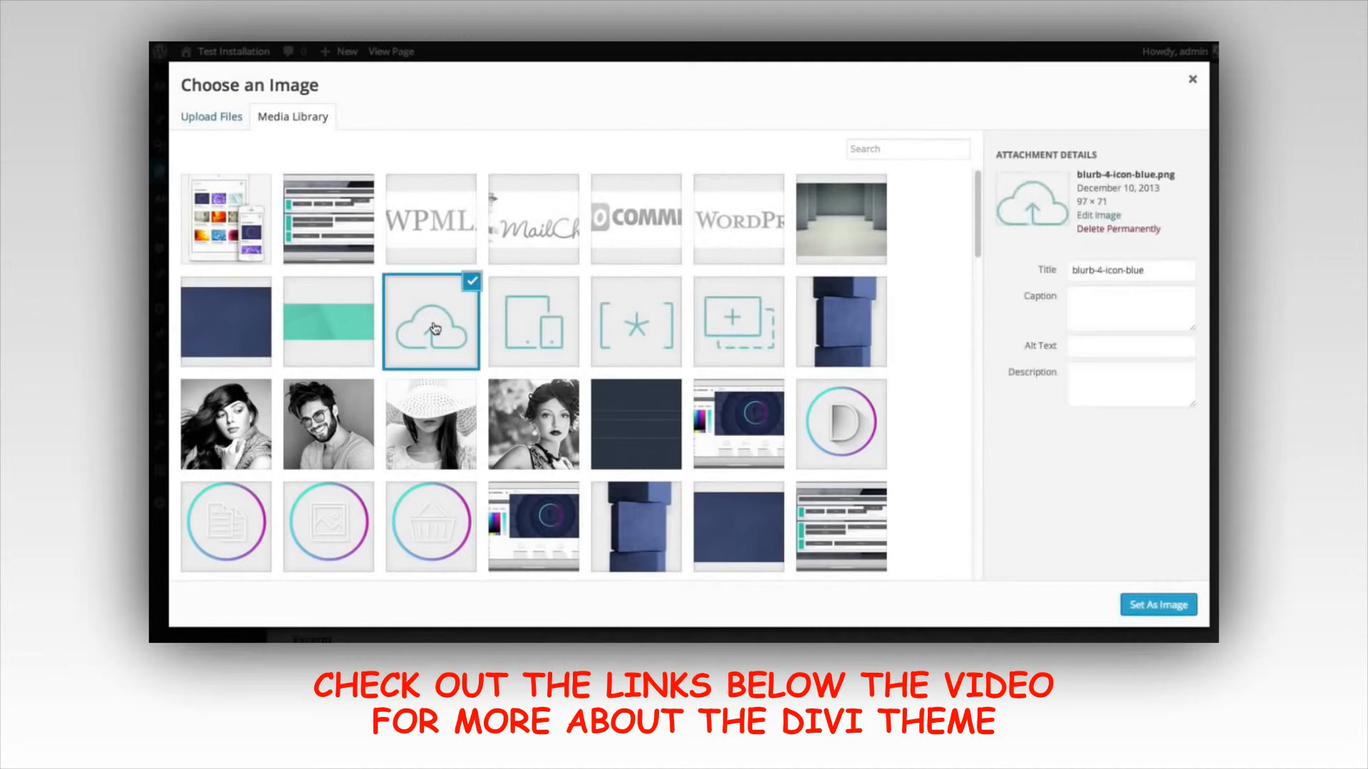
pyautogui.click(1143, 604)
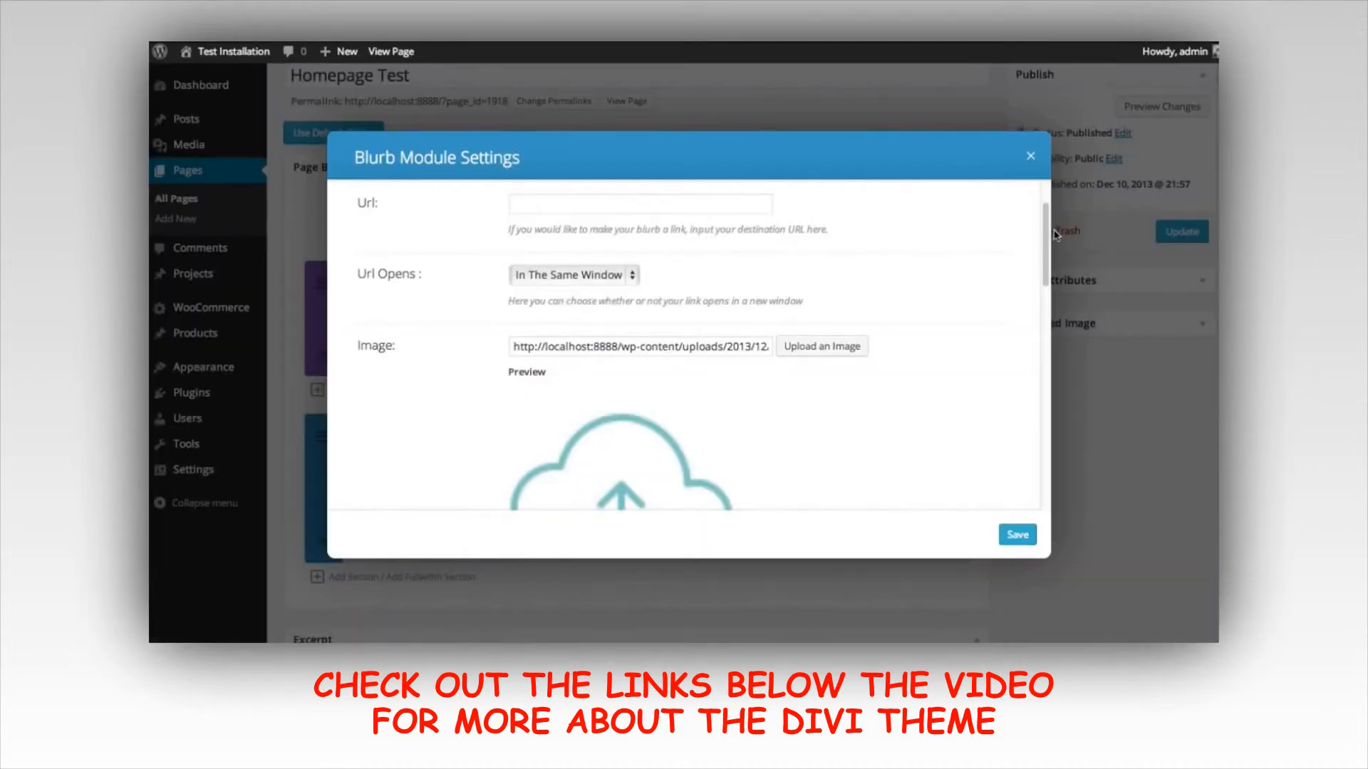
# Fill the blurb's content with the text on Divi's mobile-ready layout, ending at "your website is going to look great.", and save the module
pyautogui.moveTo(1045, 243); pyautogui.dragTo(1045, 327)
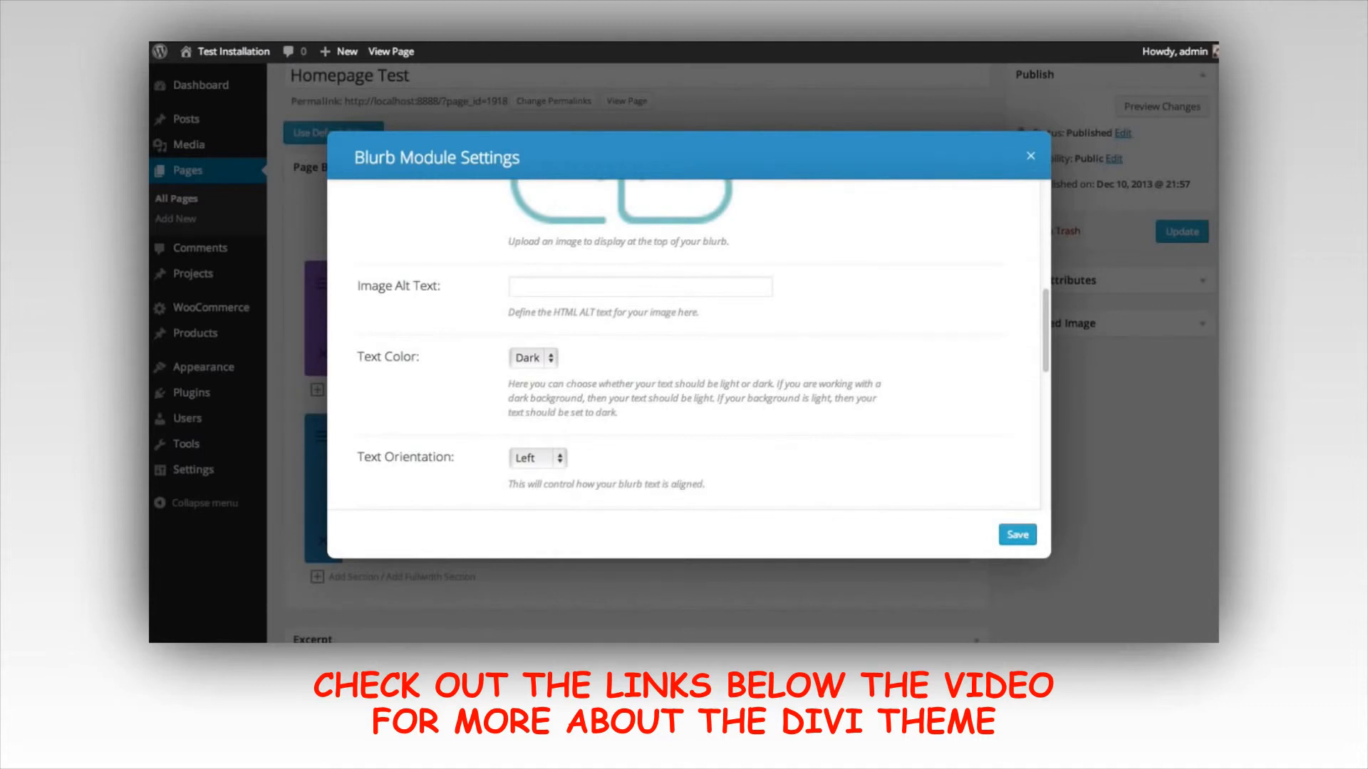
pyautogui.scroll(-5, 923, 431)
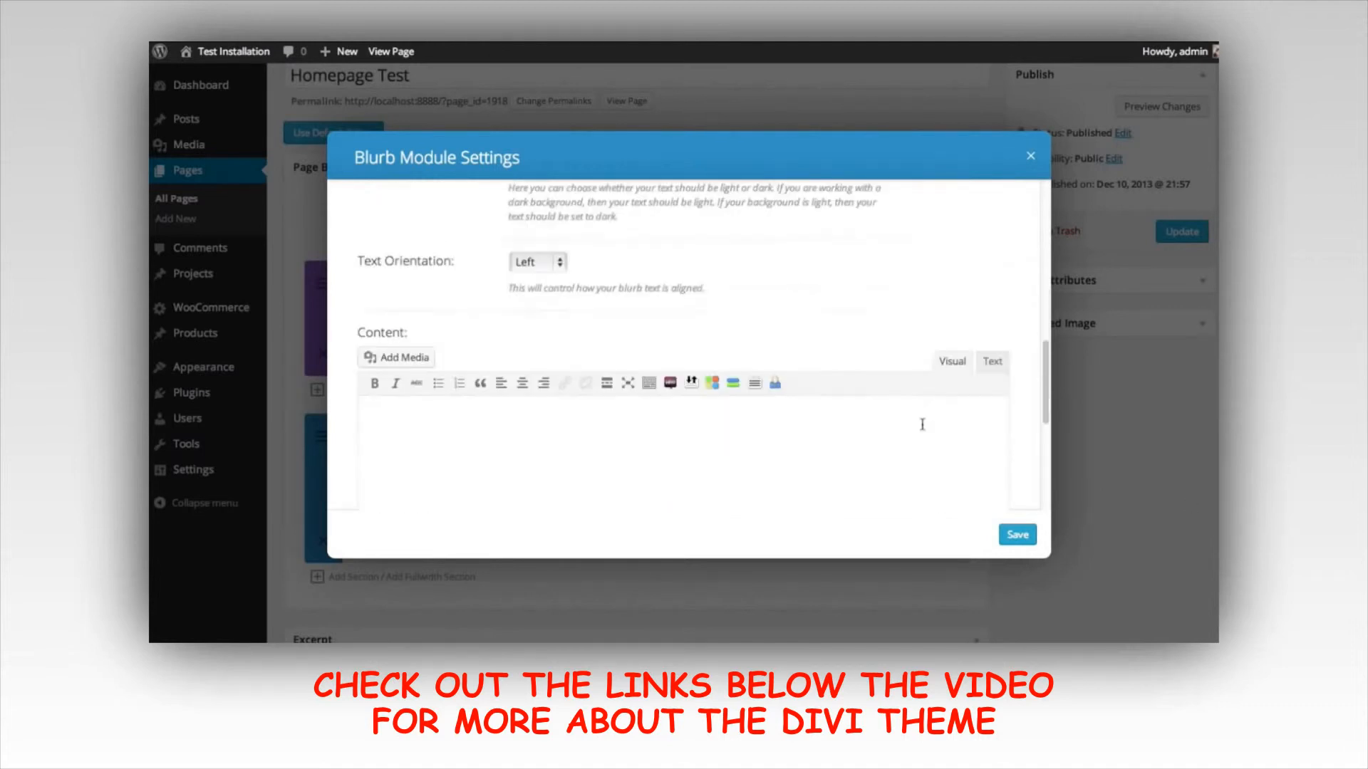
pyautogui.write("Divi's layout has been designed with mobile devices in mind. No matter how you use it, and no matter how you view it, your website is going to look great!")
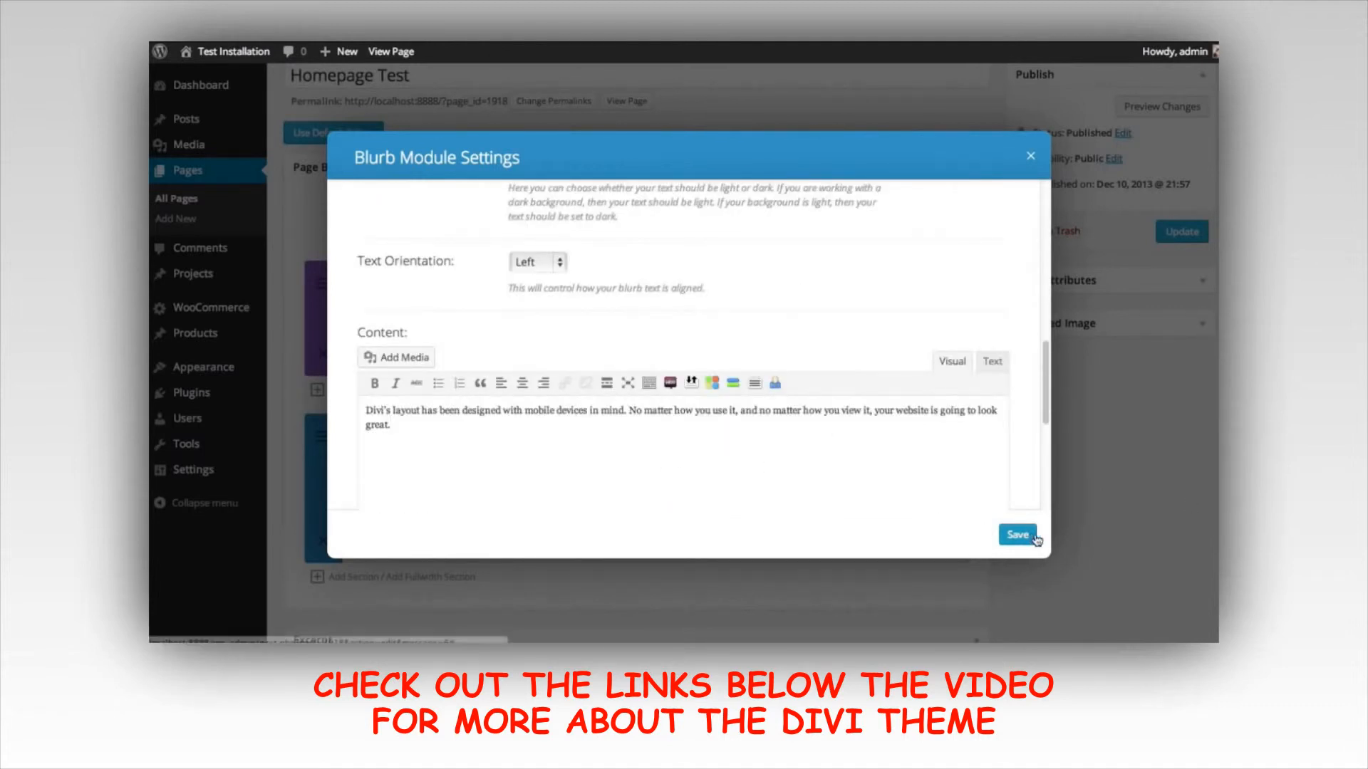
pyautogui.click(1017, 534)
# Add a Blurb module titled "Heading" to the second column, with the tablet-and-phone icon blurb-3-icon-blue.png as its image
pyautogui.click(624, 464)
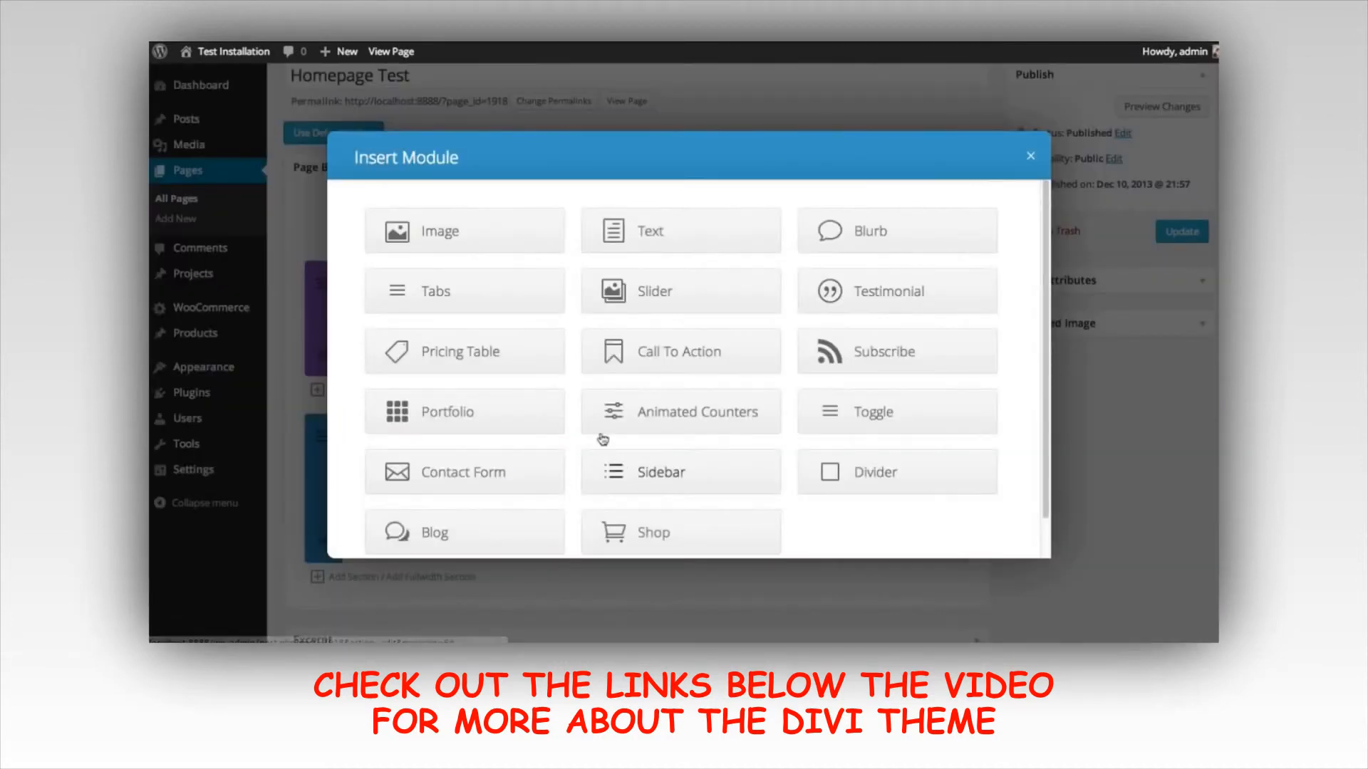
pyautogui.click(902, 229)
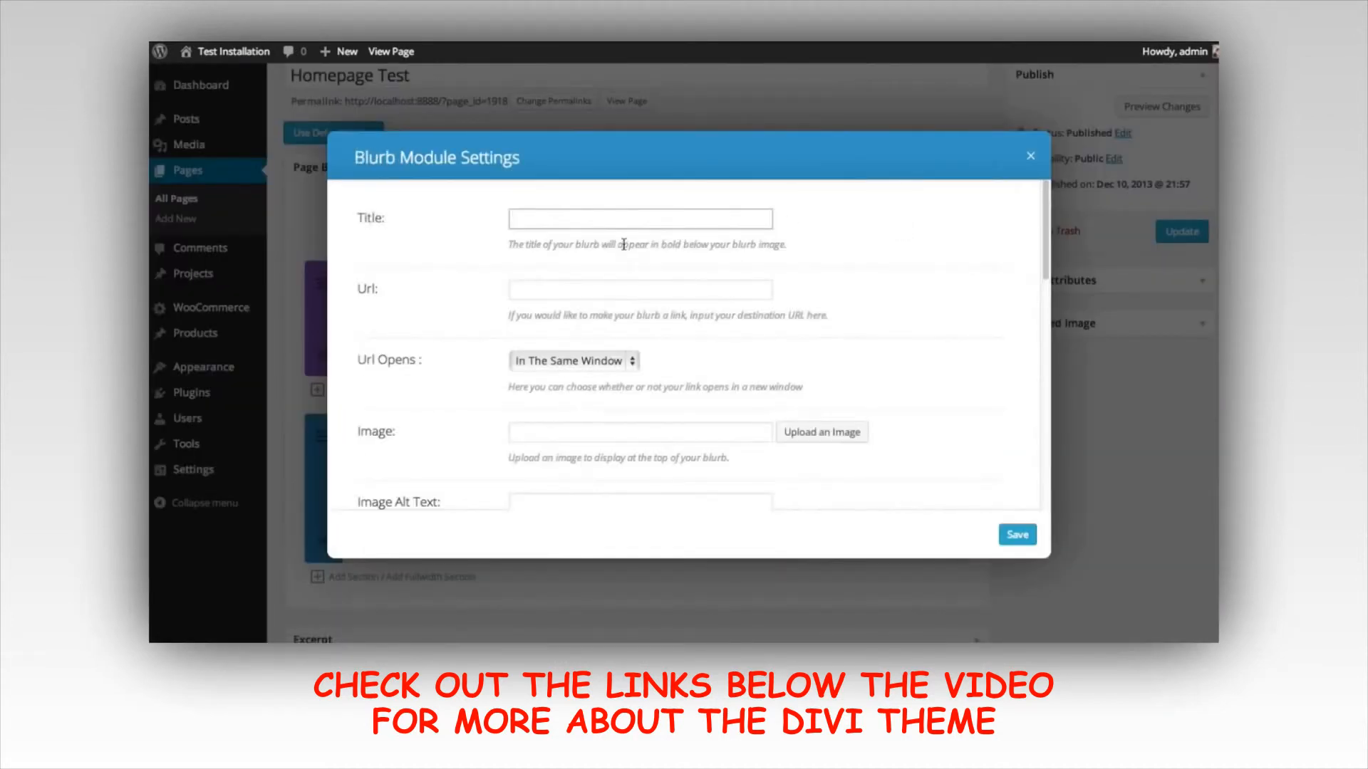
pyautogui.write('Heading')
pyautogui.click(823, 432)
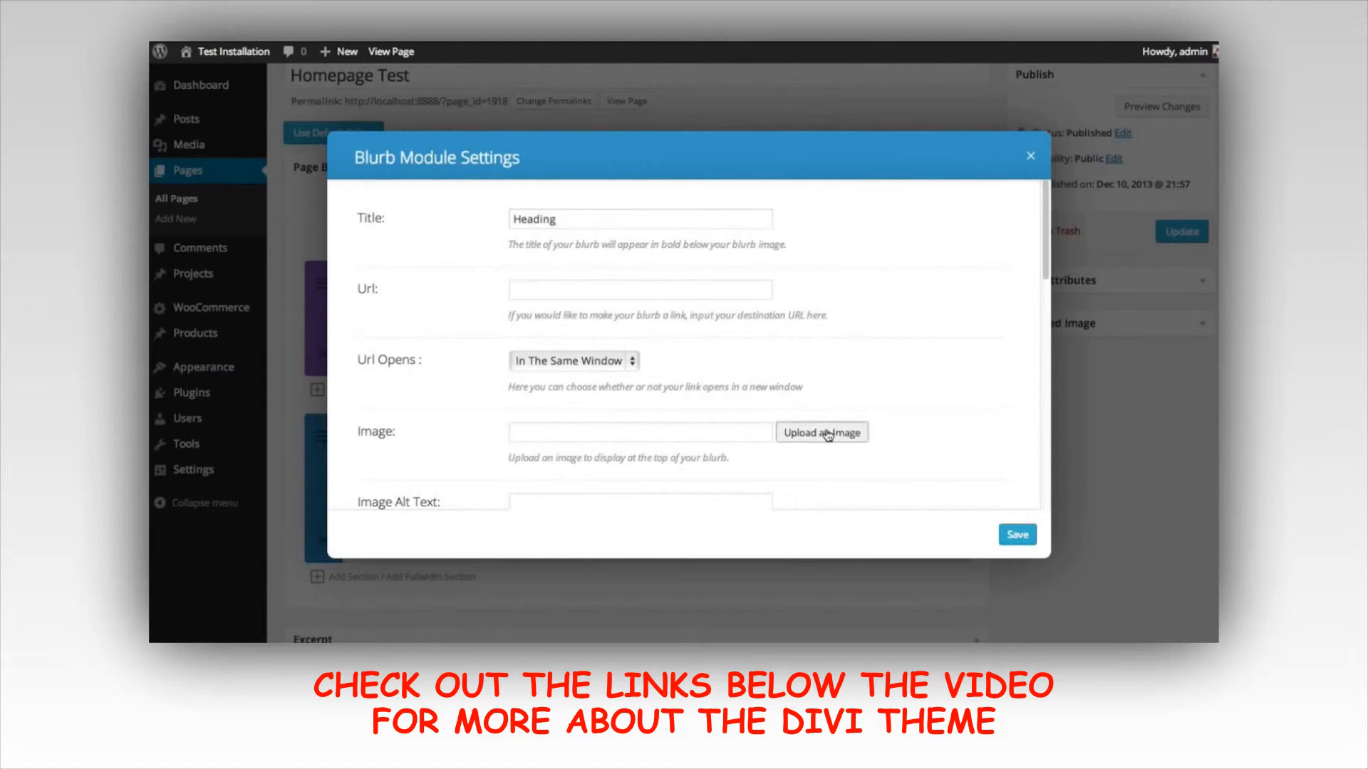
pyautogui.click(533, 326)
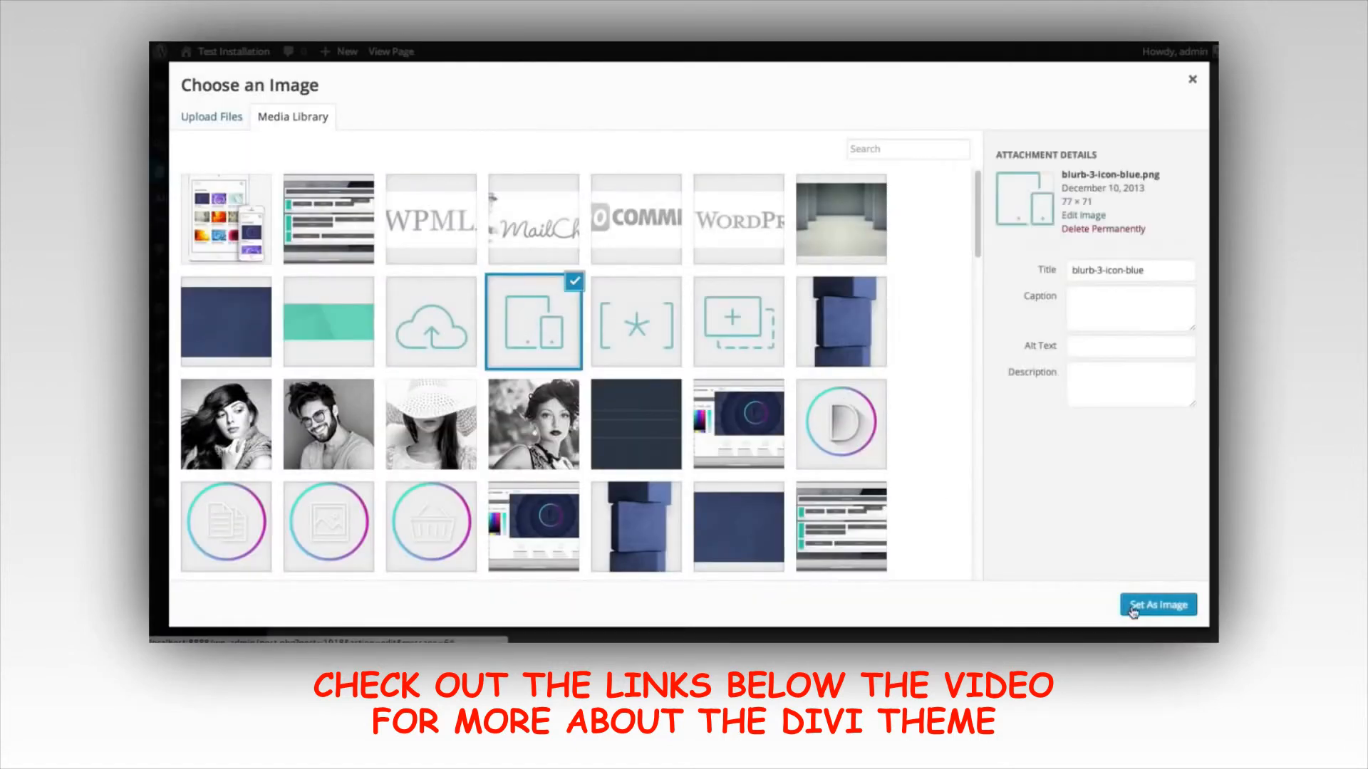
pyautogui.click(1158, 604)
# Fill the second blurb's content with the same text on Divi's mobile-ready layout and save the module
pyautogui.scroll(-5, 762, 450)
pyautogui.scroll(-3, 734, 445)
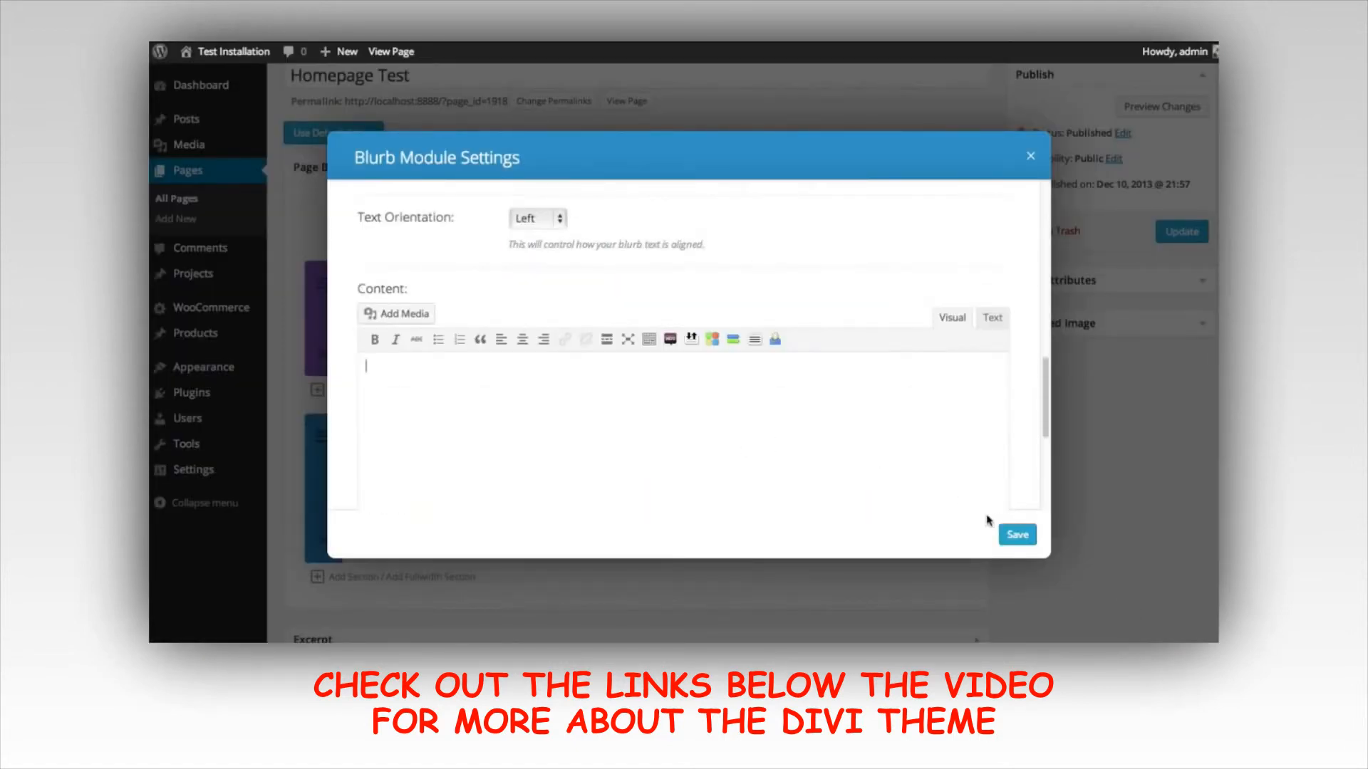
pyautogui.click(1018, 535)
# Add a Blurb module titled "Heading" to the third column, with the bracketed asterisk icon as its image
pyautogui.click(745, 456)
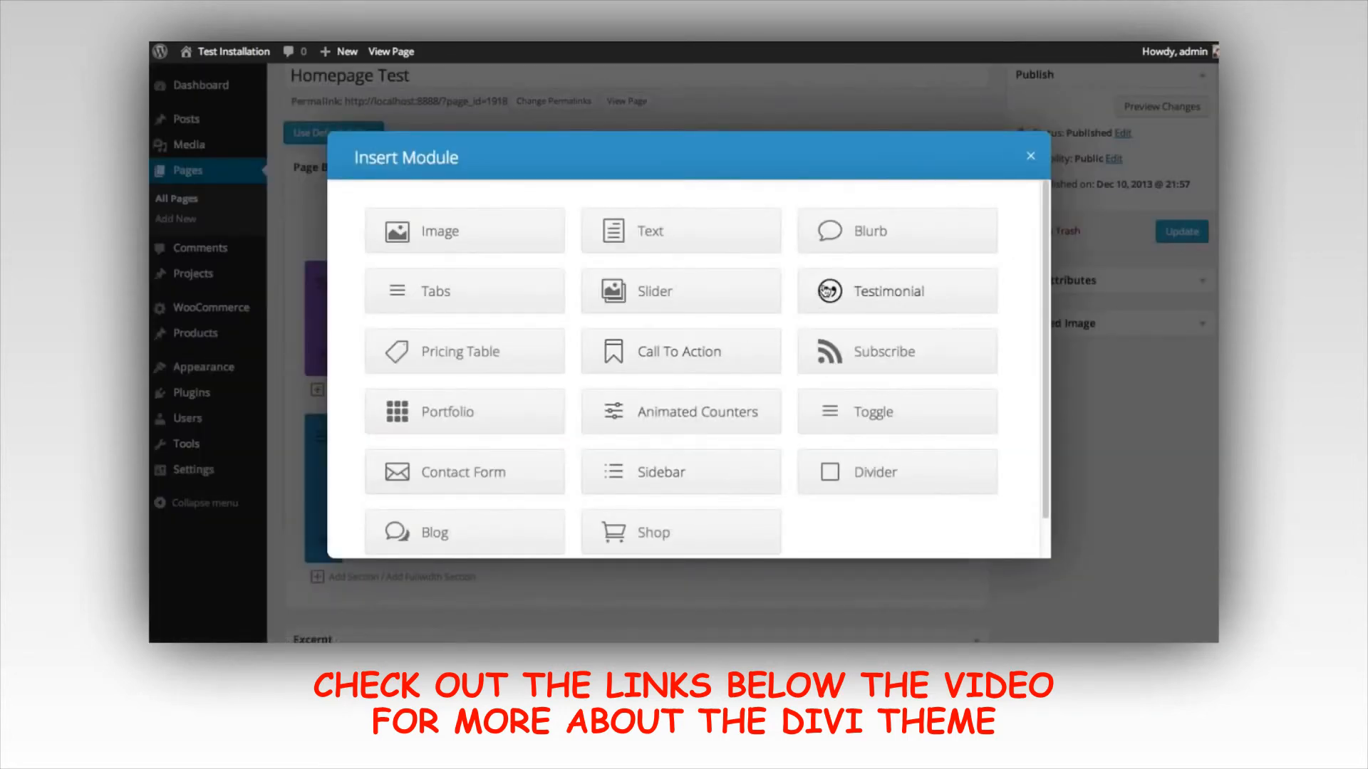
pyautogui.click(830, 229)
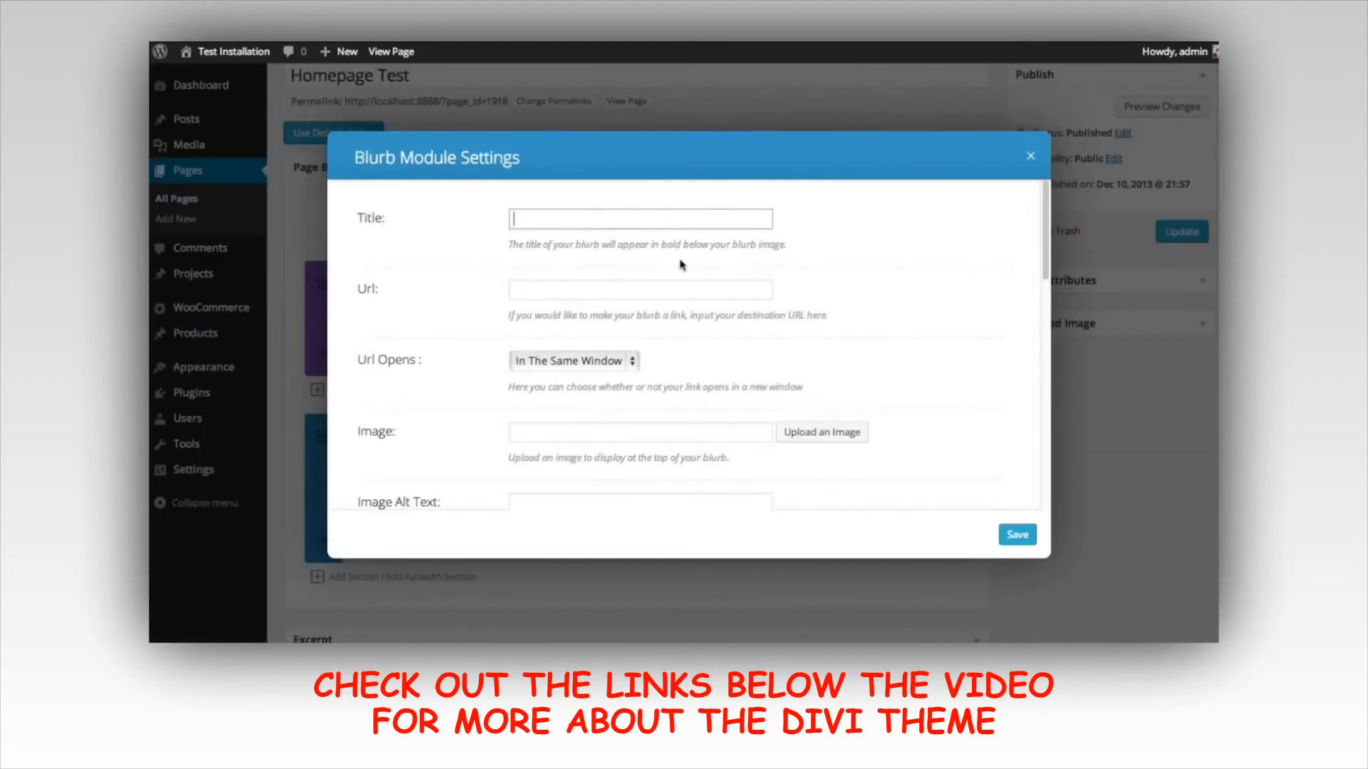
pyautogui.write('Headl')
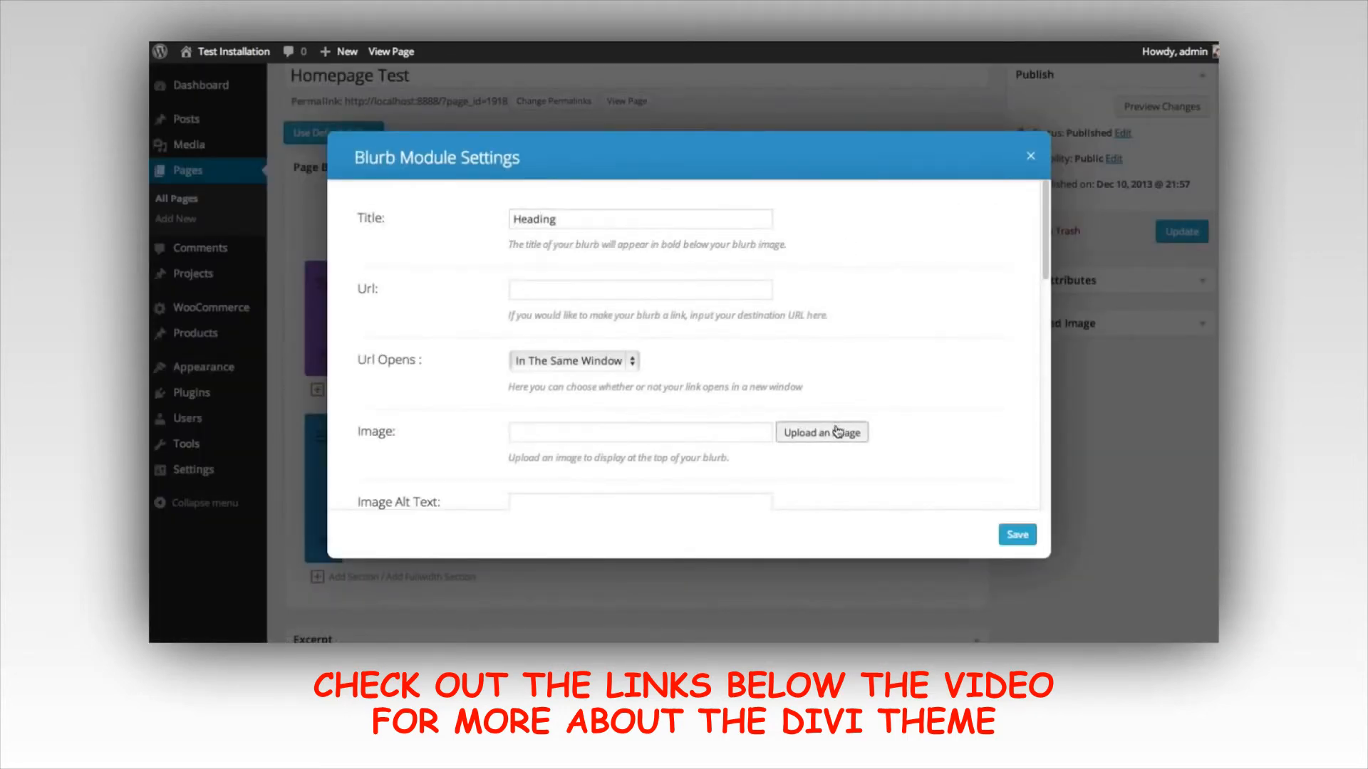
pyautogui.click(826, 432)
pyautogui.click(671, 339)
pyautogui.click(1175, 612)
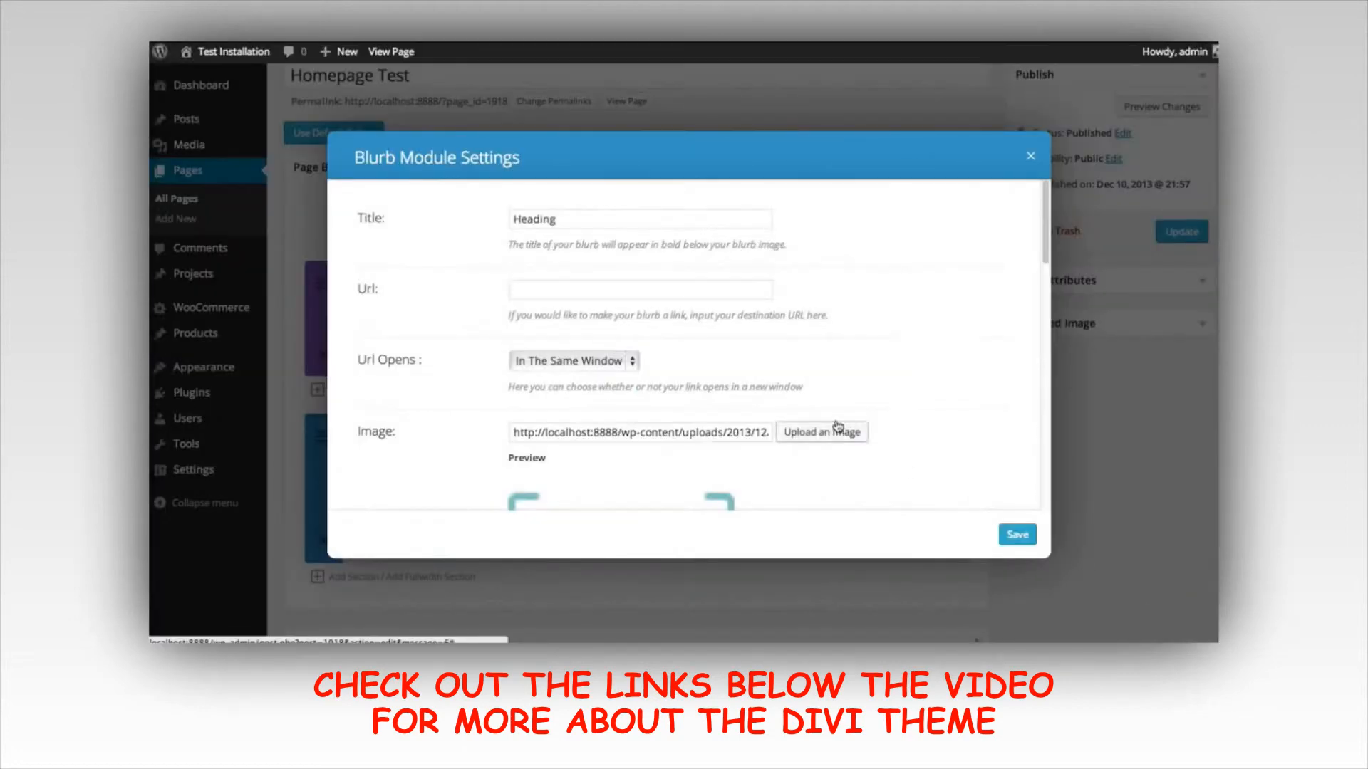
# Fill the third blurb's content with the paragraph starting "Divi's layout has been designed with mobile devices in mind" and save the module
pyautogui.scroll(-9, 838, 427)
pyautogui.click(796, 420)
pyautogui.write('Divi’s layout has been designed with mobile devices in mind. No matter how you use it, and no matter how you view it, your website is going to look great.')
pyautogui.click(1015, 535)
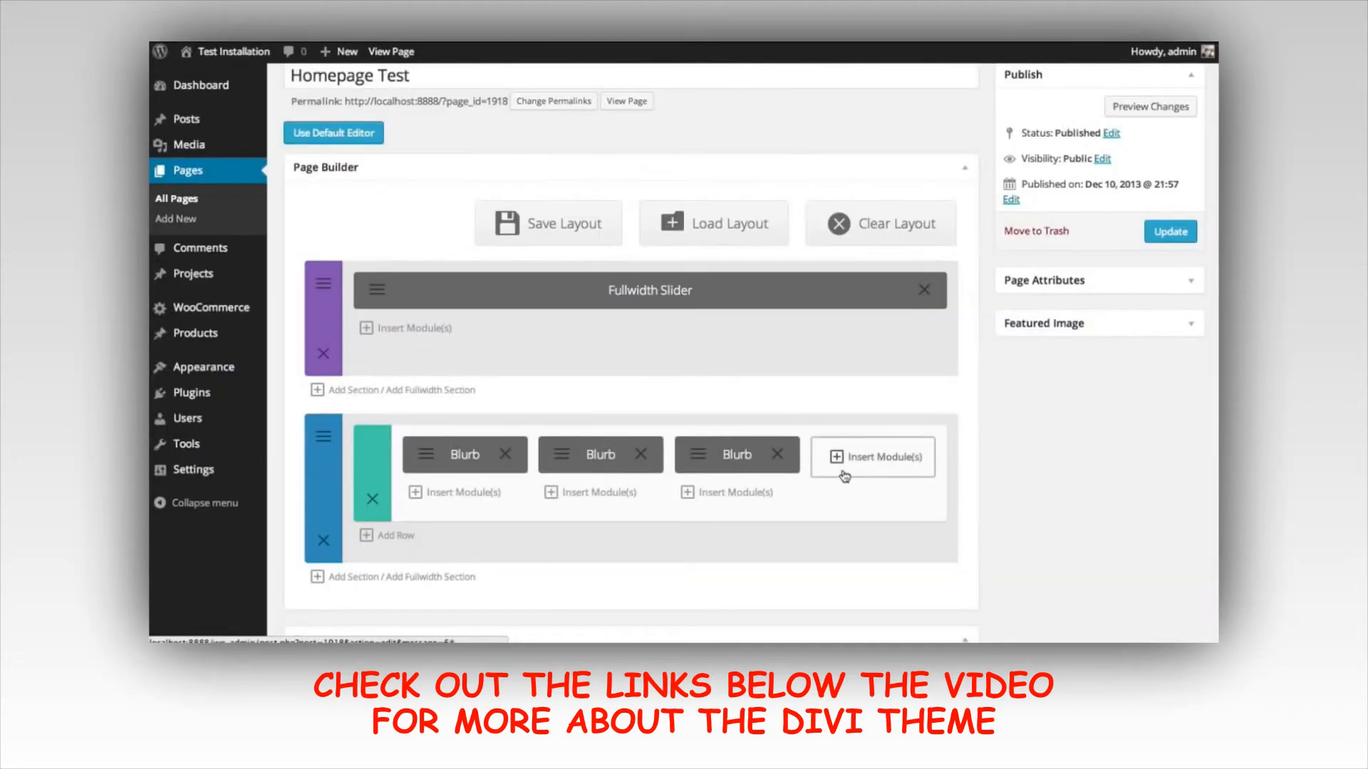
# Add a Blurb module titled "Heading" to the fourth column
pyautogui.click(829, 594)
pyautogui.click(827, 228)
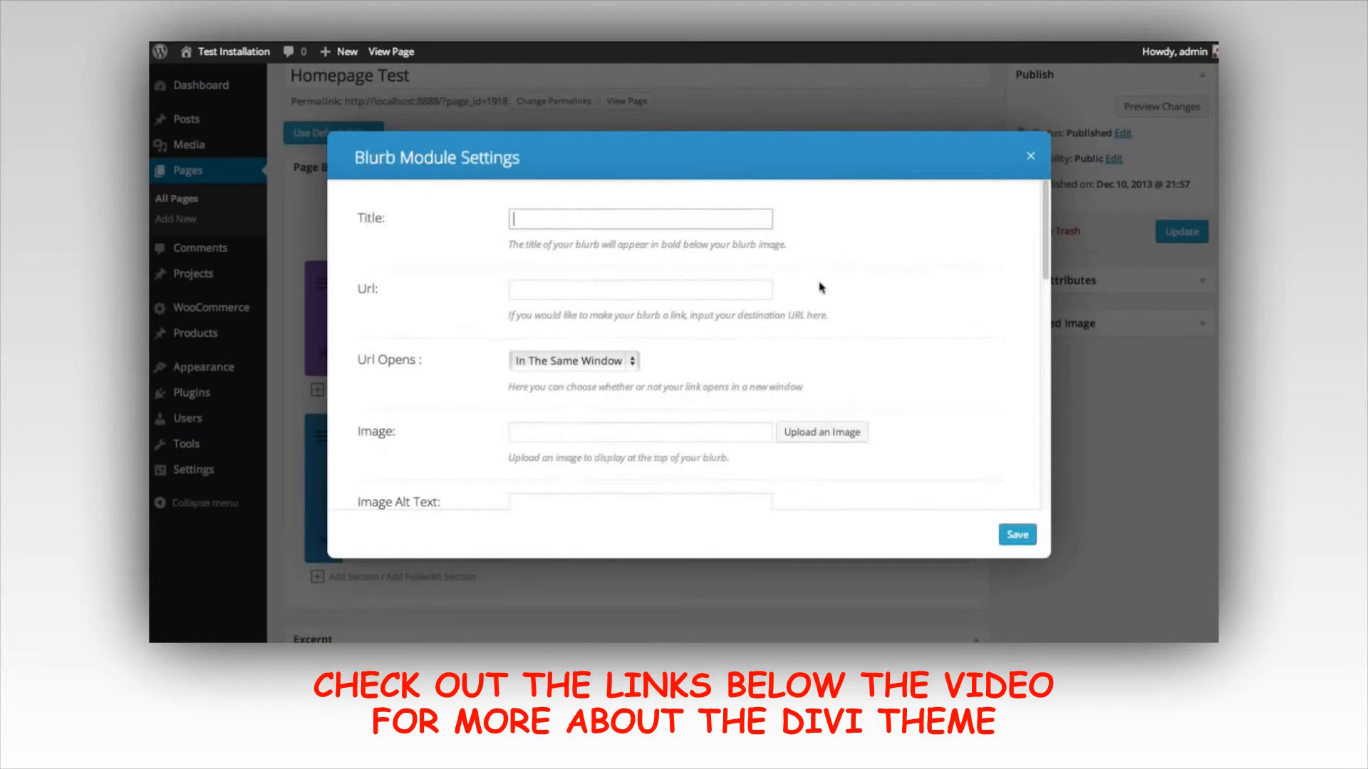
pyautogui.write('Heading')
# Set the icon with a plus sign and dashed frame as the fourth blurb's image, fill in the same Divi layout text and save
pyautogui.scroll(-2, 802, 382)
pyautogui.click(805, 326)
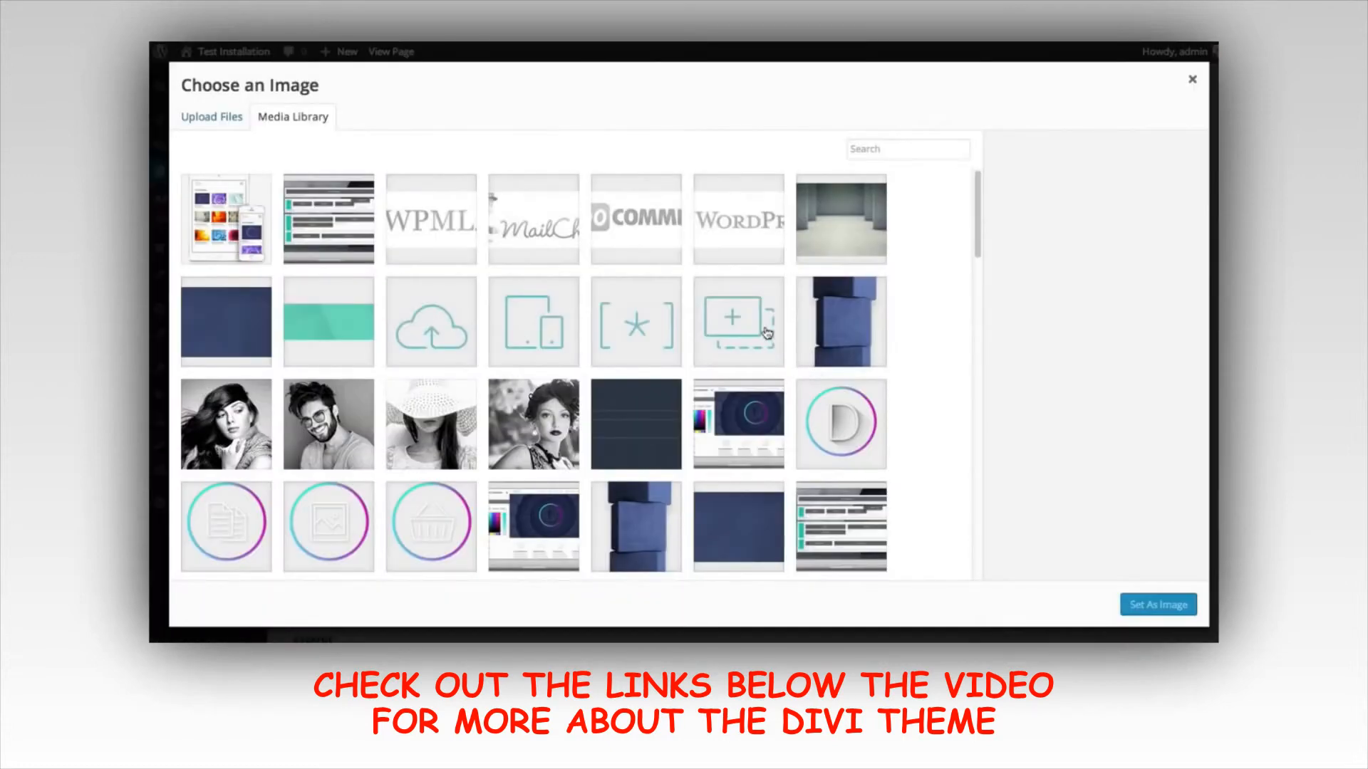
pyautogui.click(764, 331)
pyautogui.click(1158, 605)
pyautogui.scroll(-3, 783, 421)
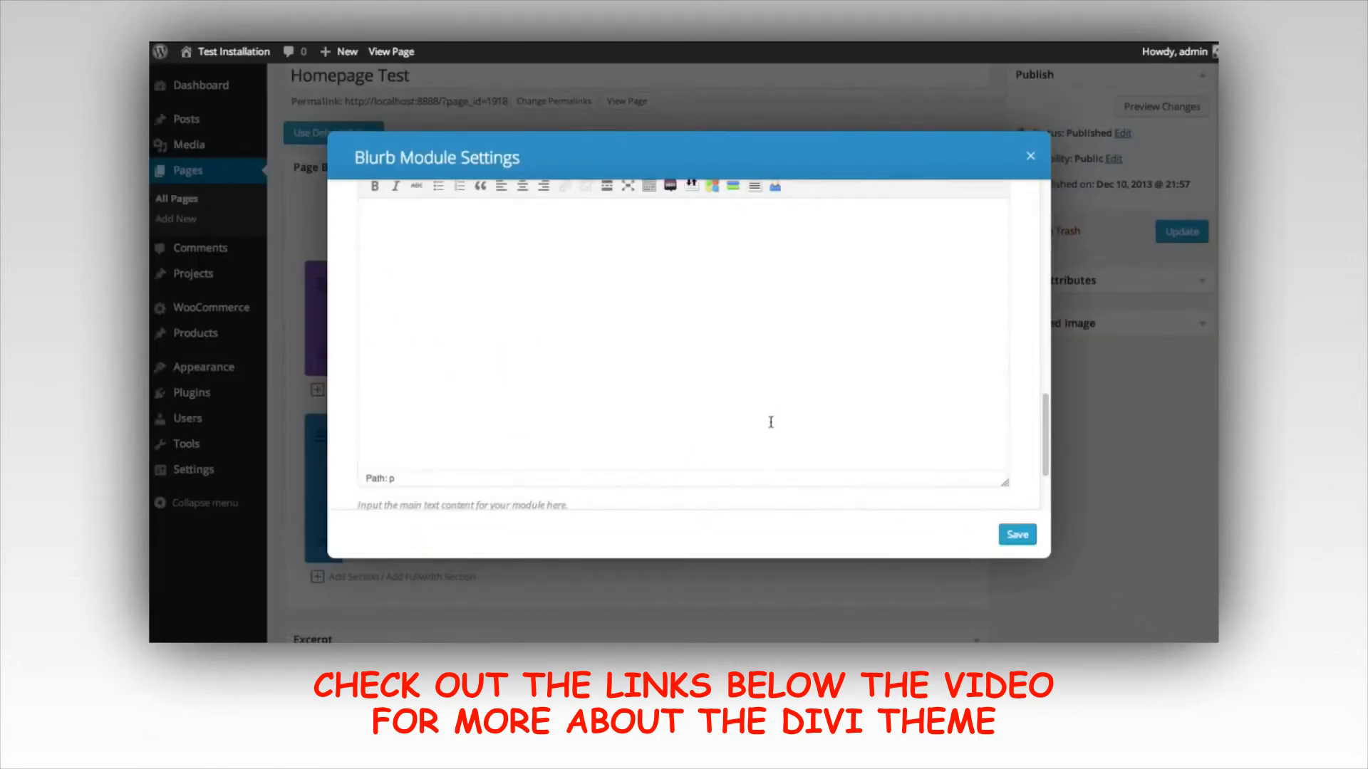
pyautogui.click(1018, 535)
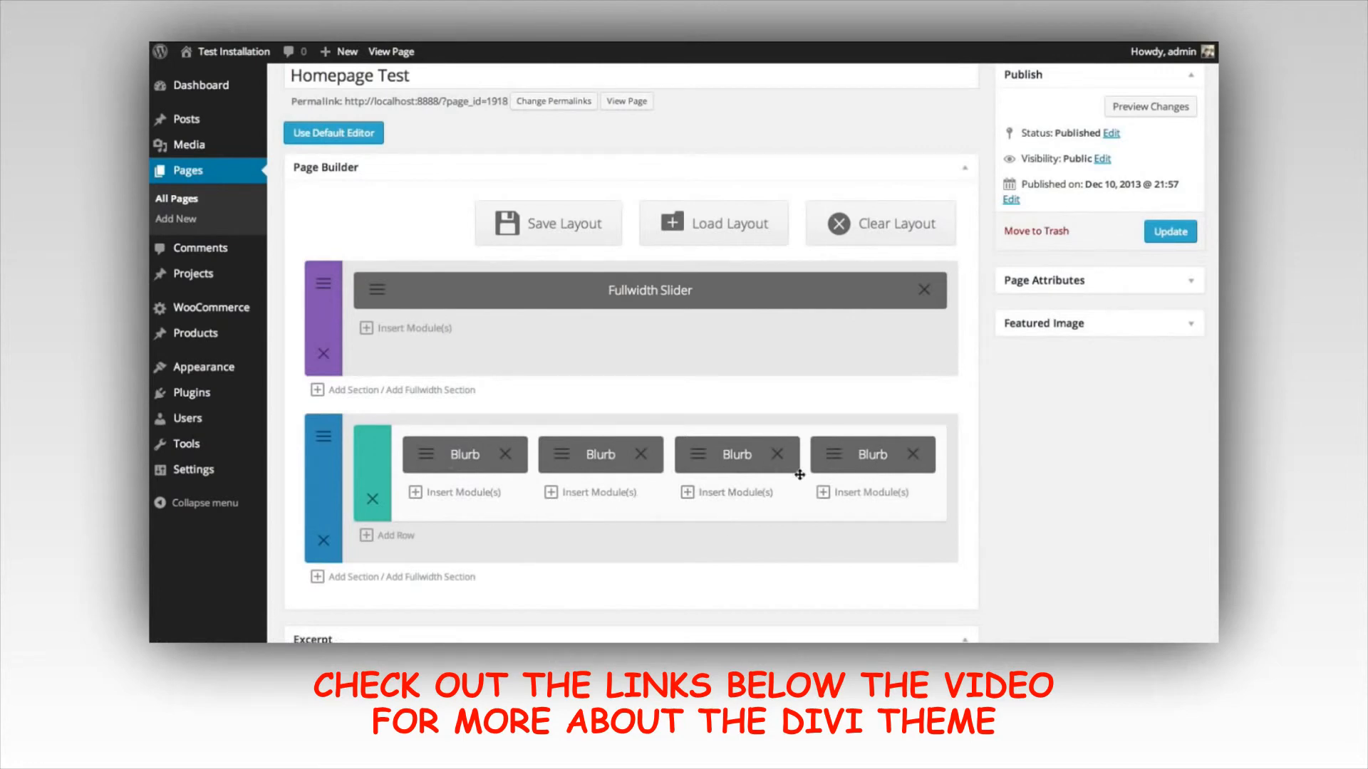
# Preview the page changes and examine the slider and the four blurbs below it
pyautogui.scroll(2, 799, 474)
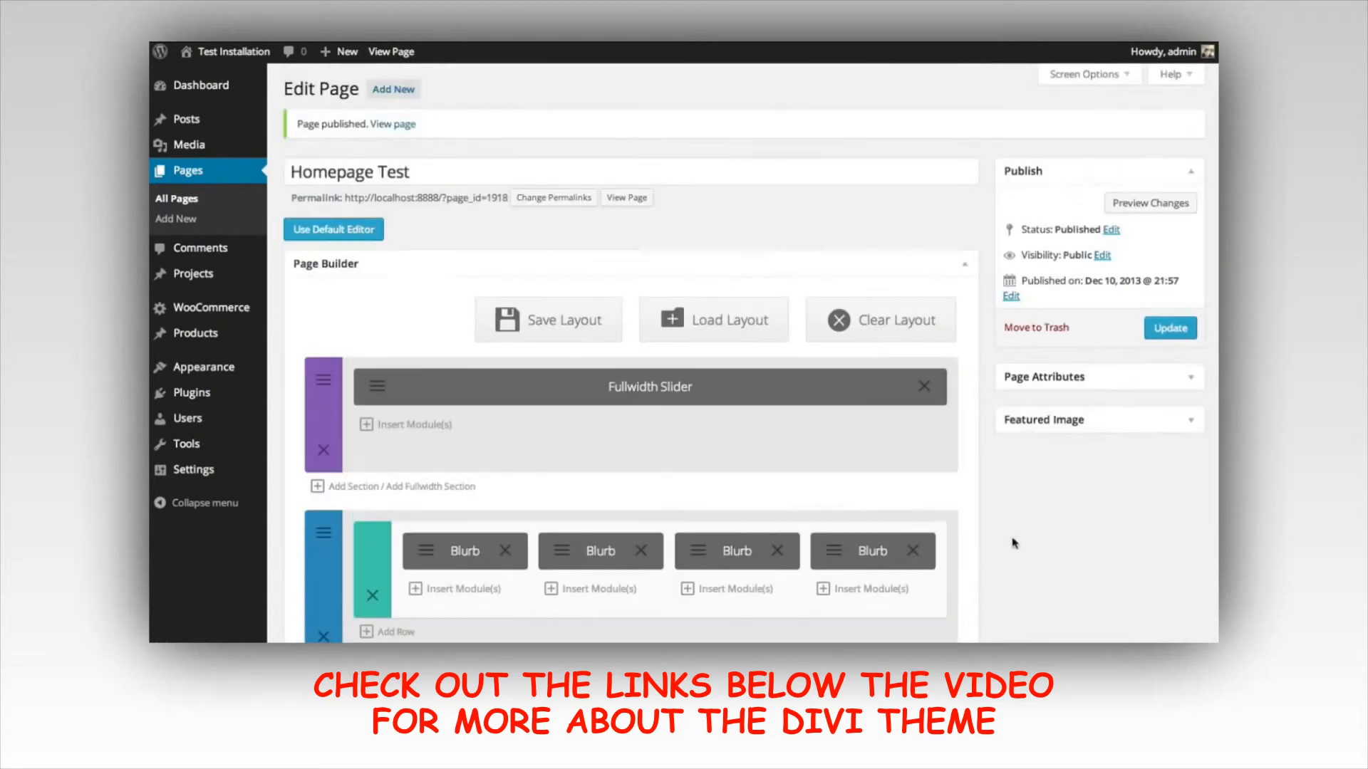
pyautogui.click(1148, 204)
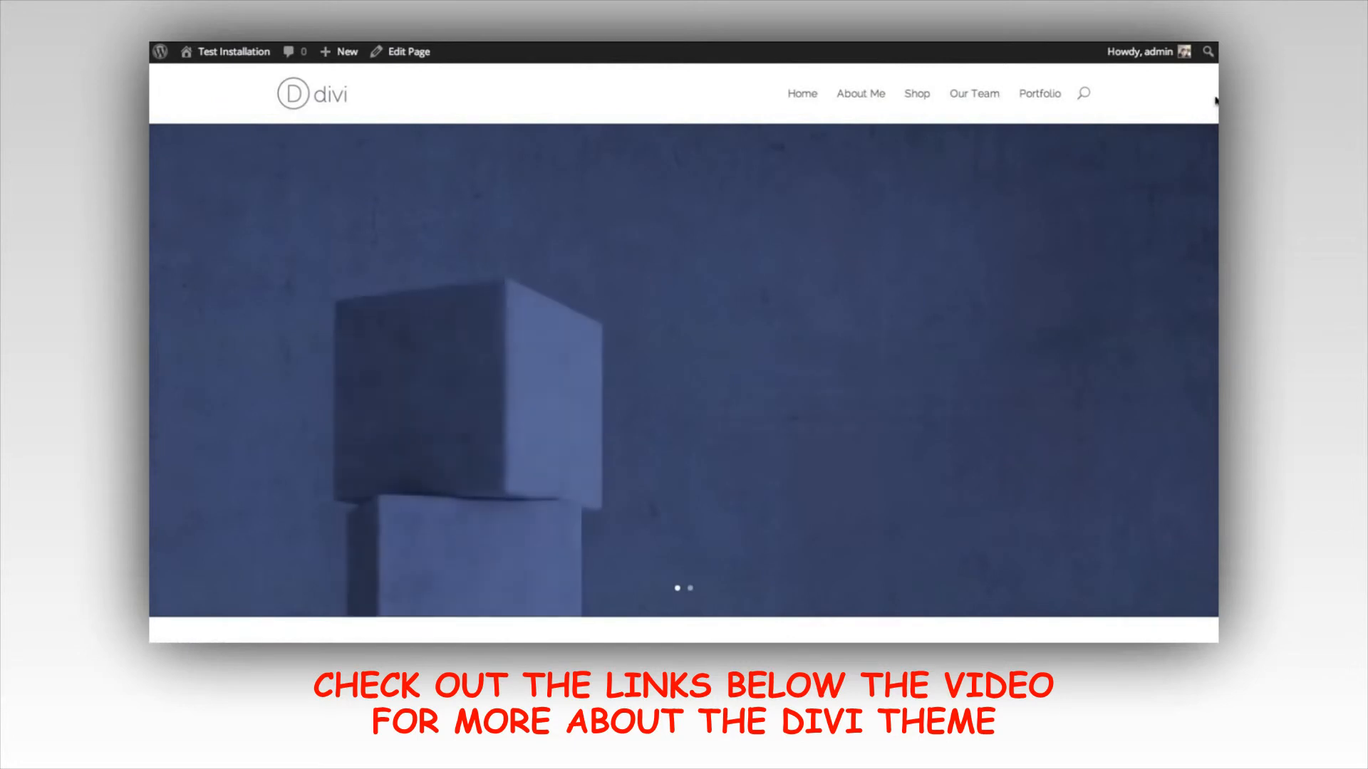
pyautogui.scroll(-4, 1216, 101)
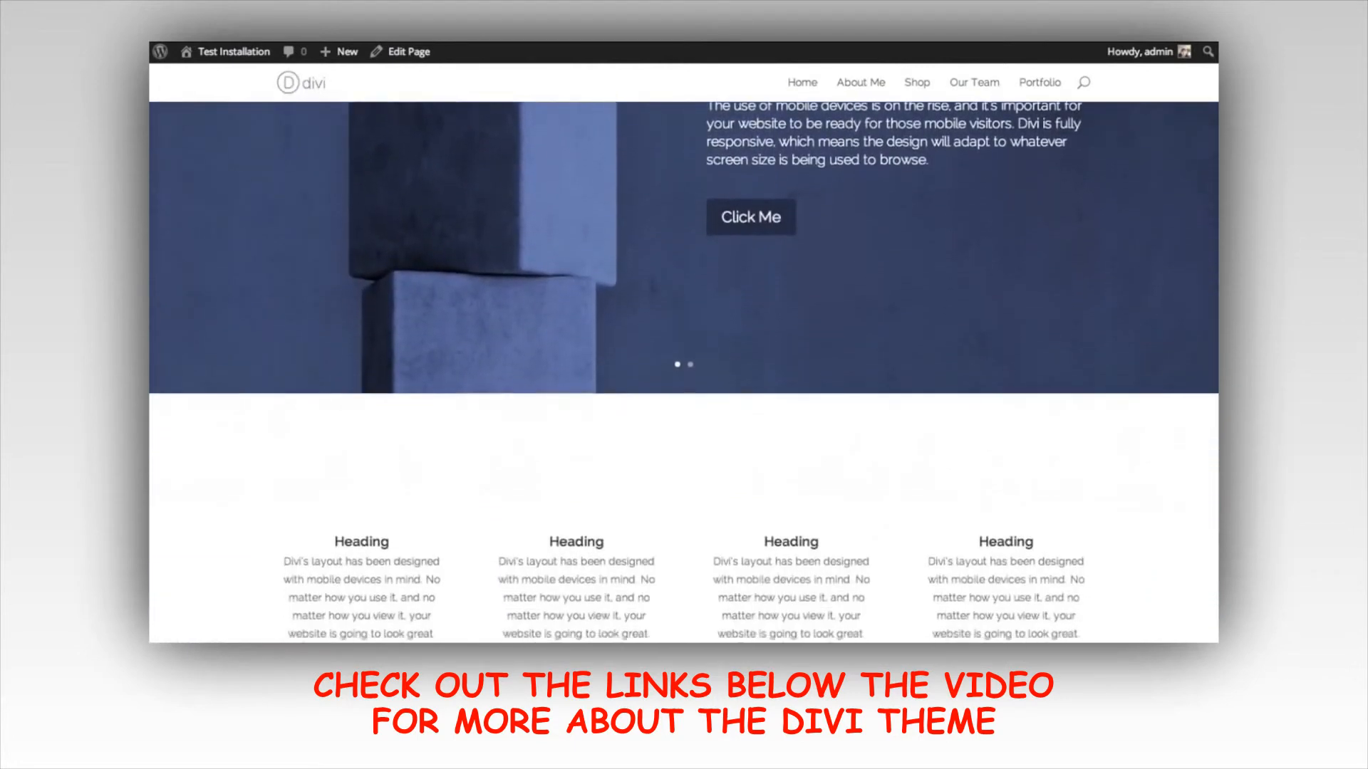
pyautogui.scroll(-2, 667, 470)
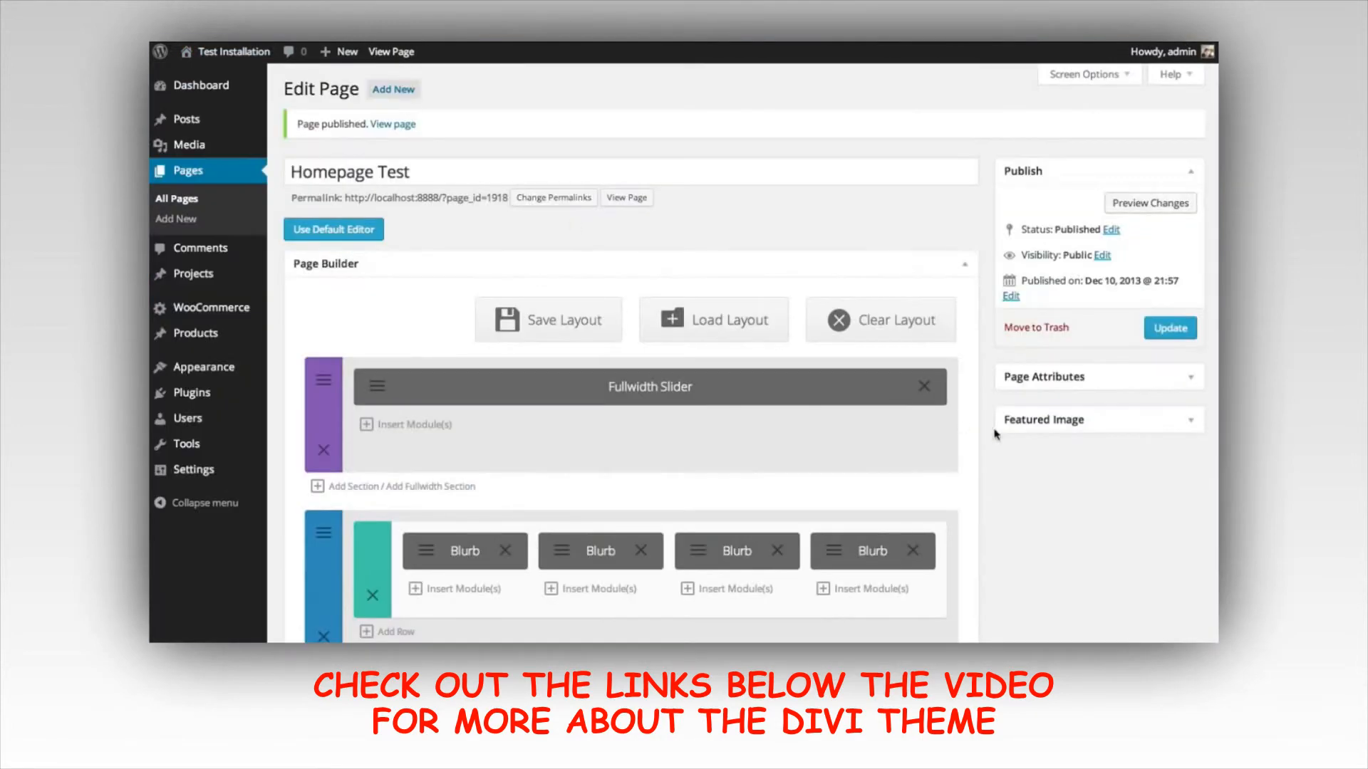
# Add a standard section below the blurb section and give its row a 2/3 and 1/3 column layout
pyautogui.scroll(-3, 1012, 439)
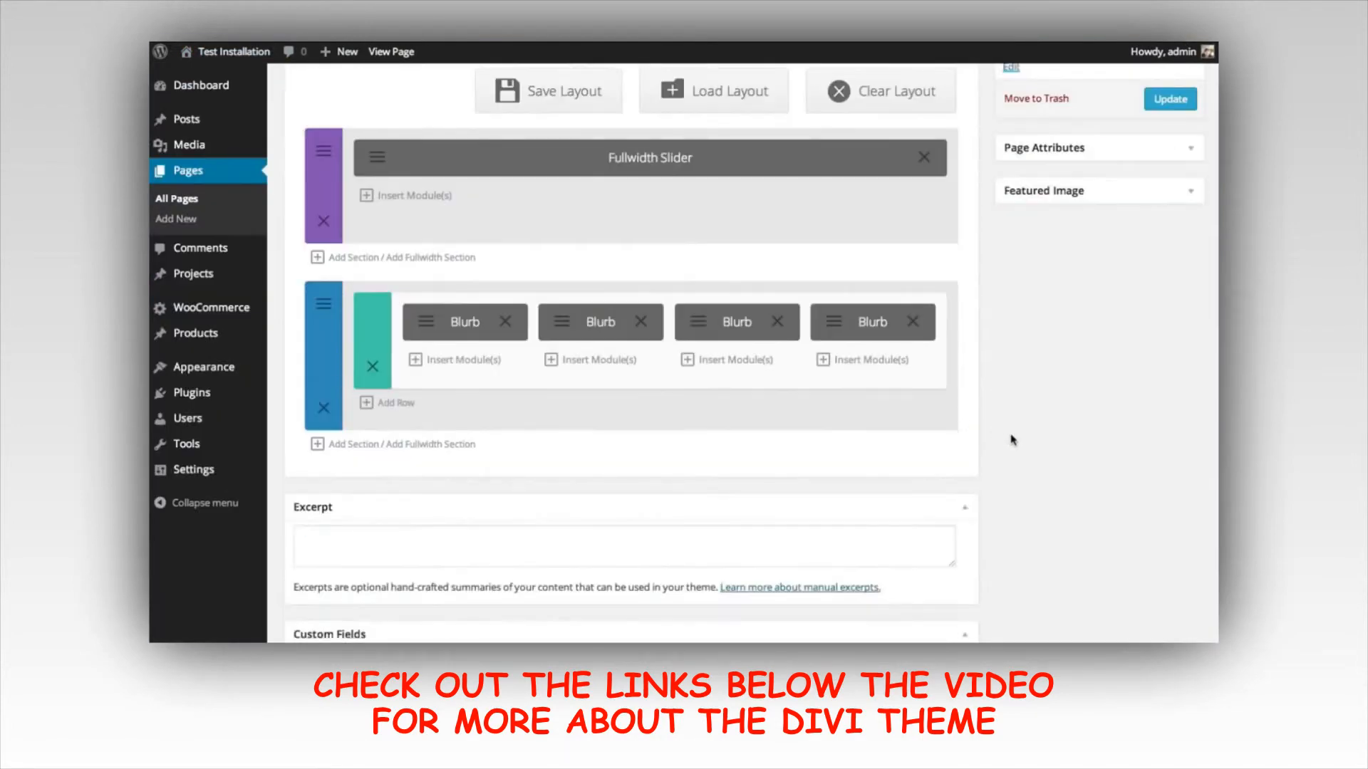
pyautogui.click(351, 445)
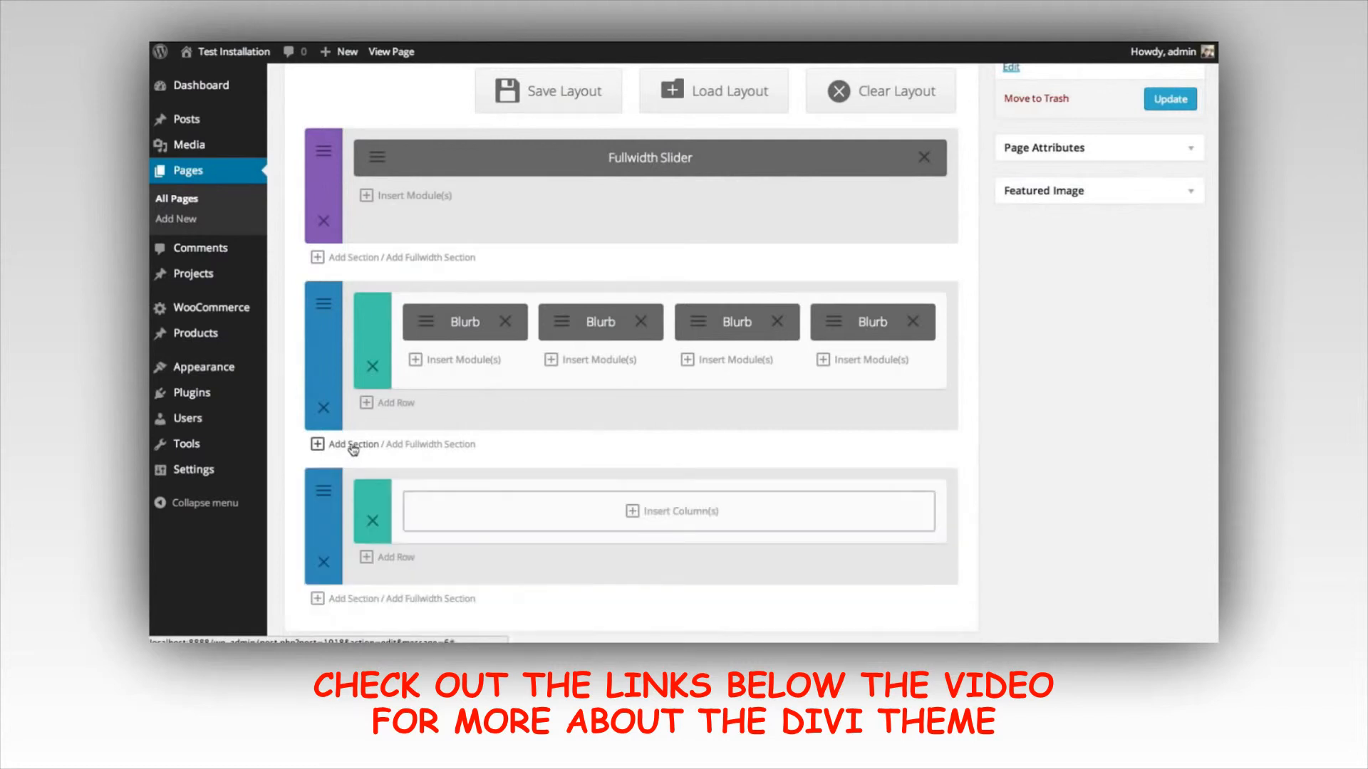
pyautogui.click(590, 527)
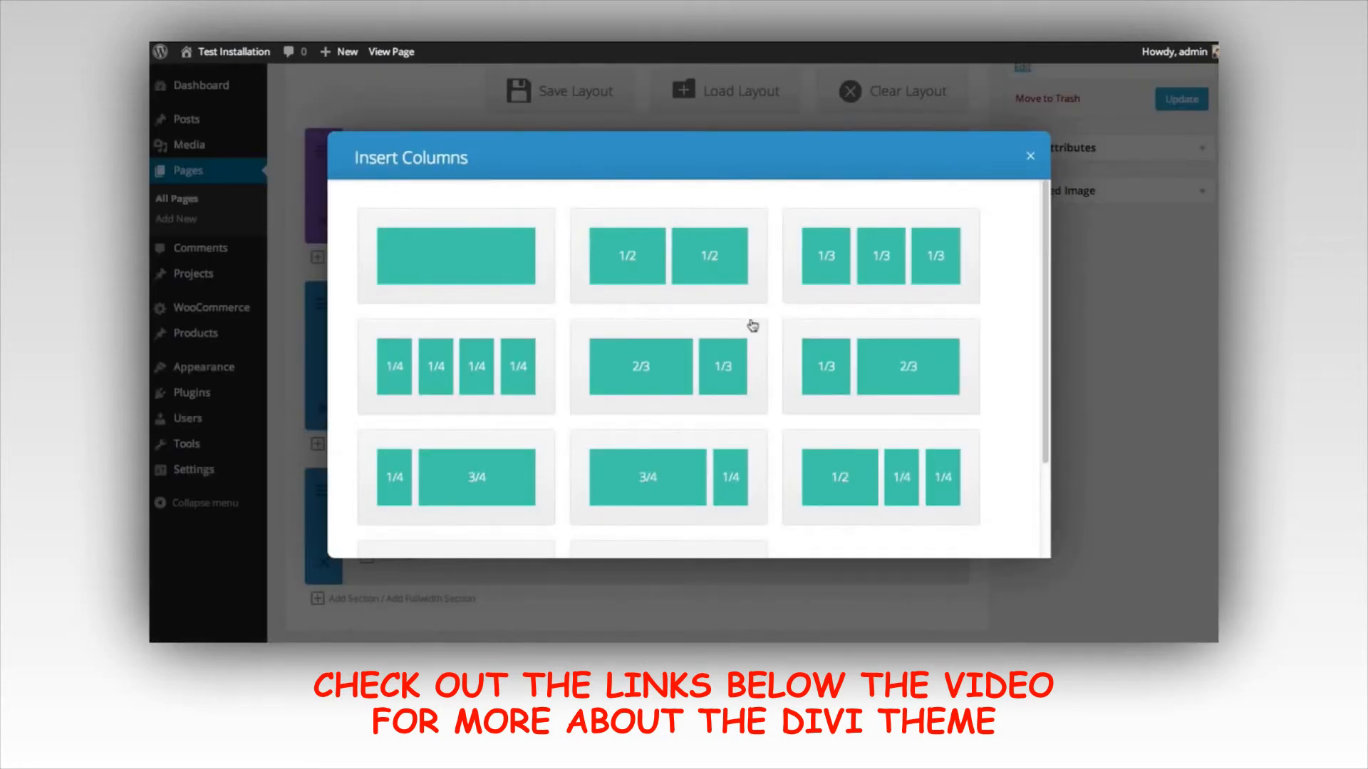
pyautogui.scroll(-2, 752, 312)
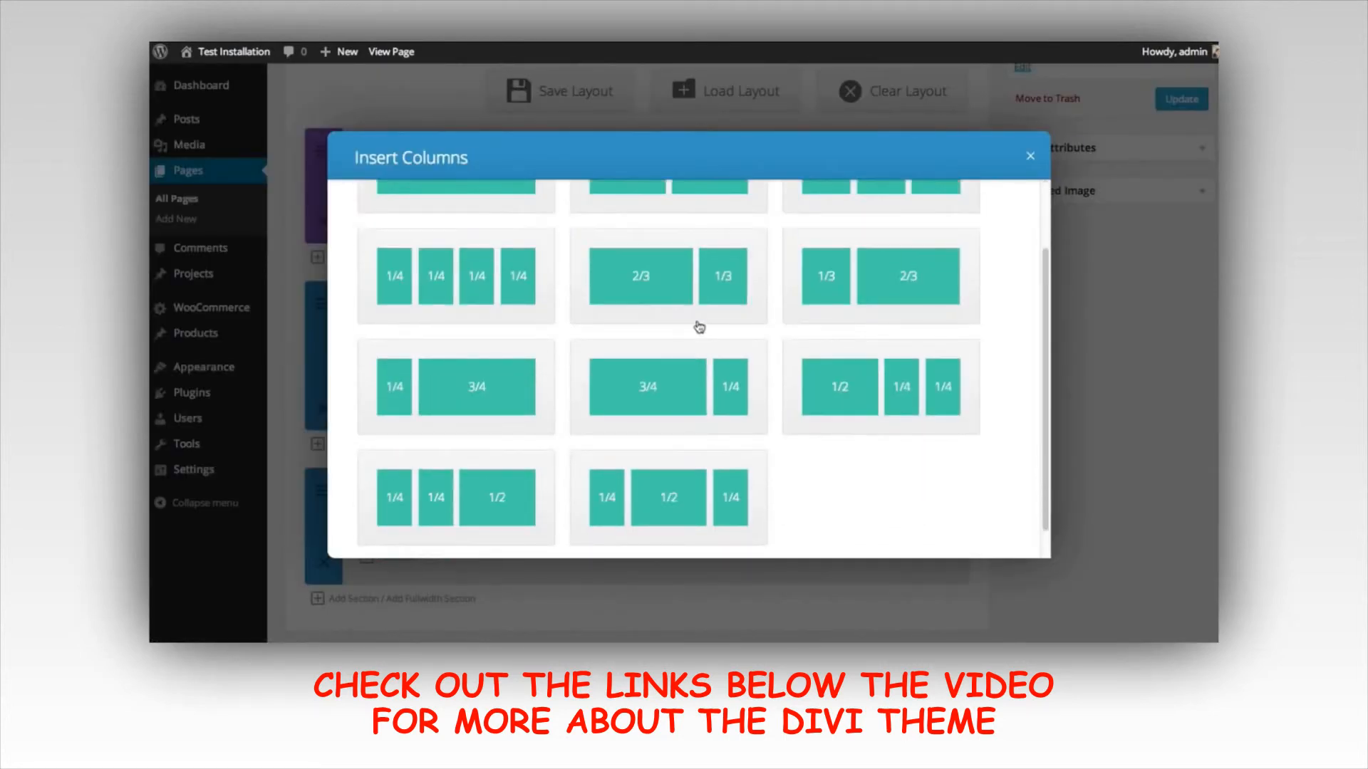
pyautogui.click(651, 281)
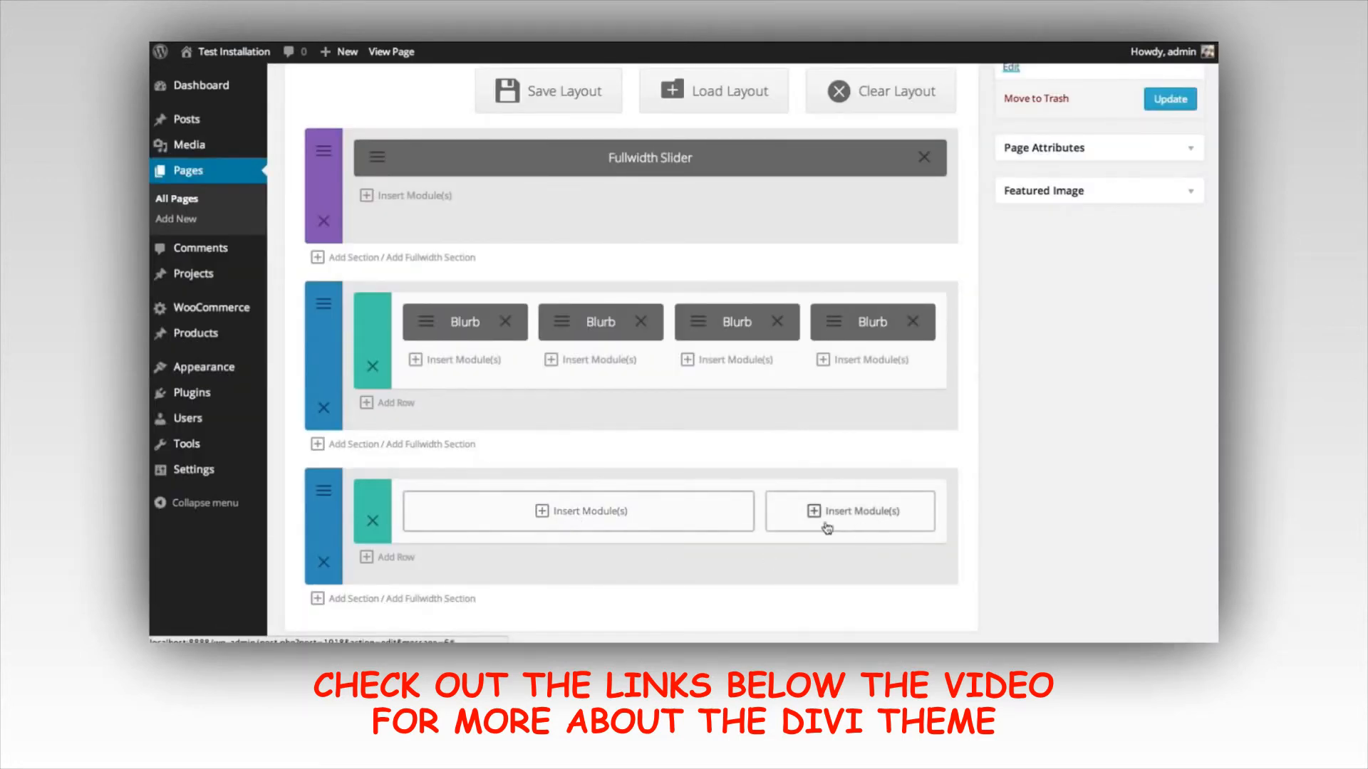
# Add an Image module to the 2/3 column using the tablet-and-phone portfolio picture from the media library, and save it
pyautogui.click(579, 518)
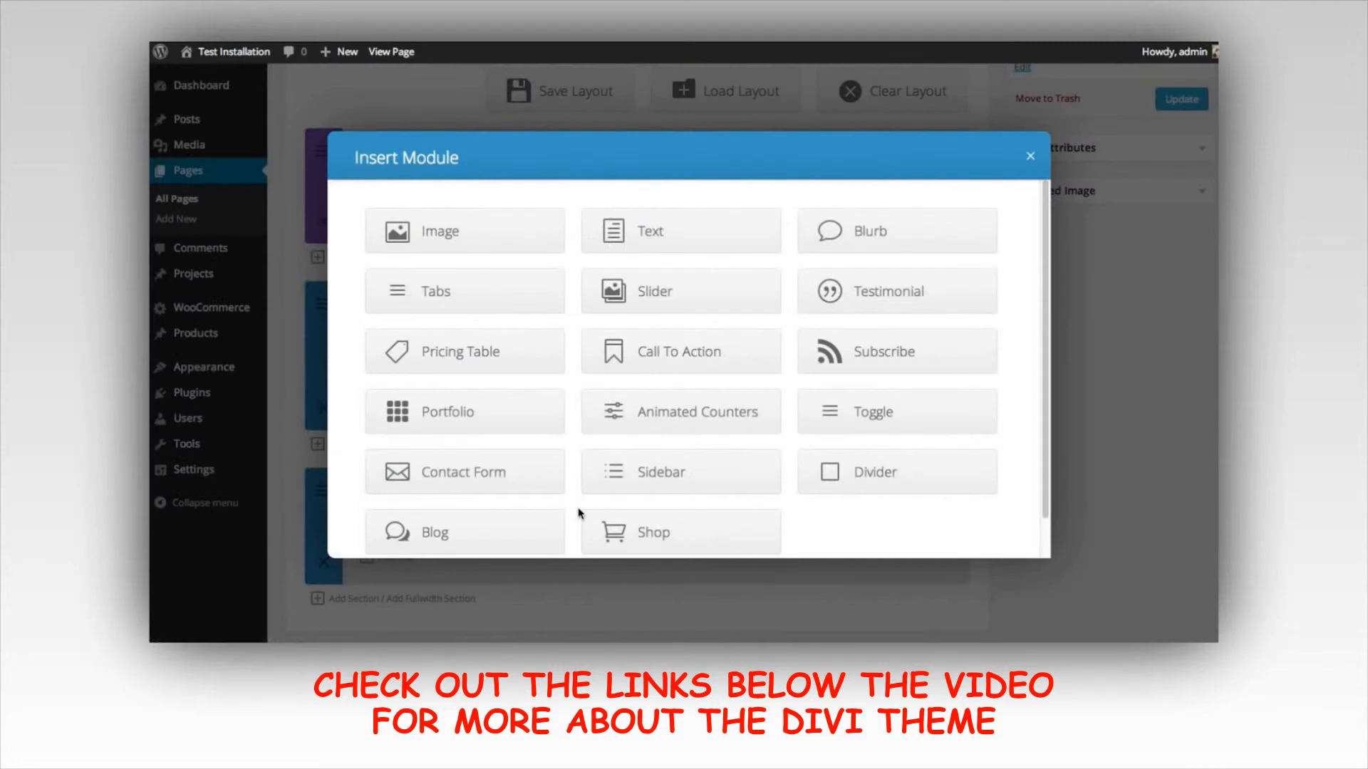
pyautogui.click(458, 230)
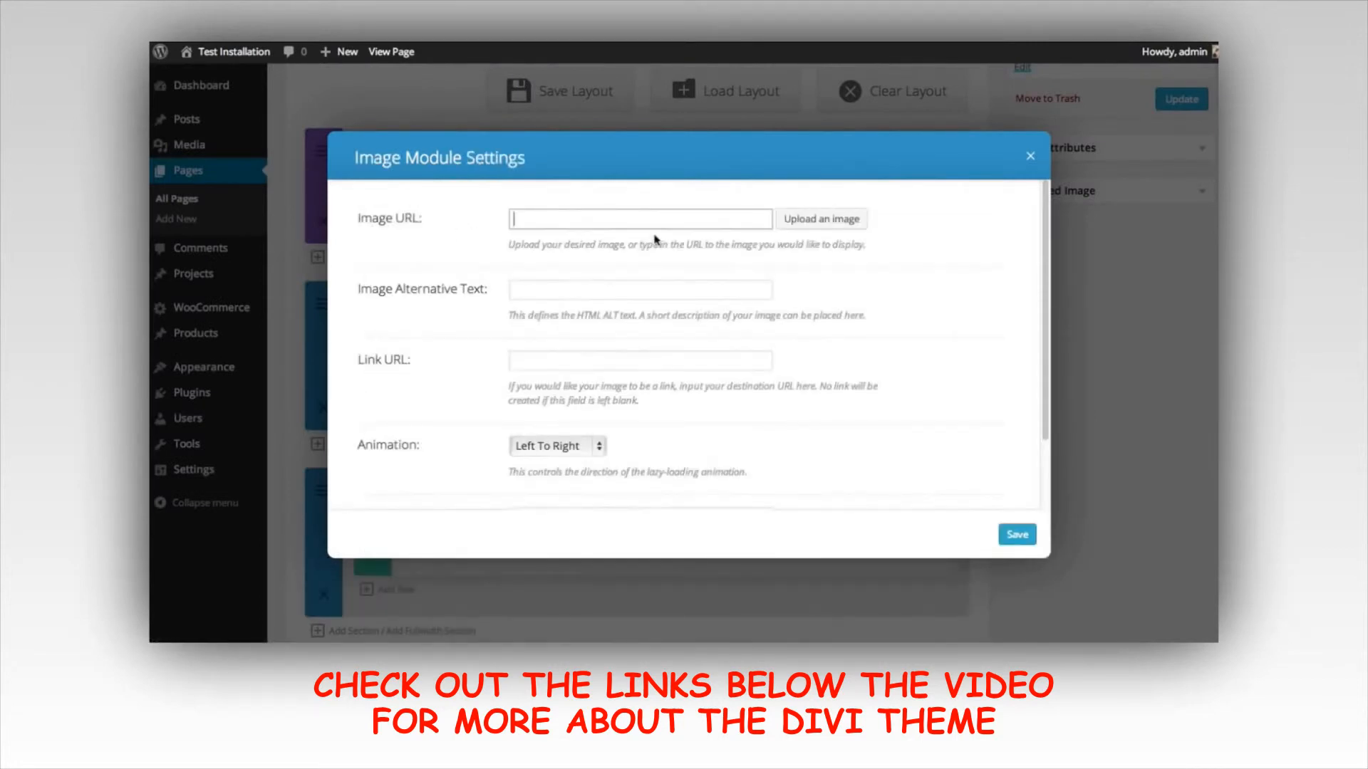
pyautogui.click(815, 226)
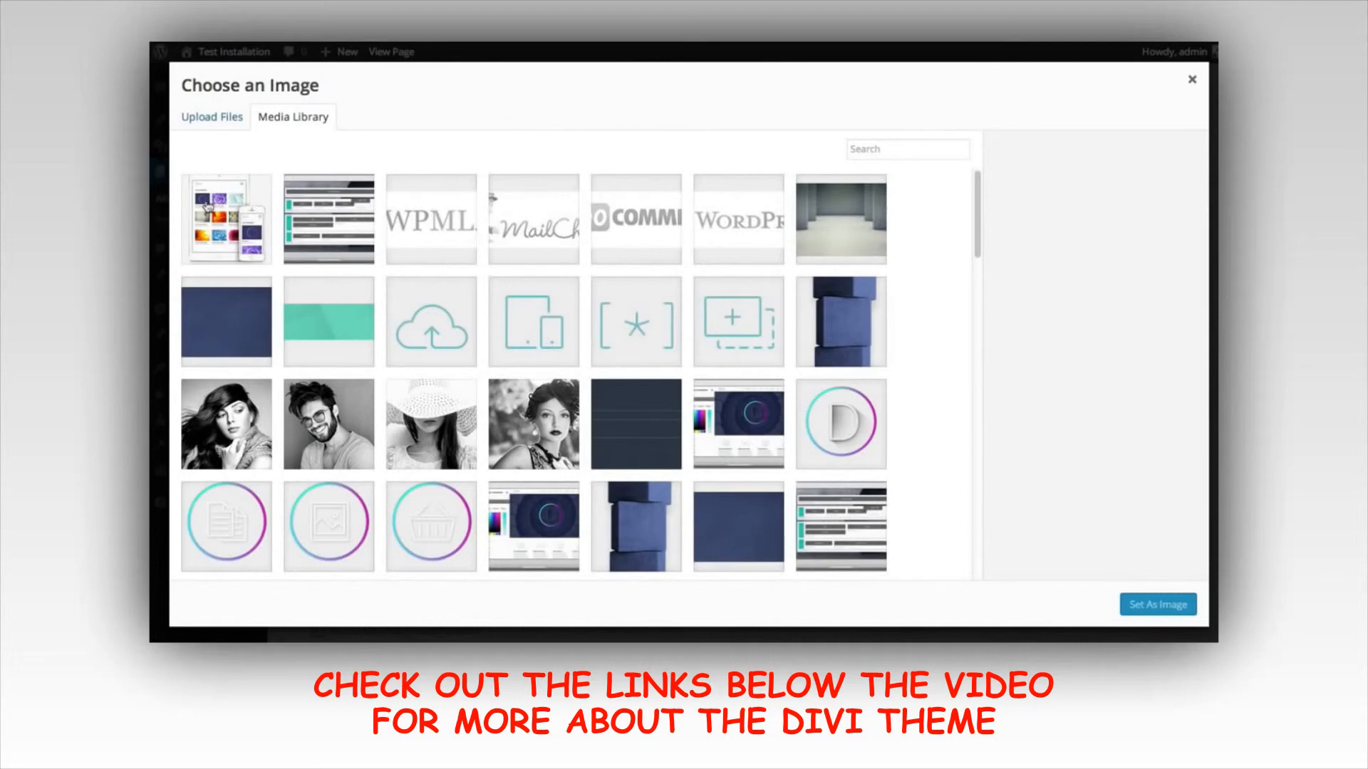
pyautogui.click(206, 208)
pyautogui.click(1137, 599)
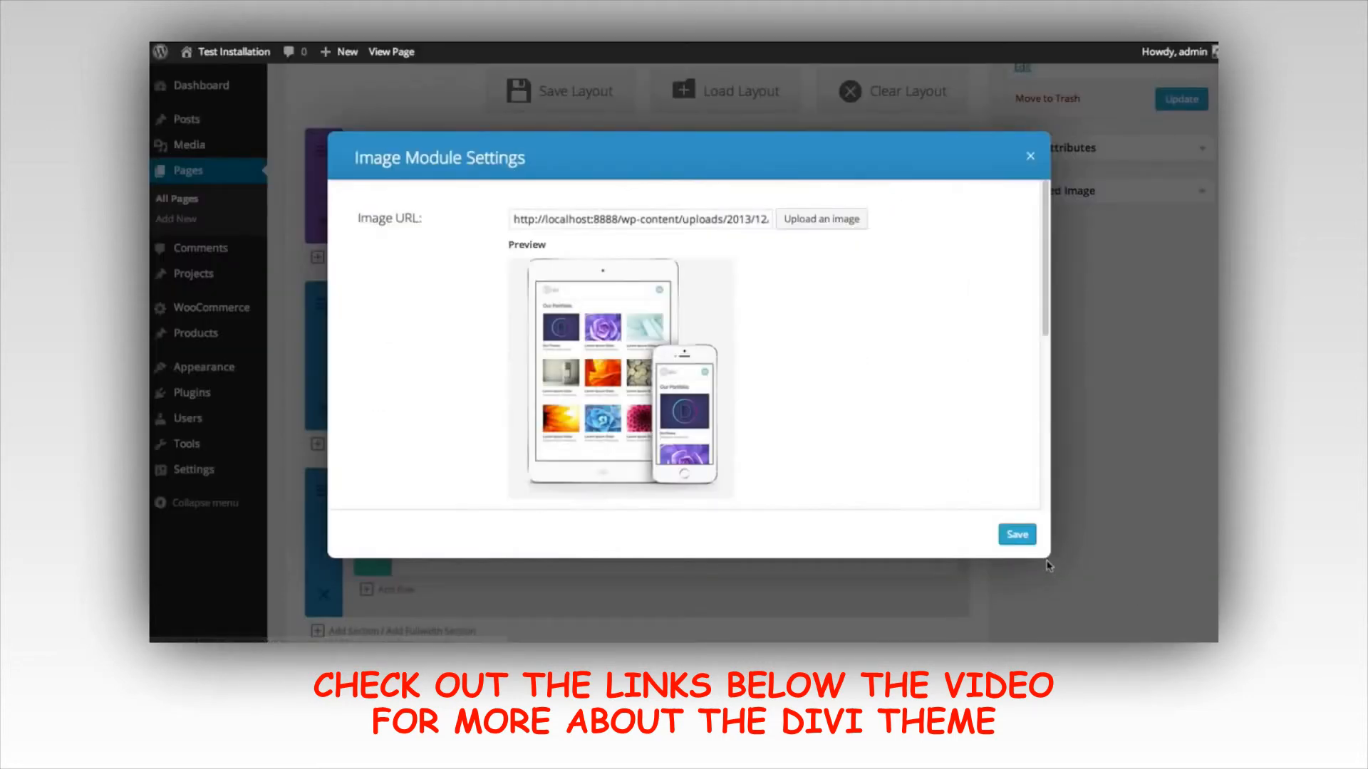
pyautogui.click(1018, 534)
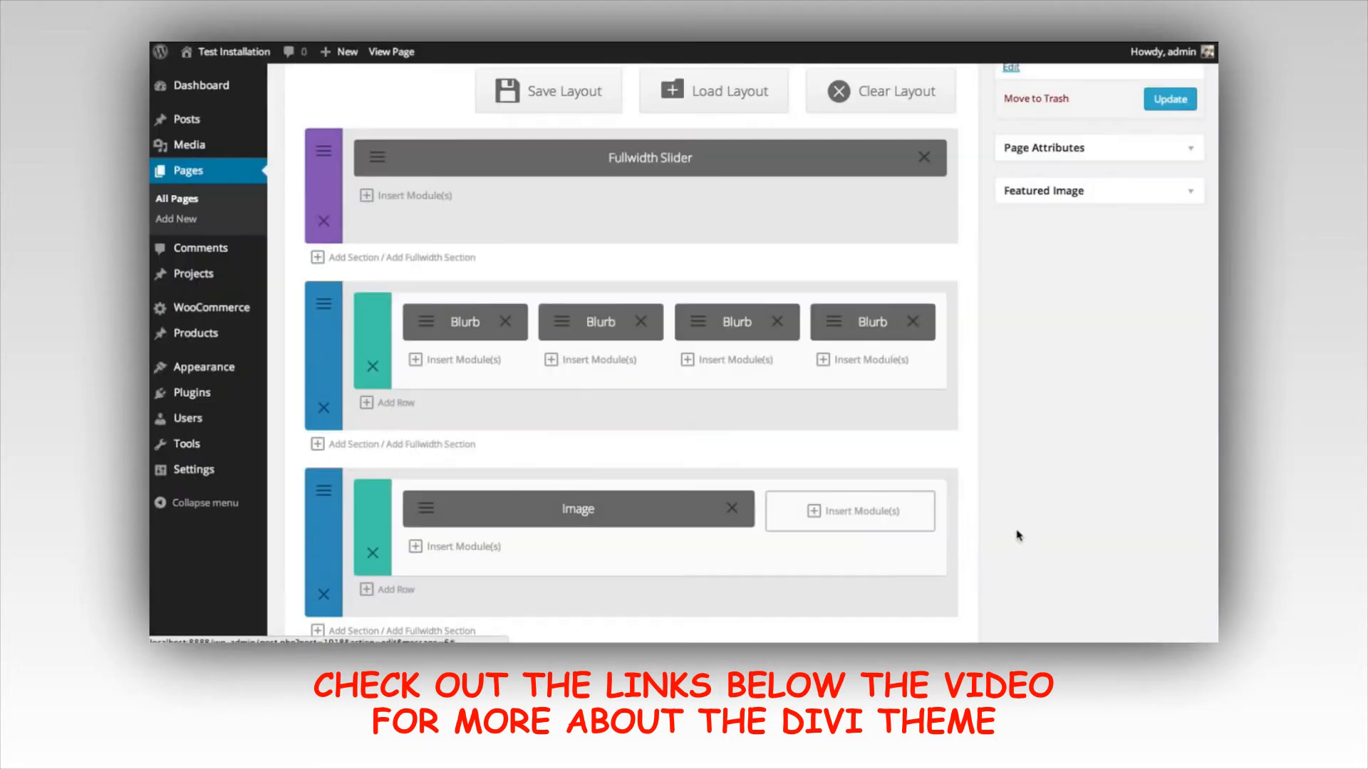
# Add a Text module to the 1/3 column, paste the copied text as its content and save it
pyautogui.click(850, 513)
pyautogui.click(644, 239)
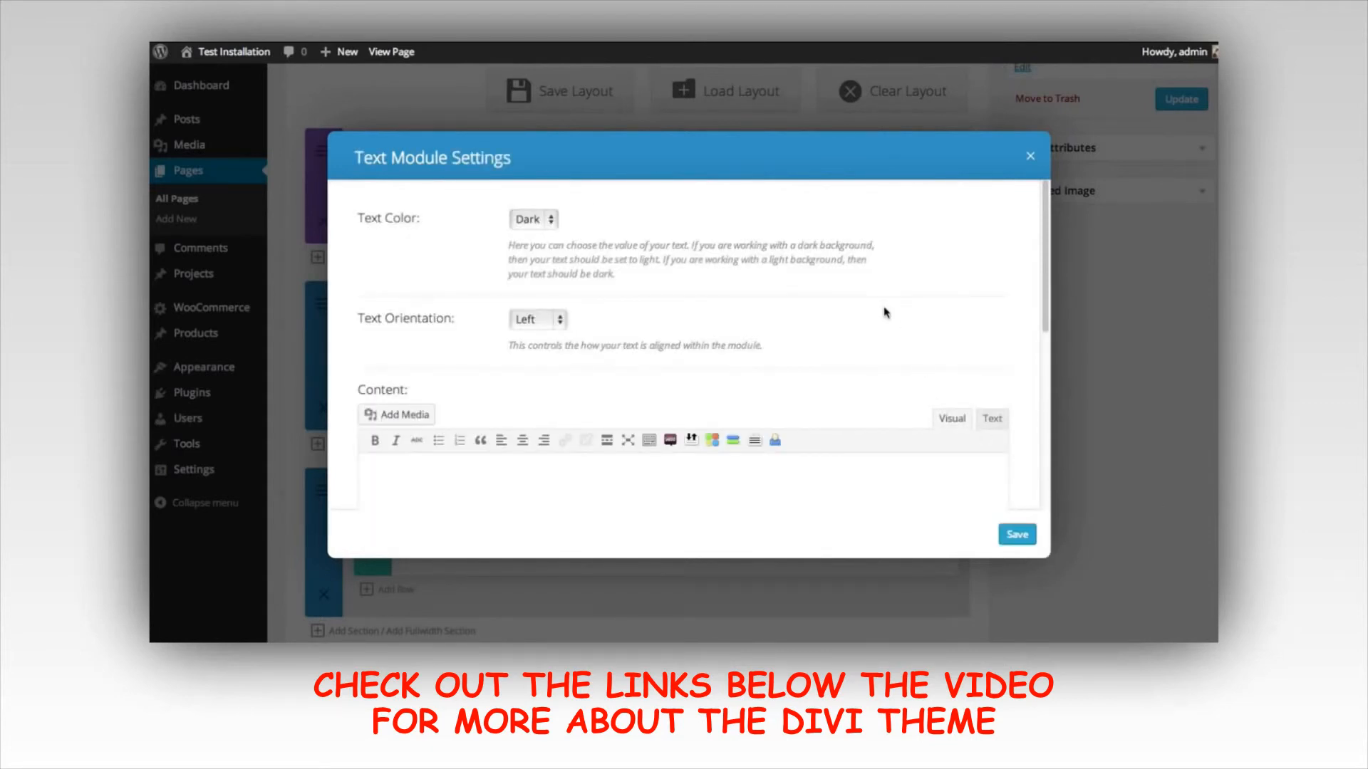
pyautogui.scroll(-1, 816, 352)
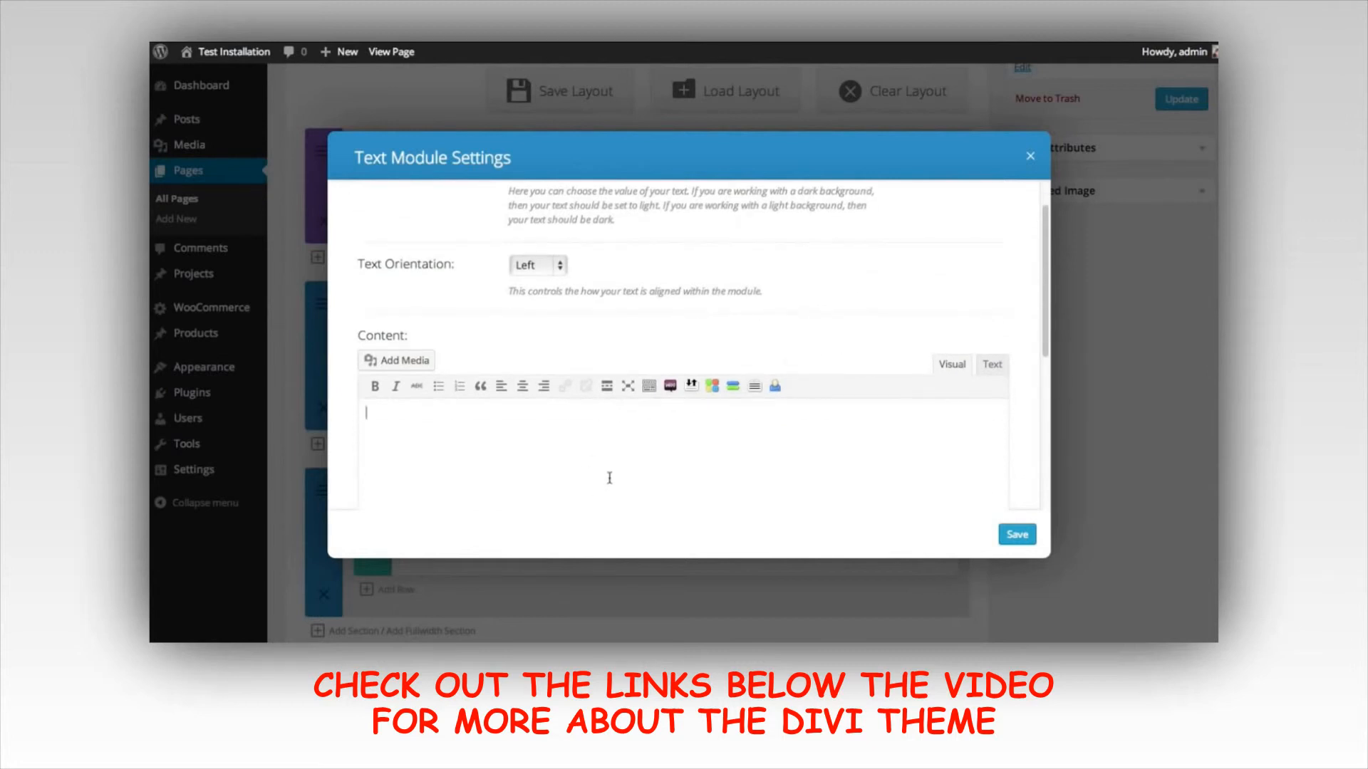
pyautogui.hotkey('ctrl', 'v')
pyautogui.click(1017, 534)
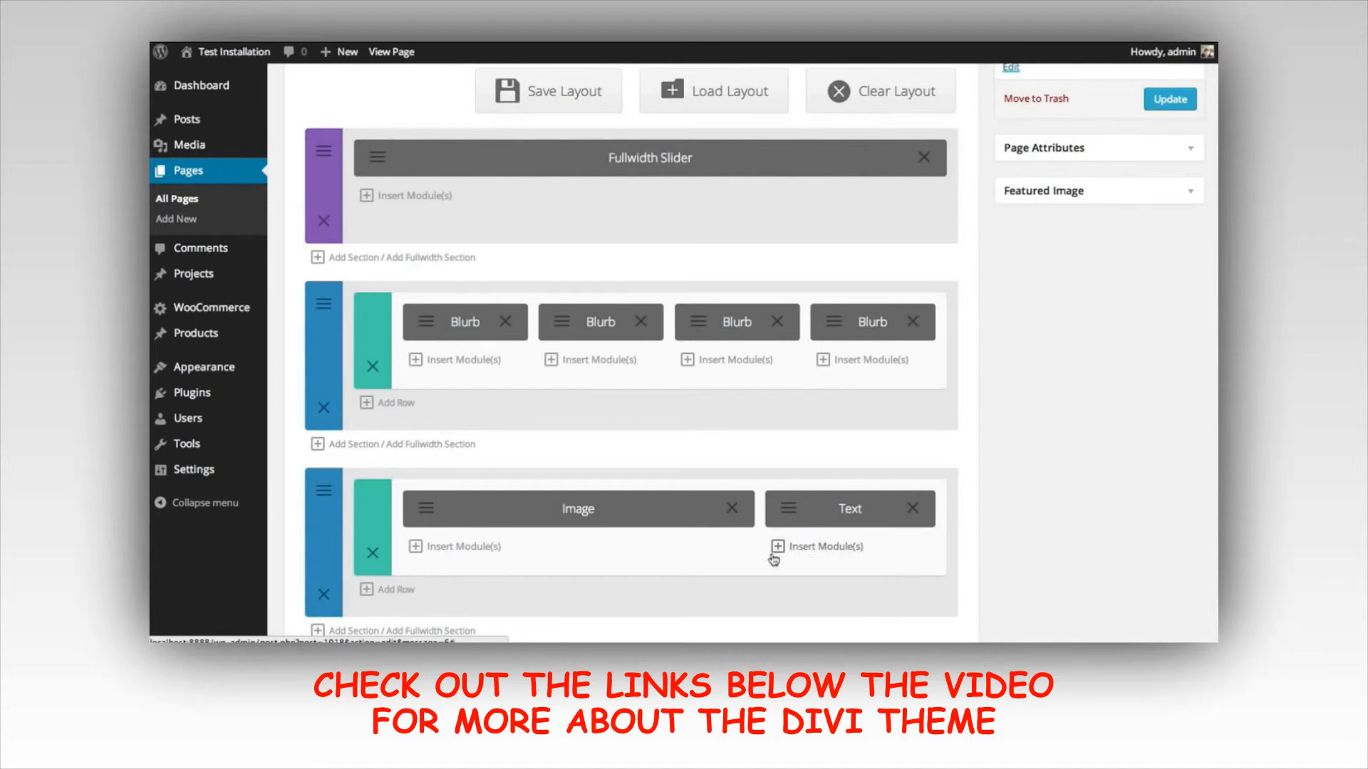
# Add an Animated Counters module below the Text module in the 1/3 column and give it a Web counter at 50 percent
pyautogui.click(823, 548)
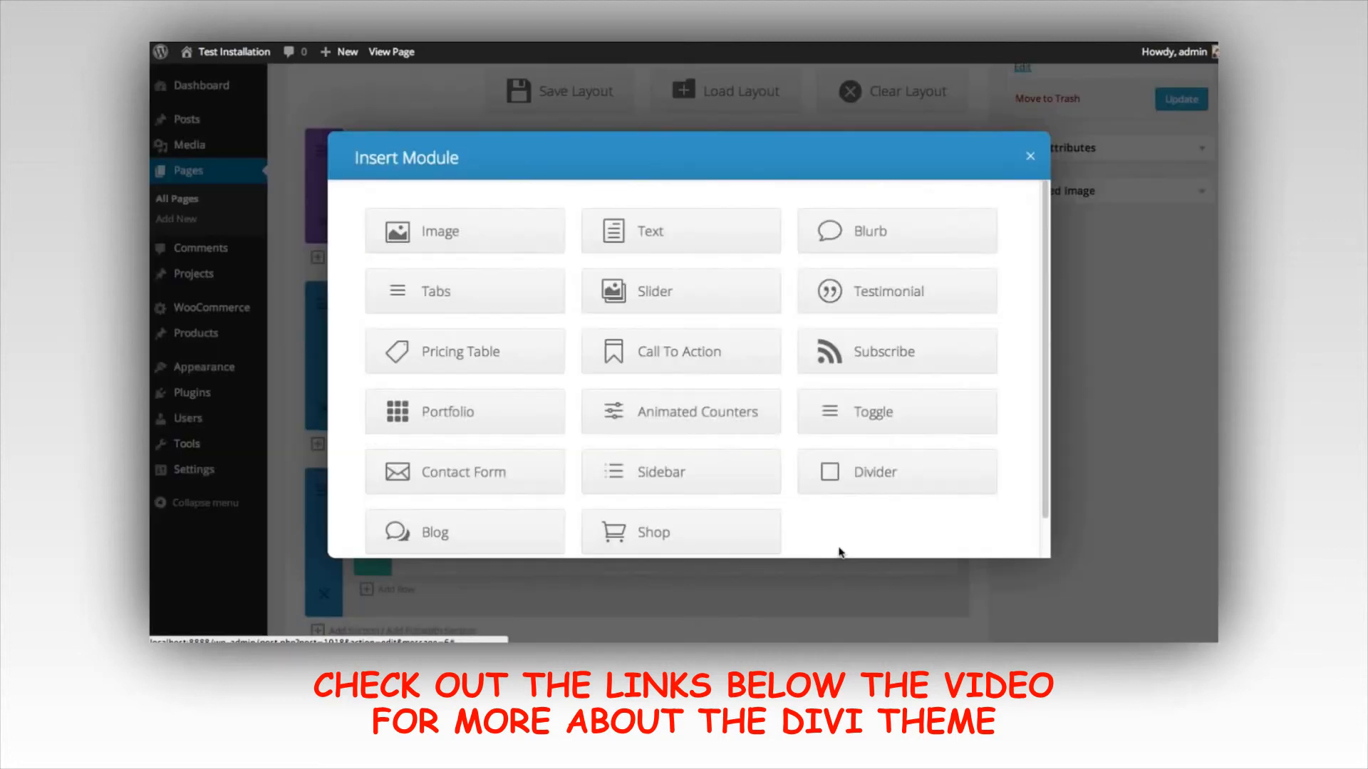
pyautogui.scroll(-1, 783, 313)
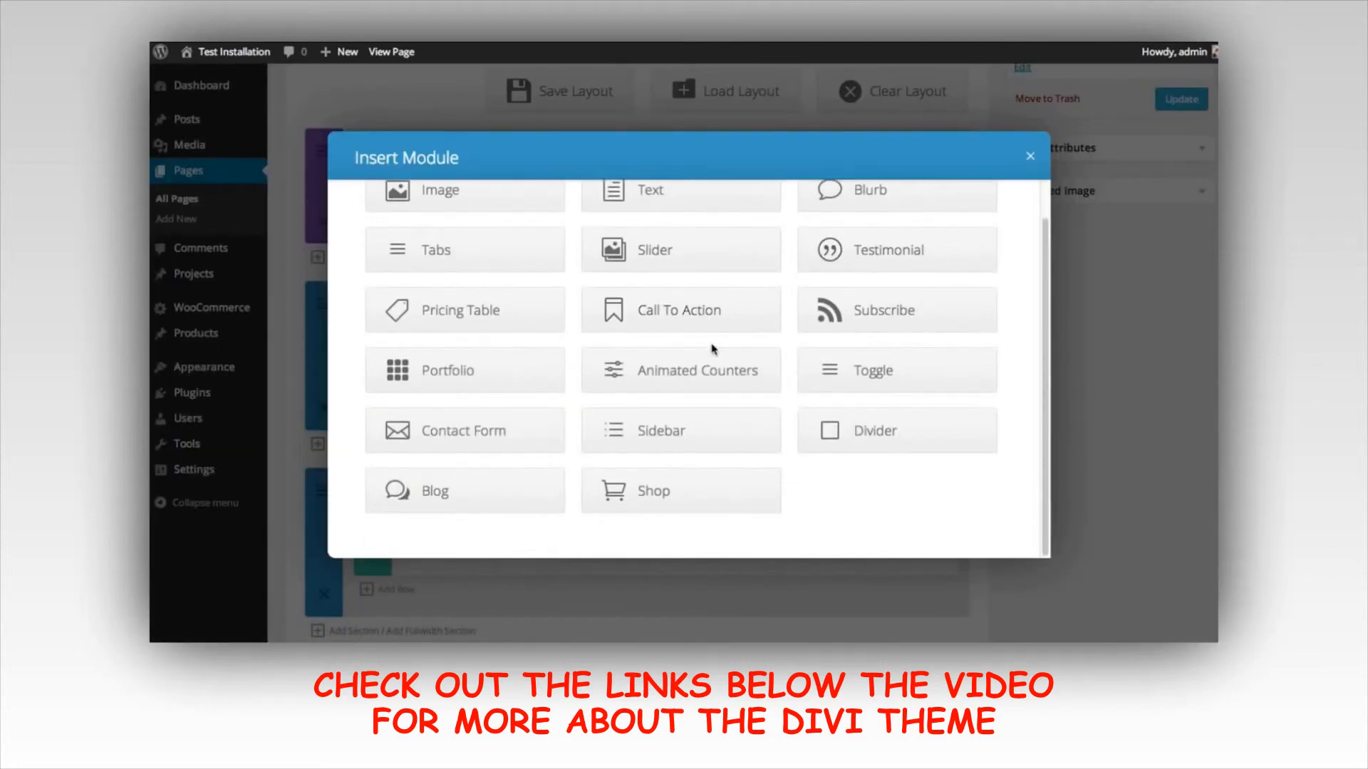
pyautogui.click(697, 371)
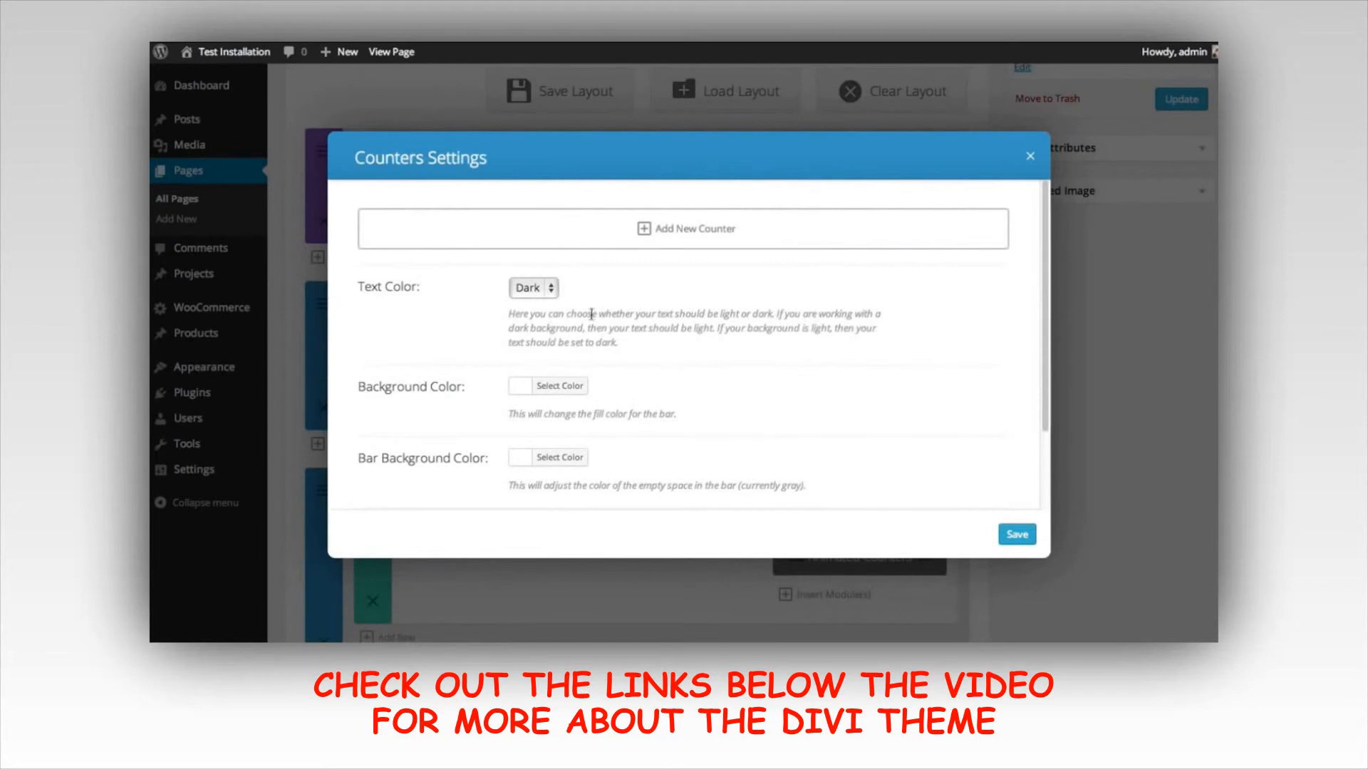
pyautogui.click(695, 235)
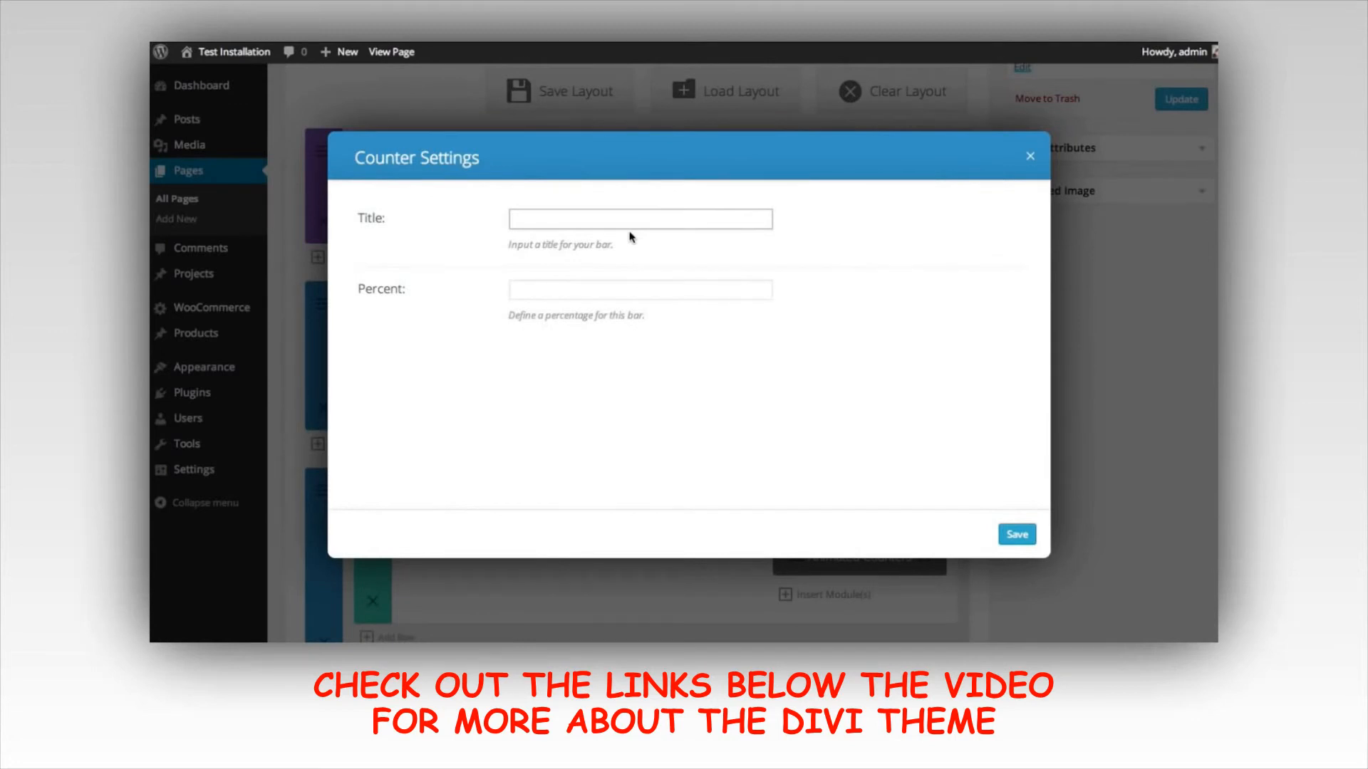
pyautogui.click(622, 285)
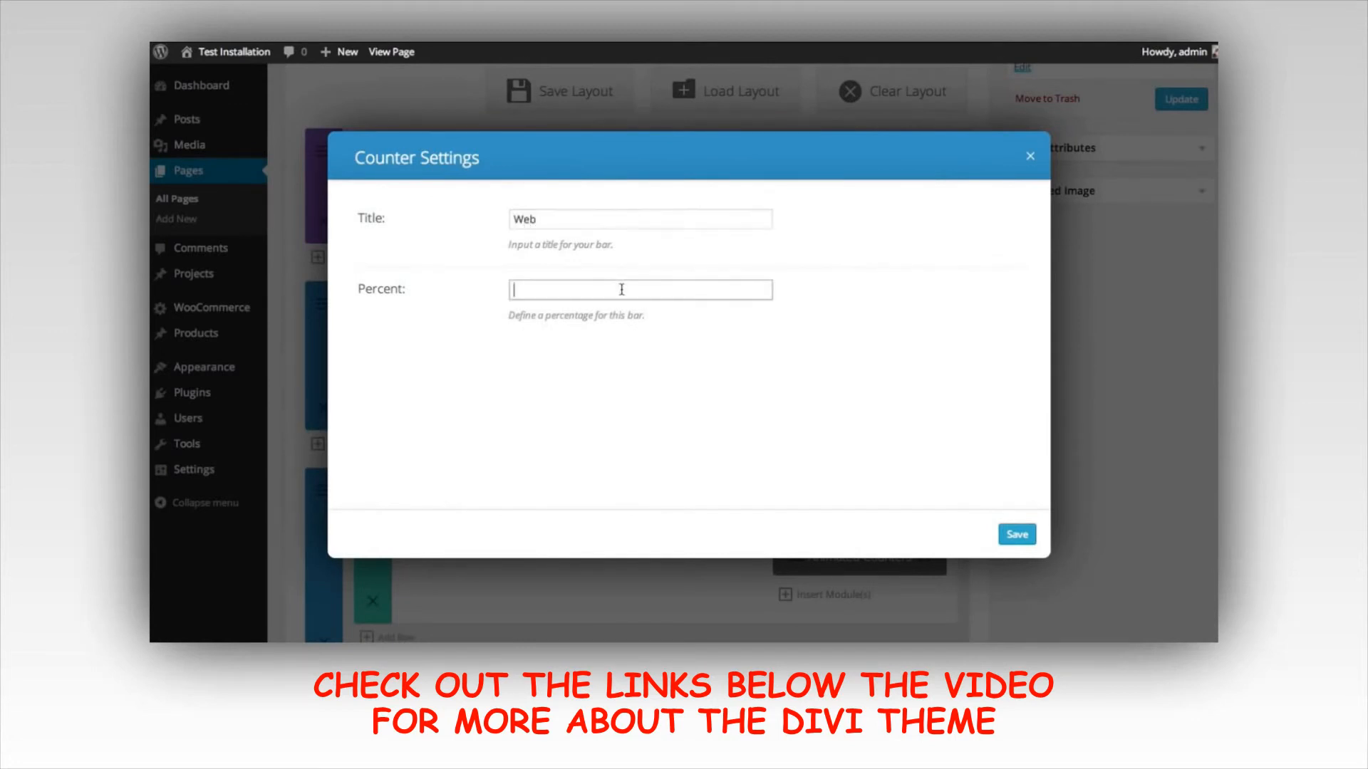
pyautogui.write('50')
pyautogui.click(1016, 535)
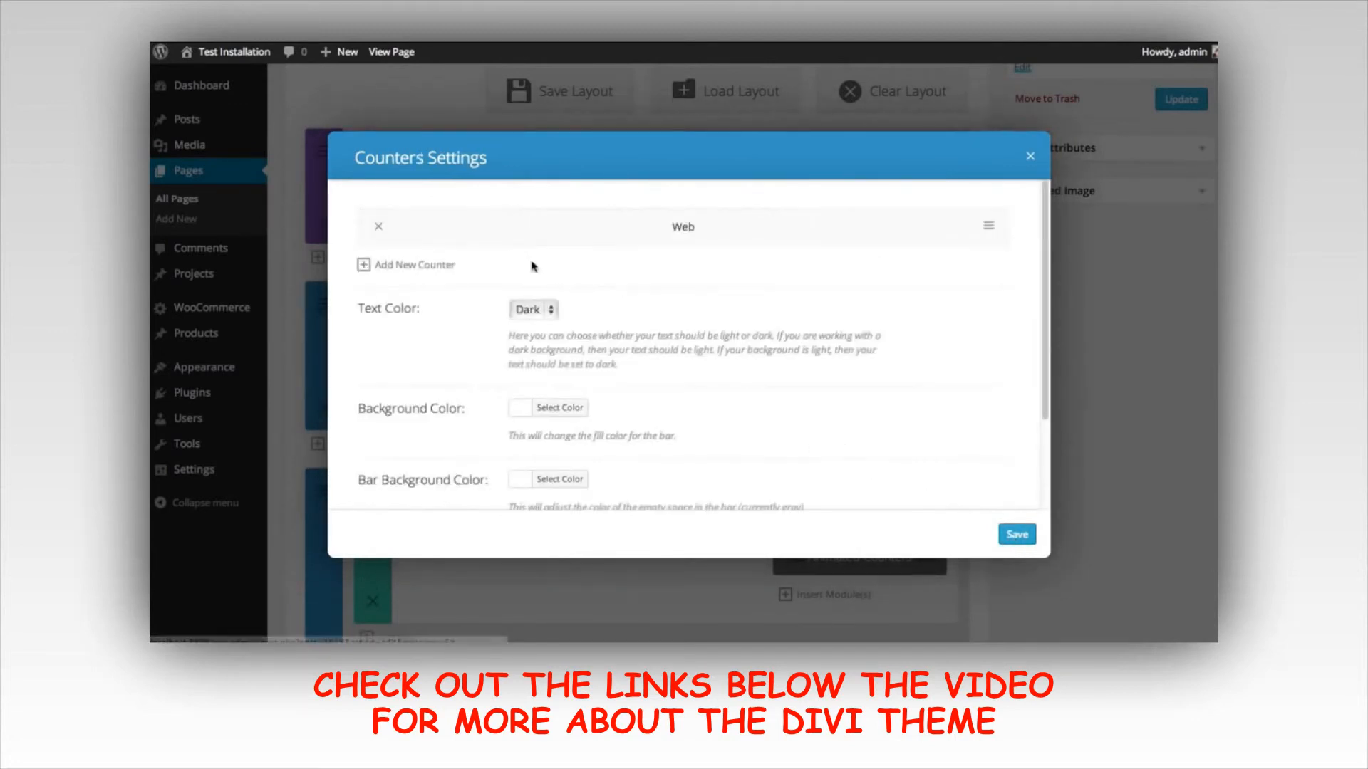
# Add a second counter titled Graphic Design with a percentage of 70 and save it
pyautogui.click(410, 265)
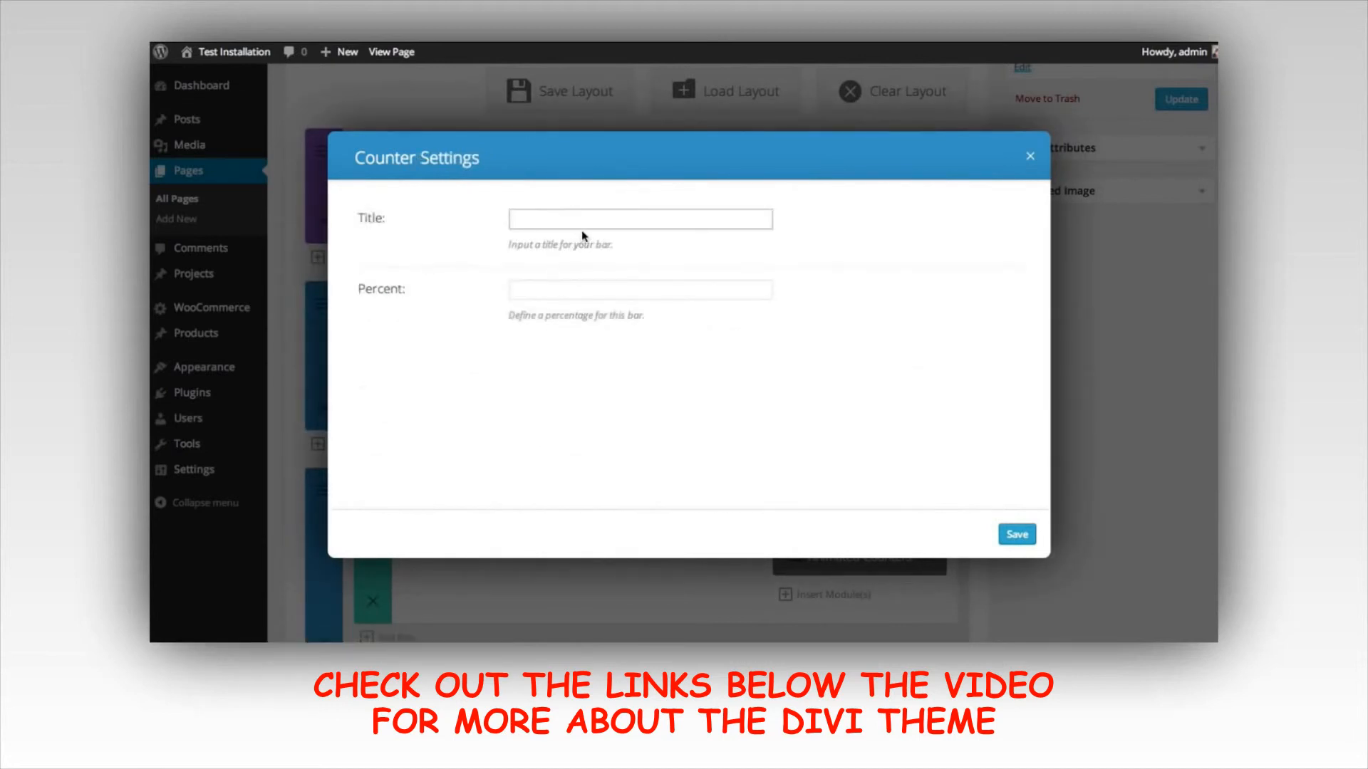
pyautogui.write('Graphic Design')
pyautogui.click(600, 287)
pyautogui.write('50')
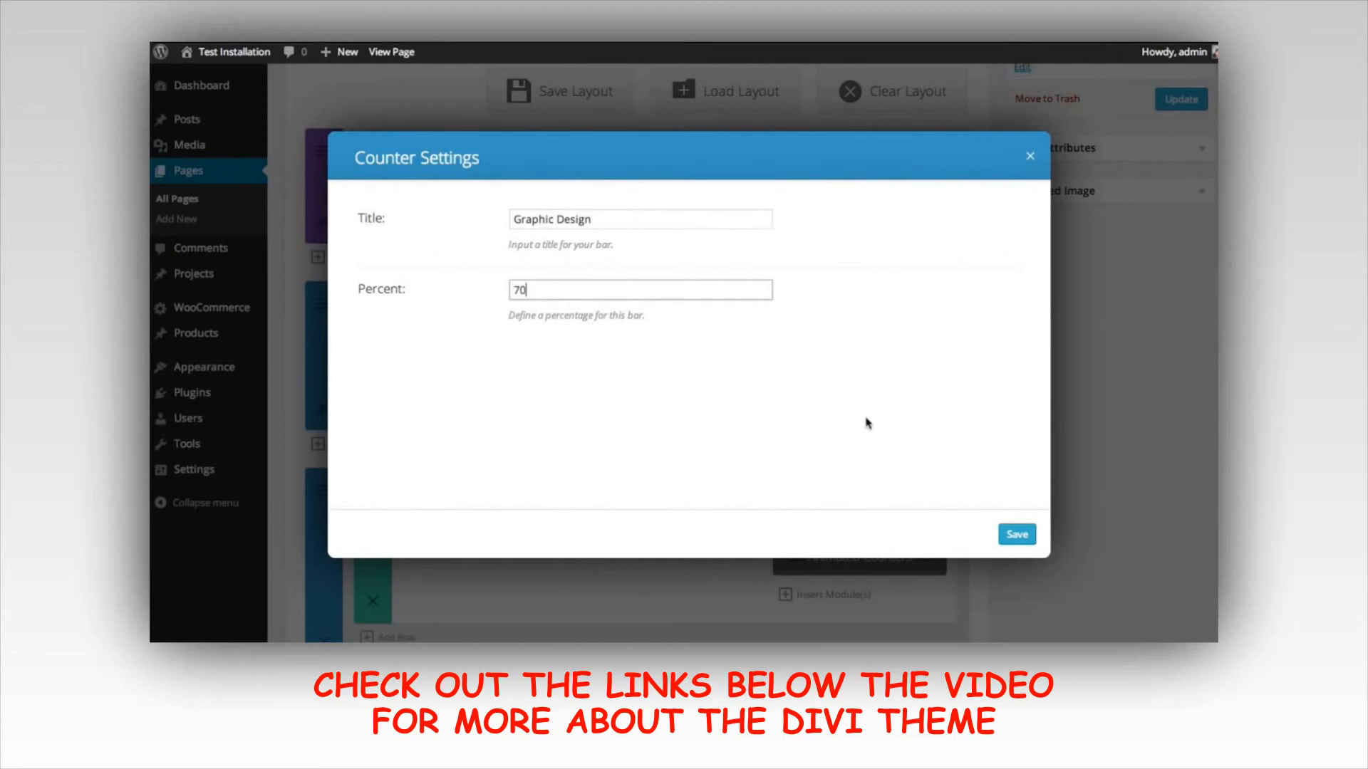
pyautogui.click(1017, 535)
# Add a third counter titled Sales with a percentage of 20 and save it
pyautogui.click(367, 309)
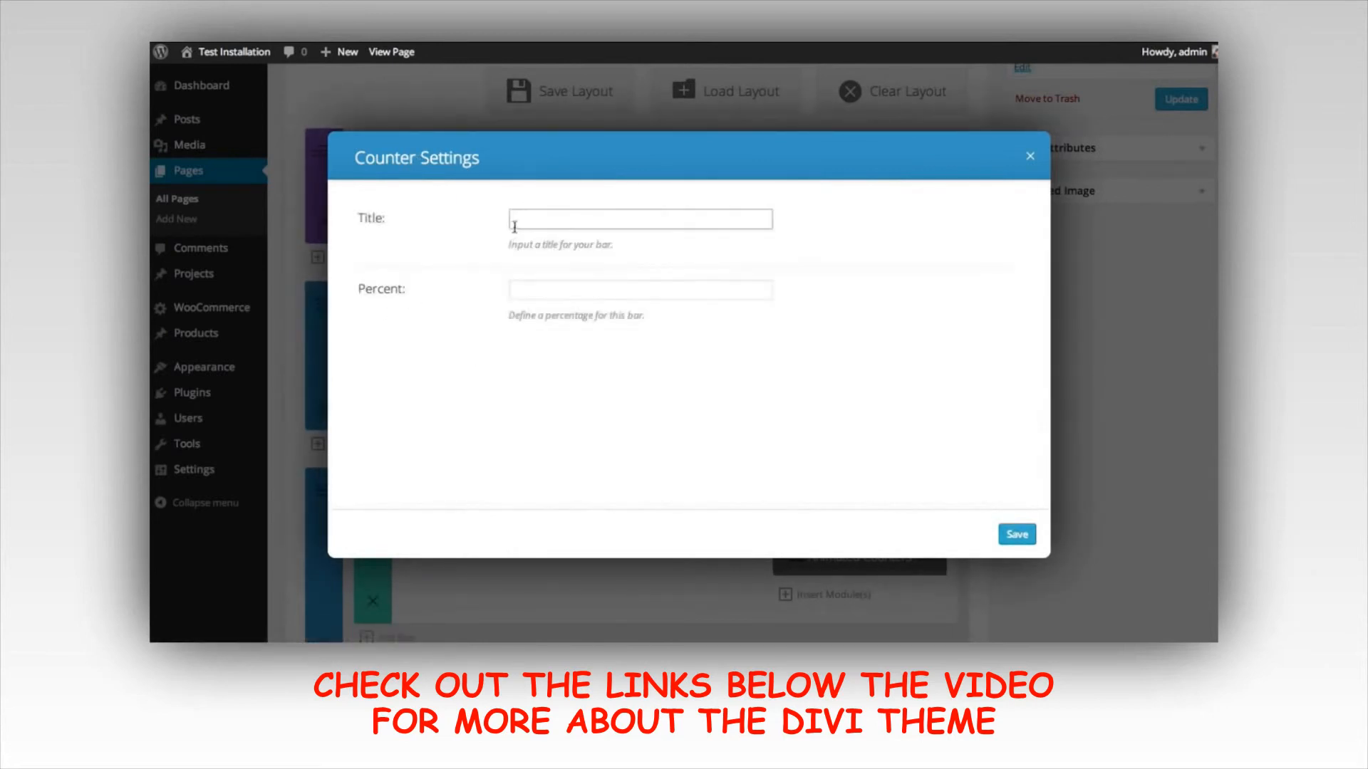
pyautogui.click(552, 291)
pyautogui.write('50')
pyautogui.click(1017, 535)
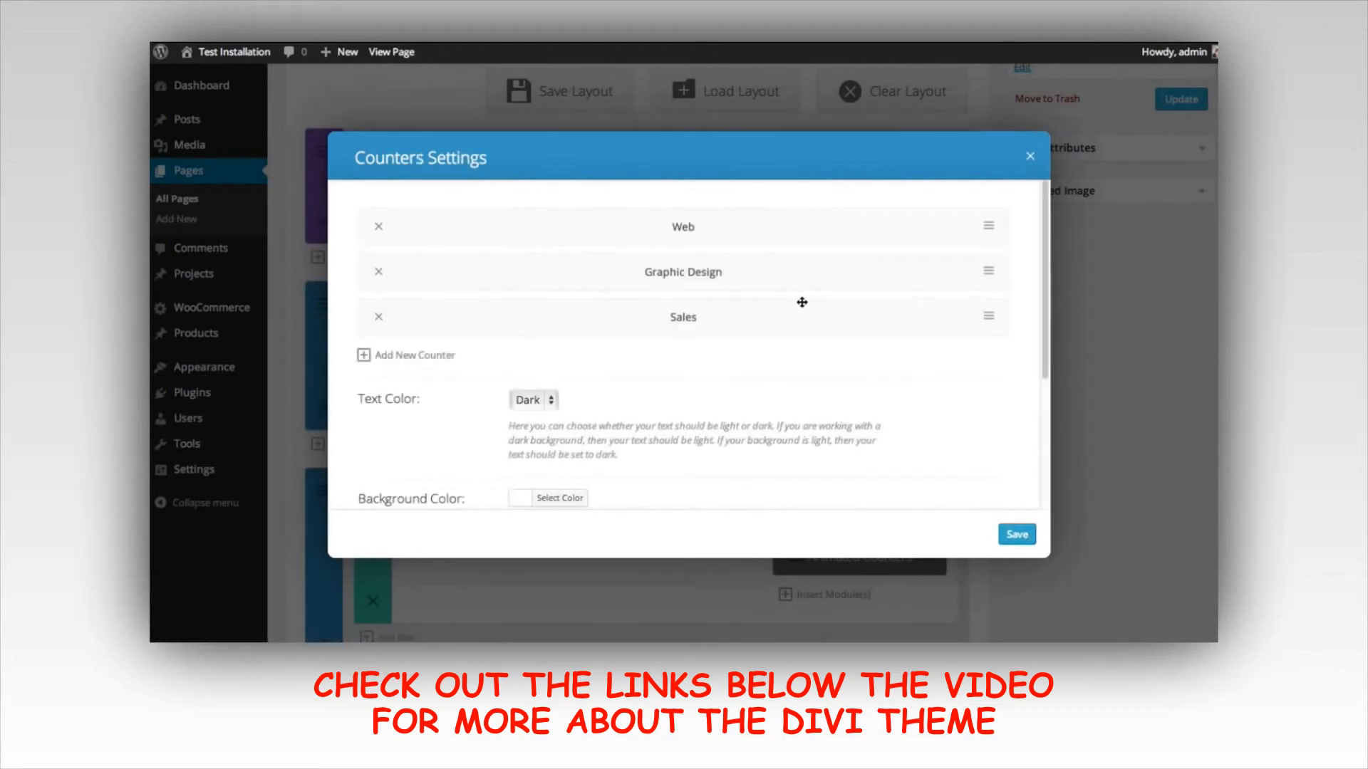
# Set the counters module's Background Color to the light gray #f4f4f4
pyautogui.scroll(-2, 802, 305)
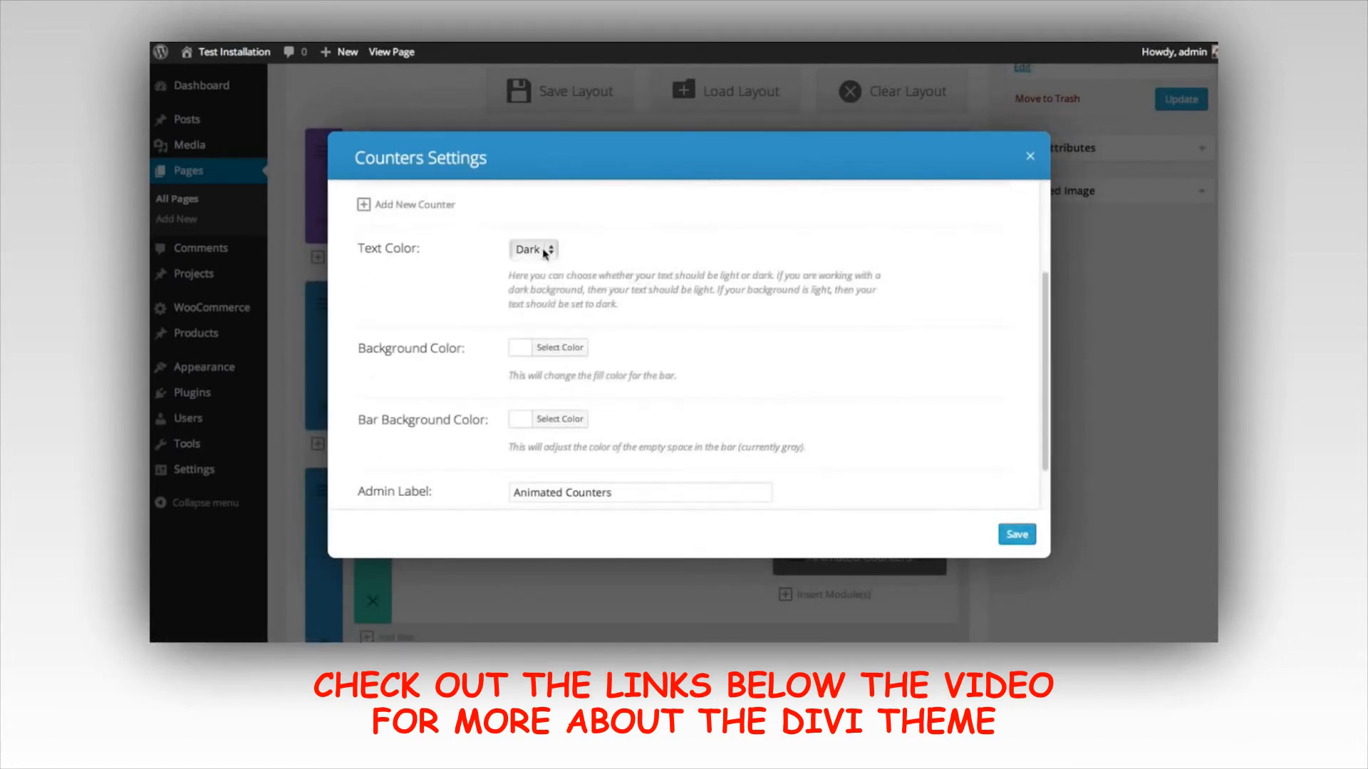
pyautogui.scroll(-1, 586, 266)
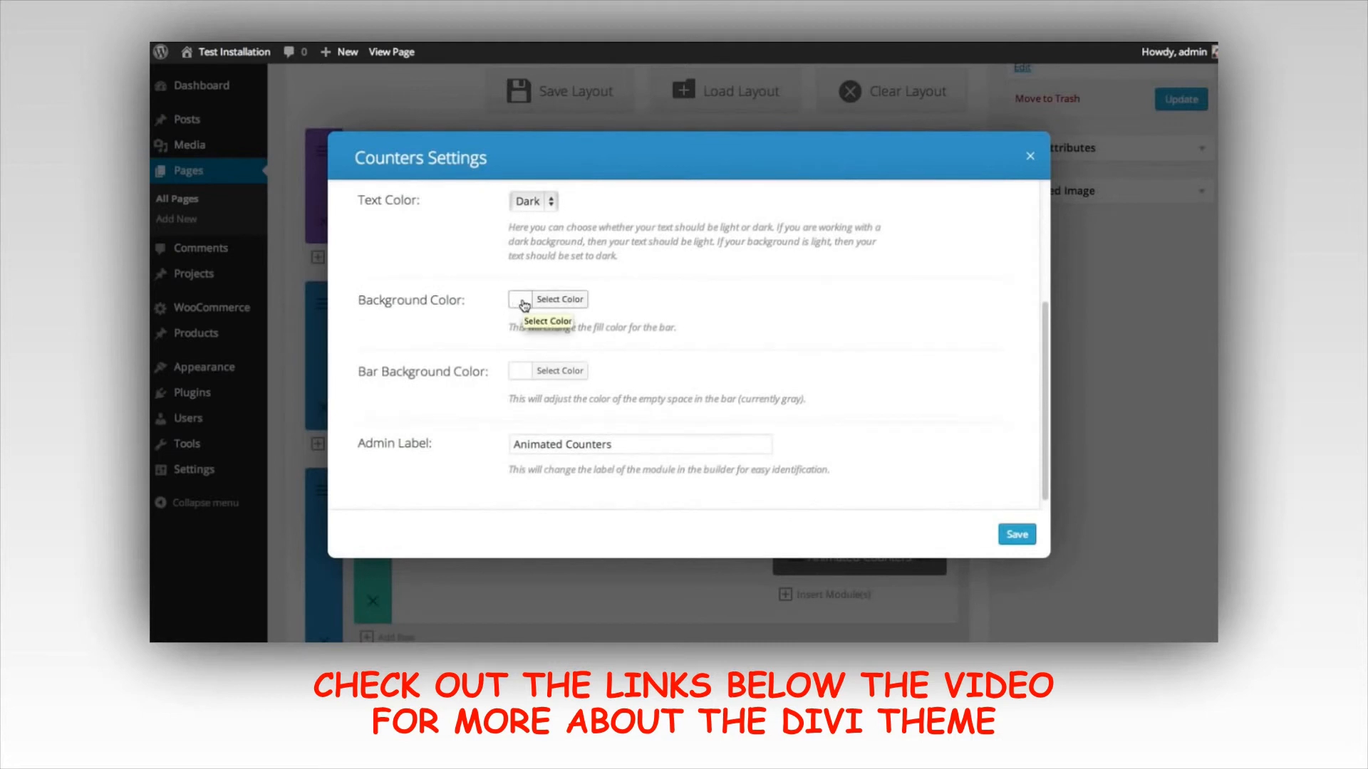
pyautogui.click(524, 303)
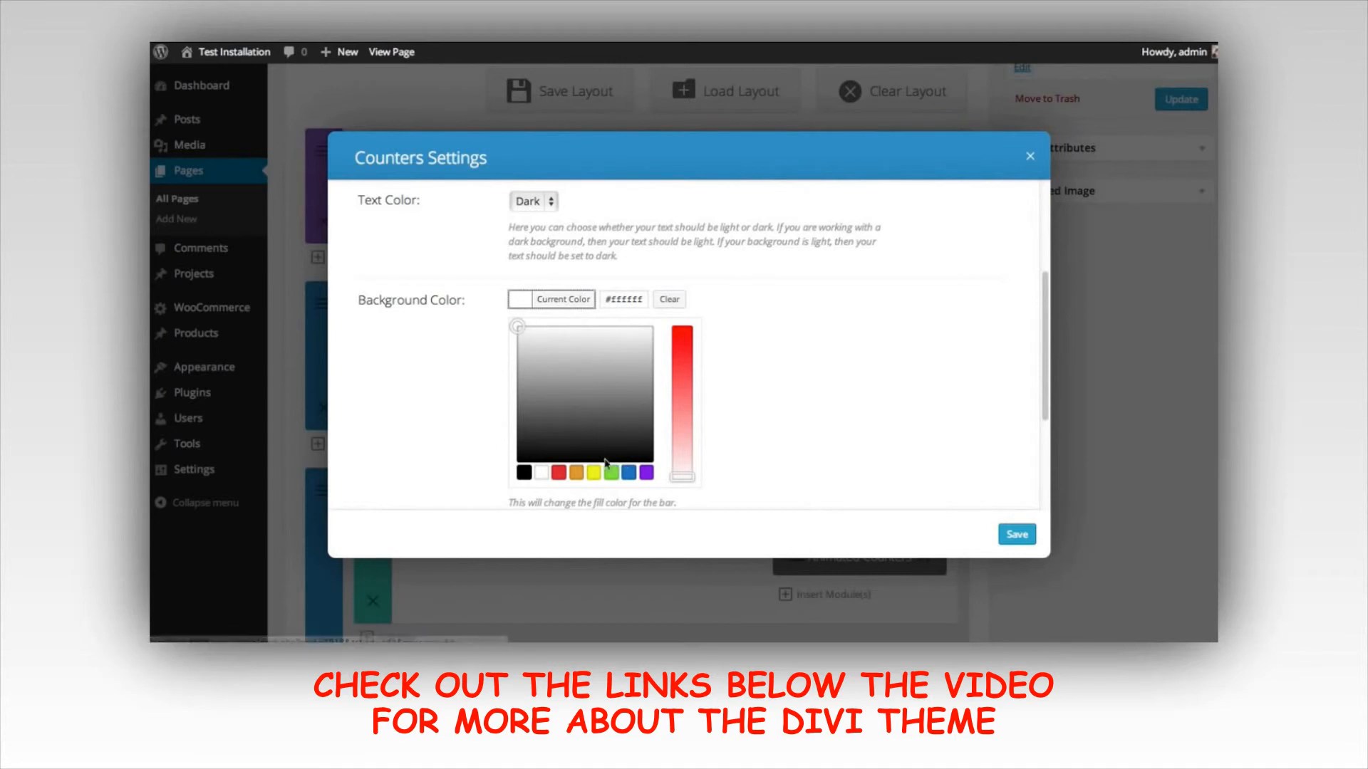
pyautogui.moveTo(521, 327); pyautogui.dragTo(540, 327)
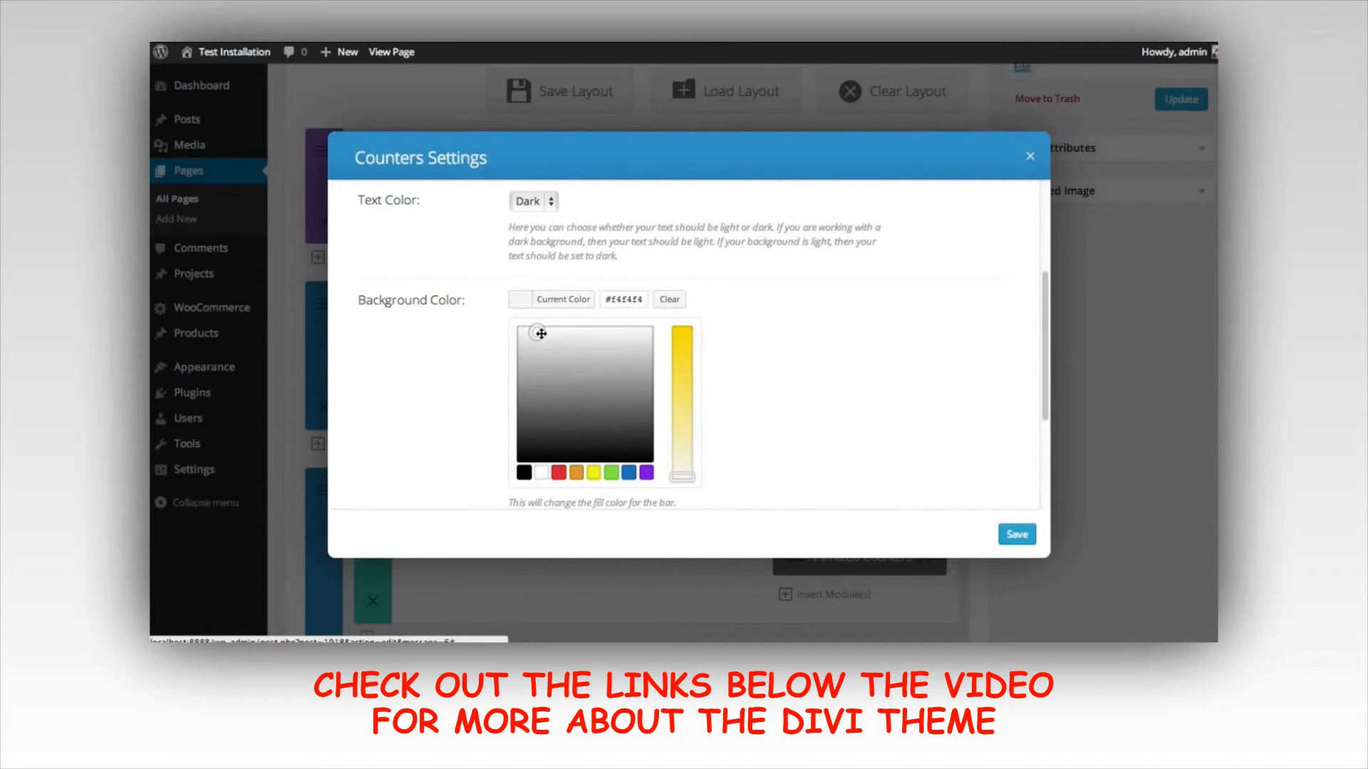
pyautogui.click(559, 300)
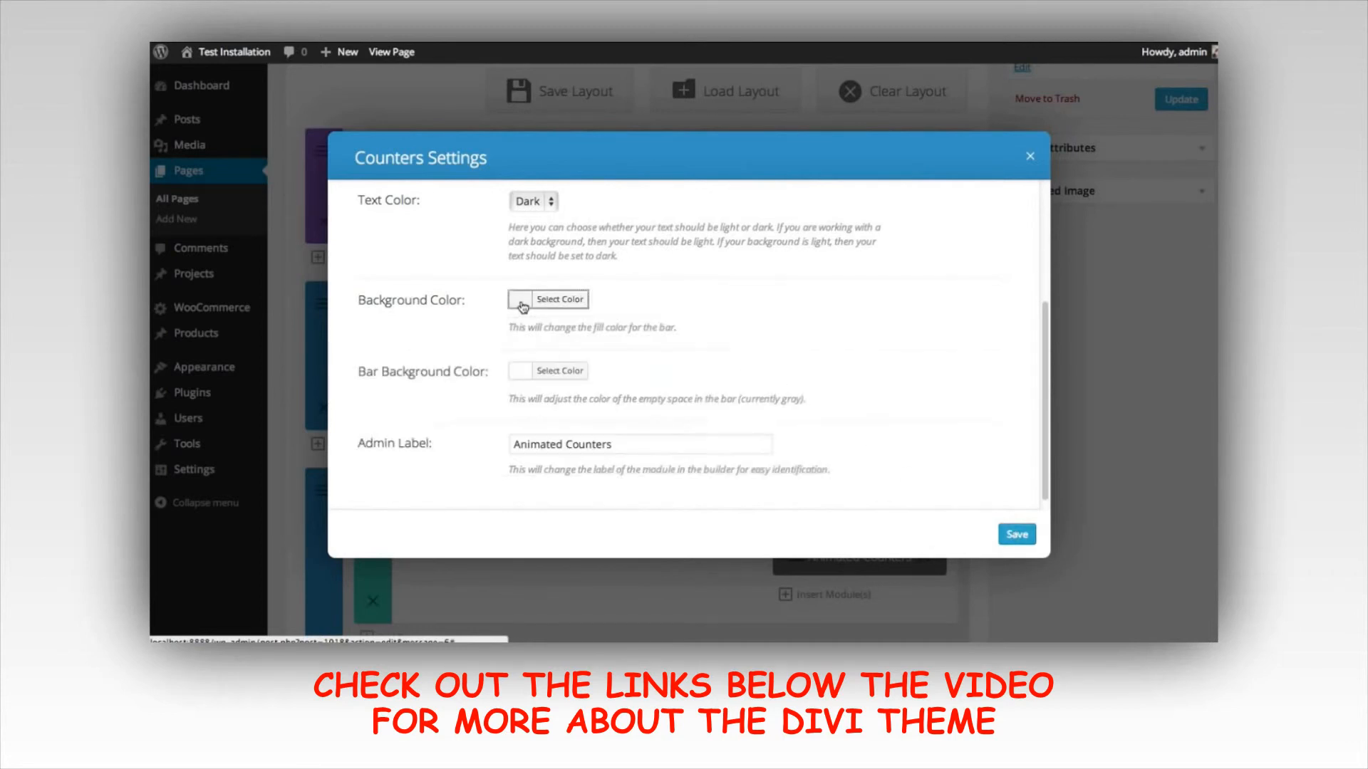
# Set the counters' Bar Background Color to the turquoise #23dbcf and save the module
pyautogui.click(521, 376)
pyautogui.scroll(-2, 618, 413)
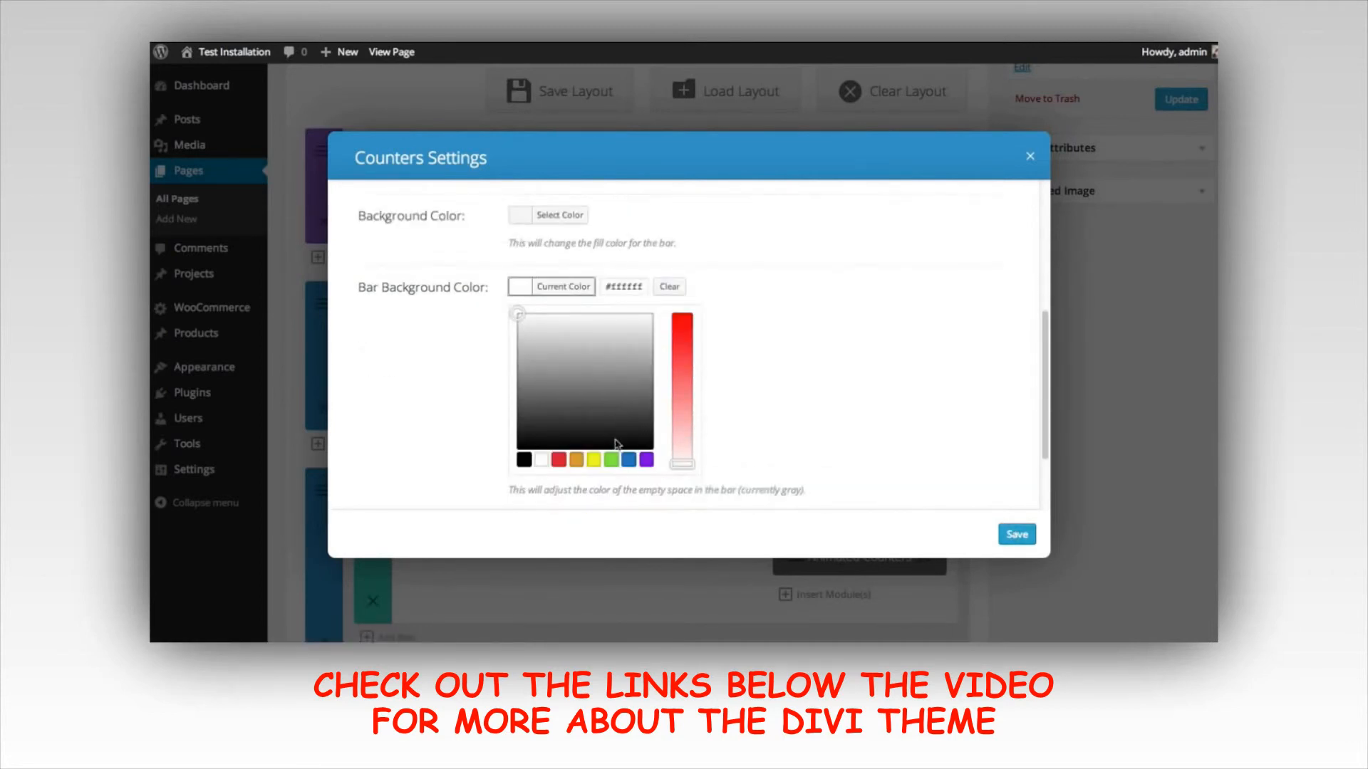
pyautogui.click(628, 460)
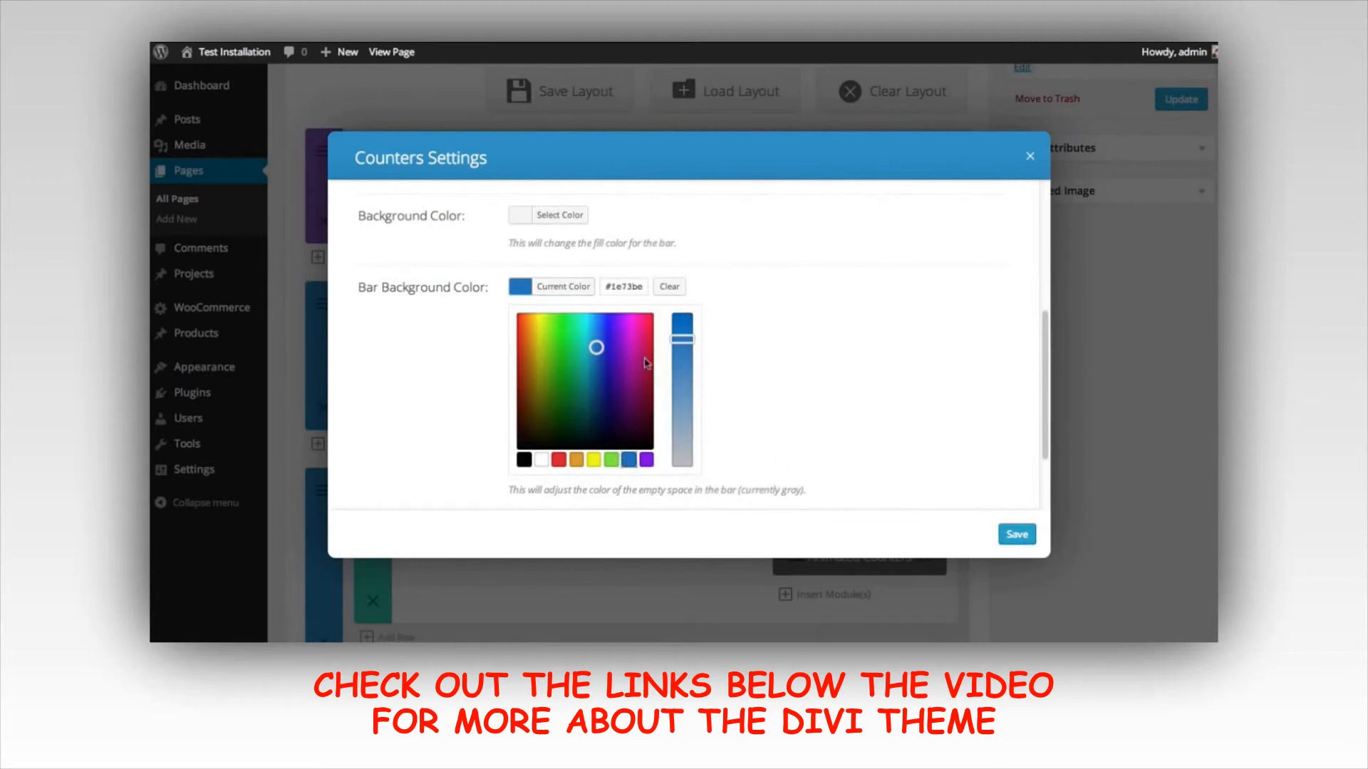
pyautogui.moveTo(594, 340); pyautogui.dragTo(582, 328)
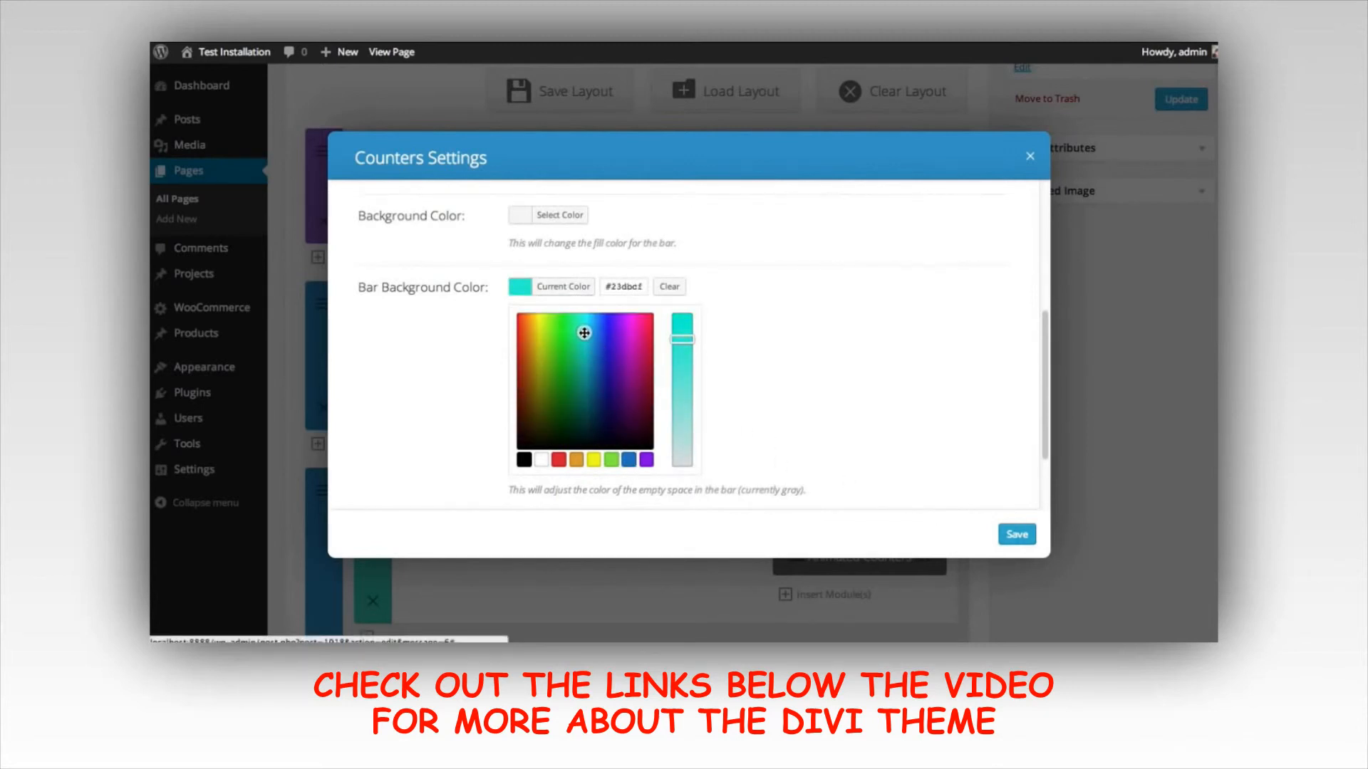
pyautogui.click(1017, 534)
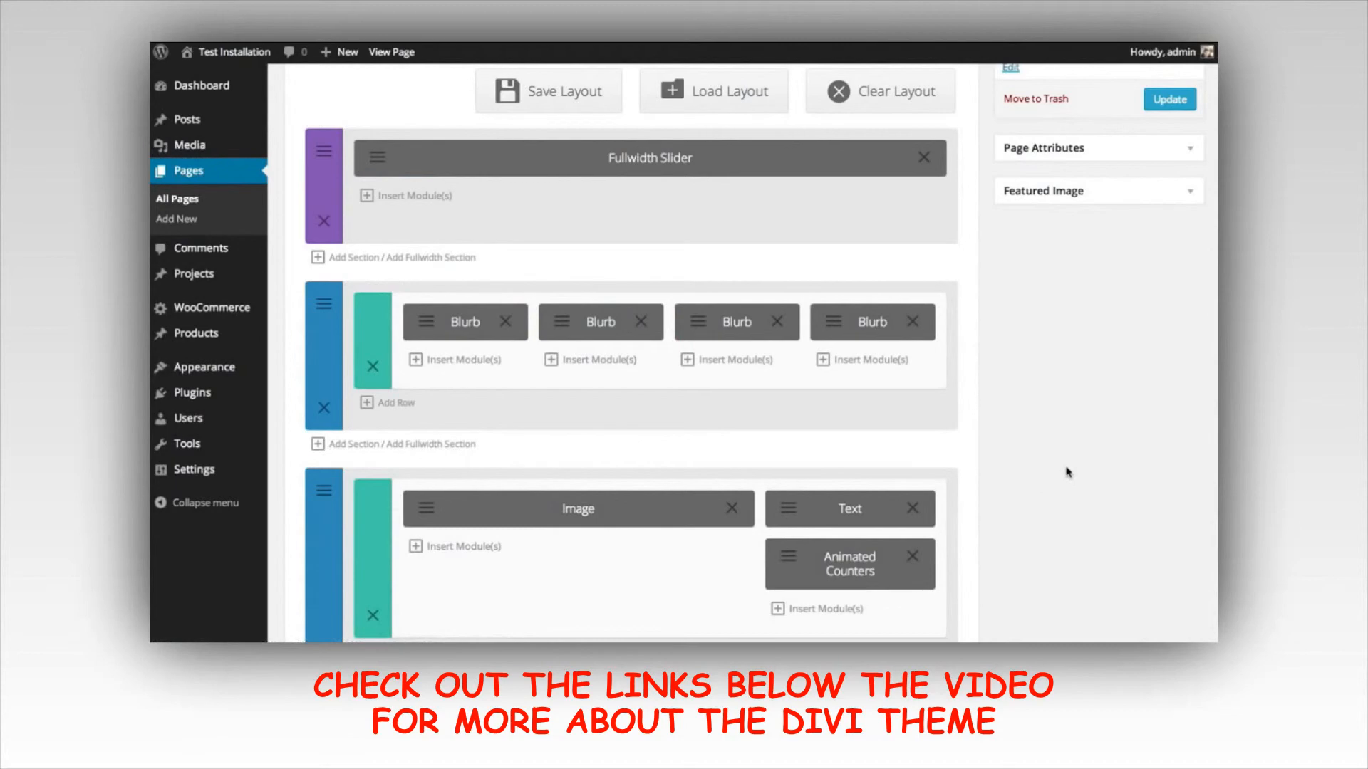
# Preview the page changes and examine the new image, text and animated counter bars, then return to the page editor
pyautogui.scroll(3, 926, 297)
pyautogui.click(1132, 204)
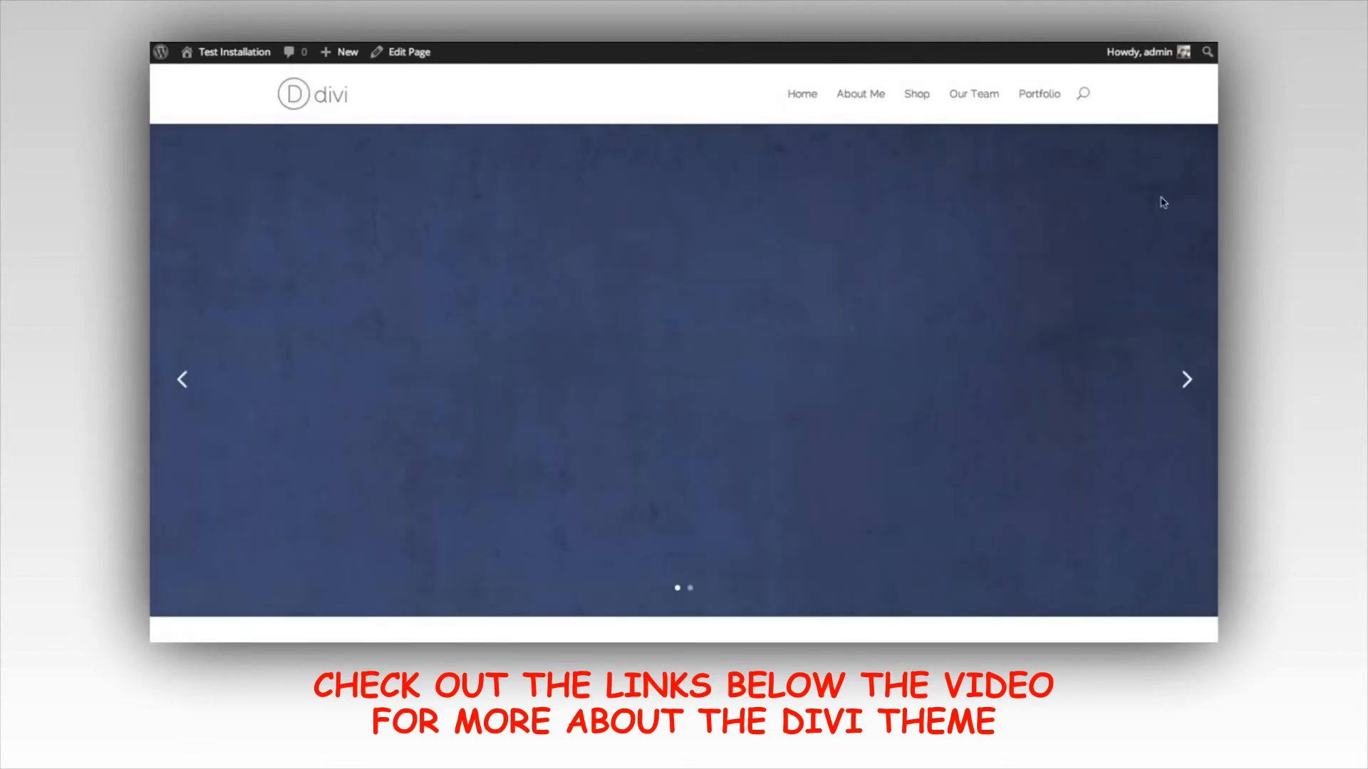
pyautogui.scroll(-5, 683, 356)
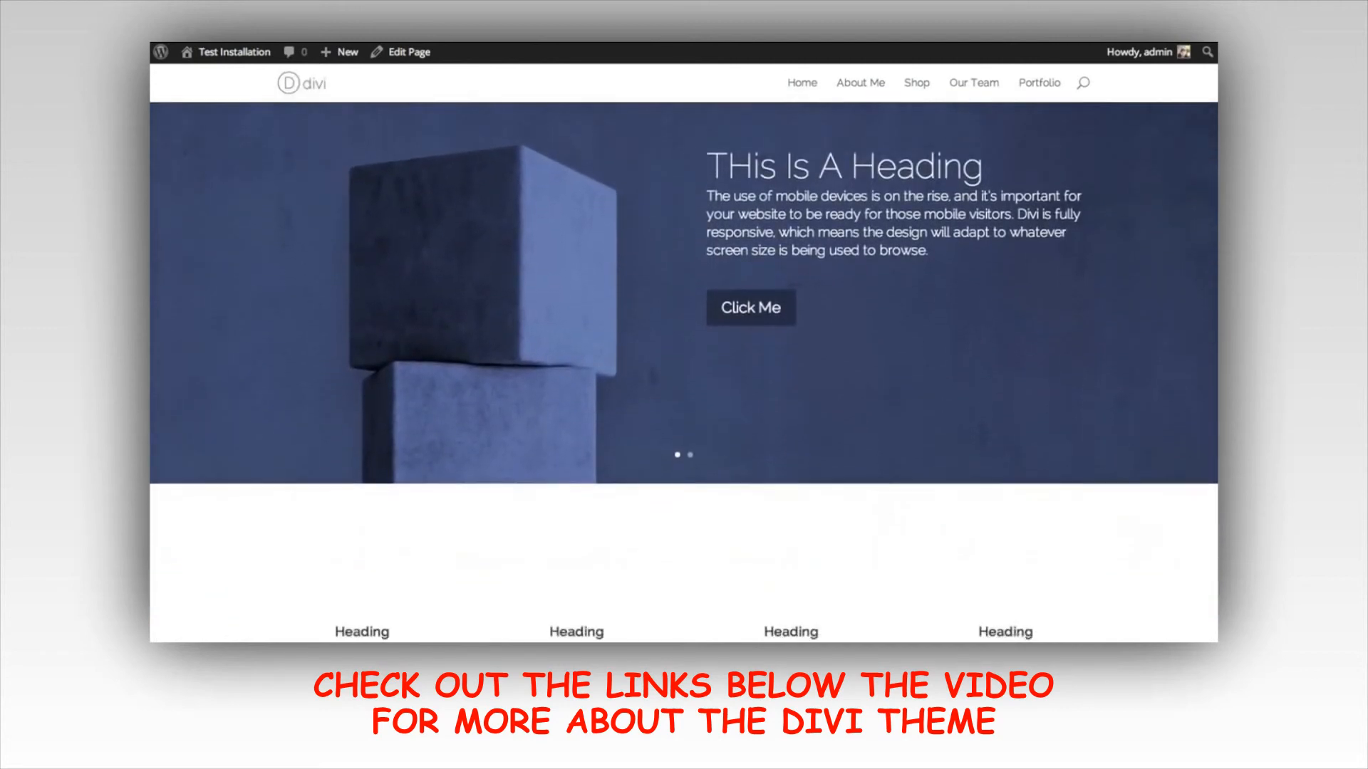
pyautogui.scroll(-5, 684, 357)
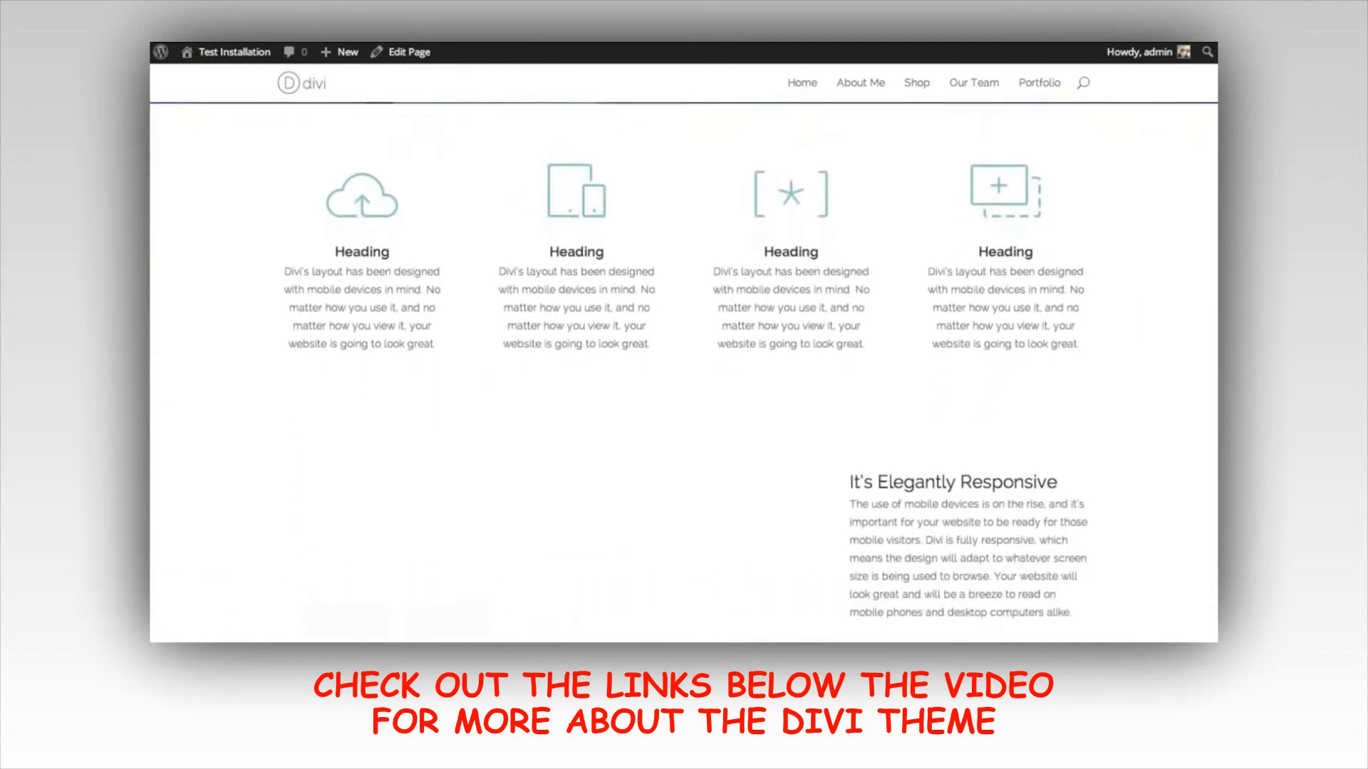
pyautogui.scroll(-2, 684, 357)
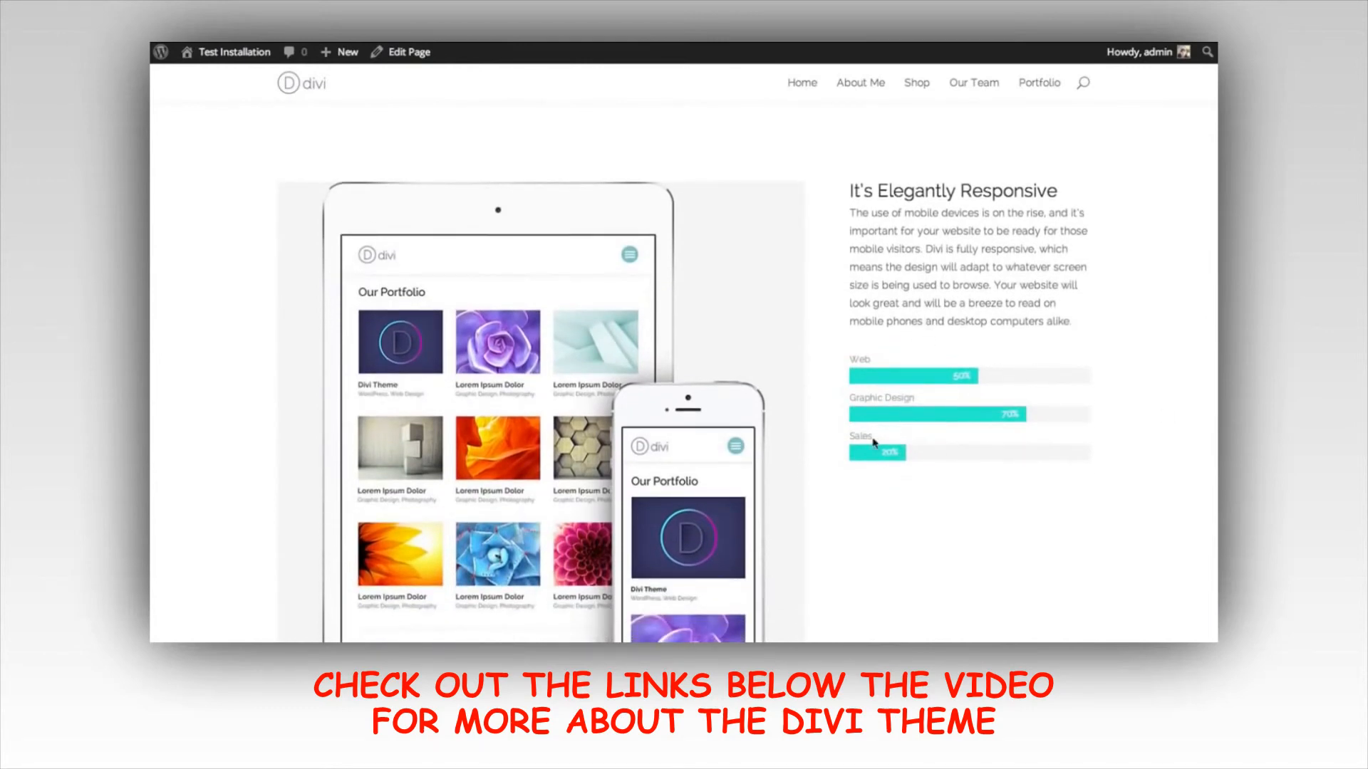
pyautogui.scroll(2, 870, 342)
pyautogui.scroll(4, 591, 196)
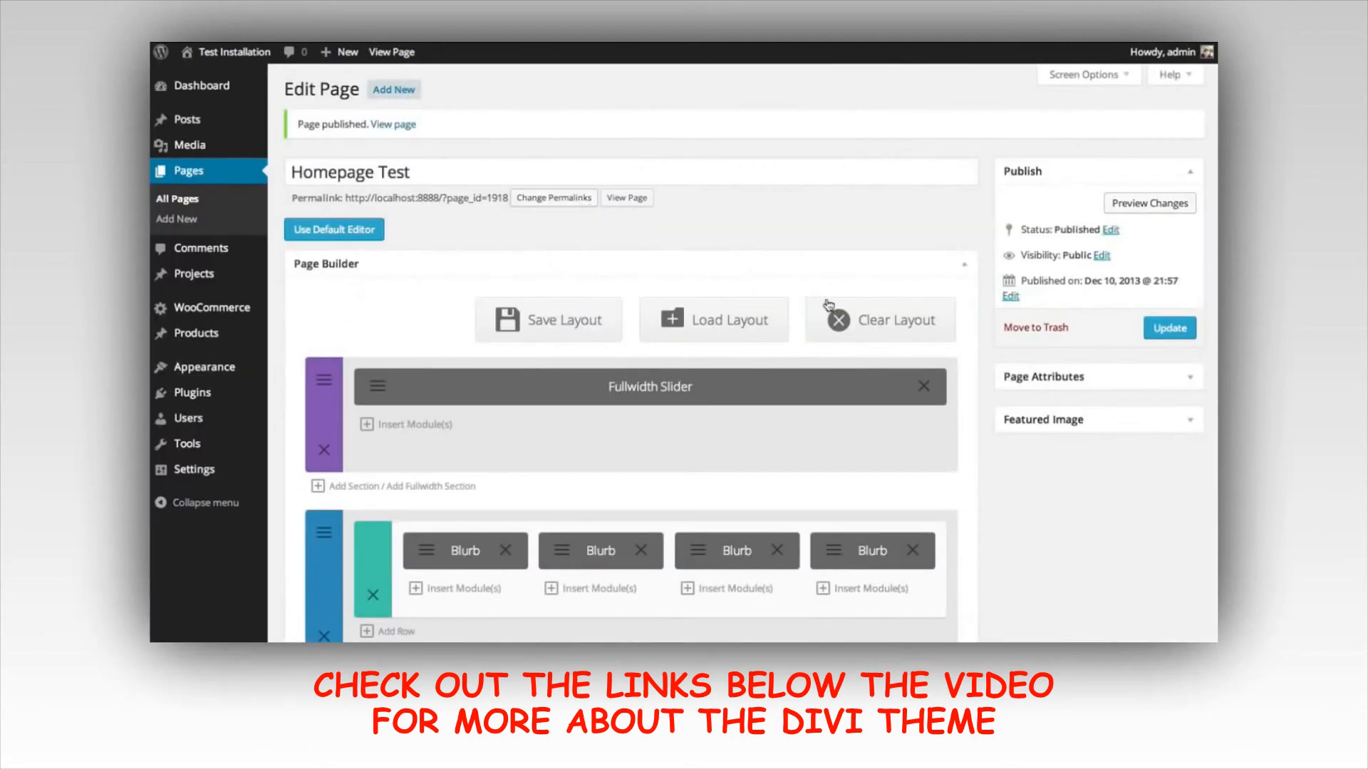
# Set the background color of the section holding the image and counters to #f4f4f4, keep Don't Show Inner Shadow, and save the section settings
pyautogui.scroll(-3, 820, 289)
pyautogui.scroll(-2, 821, 289)
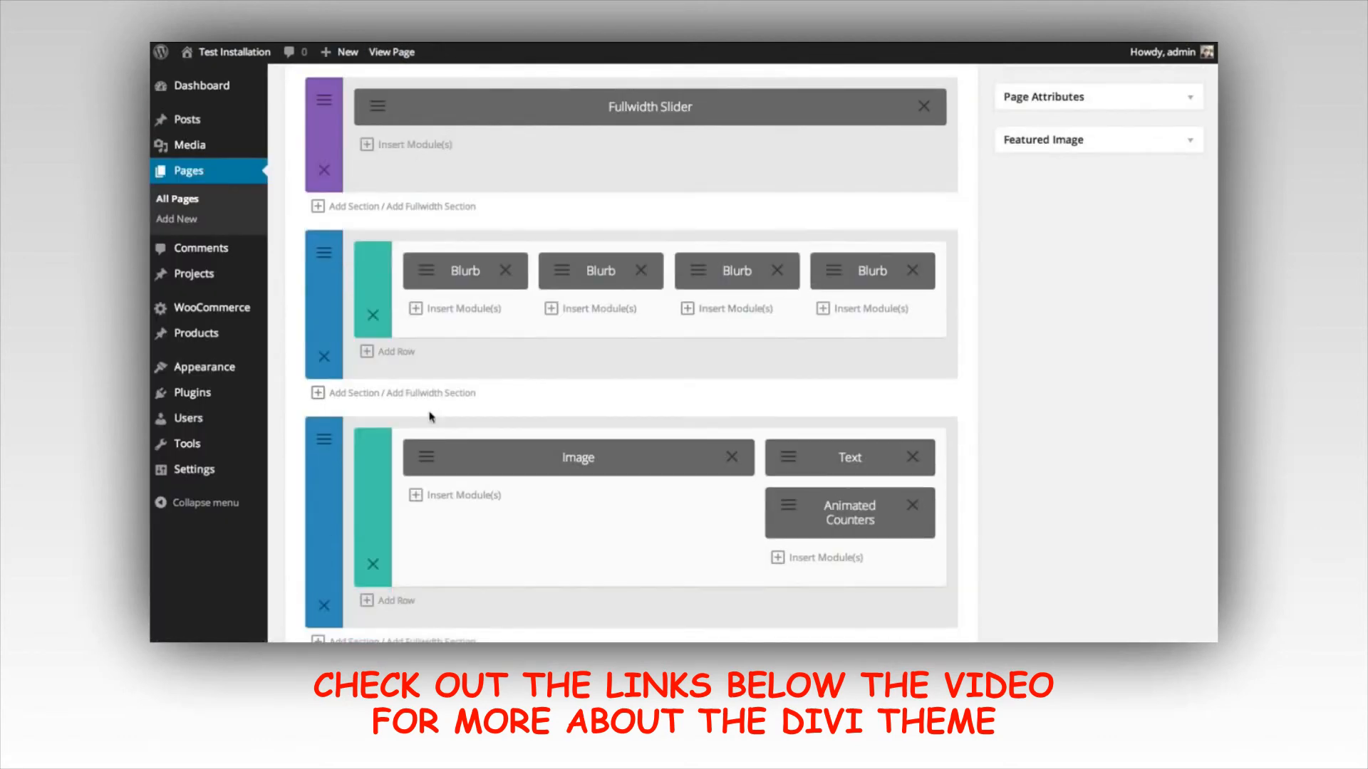
pyautogui.click(324, 442)
pyautogui.click(528, 302)
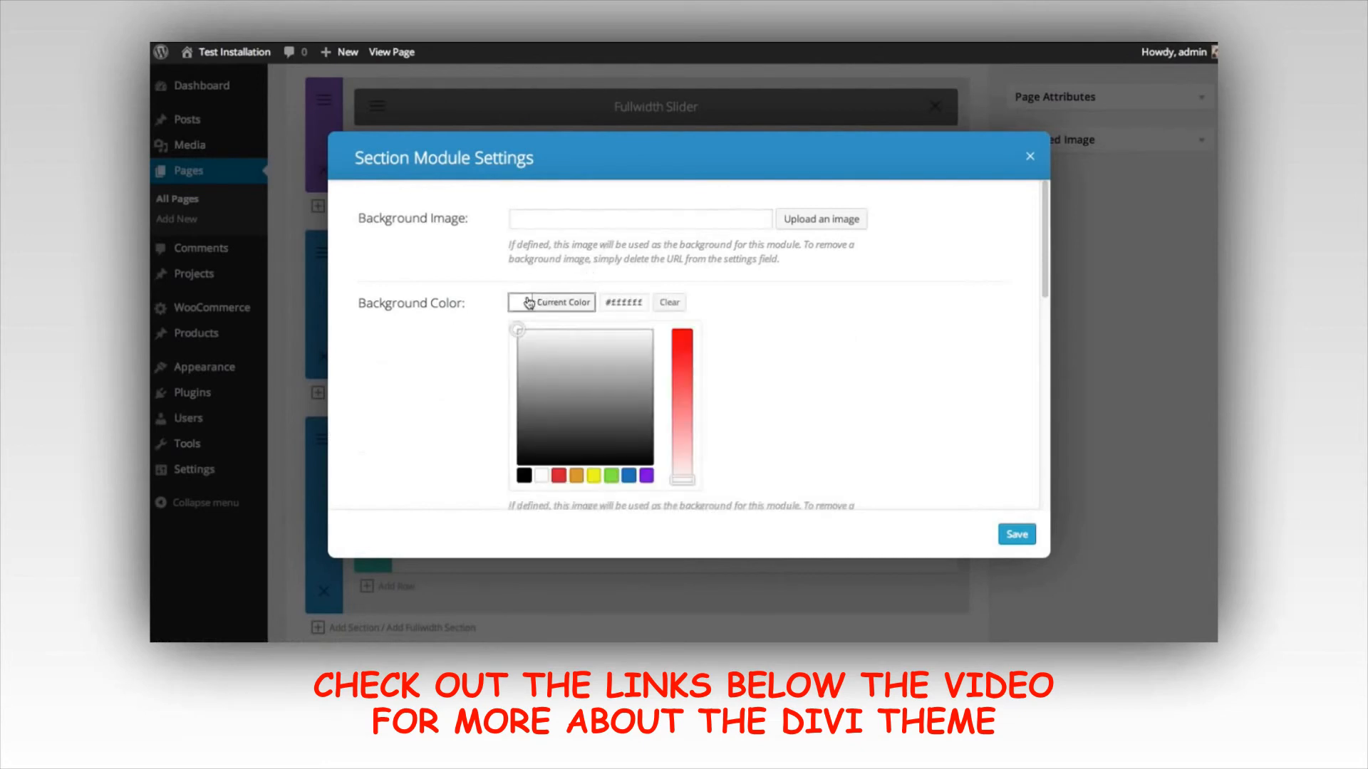
pyautogui.click(525, 332)
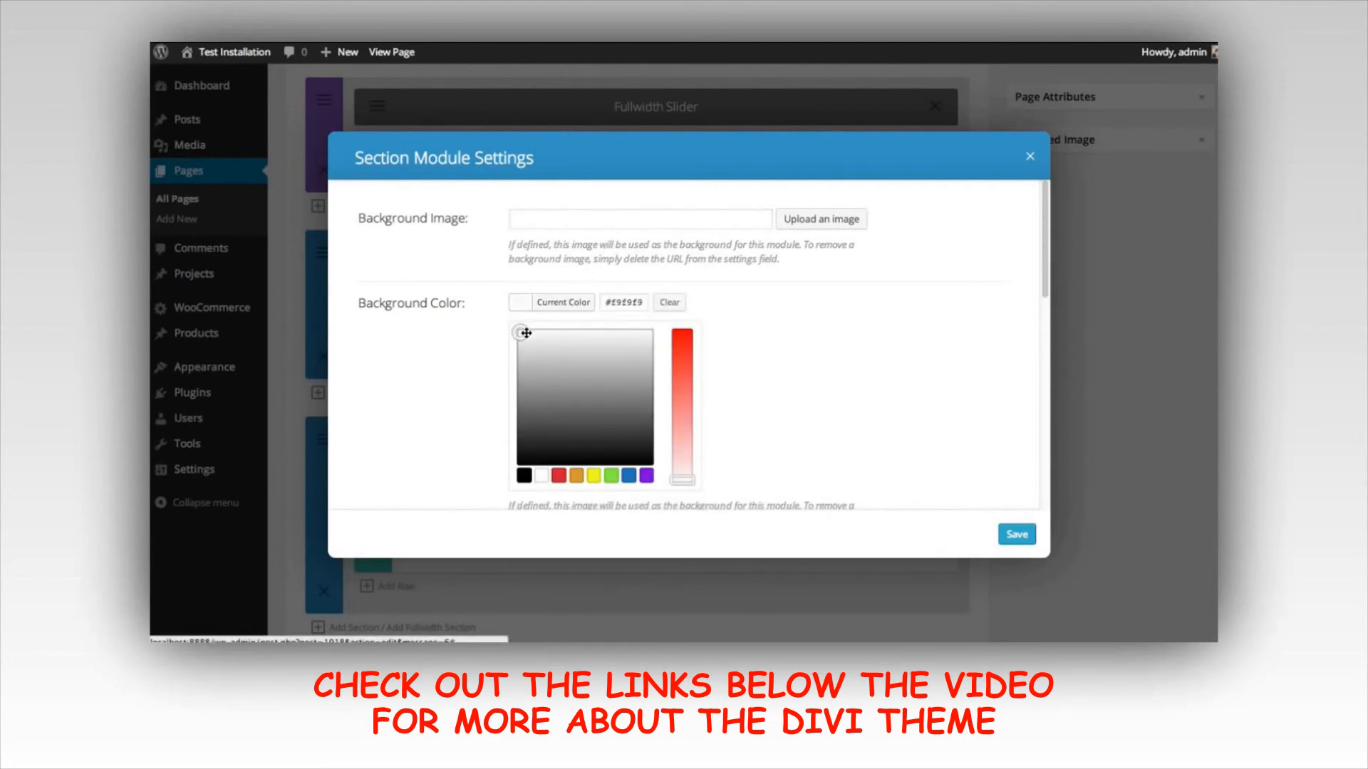
pyautogui.moveTo(528, 334); pyautogui.dragTo(531, 335)
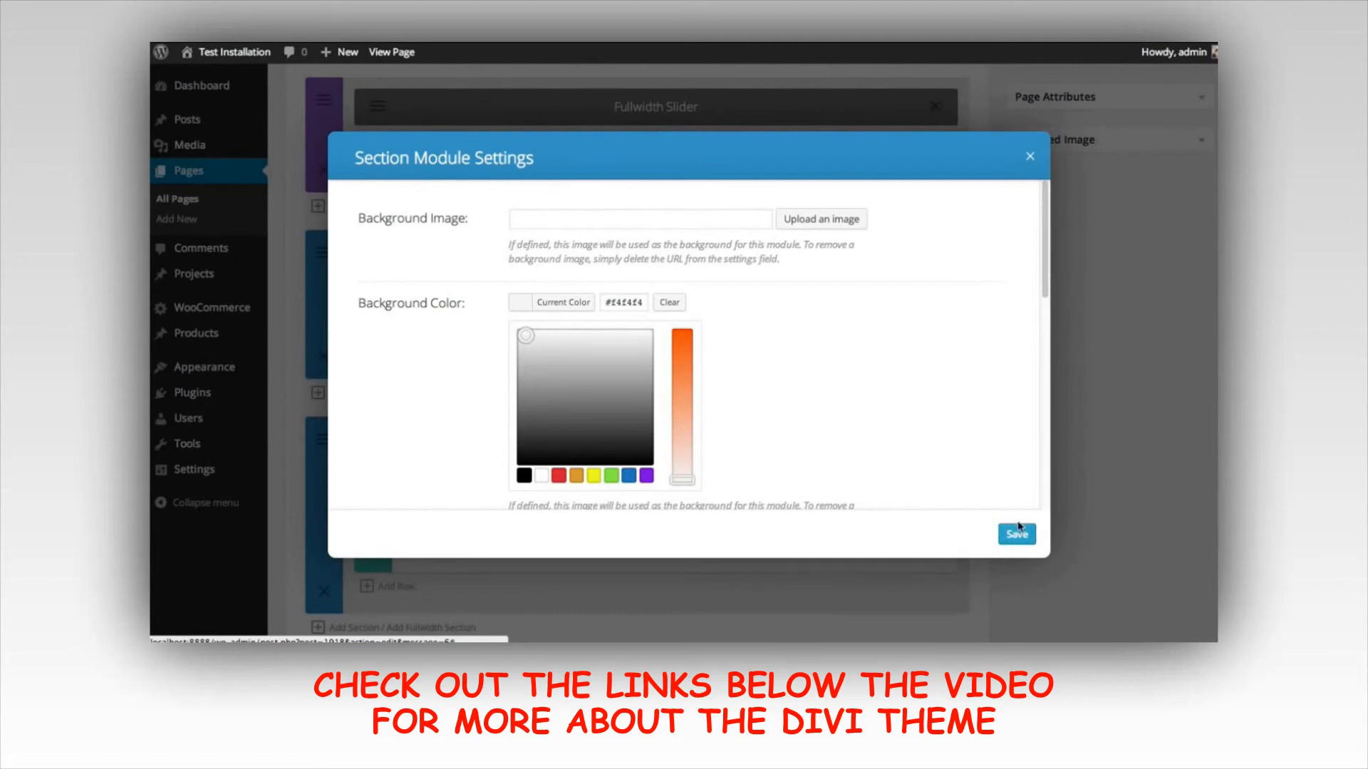
pyautogui.scroll(-10, 907, 363)
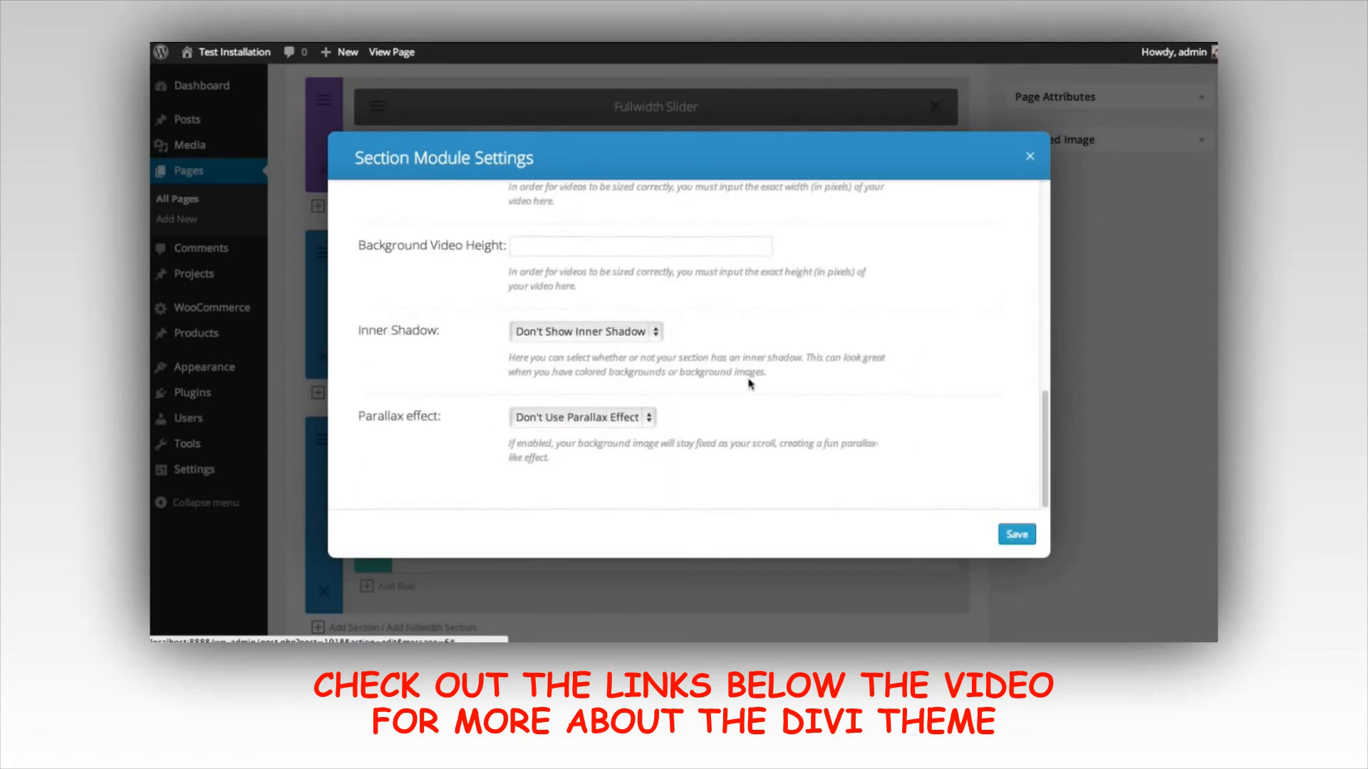
pyautogui.click(618, 332)
pyautogui.click(620, 346)
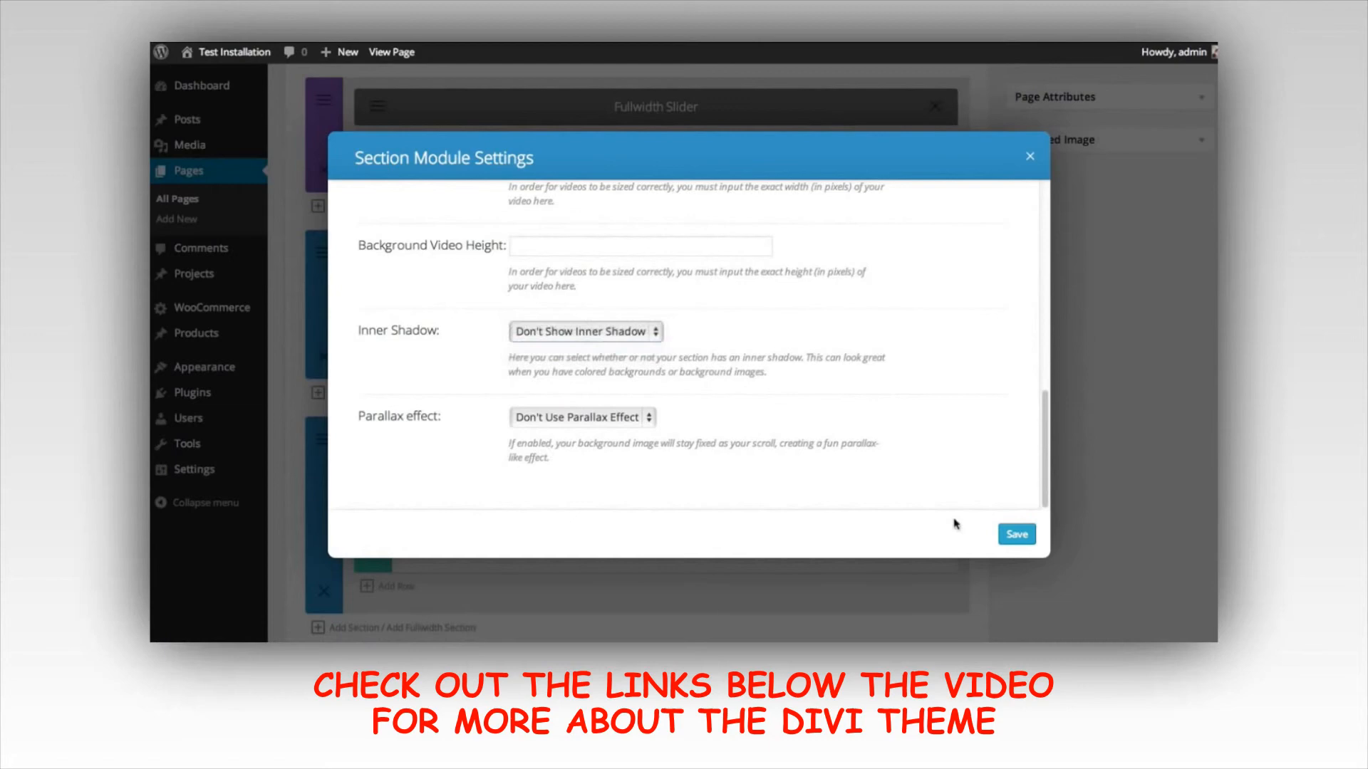
pyautogui.click(1017, 540)
# Preview the page again and examine the background of the image and counters section against the blurbs and footer
pyautogui.scroll(5, 919, 295)
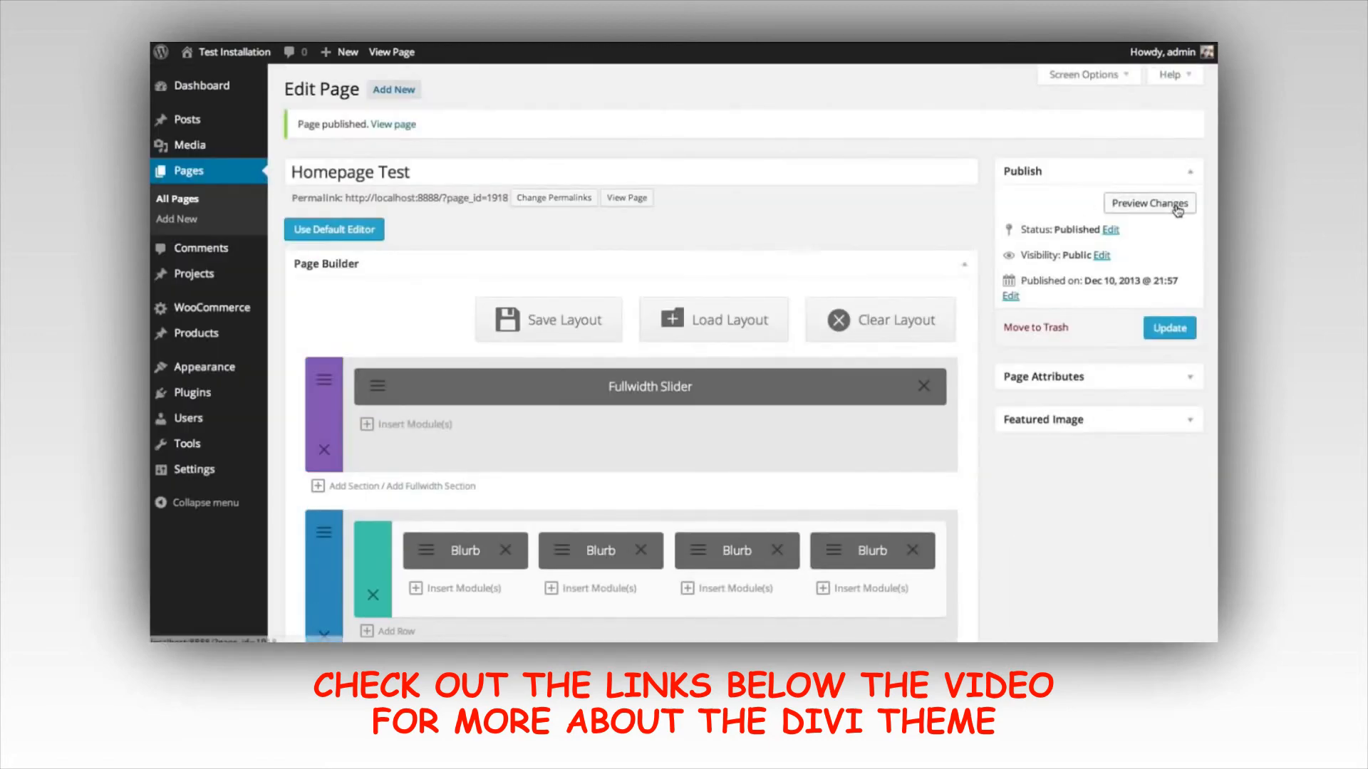
pyautogui.click(1175, 207)
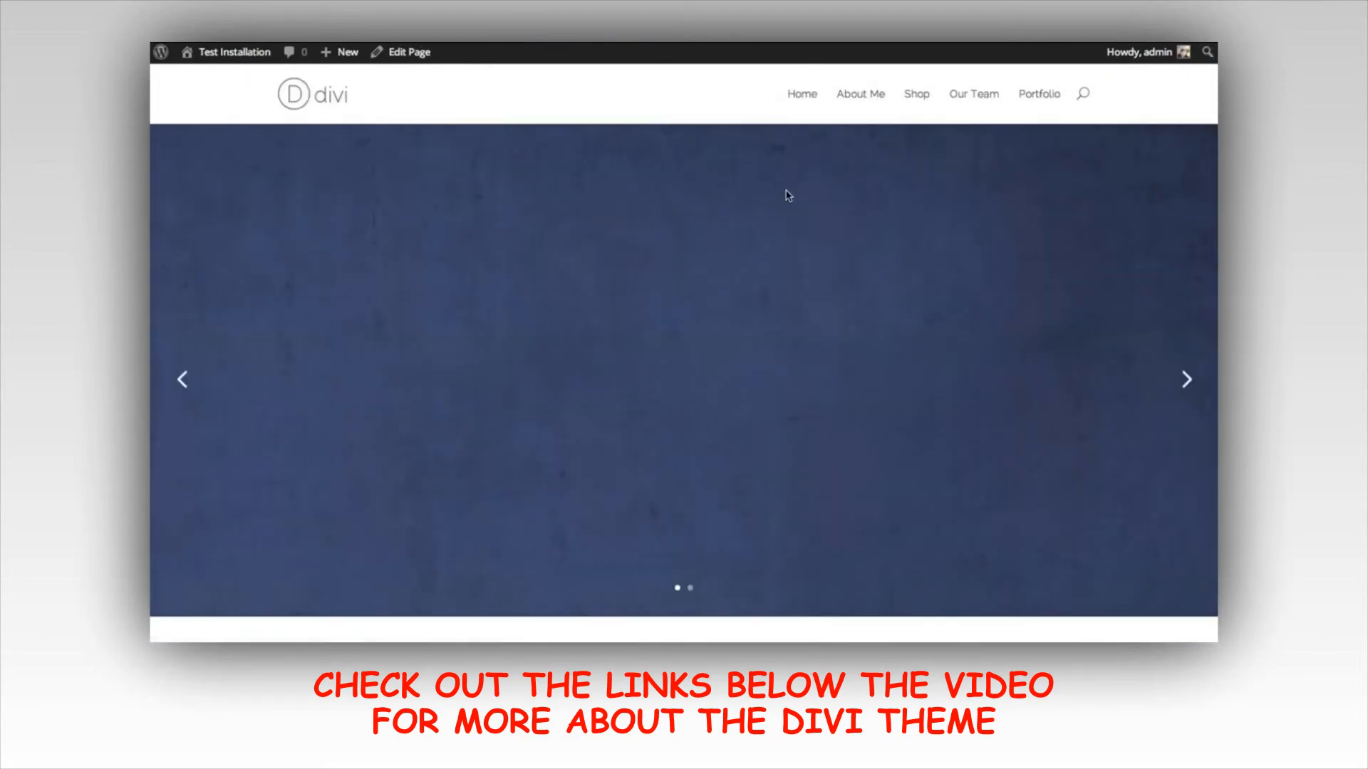
pyautogui.scroll(-10, 839, 226)
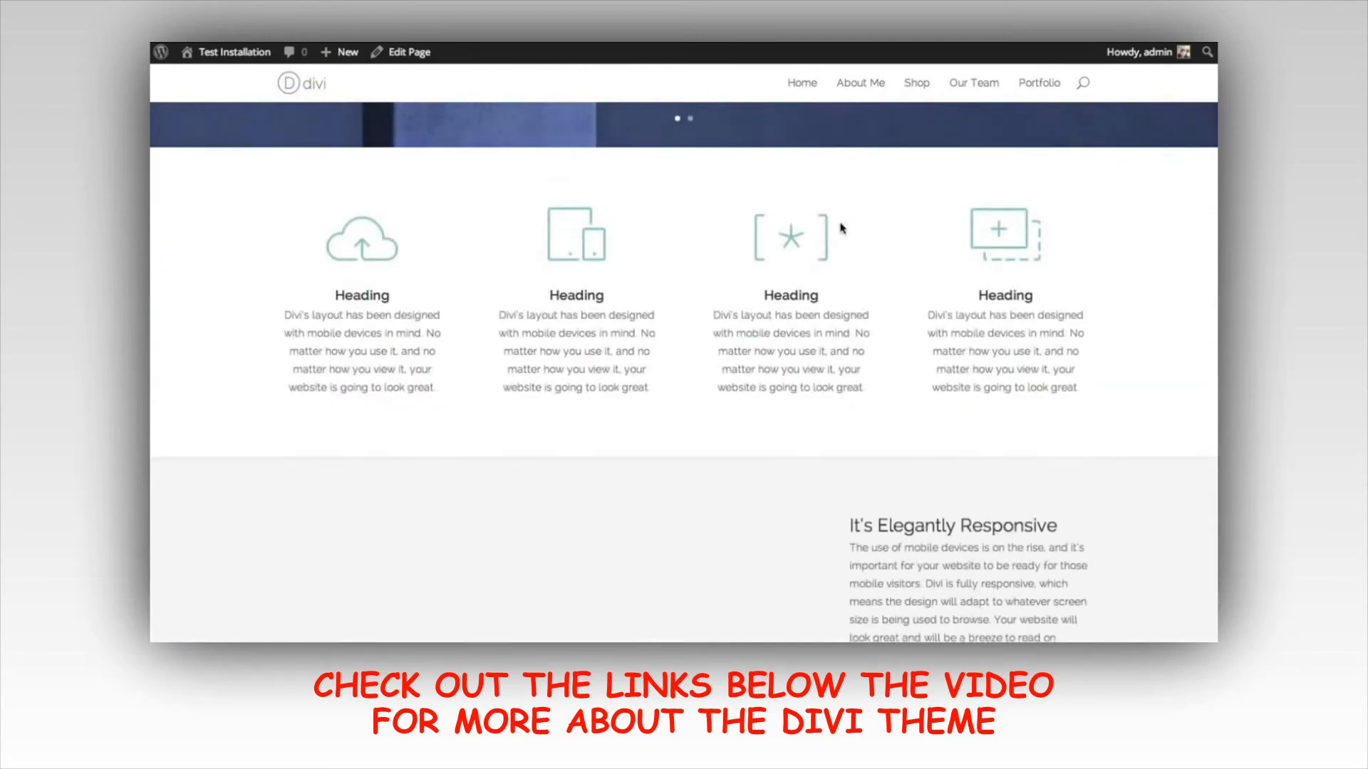
pyautogui.scroll(-5, 840, 228)
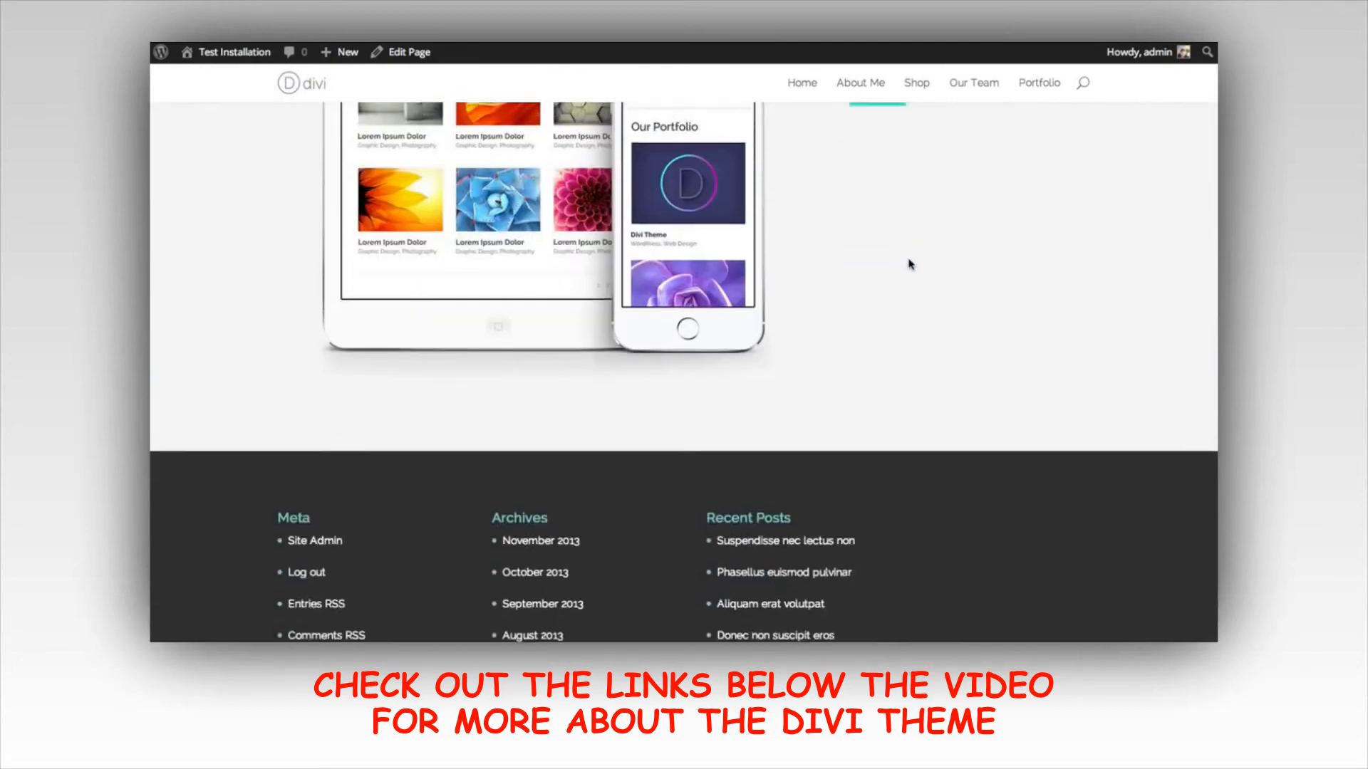
pyautogui.scroll(4, 909, 265)
pyautogui.scroll(2, 919, 277)
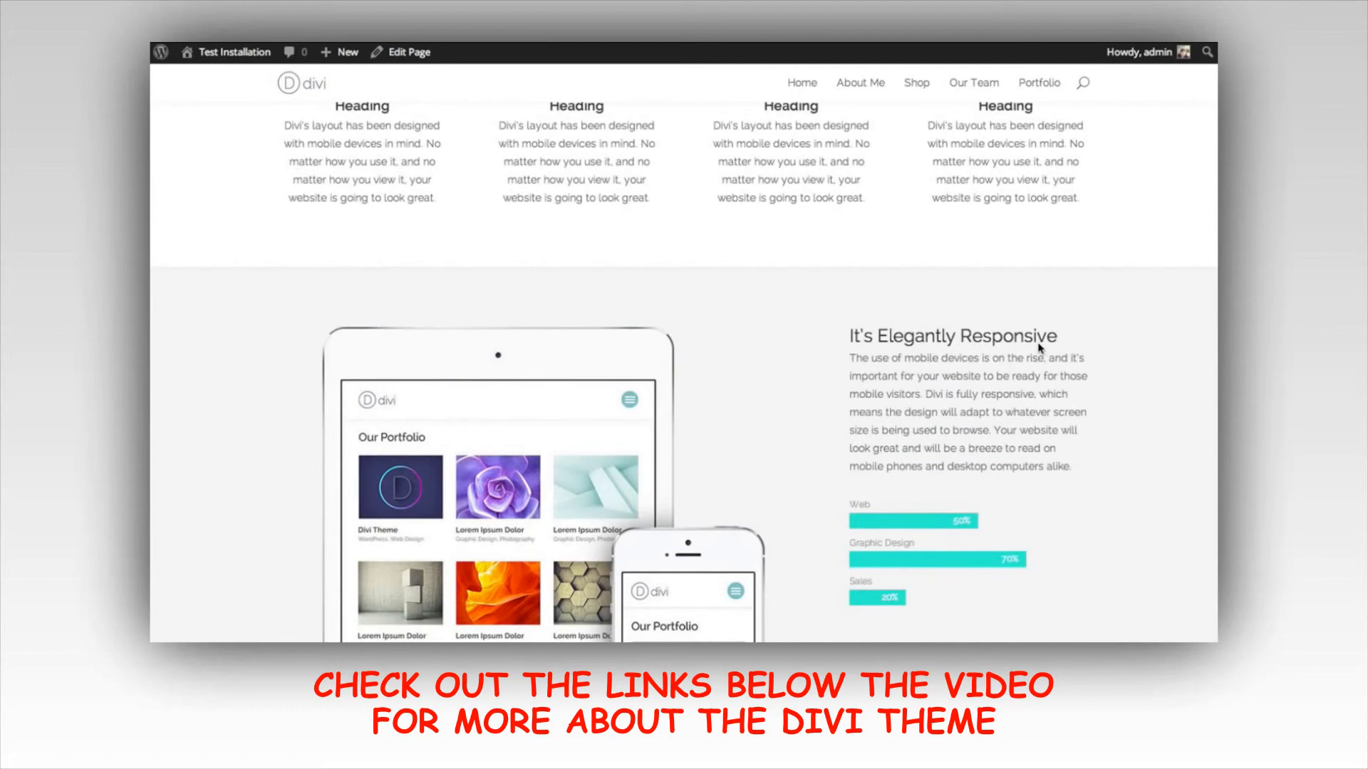
# Examine the previewed page between the slider and the footer, comparing the white blurb section with the gray image section
pyautogui.scroll(-2, 1129, 329)
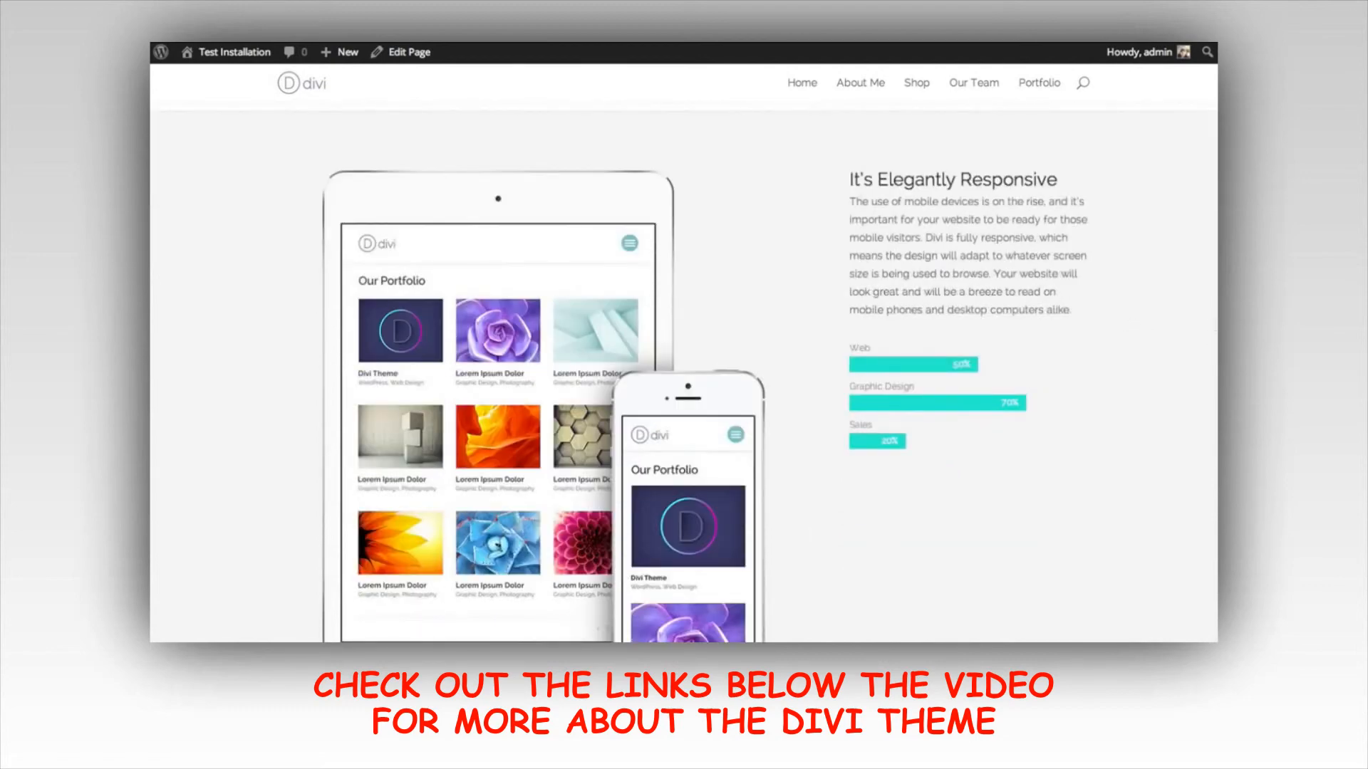
pyautogui.scroll(-4, 1106, 426)
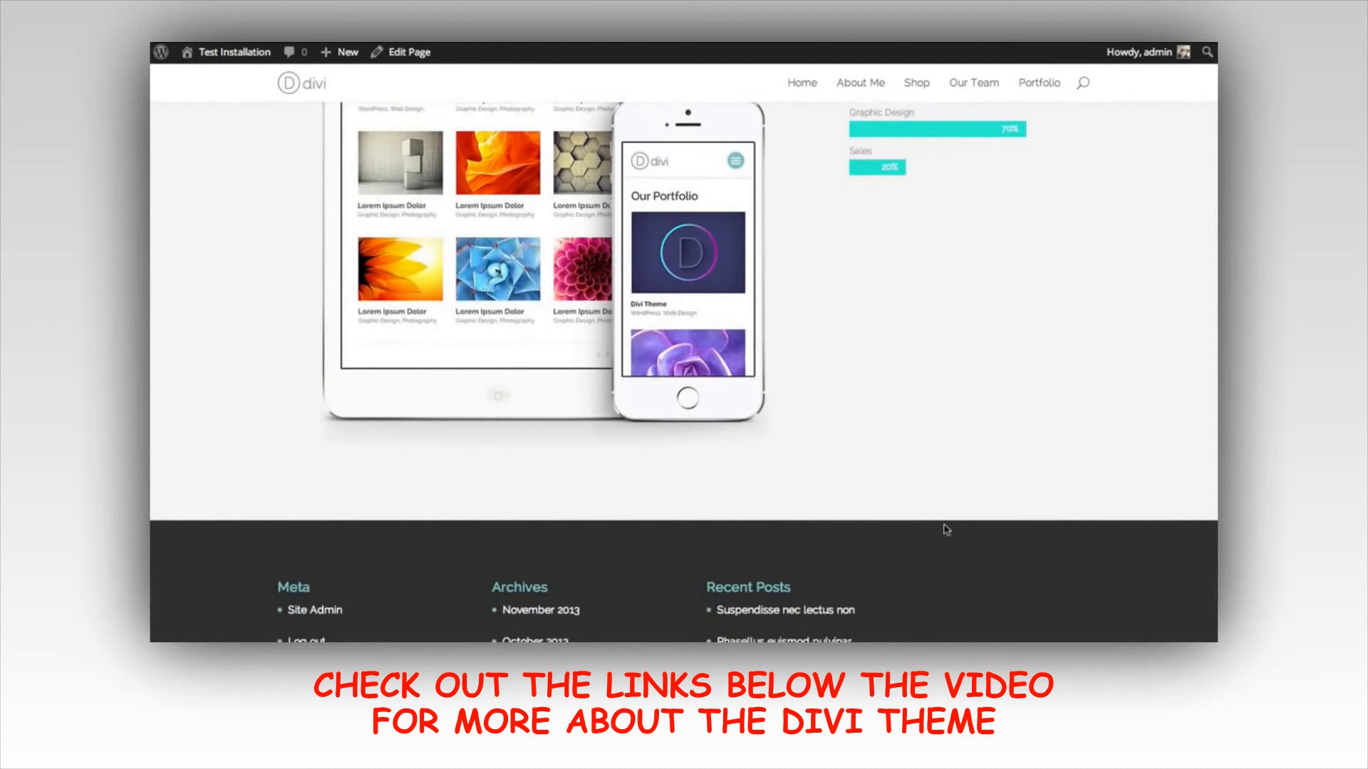
pyautogui.scroll(2, 684, 372)
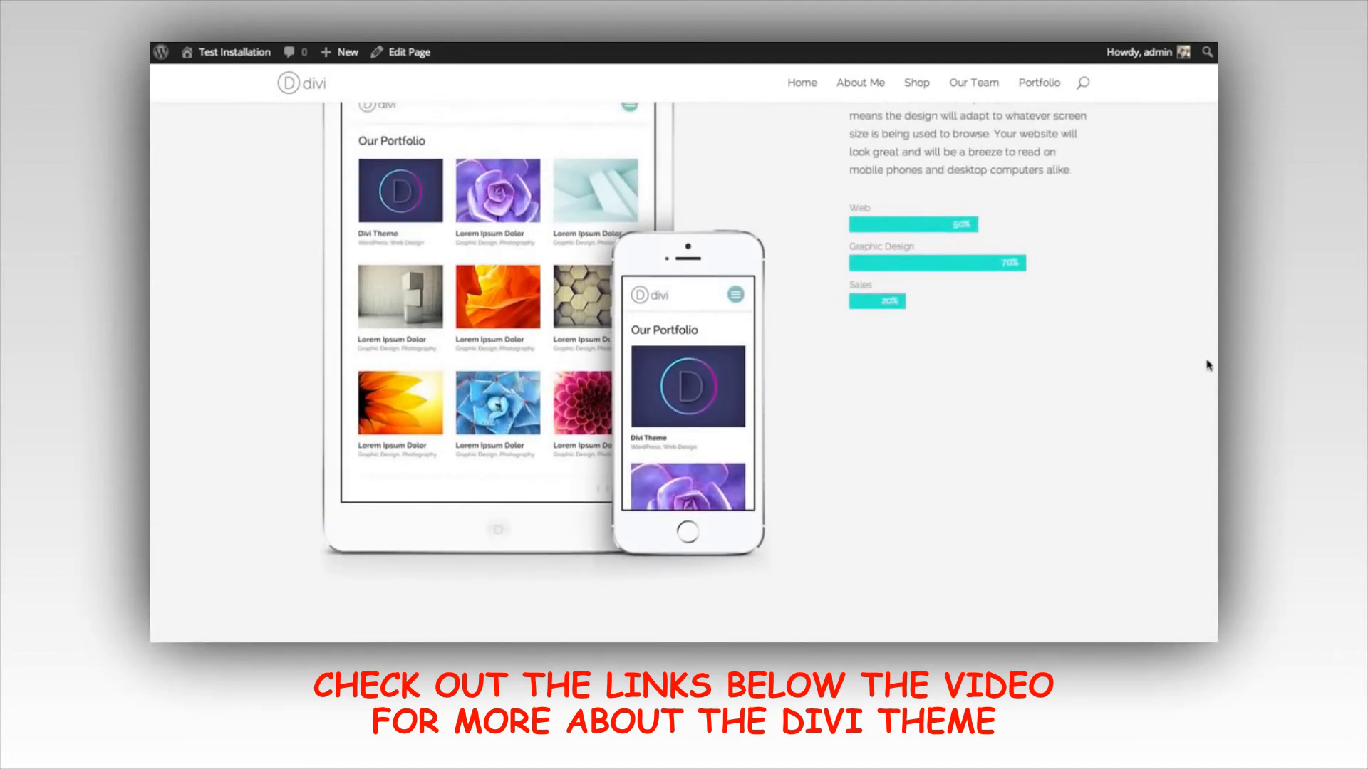
pyautogui.scroll(8, 684, 371)
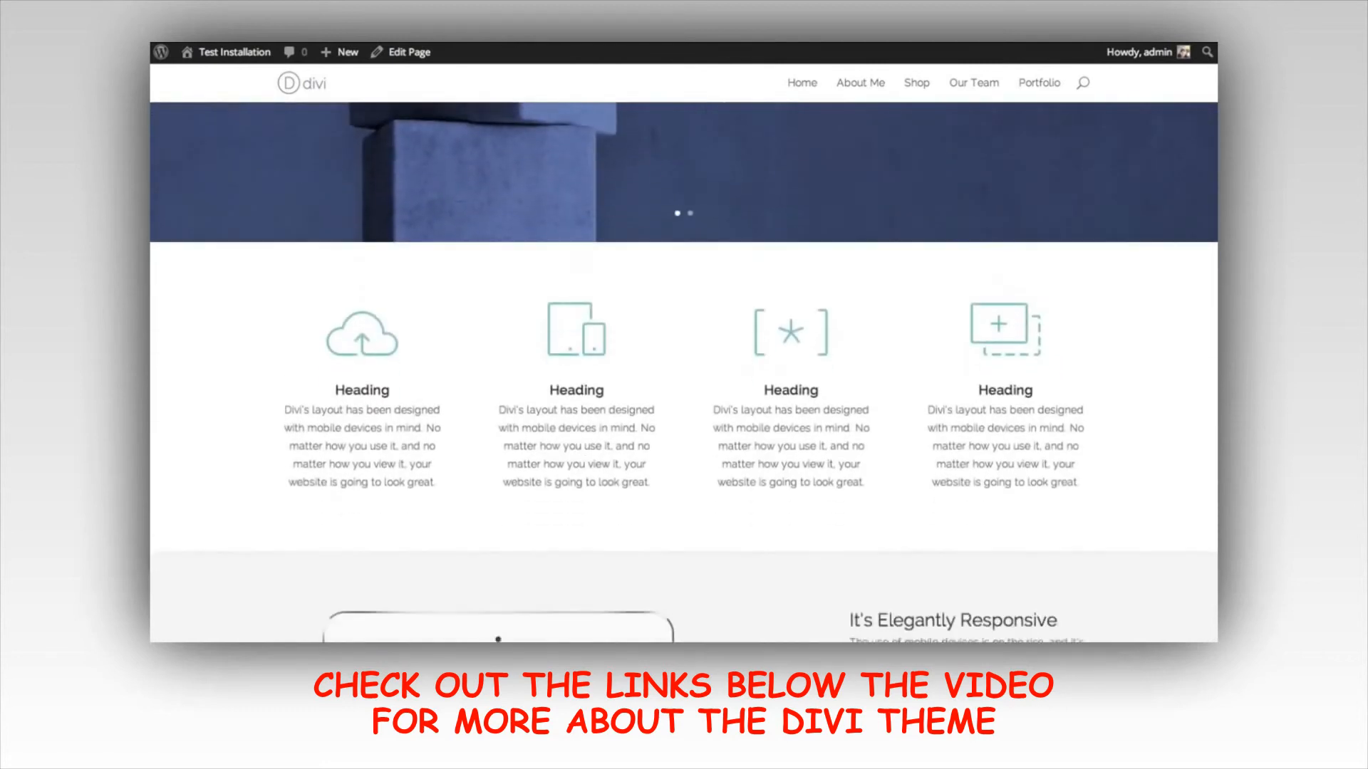
pyautogui.scroll(-5, 684, 371)
pyautogui.scroll(-3, 1214, 340)
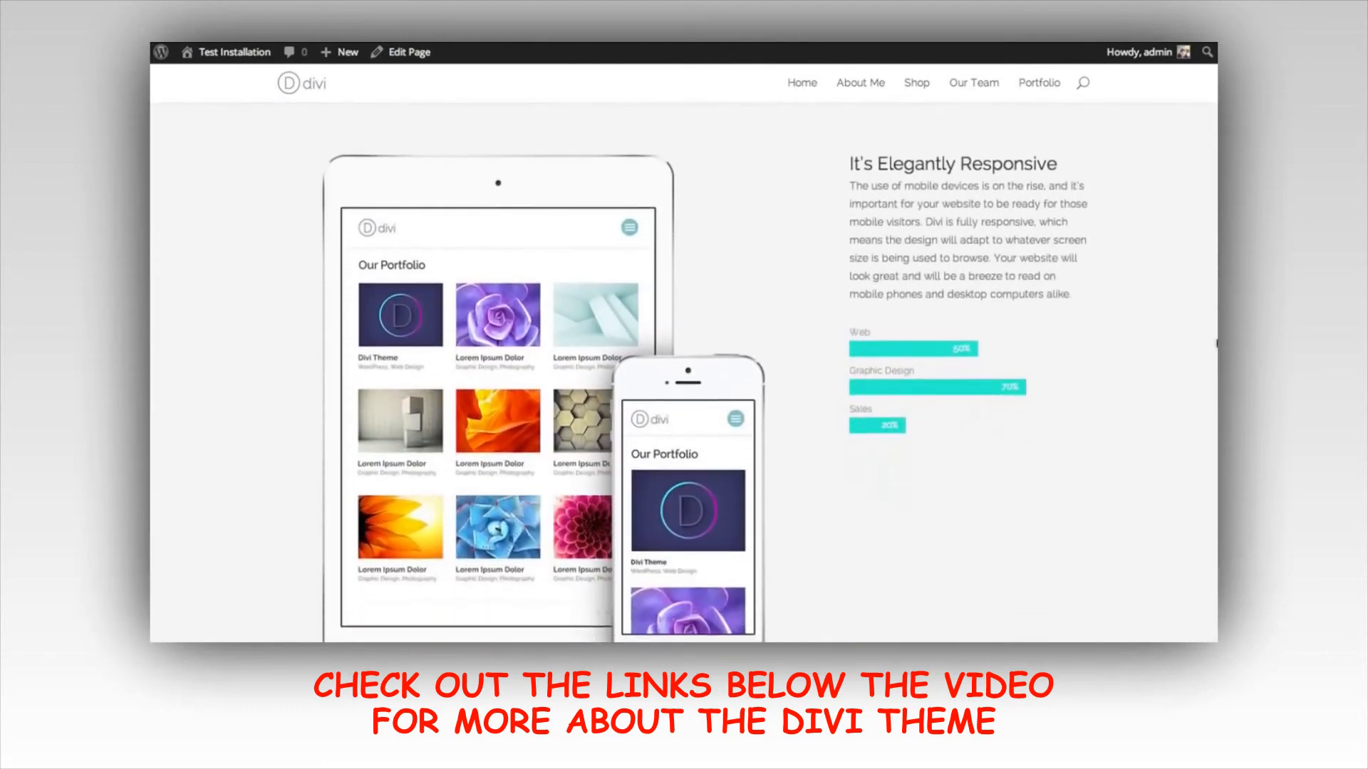
pyautogui.scroll(-3, 1214, 356)
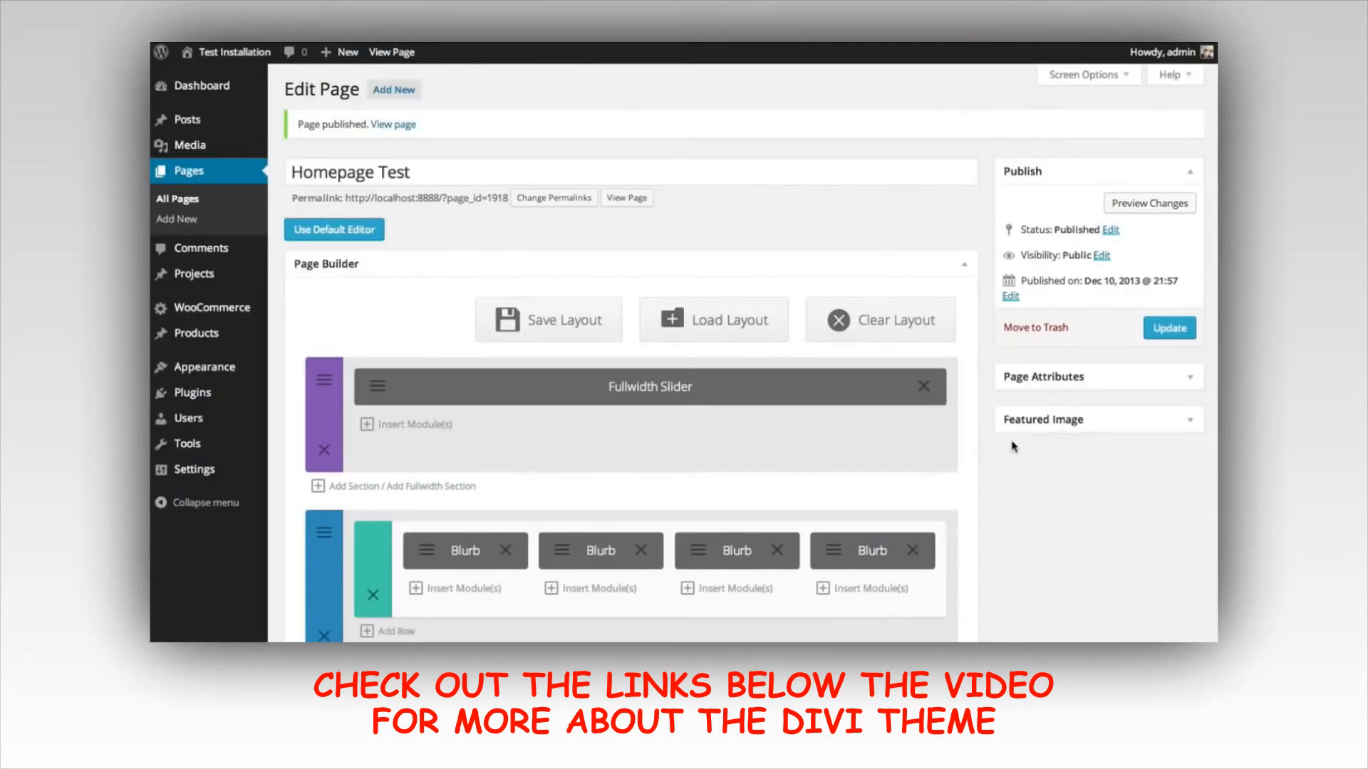
# Add a regular section below the image and counters section and give its row four 1/4 columns
pyautogui.scroll(-7, 1015, 442)
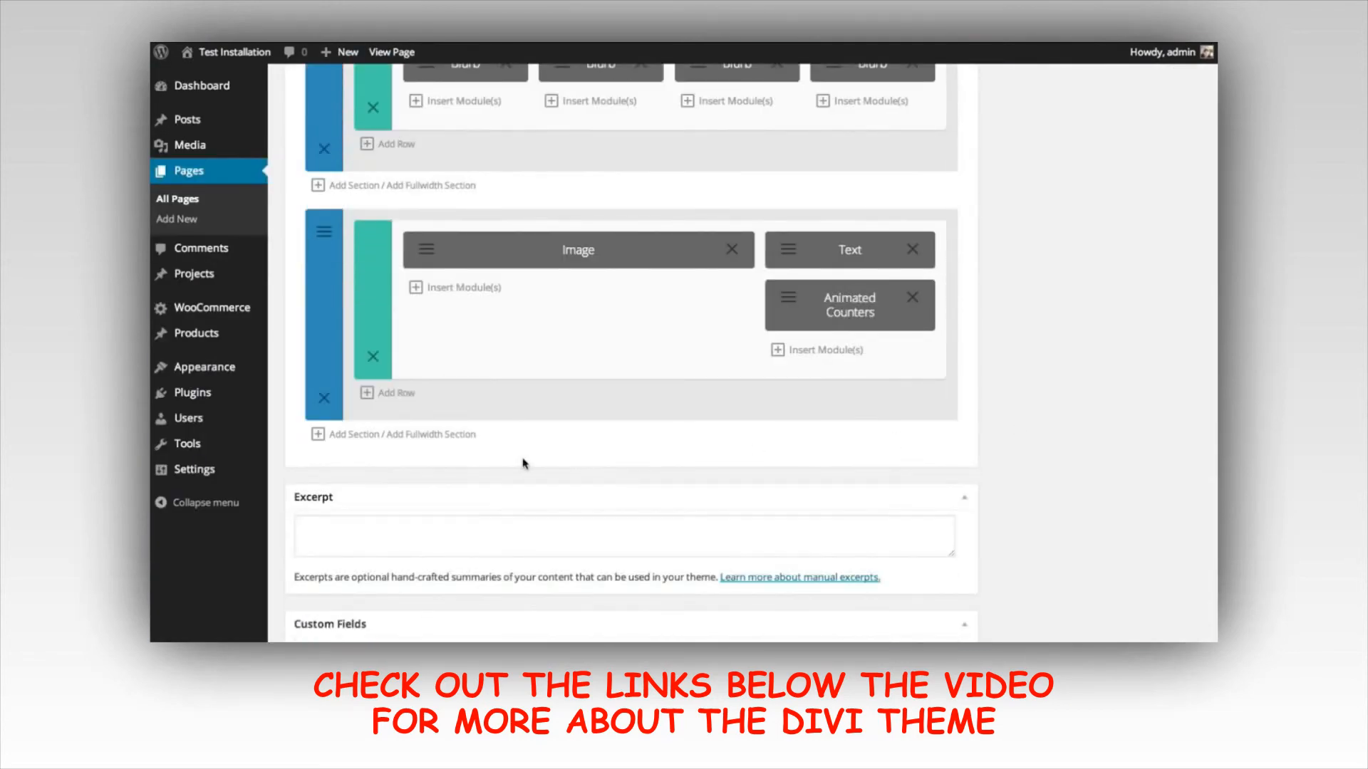
pyautogui.click(344, 435)
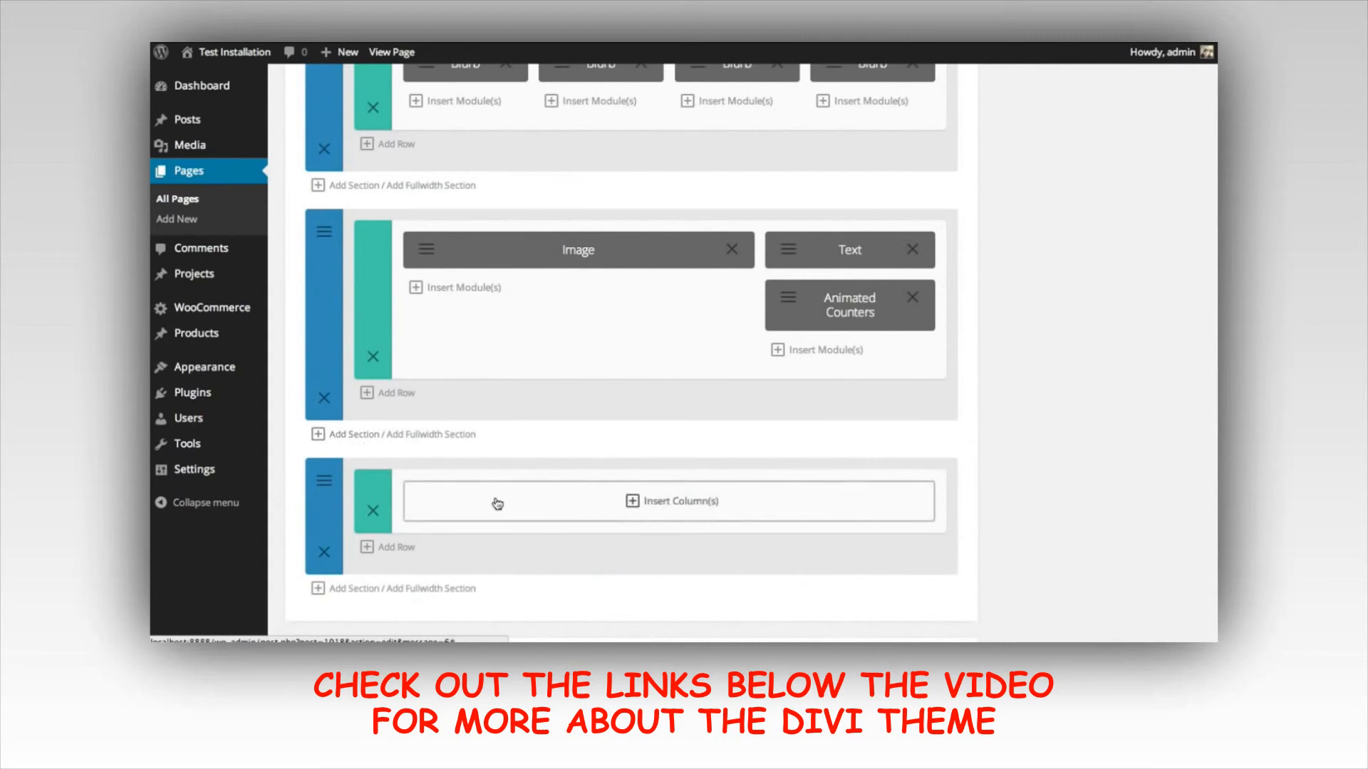
pyautogui.click(533, 508)
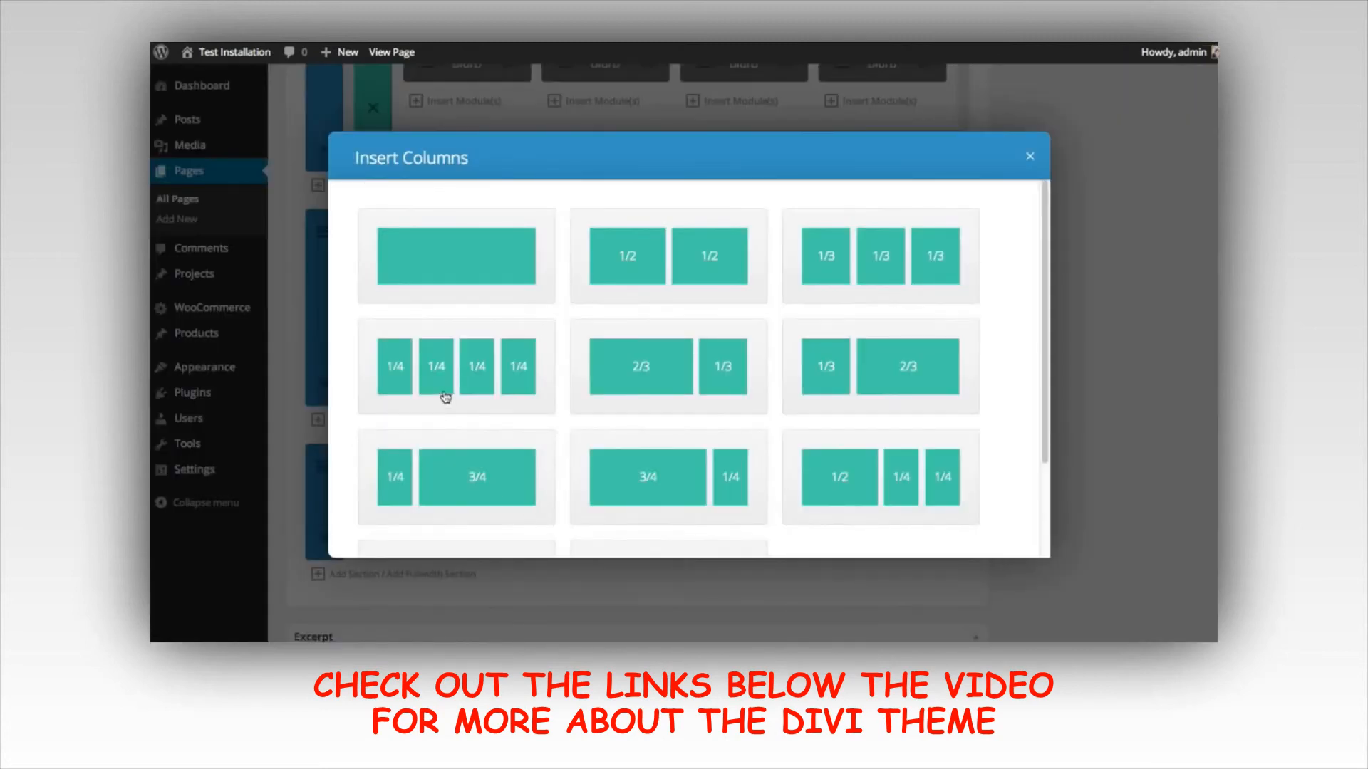
pyautogui.click(457, 363)
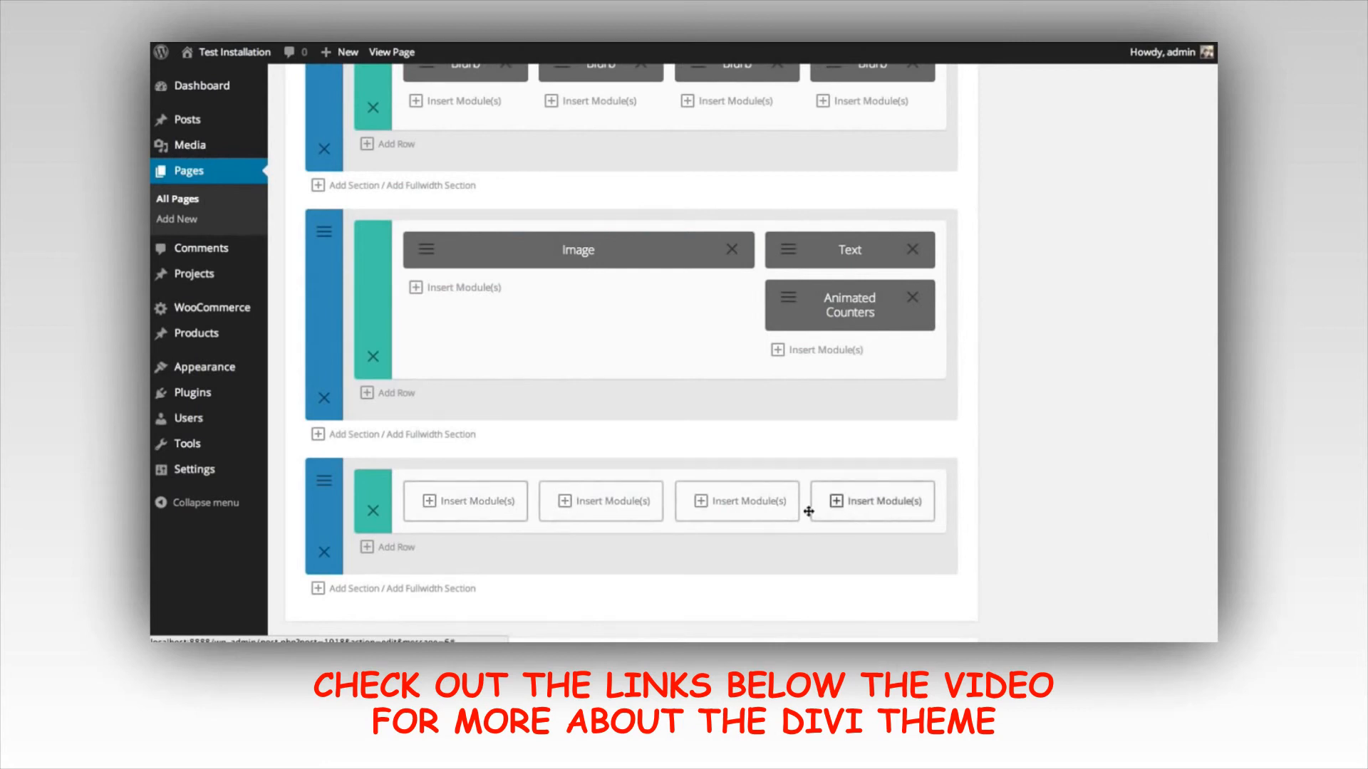
# Insert an Image module with the WPML logo (logo-41.jpg) from the media library into the new row's first column and save it
pyautogui.click(491, 511)
pyautogui.click(479, 238)
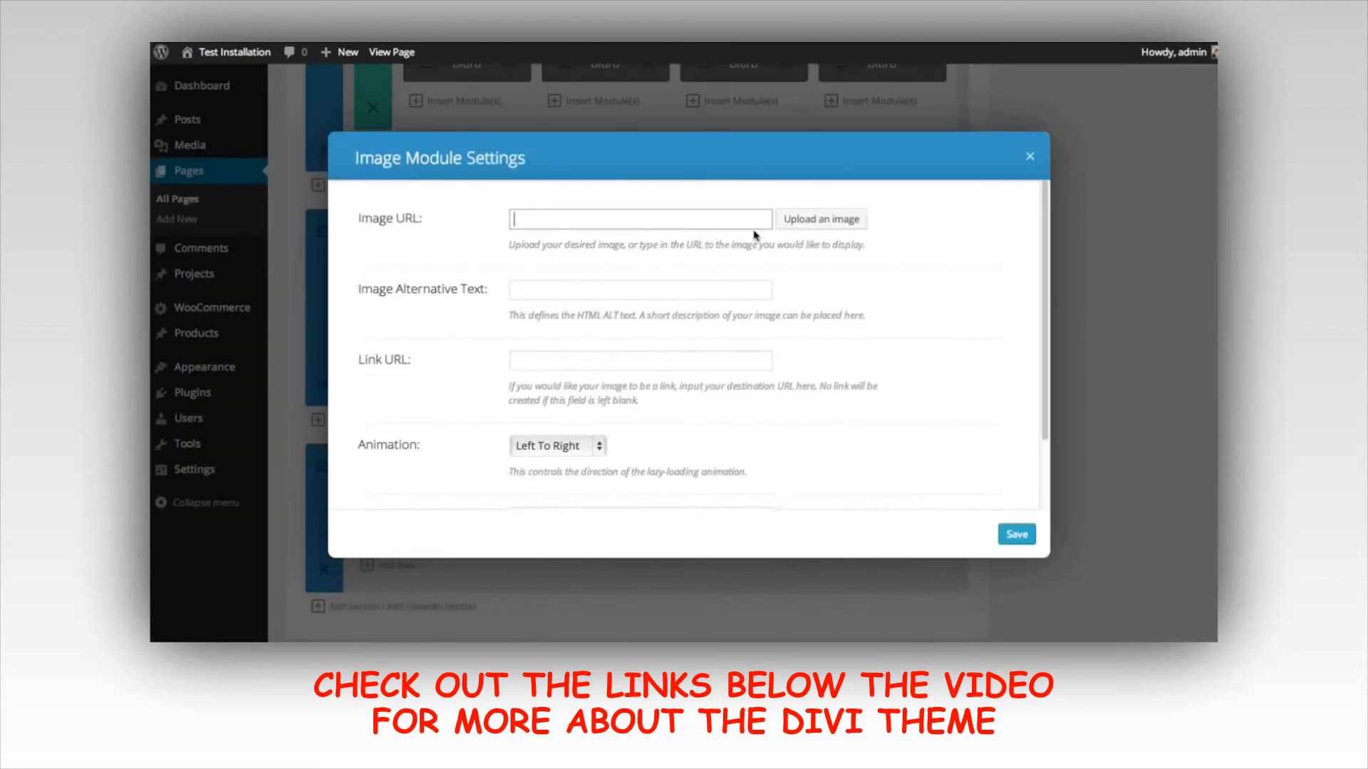
pyautogui.click(816, 219)
pyautogui.click(464, 215)
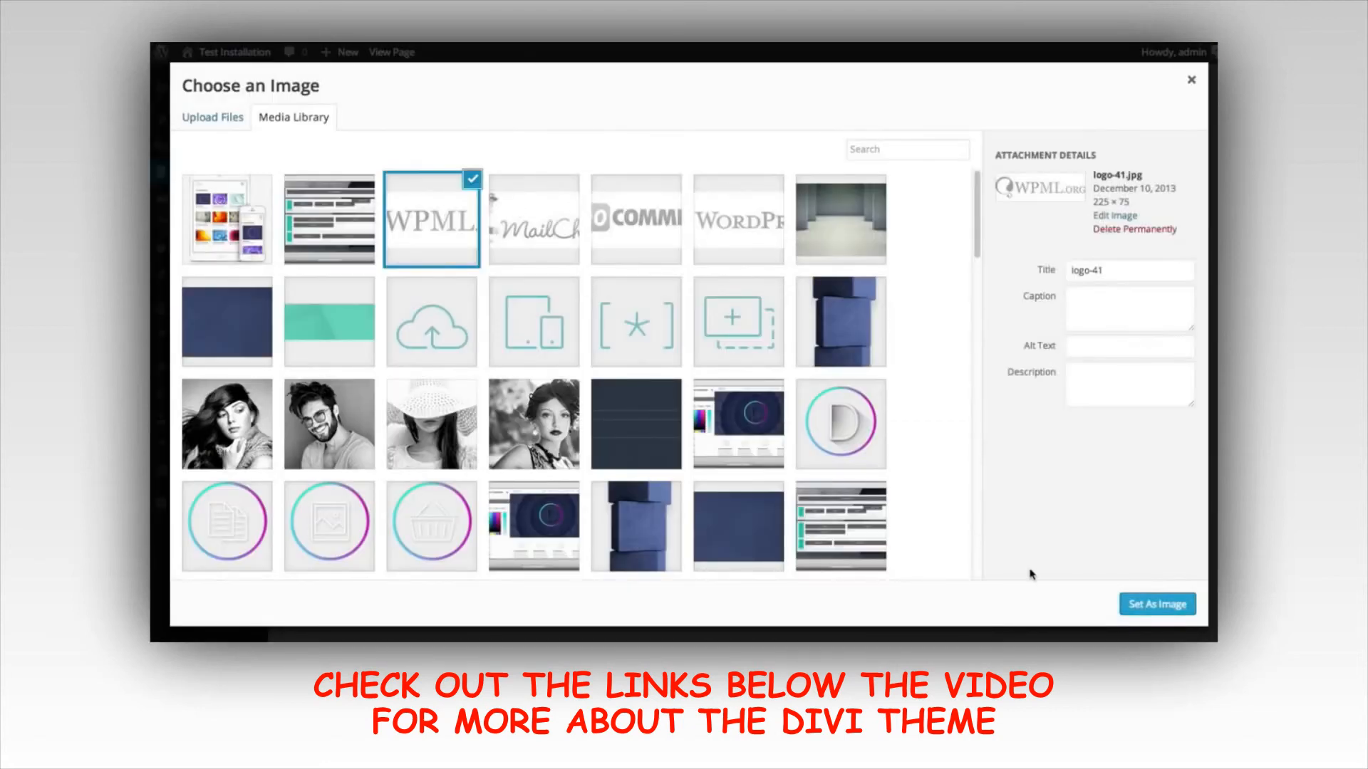
pyautogui.click(1139, 606)
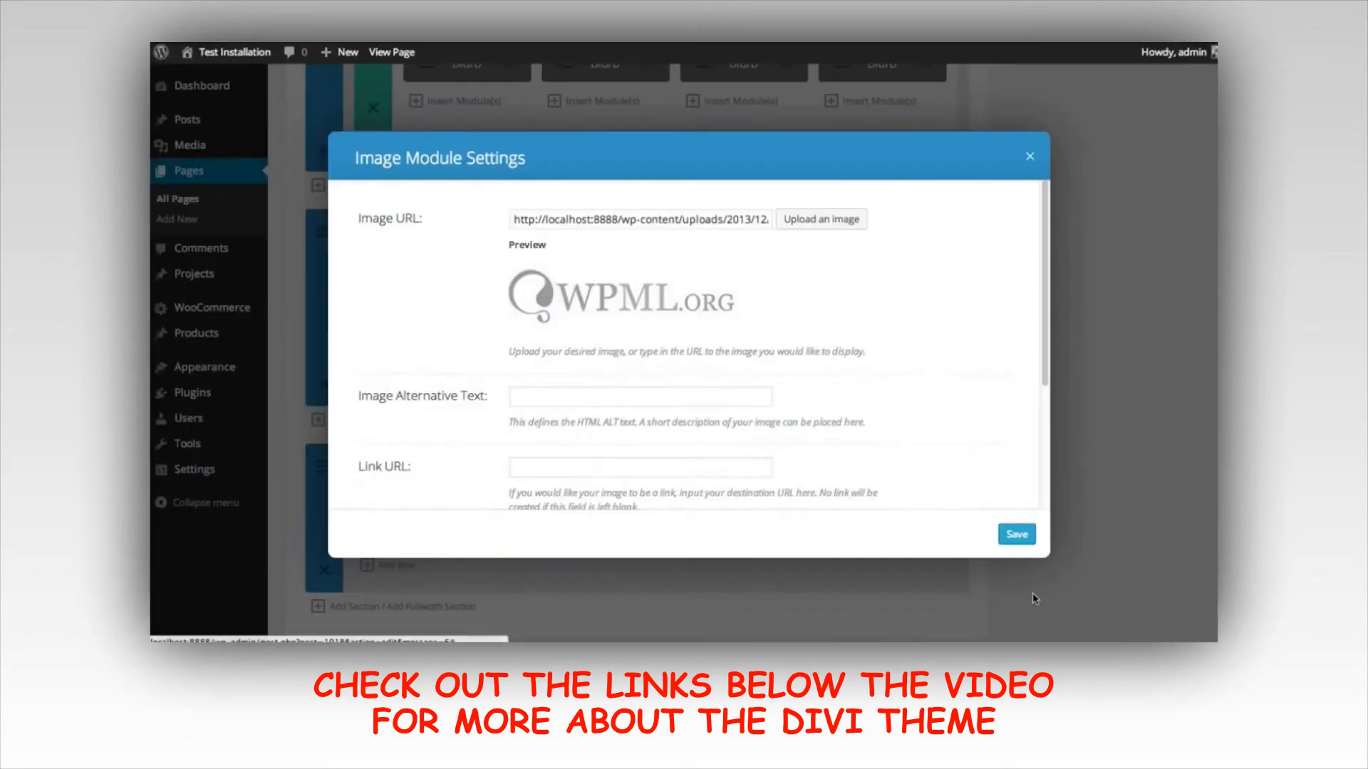
pyautogui.click(1015, 535)
# Insert an Image module with the MailChimp logo from the media library into the second column and save it
pyautogui.click(611, 501)
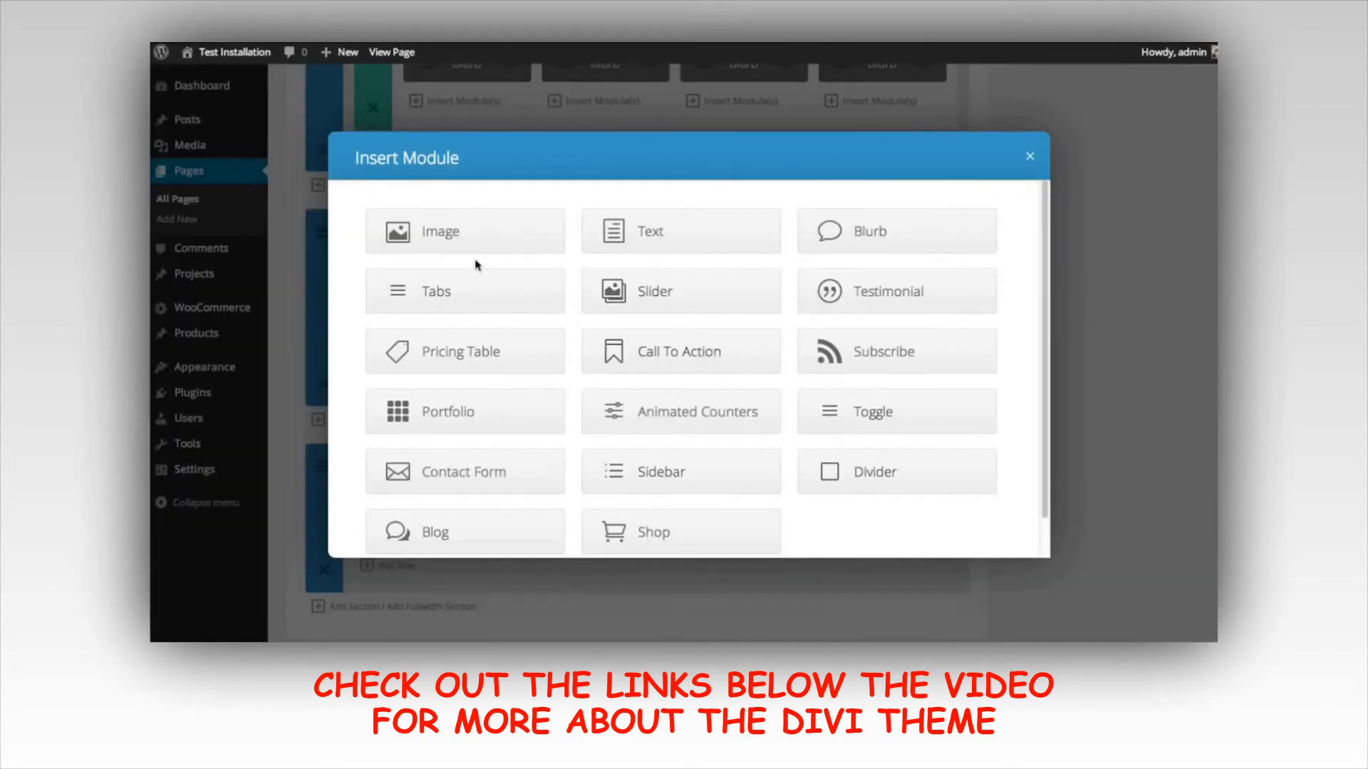
pyautogui.click(464, 241)
pyautogui.click(808, 222)
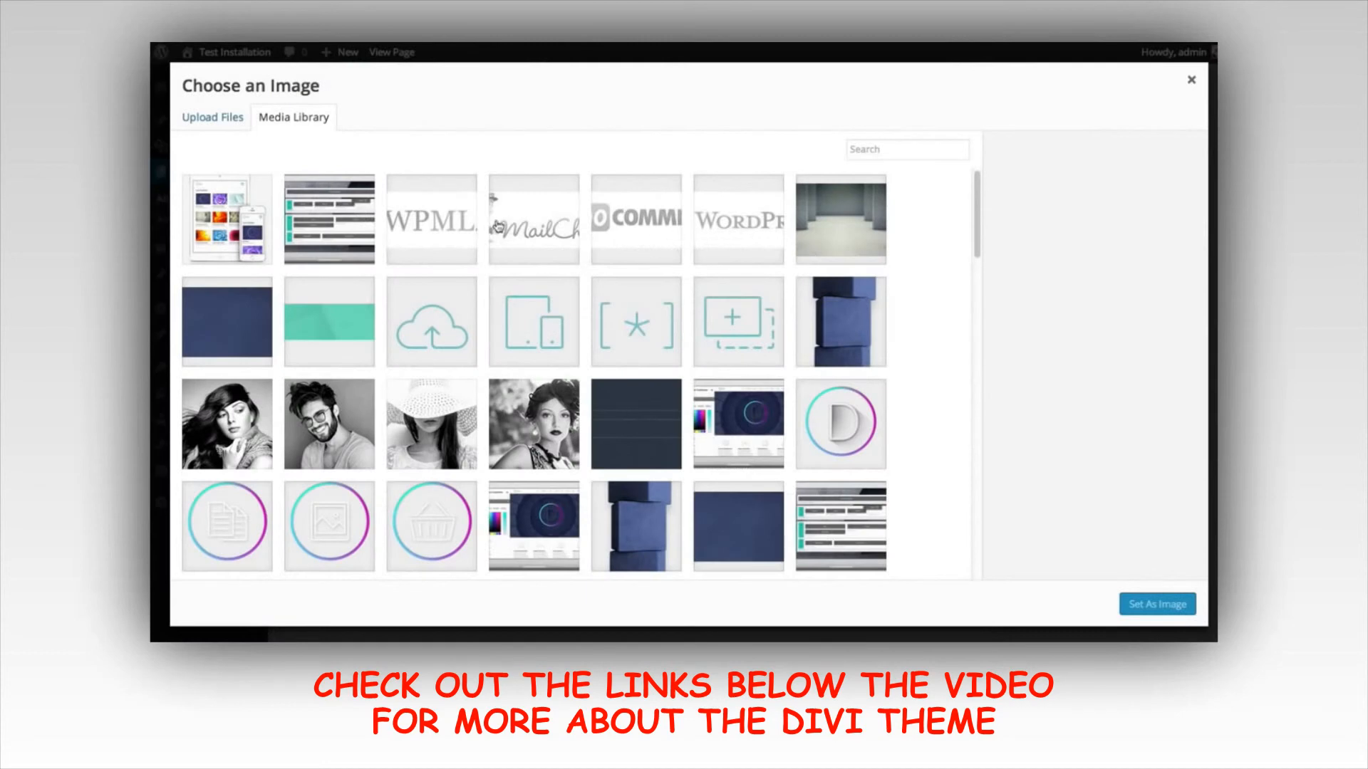
pyautogui.click(535, 227)
pyautogui.click(1134, 604)
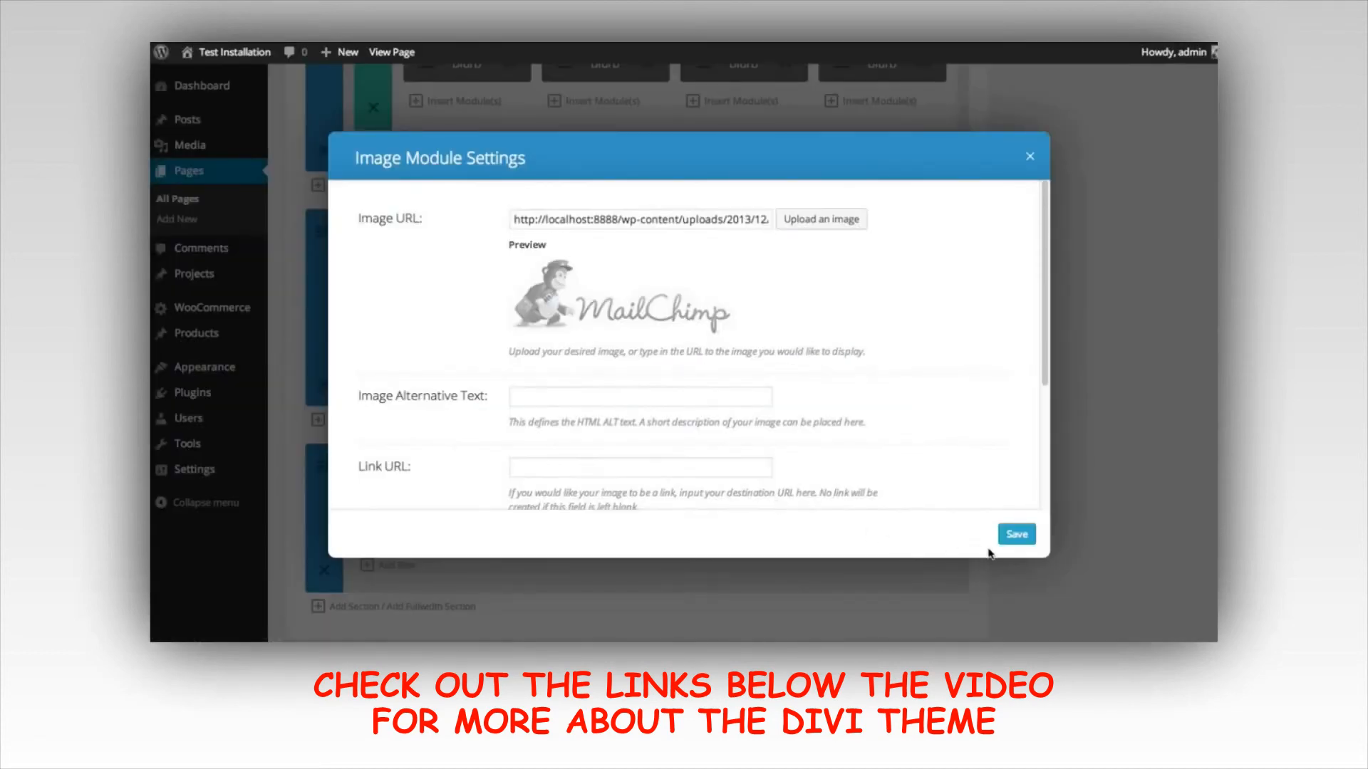
pyautogui.click(1015, 536)
# Insert an Image module with the WooCommerce logo from the media library into the third column and save it
pyautogui.click(796, 508)
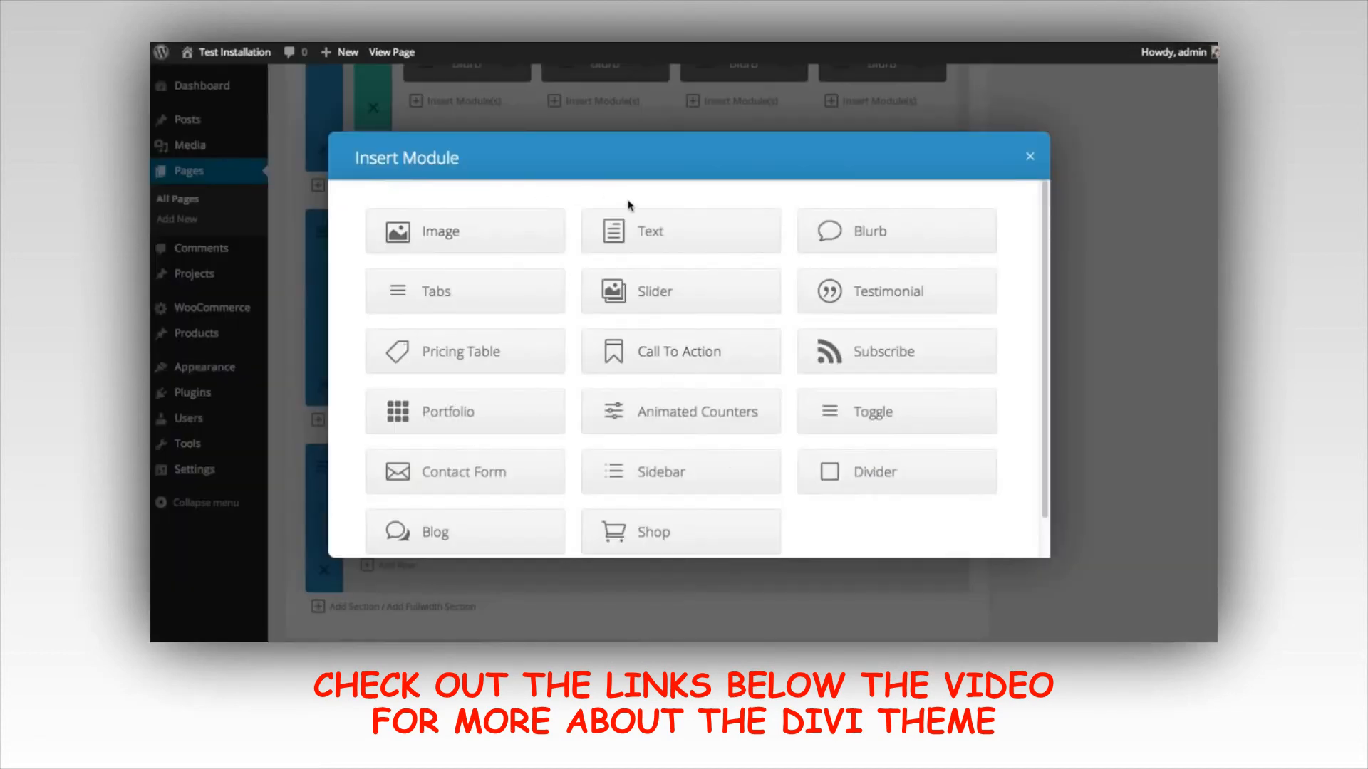
pyautogui.click(487, 232)
pyautogui.click(821, 220)
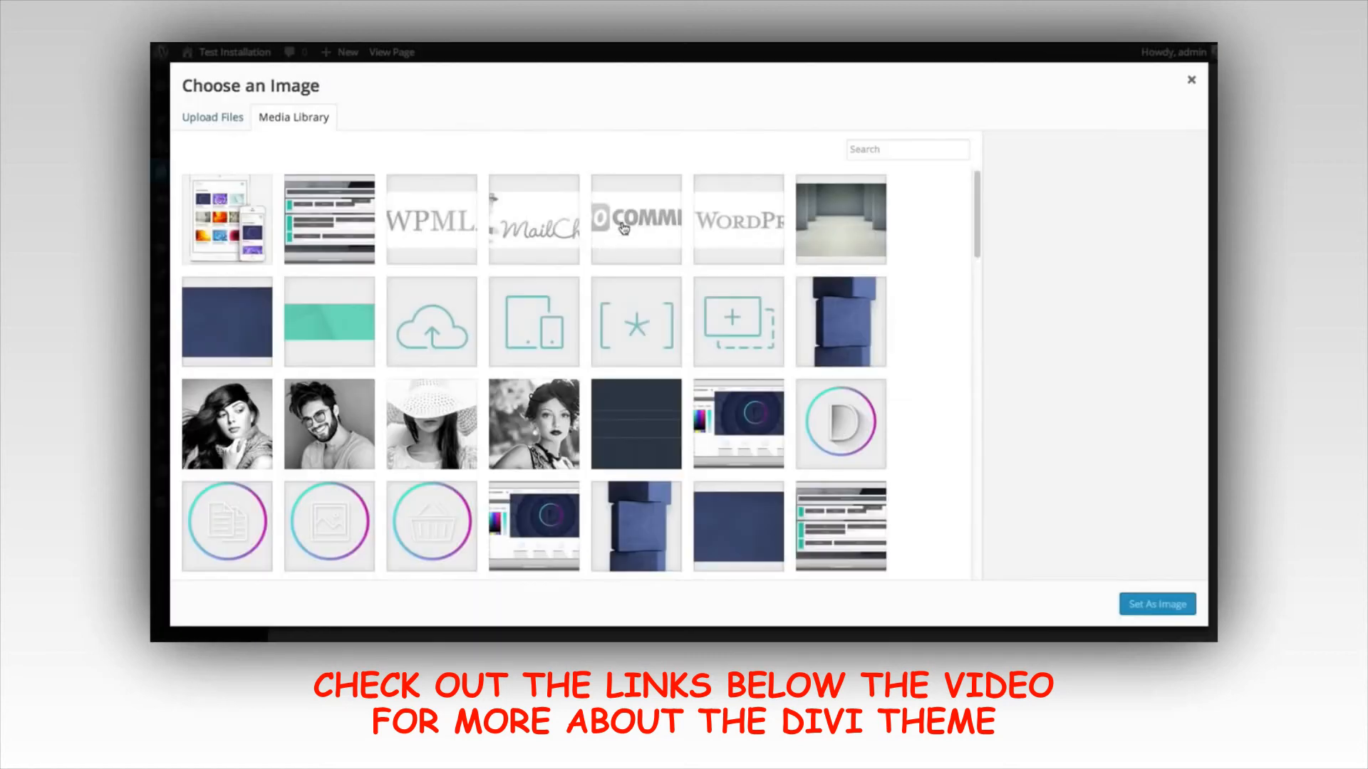
pyautogui.click(637, 227)
pyautogui.click(1157, 604)
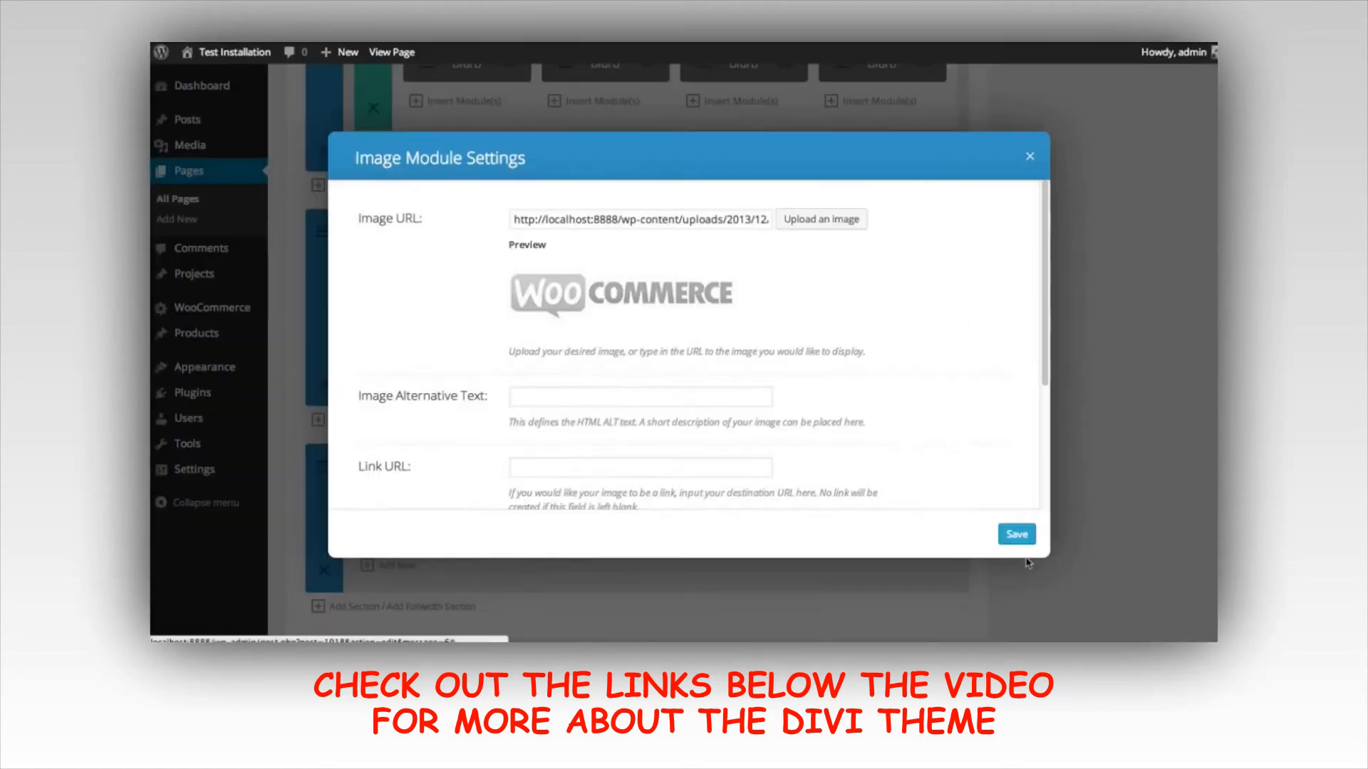
pyautogui.click(1015, 536)
# Insert an Image module with the WordPress logo from the media library into the fourth column and save it
pyautogui.click(863, 499)
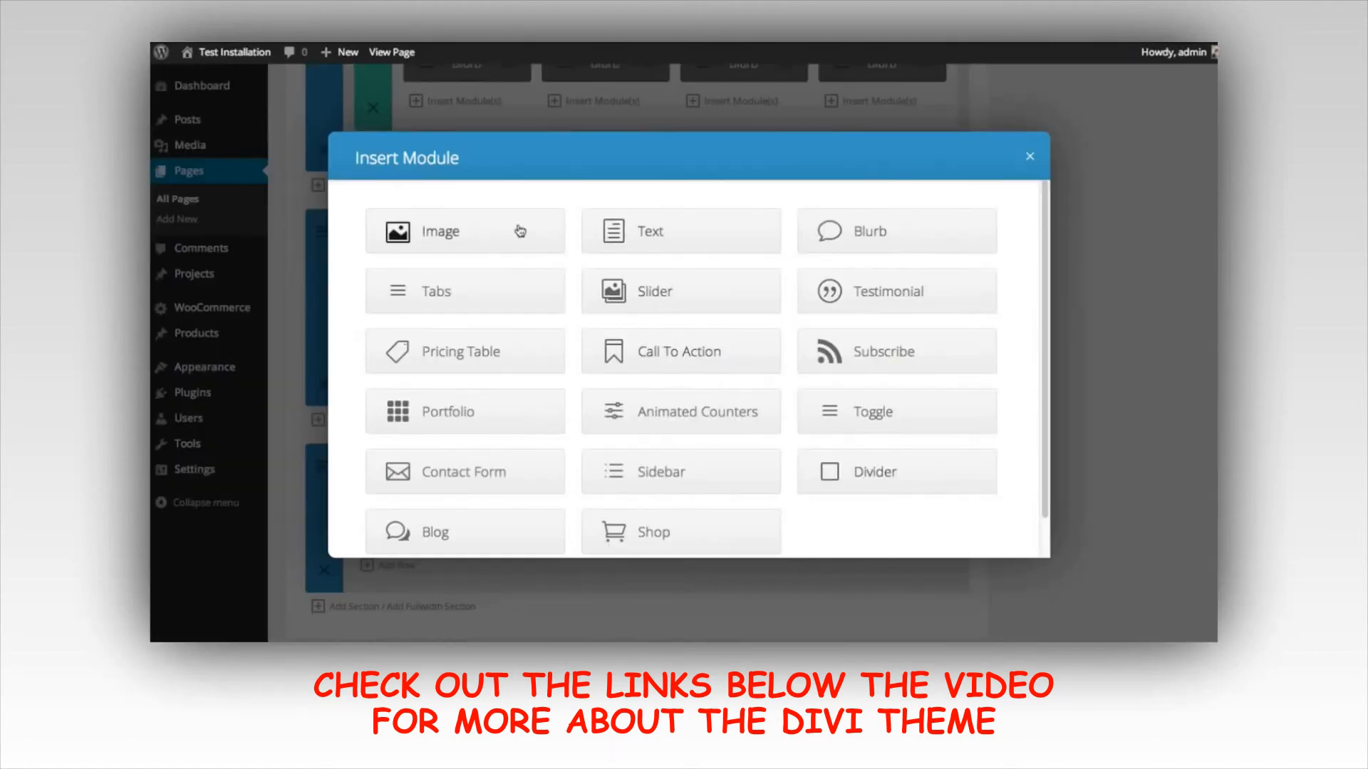
pyautogui.click(519, 230)
pyautogui.click(823, 220)
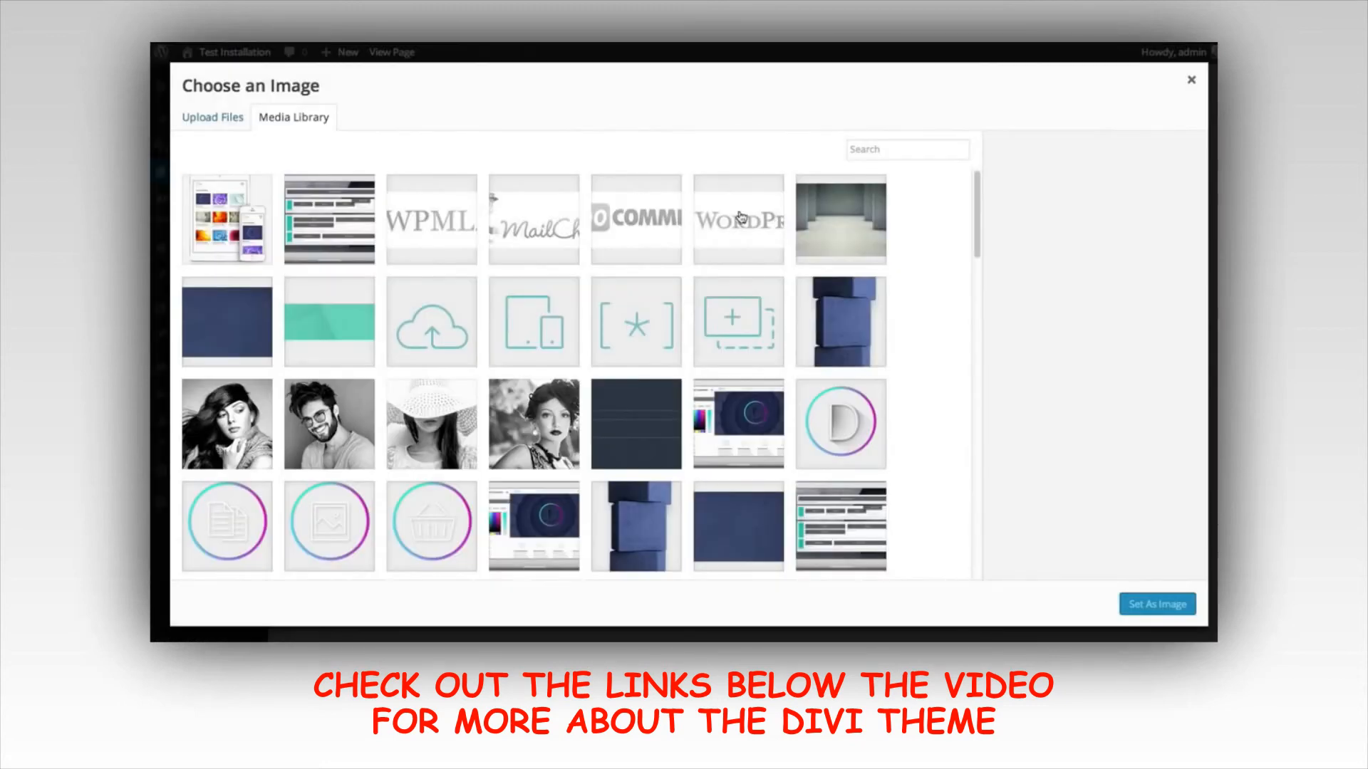
pyautogui.click(740, 217)
pyautogui.click(1157, 604)
pyautogui.click(1013, 533)
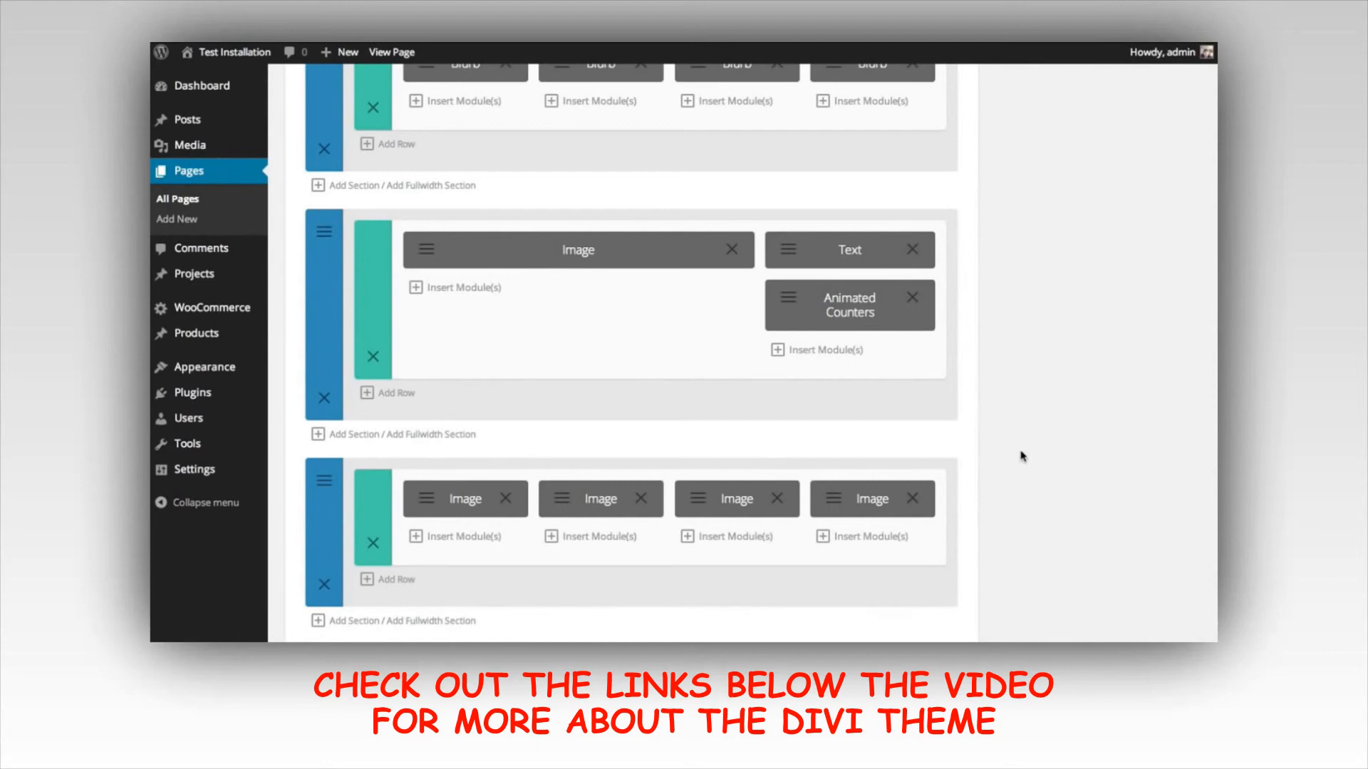
# Preview the page changes and examine the new four-logo row below the gray section, then return to the page editor
pyautogui.scroll(5, 1022, 456)
pyautogui.scroll(-8, 1025, 463)
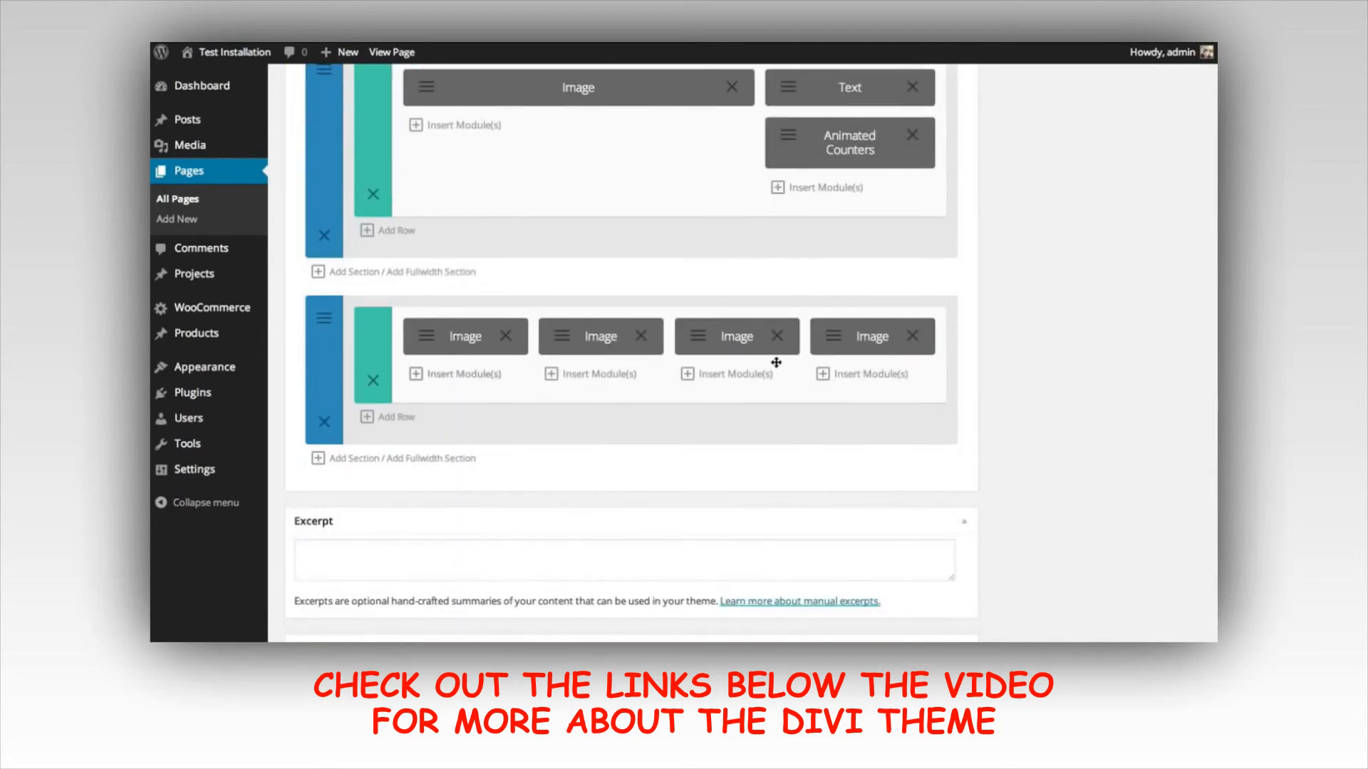
pyautogui.scroll(10, 905, 354)
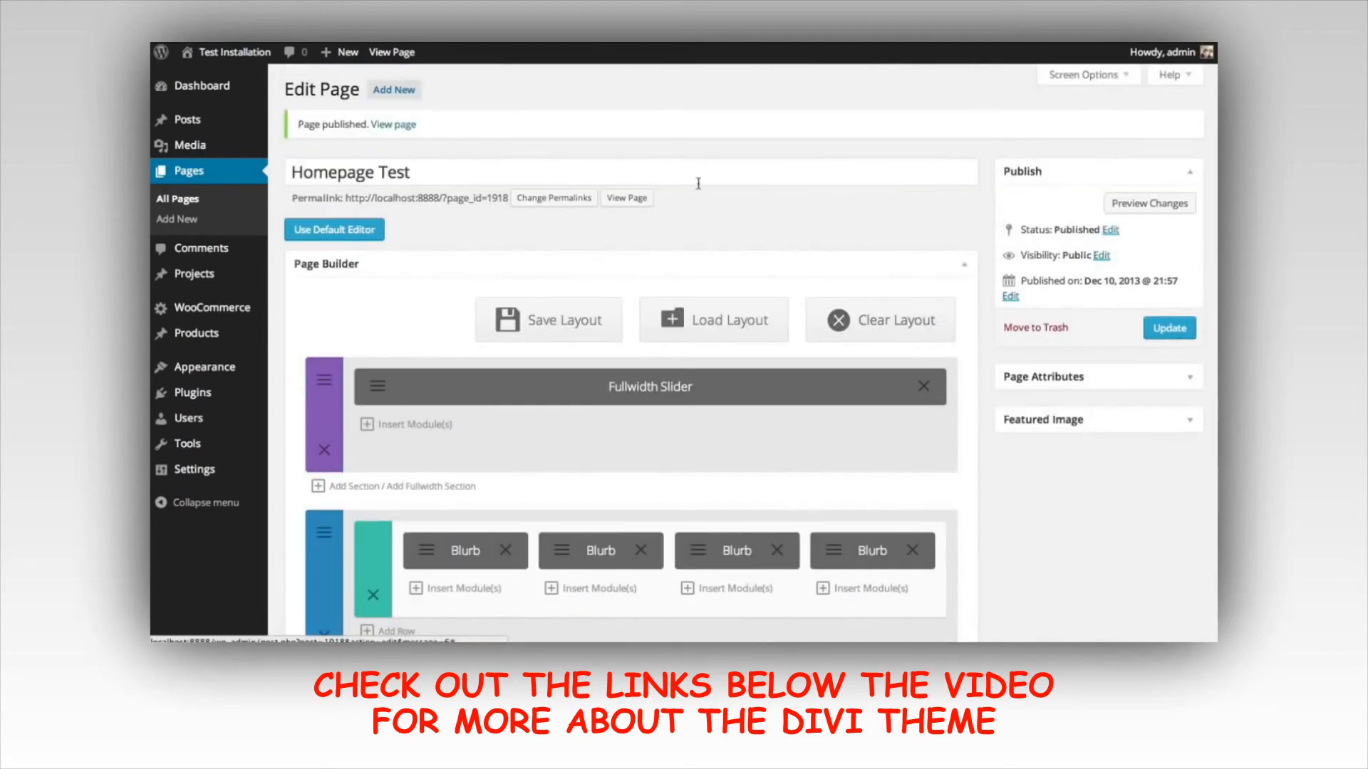
pyautogui.click(1125, 207)
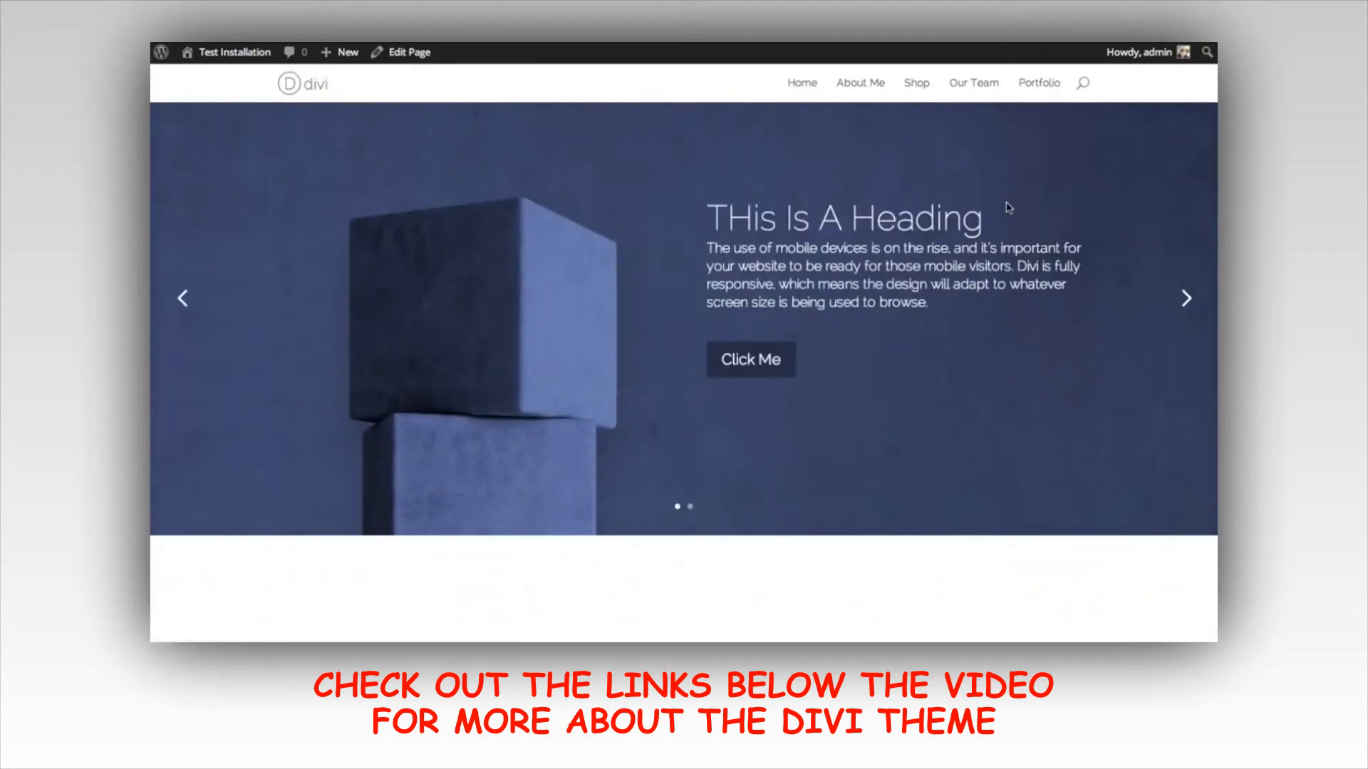
pyautogui.scroll(-5, 1011, 205)
pyautogui.scroll(-5, 1017, 201)
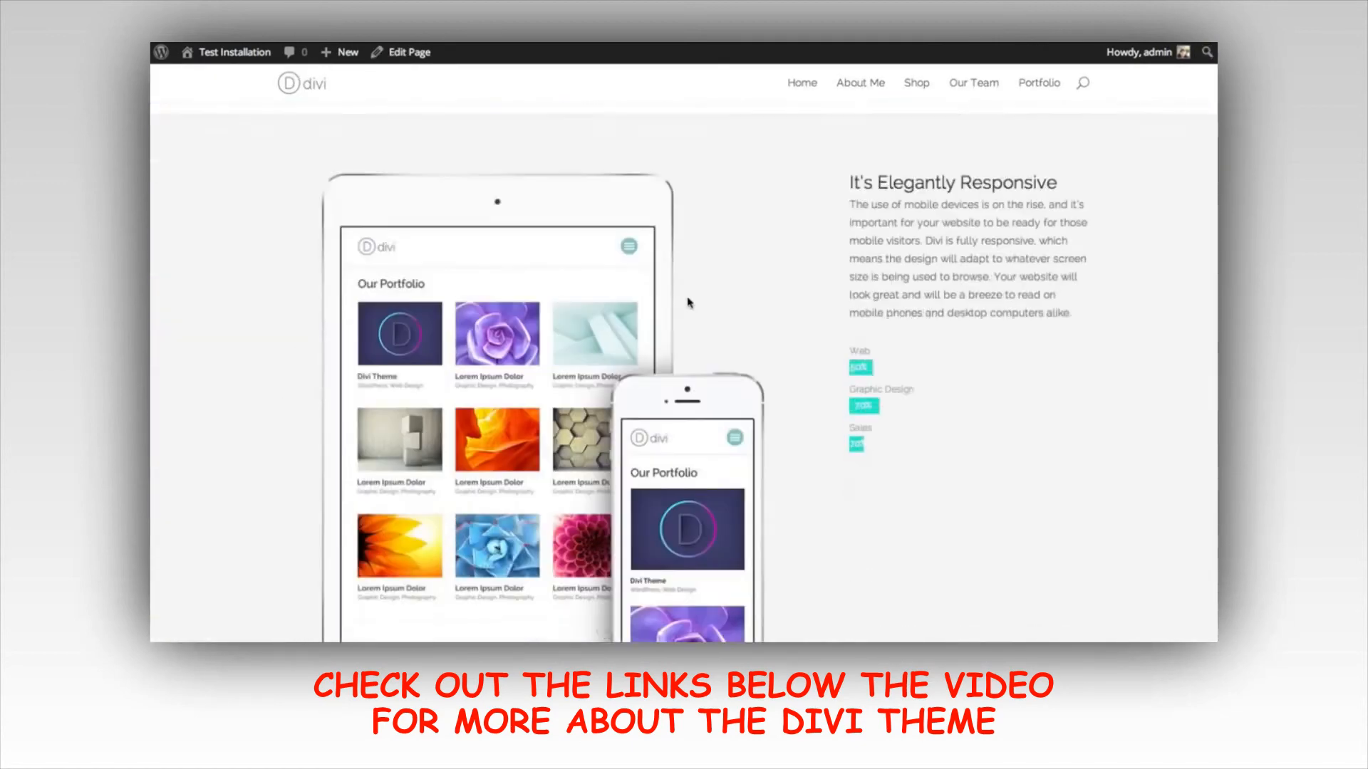
pyautogui.scroll(-6, 901, 279)
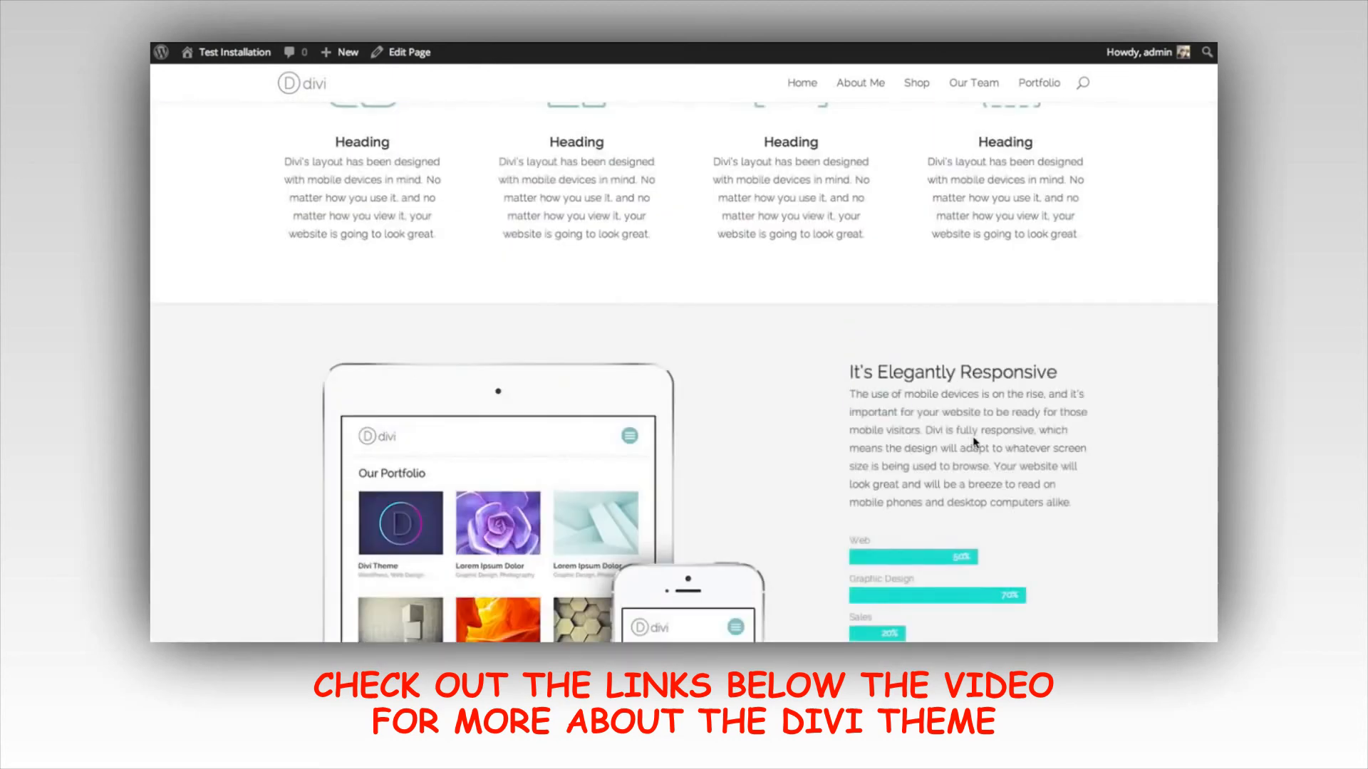
pyautogui.scroll(-8, 1026, 397)
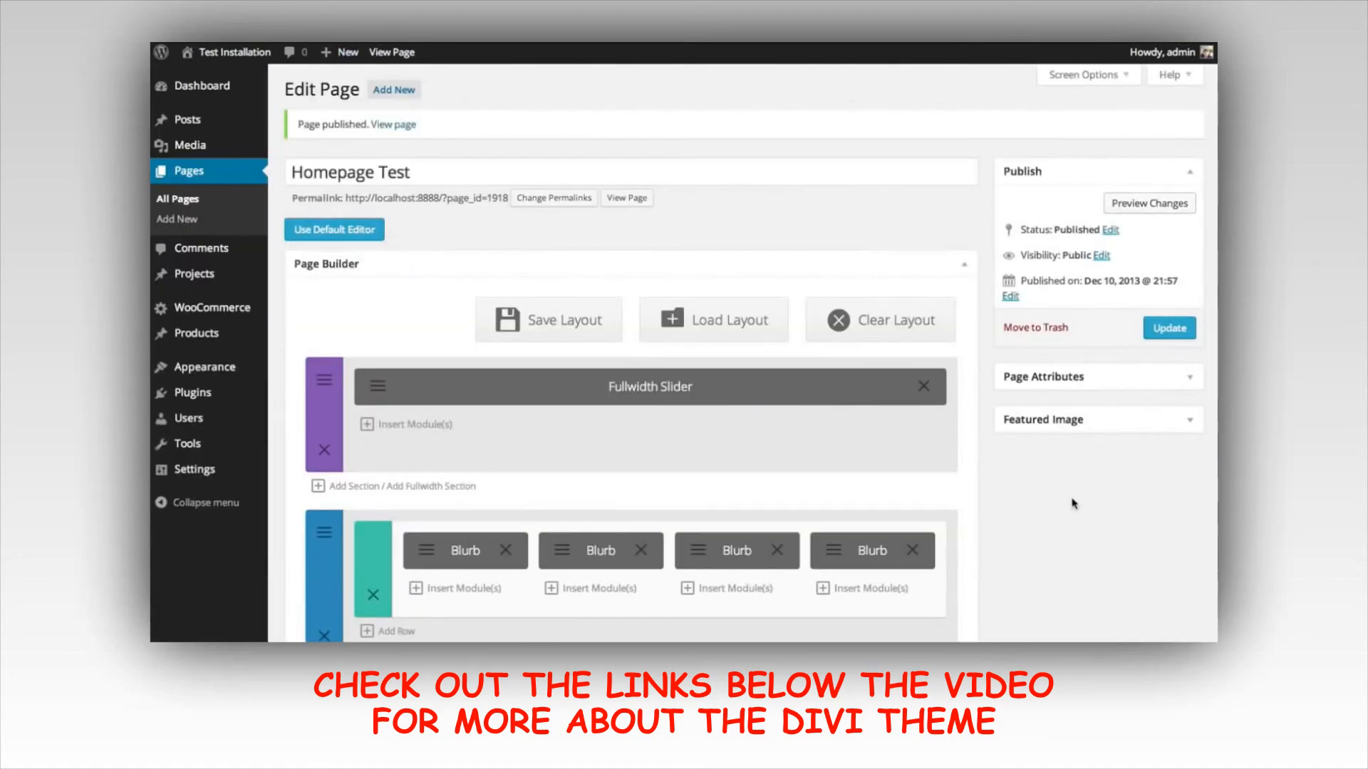
# Add a regular section below the logo section, set its background image to the gray pillared hall photo, and save the section settings
pyautogui.scroll(-10, 1073, 503)
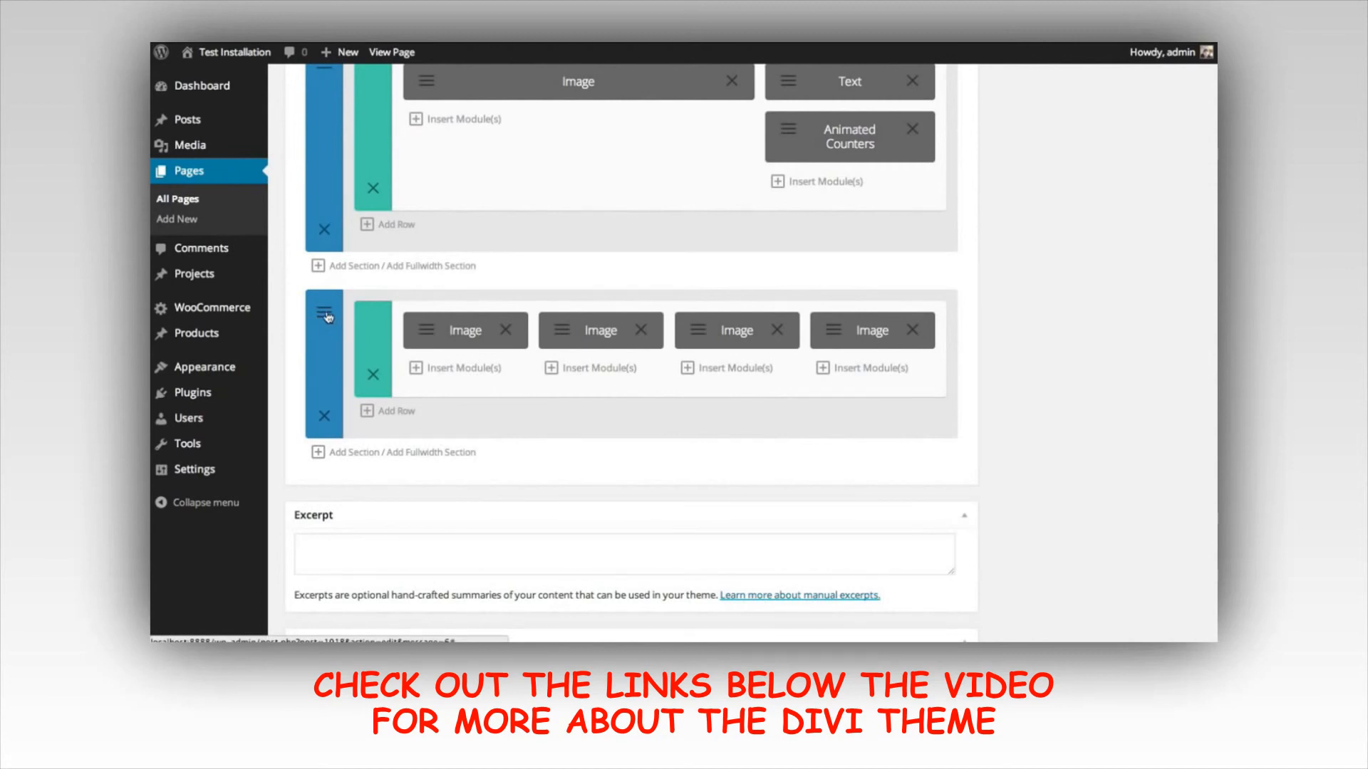
pyautogui.click(352, 456)
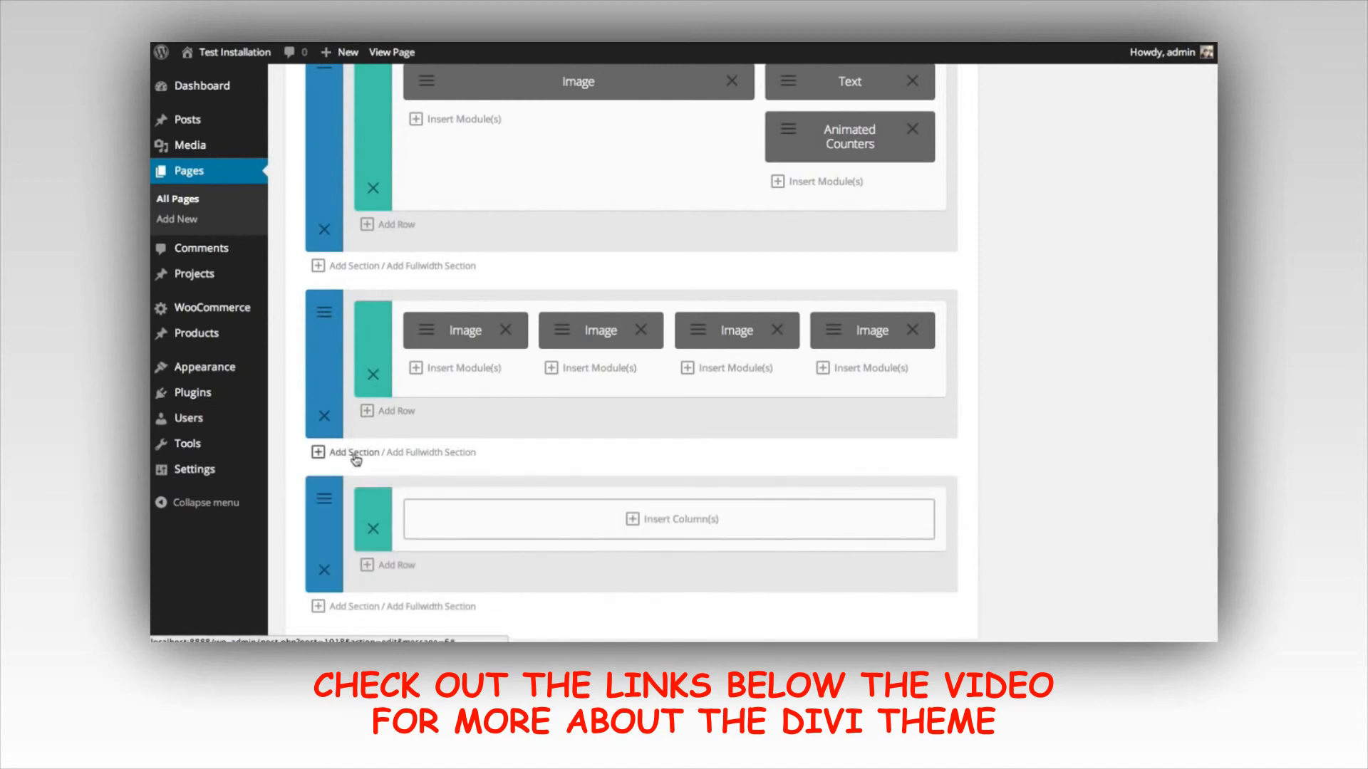
pyautogui.click(325, 501)
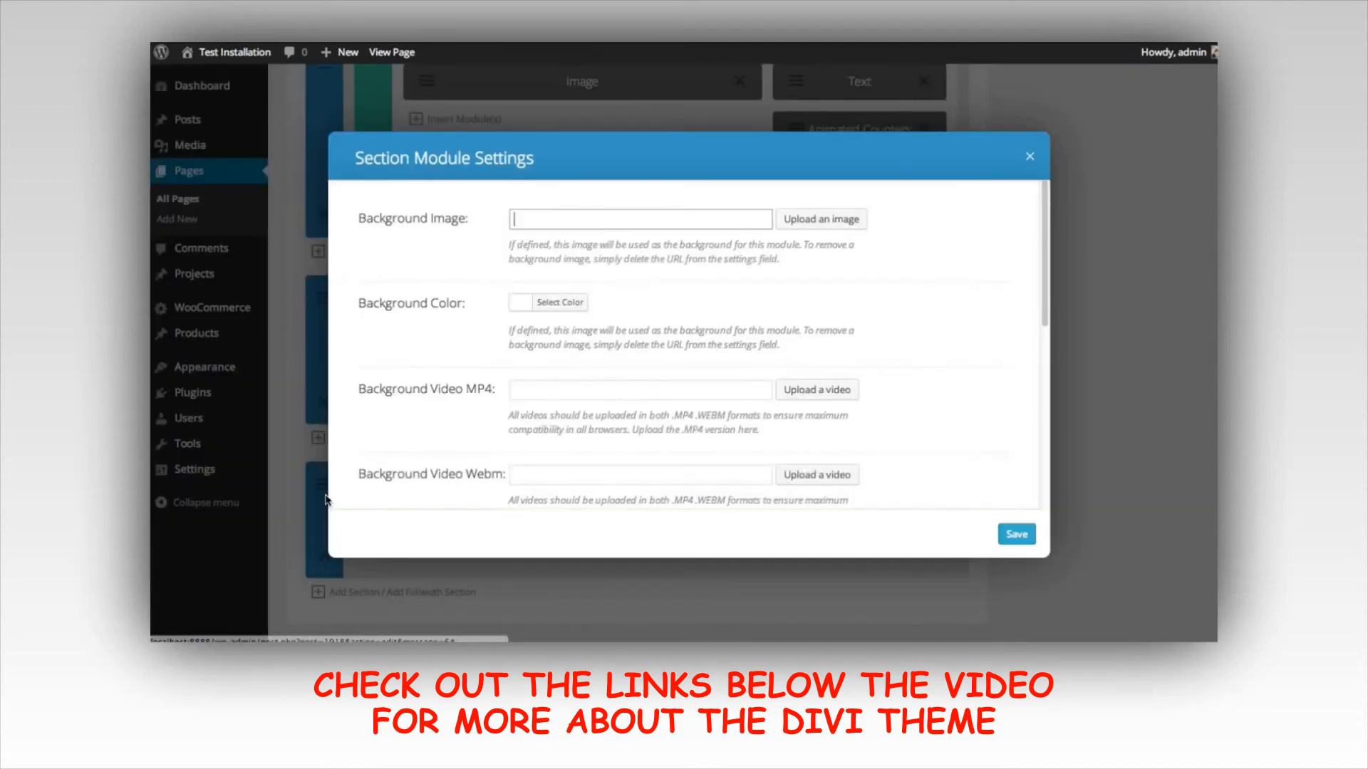
pyautogui.click(803, 223)
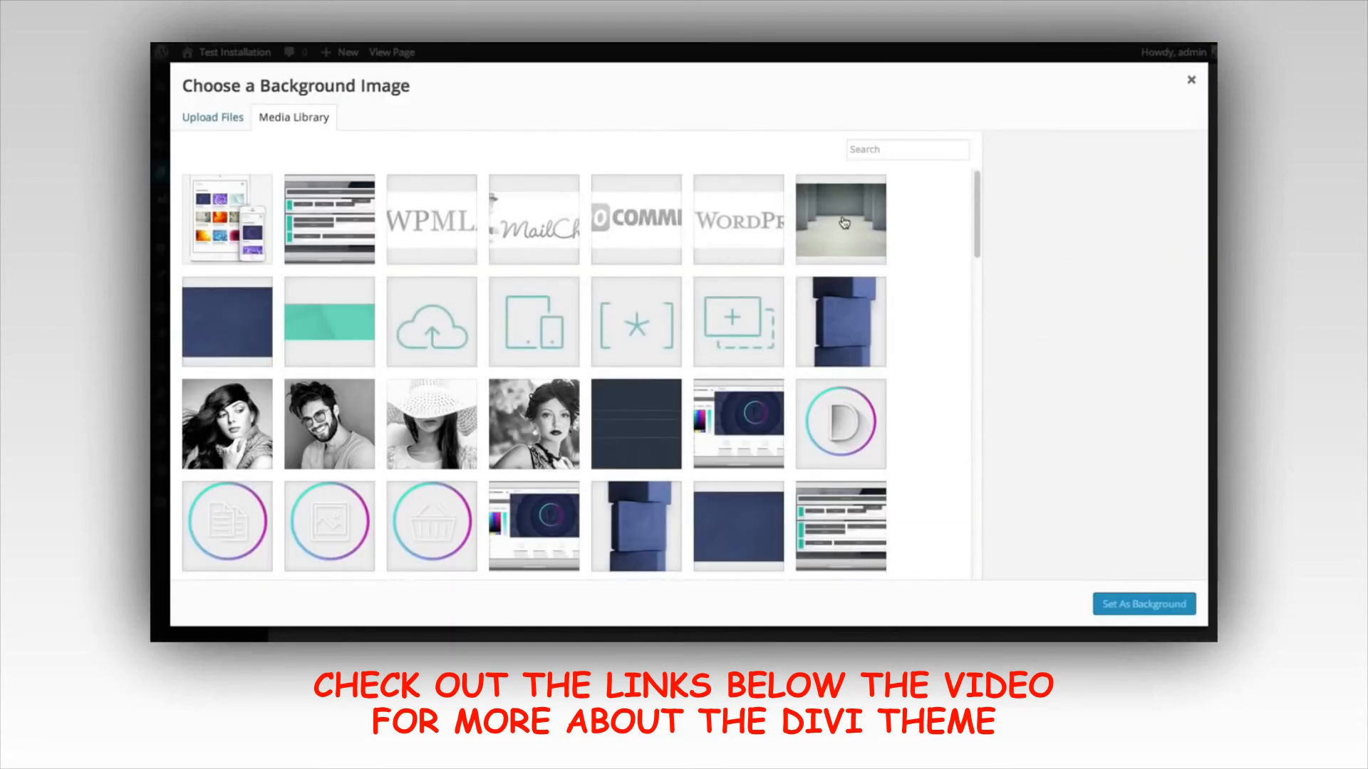
pyautogui.click(844, 224)
pyautogui.click(1143, 606)
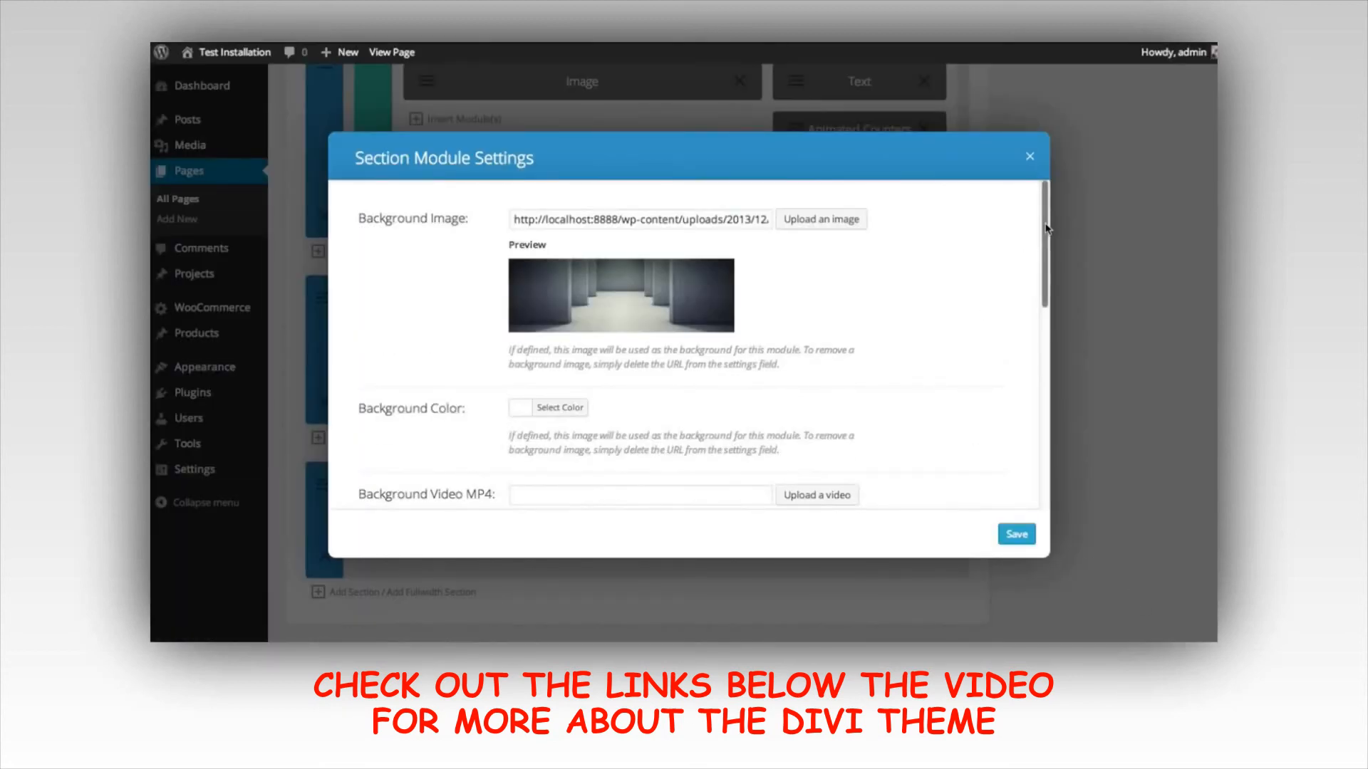
pyautogui.moveTo(1049, 229); pyautogui.dragTo(1049, 296)
pyautogui.click(1016, 534)
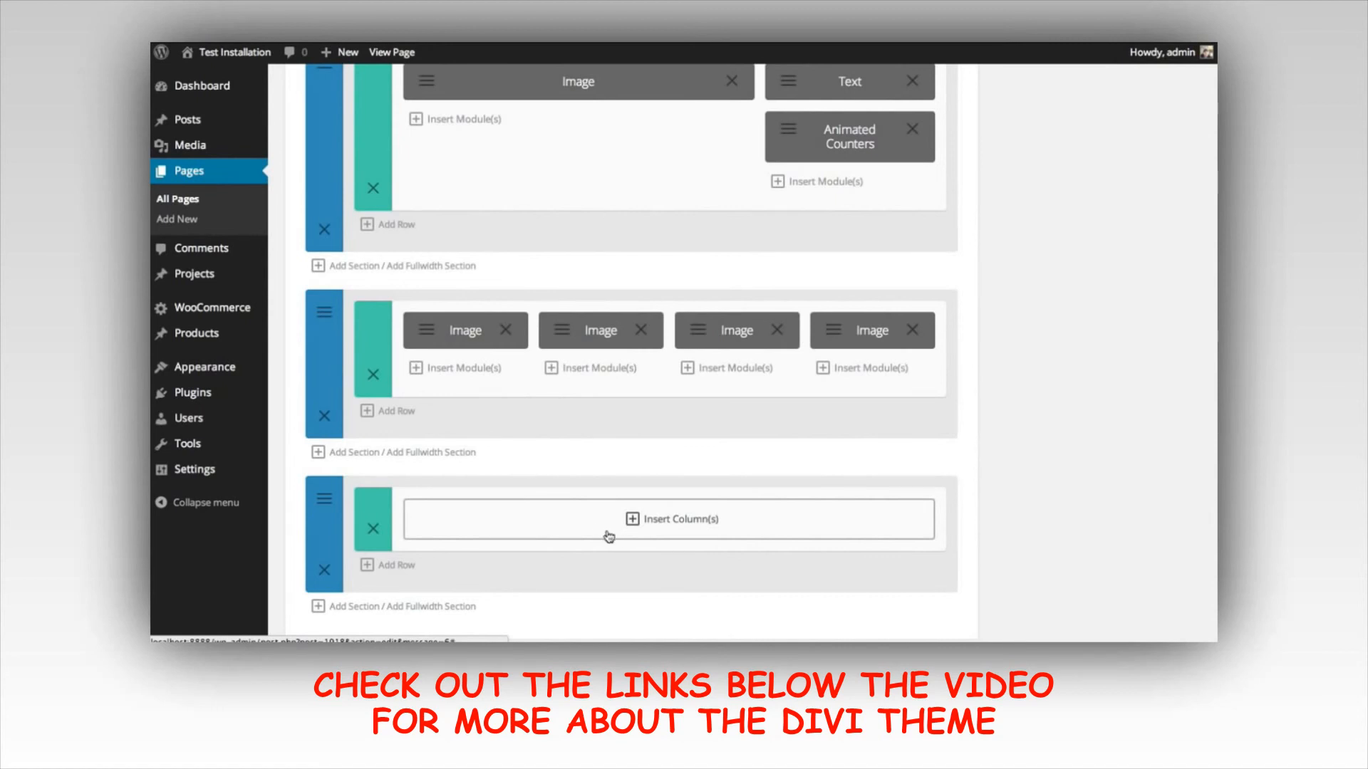
# Add a single full-width column with a Text module headed "With Our Most Advanced Page Builder Yet." above a short paragraph on Divi building truly dynamic pages
pyautogui.click(533, 533)
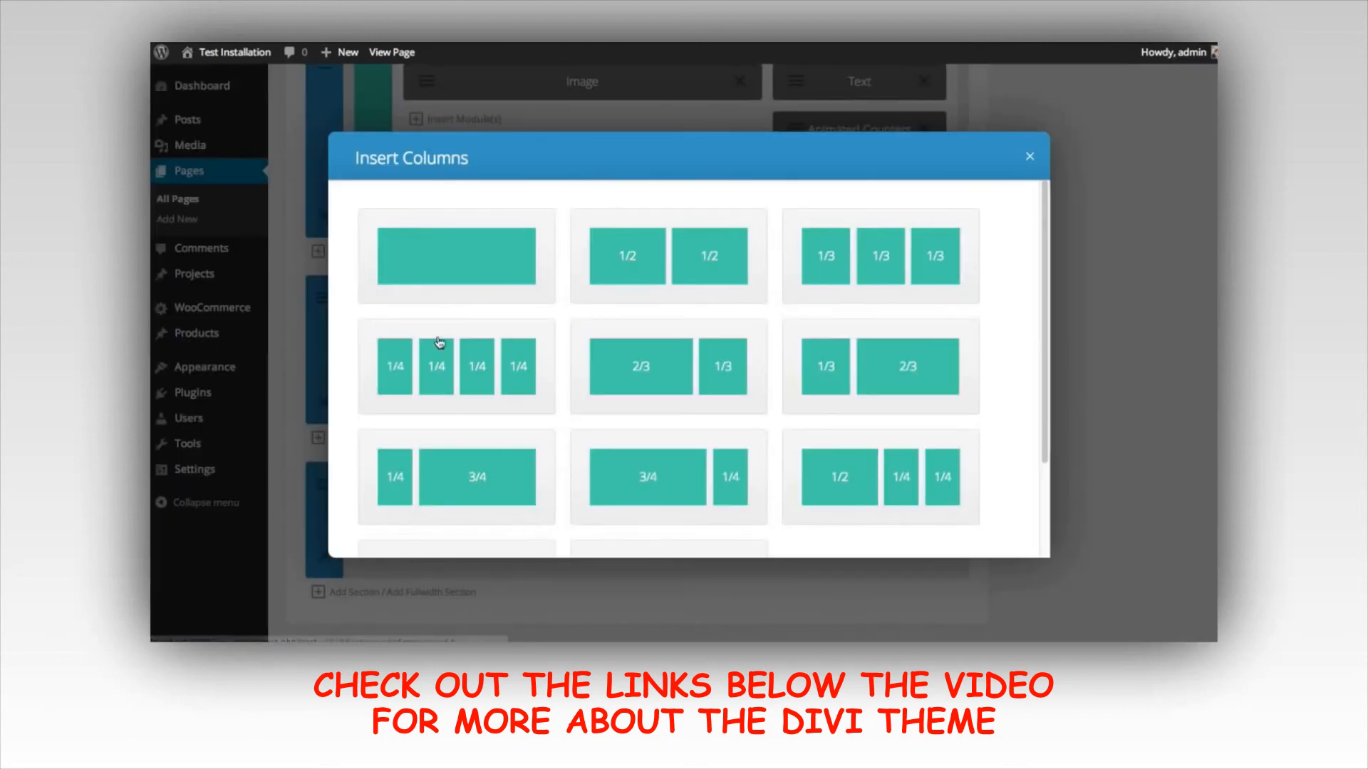
pyautogui.click(449, 247)
pyautogui.click(650, 524)
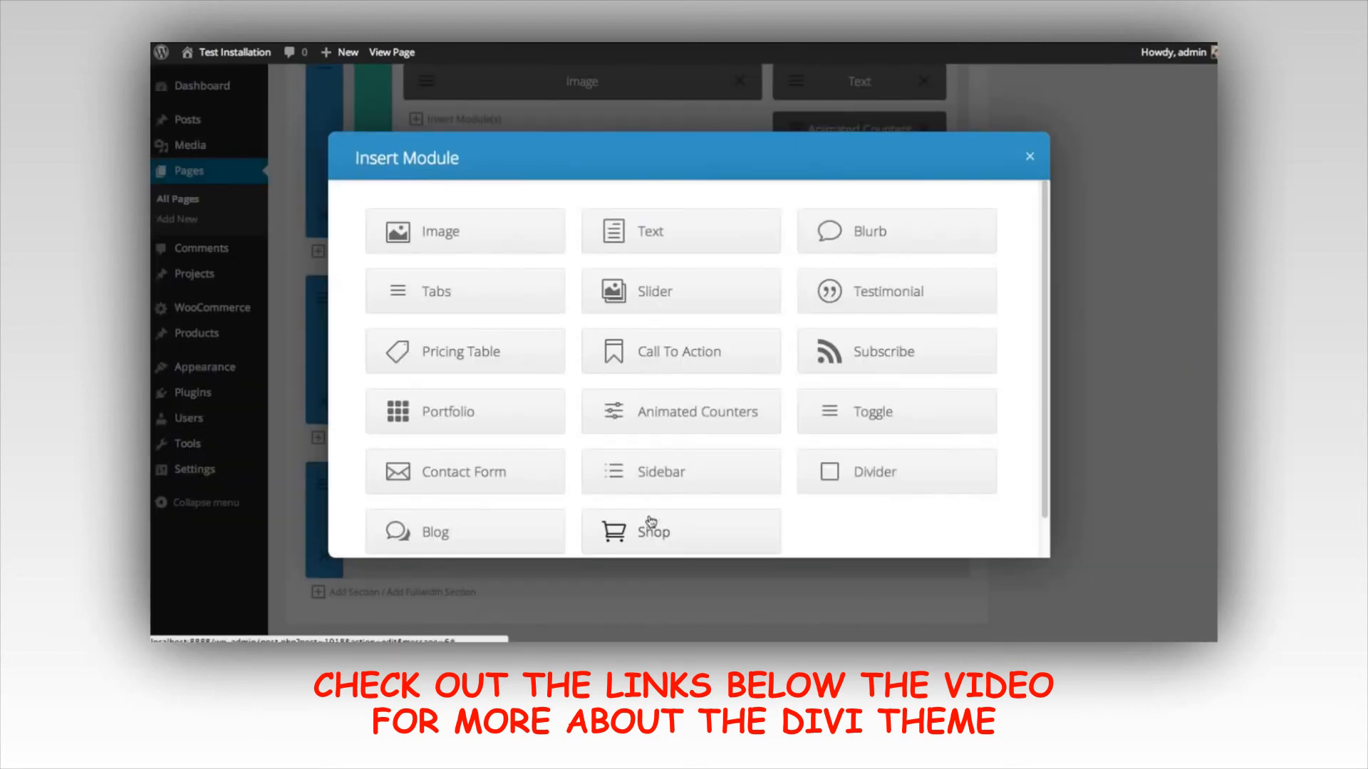
pyautogui.click(662, 245)
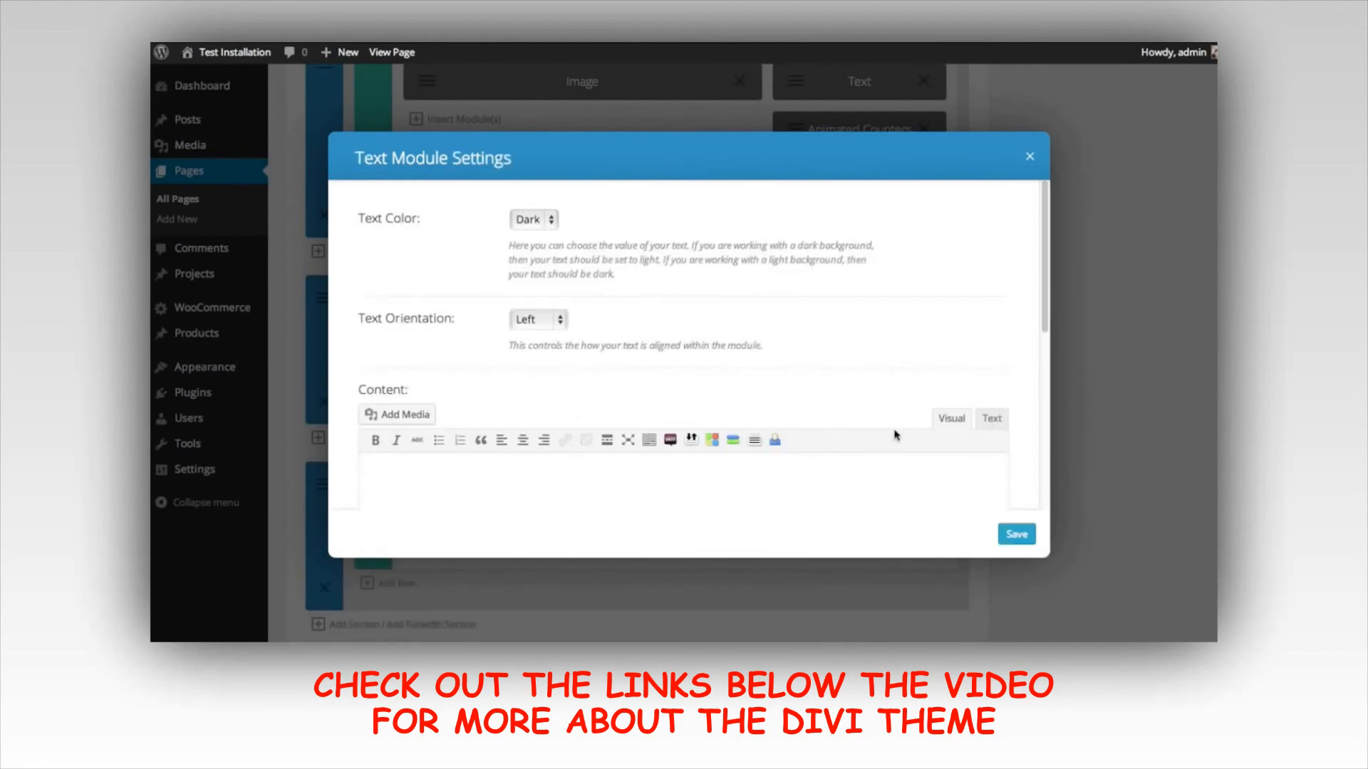
pyautogui.click(713, 494)
pyautogui.write('With Our Most Advanced Page Builder Yet. Divi will change the way you build websites, forever. The builder makes it possible to build truly dynamic pages.')
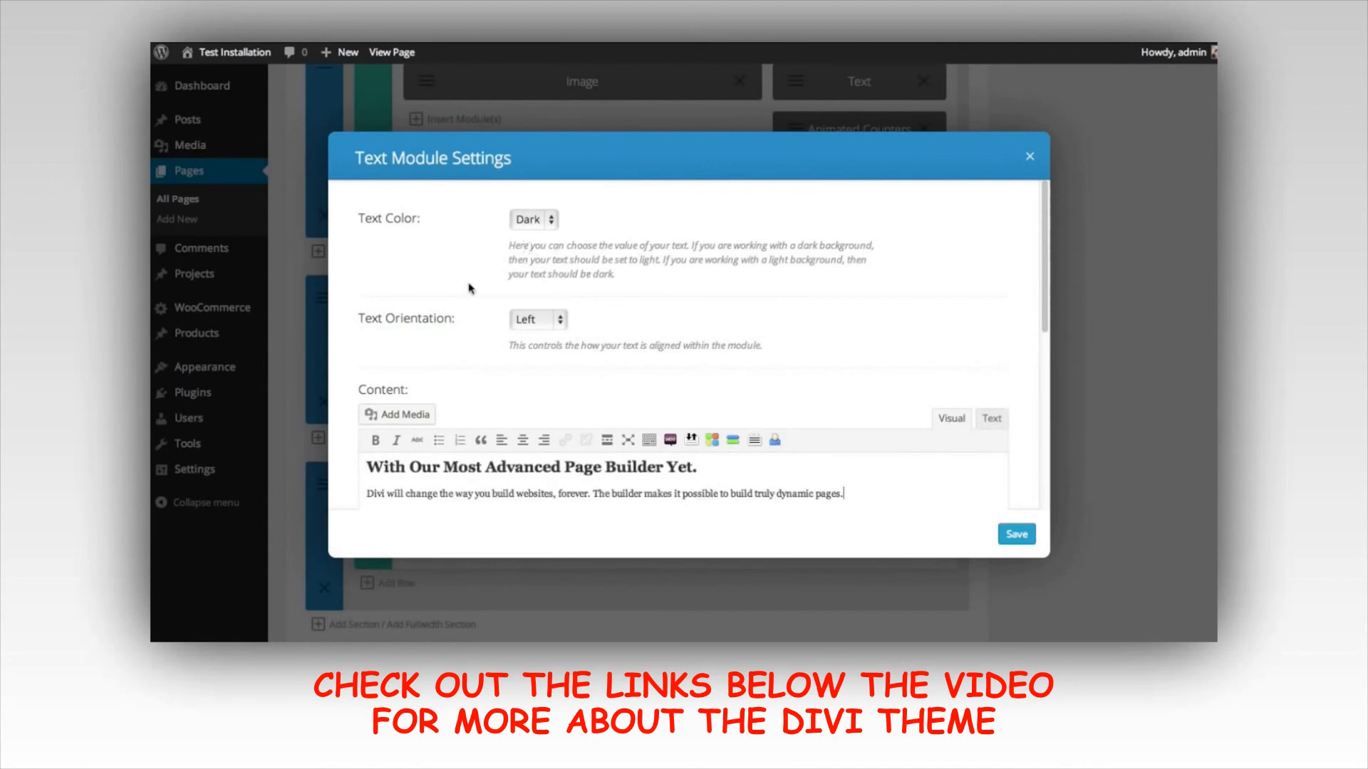
# Set the Text module's text color to Light and its orientation to Center, and save the module
pyautogui.click(542, 214)
pyautogui.click(531, 241)
pyautogui.click(550, 324)
pyautogui.click(549, 332)
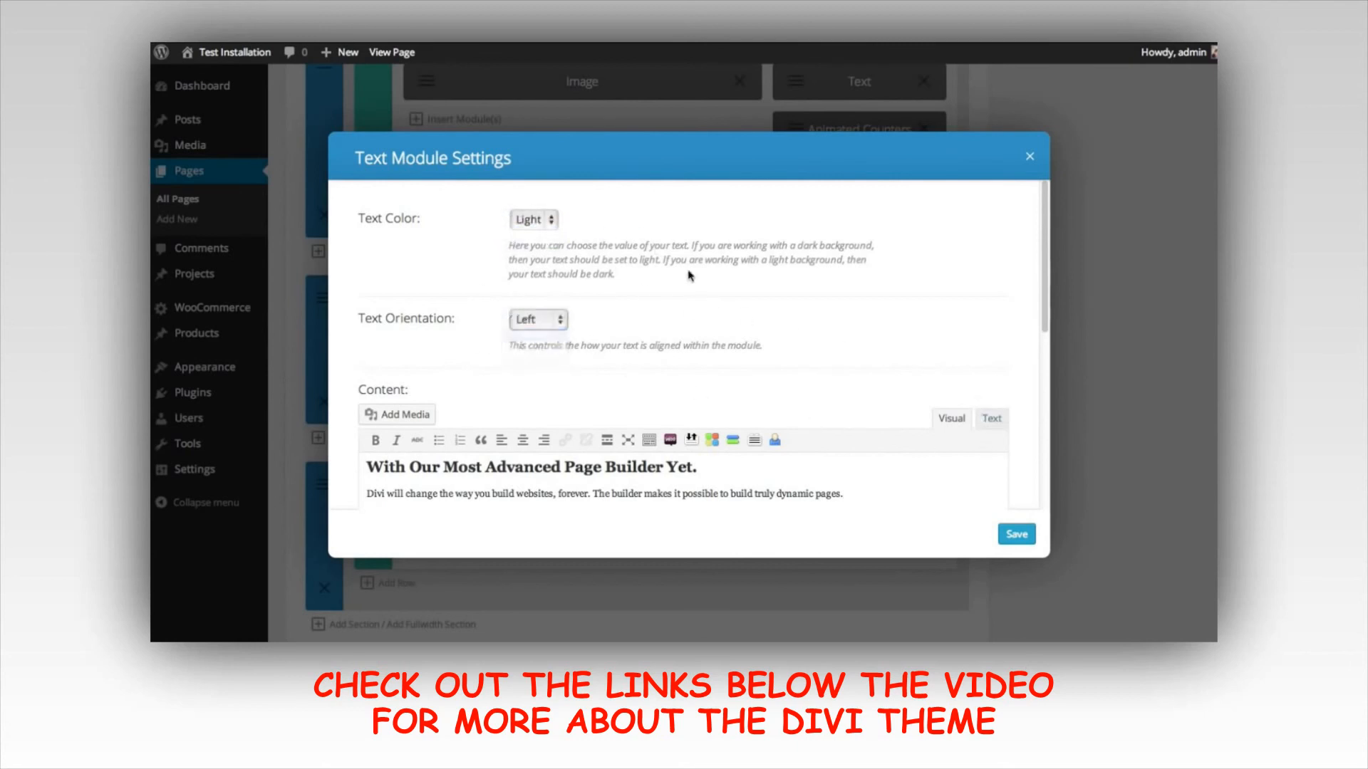
pyautogui.click(1017, 535)
# Insert an Image module below the Text module, using the laptop picture macbook-air2-stone-minified1.png from the media library
pyautogui.scroll(-2, 926, 534)
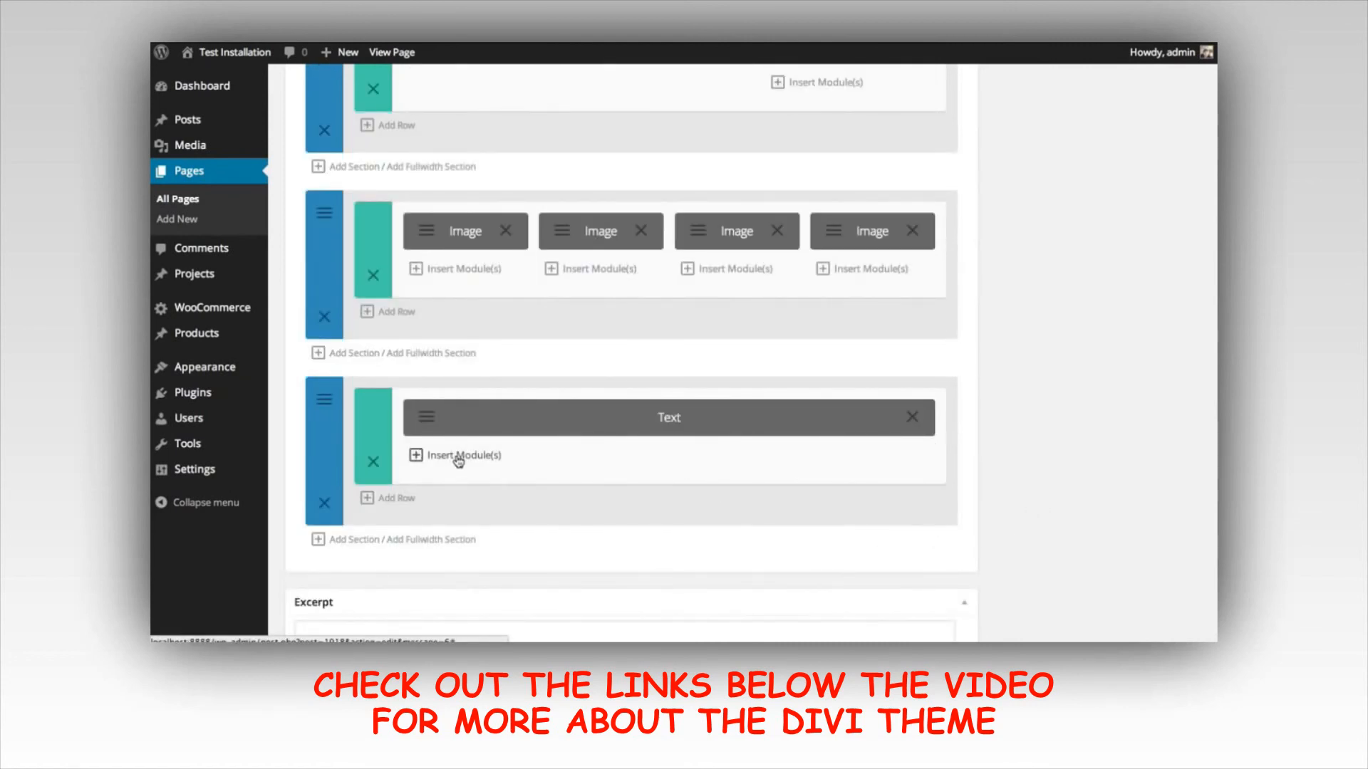
pyautogui.click(482, 462)
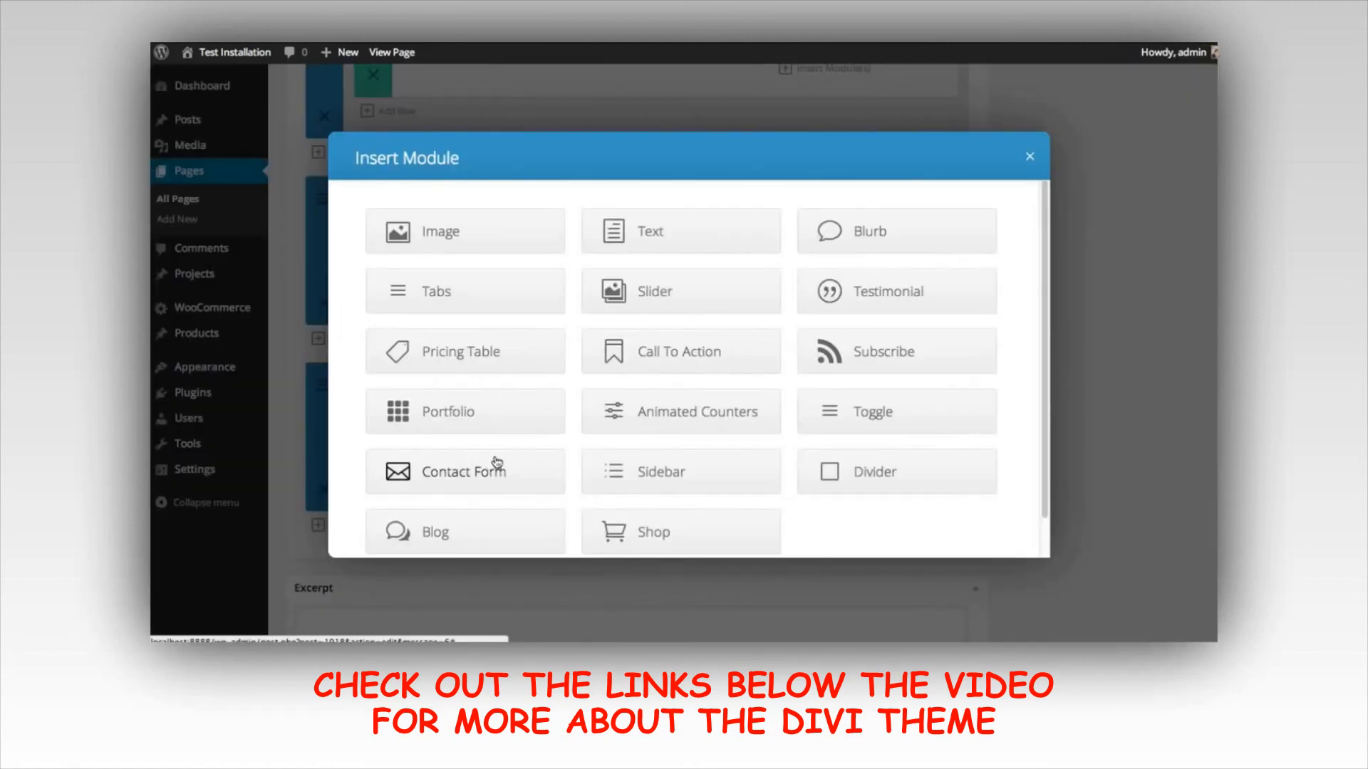
pyautogui.click(461, 240)
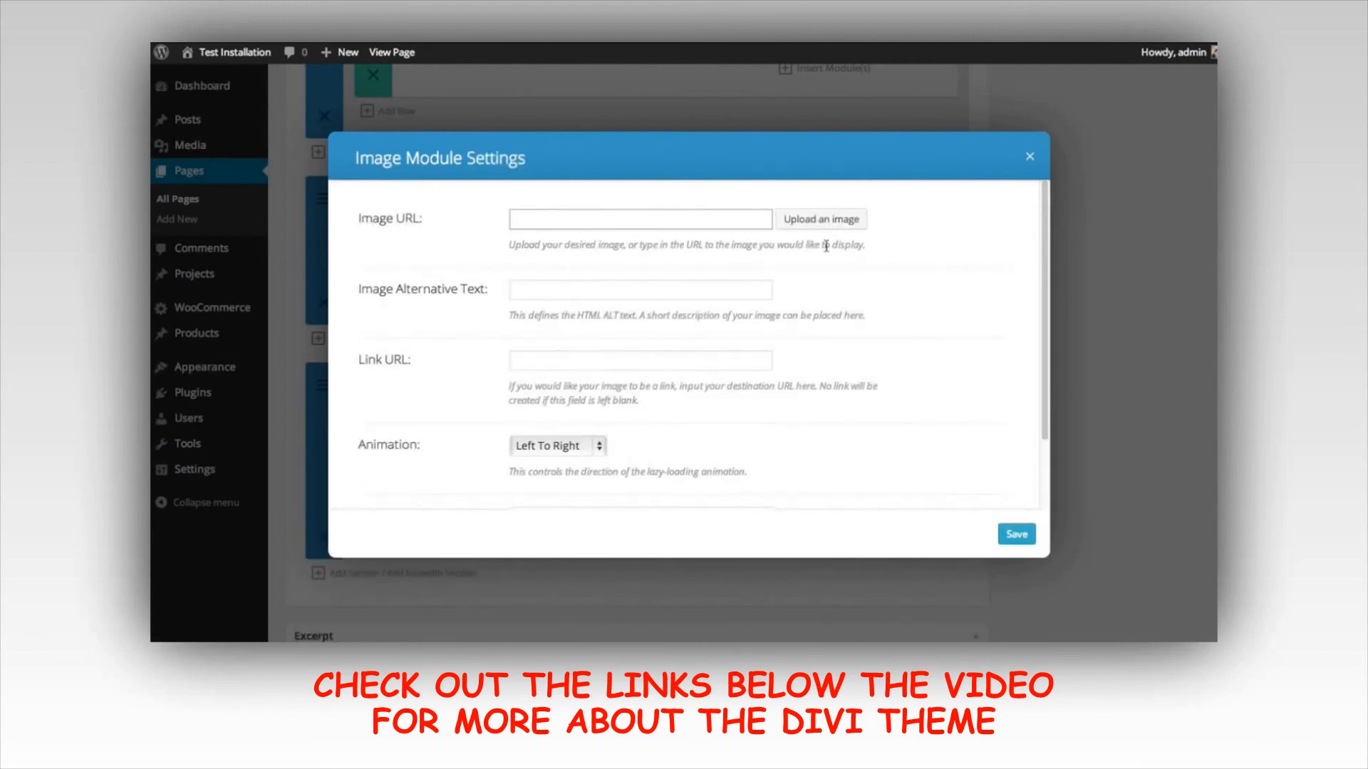
pyautogui.click(824, 219)
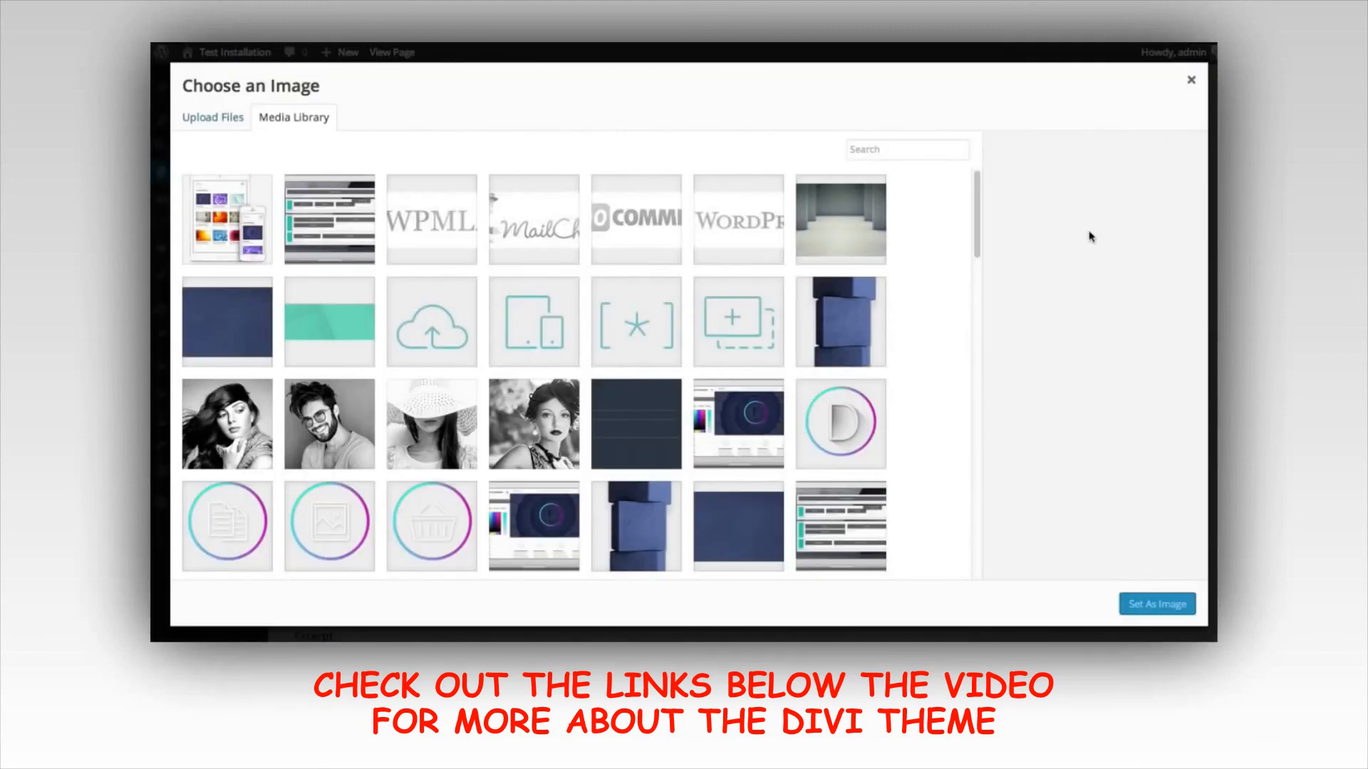
pyautogui.click(306, 217)
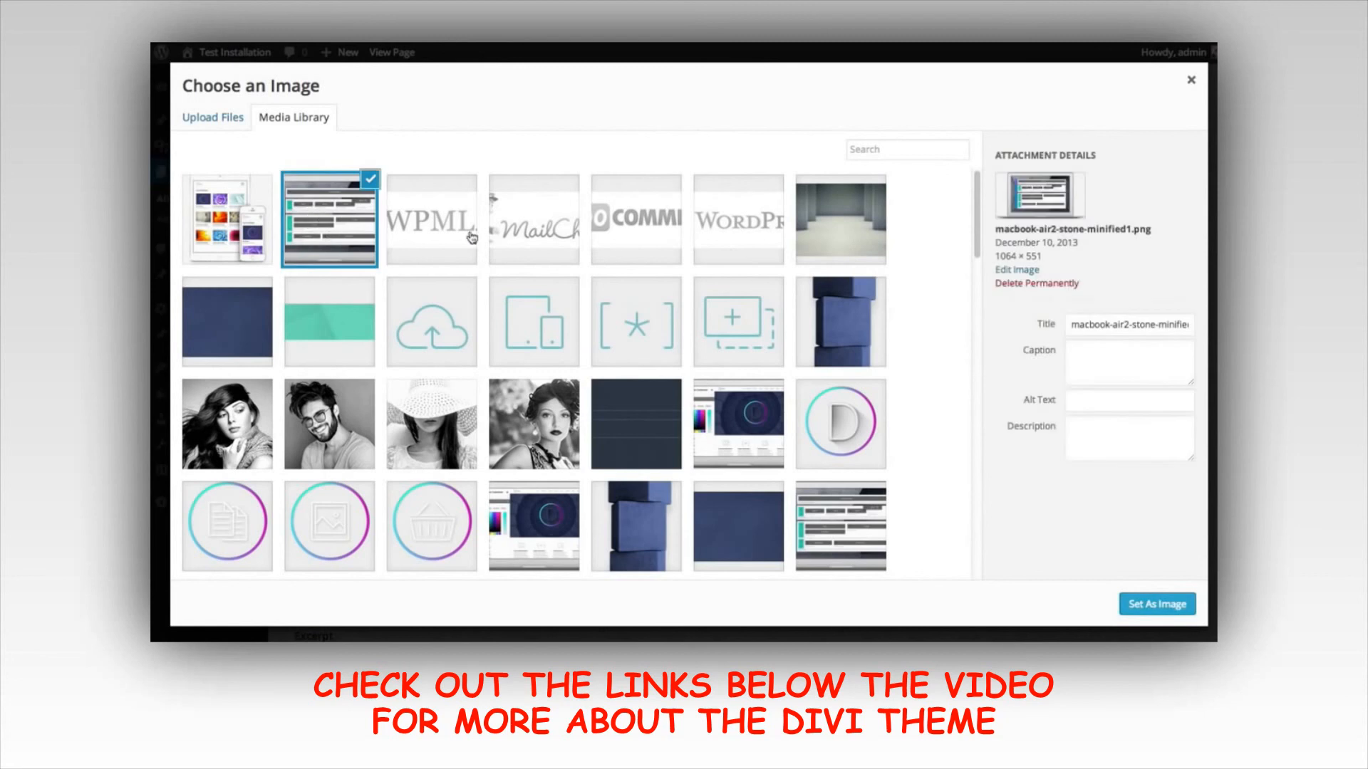
pyautogui.click(1160, 605)
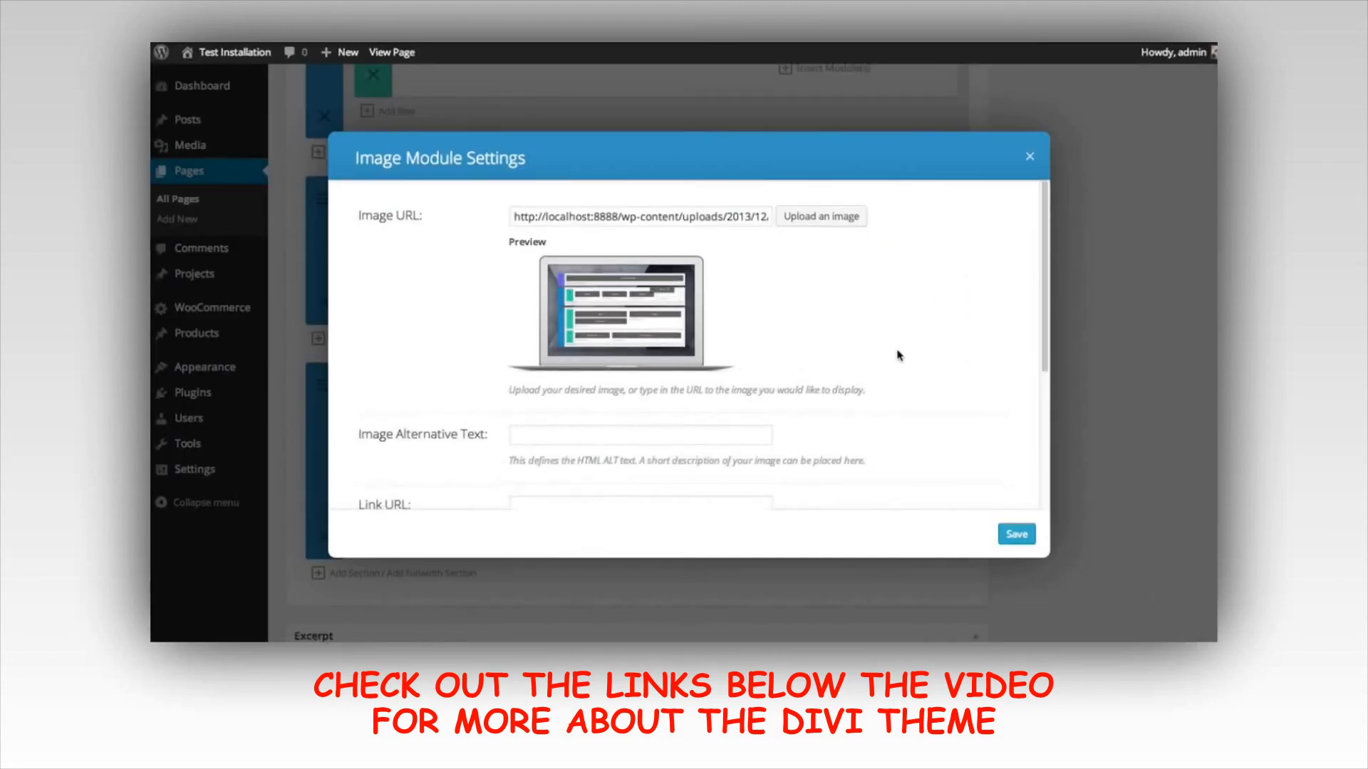
# Set the laptop image's animation to Top To Bottom and save the Image module
pyautogui.scroll(-5, 929, 384)
pyautogui.click(557, 363)
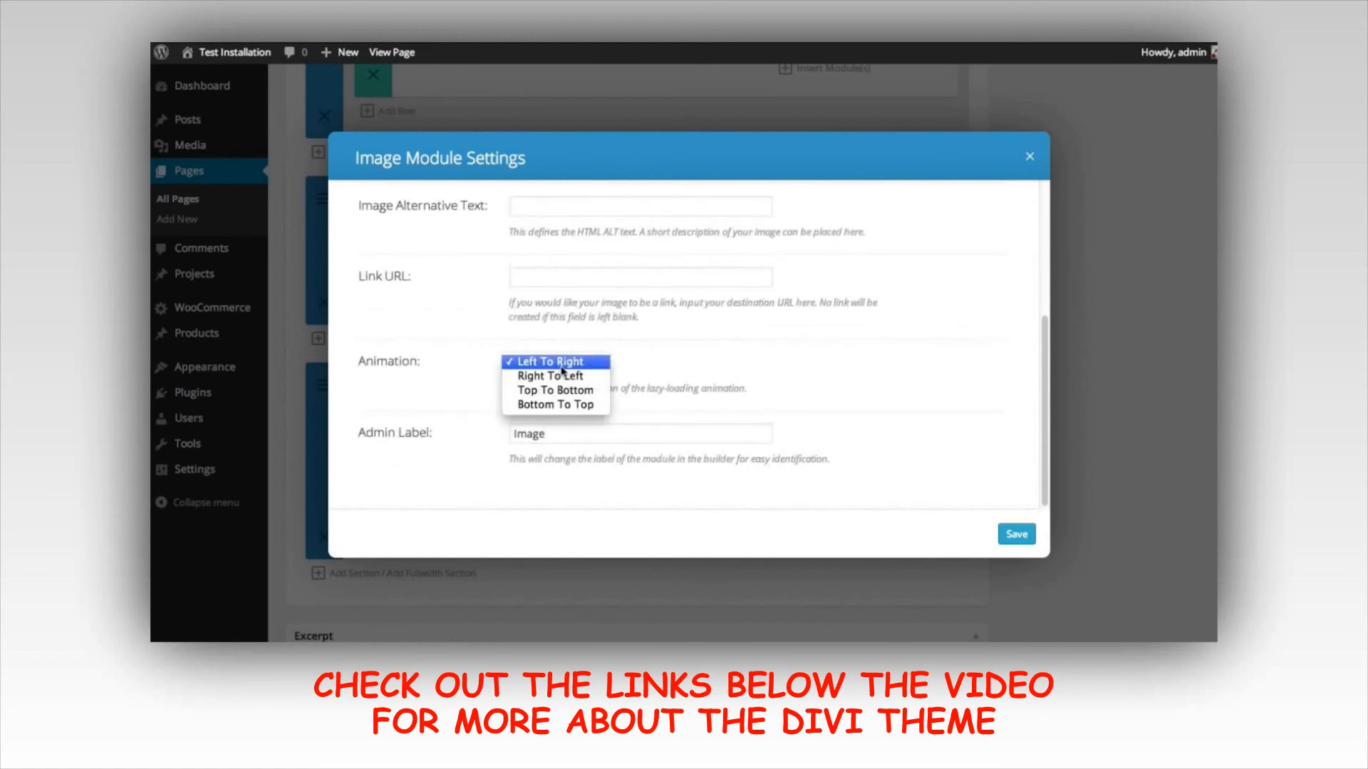
pyautogui.click(570, 396)
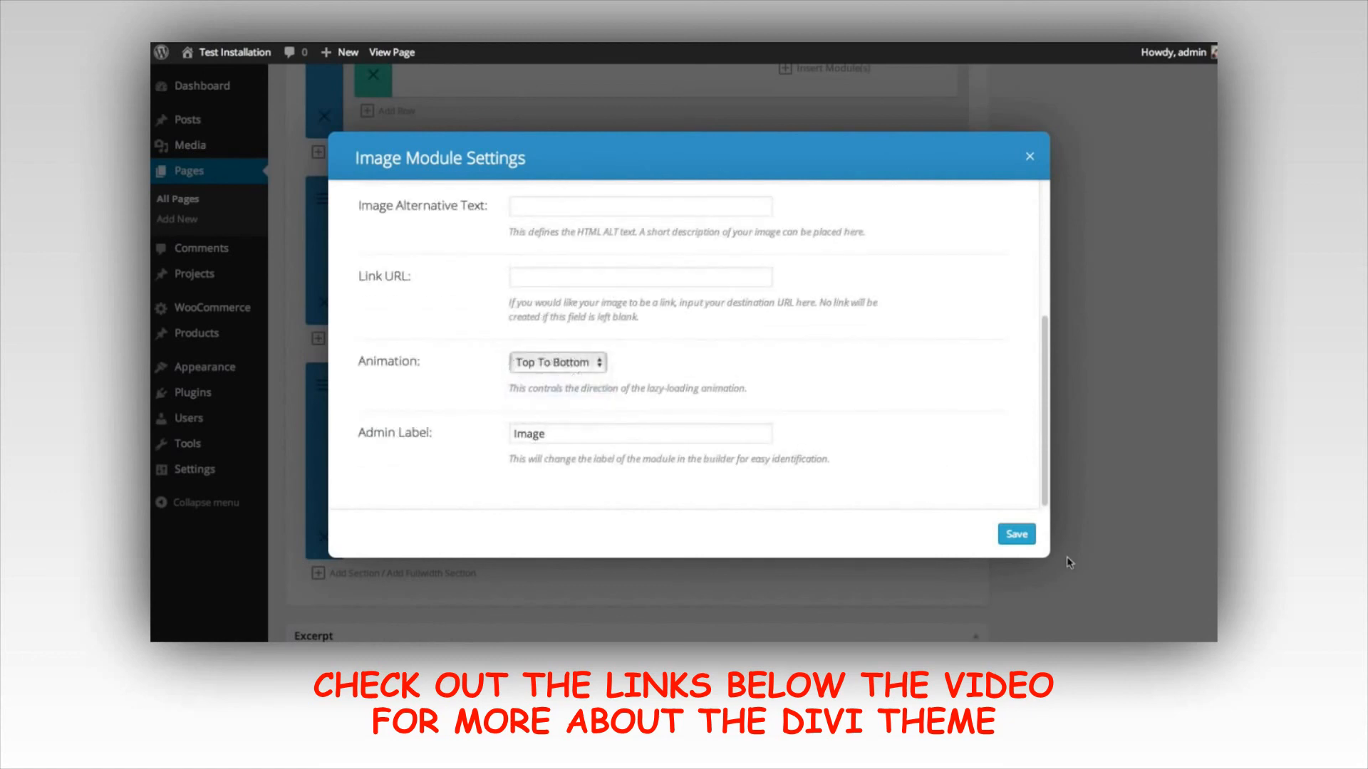
pyautogui.click(1015, 535)
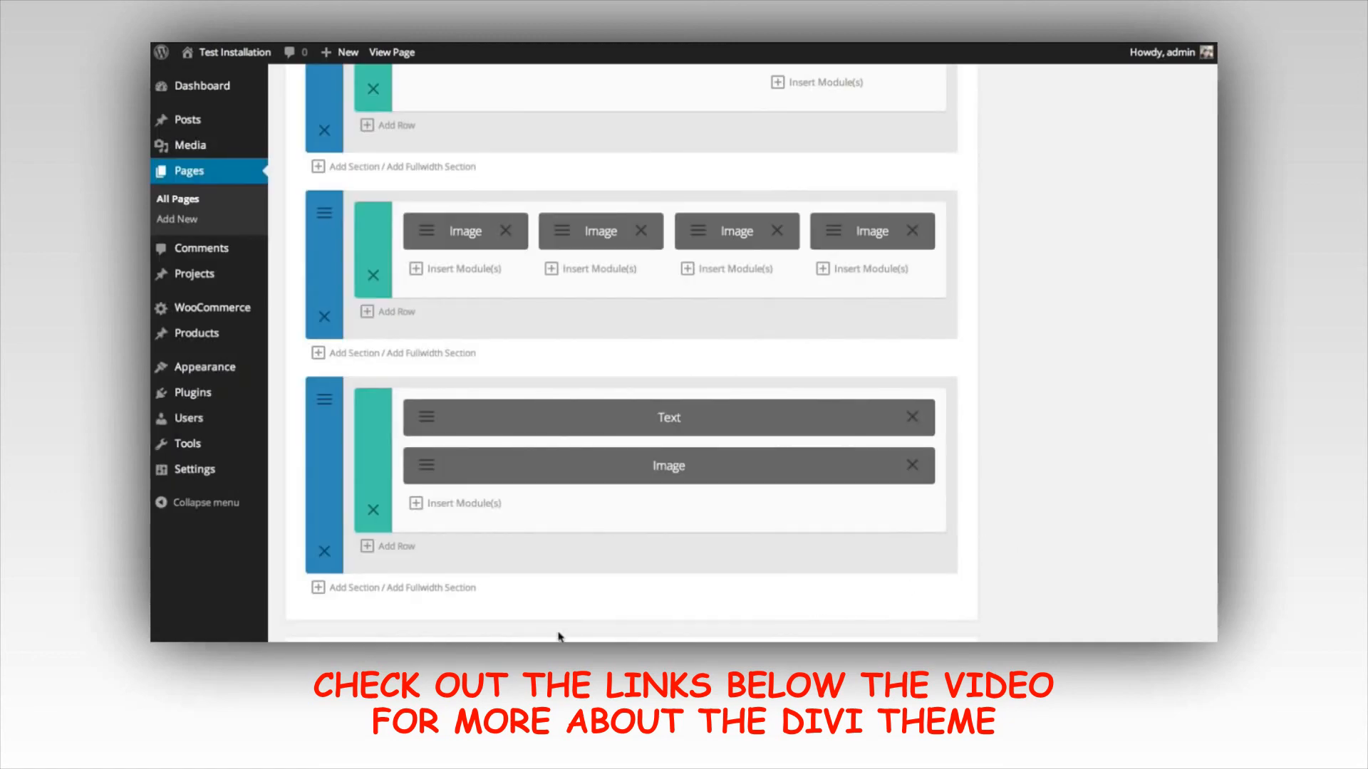
pyautogui.moveTo(843, 558); pyautogui.dragTo(849, 566)
pyautogui.moveTo(564, 468); pyautogui.dragTo(571, 470)
# Preview the page changes and examine the whole homepage, from the slider down to the new text and laptop image section and the footer
pyautogui.scroll(12, 1058, 485)
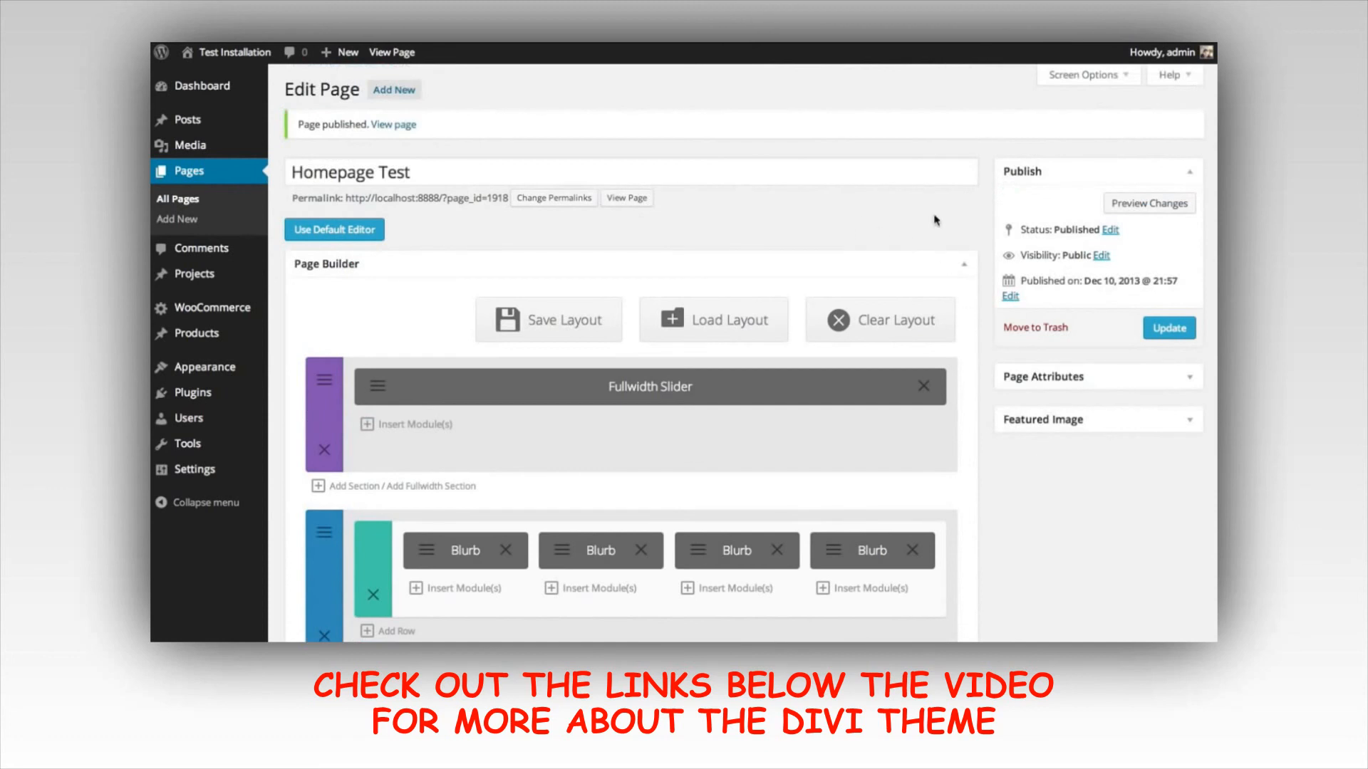
pyautogui.click(1149, 204)
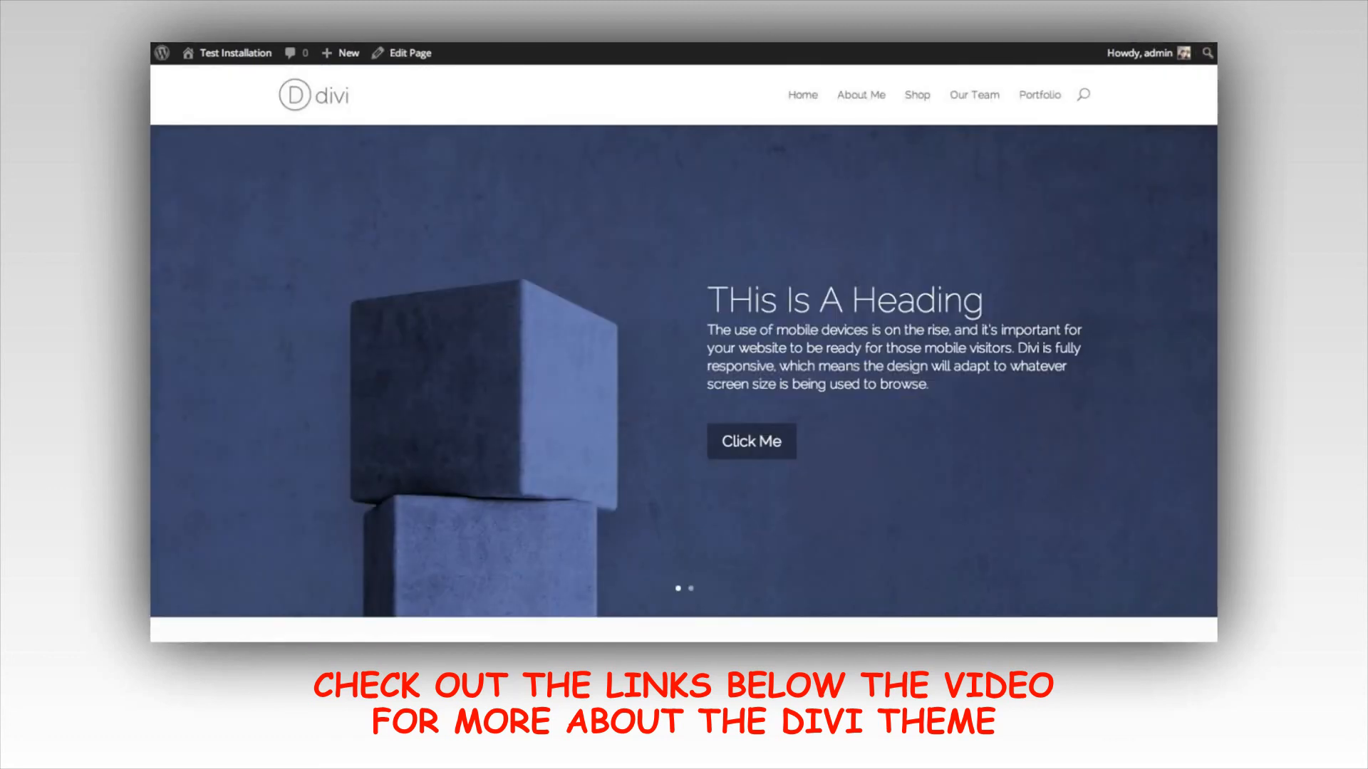
pyautogui.scroll(-3, 684, 351)
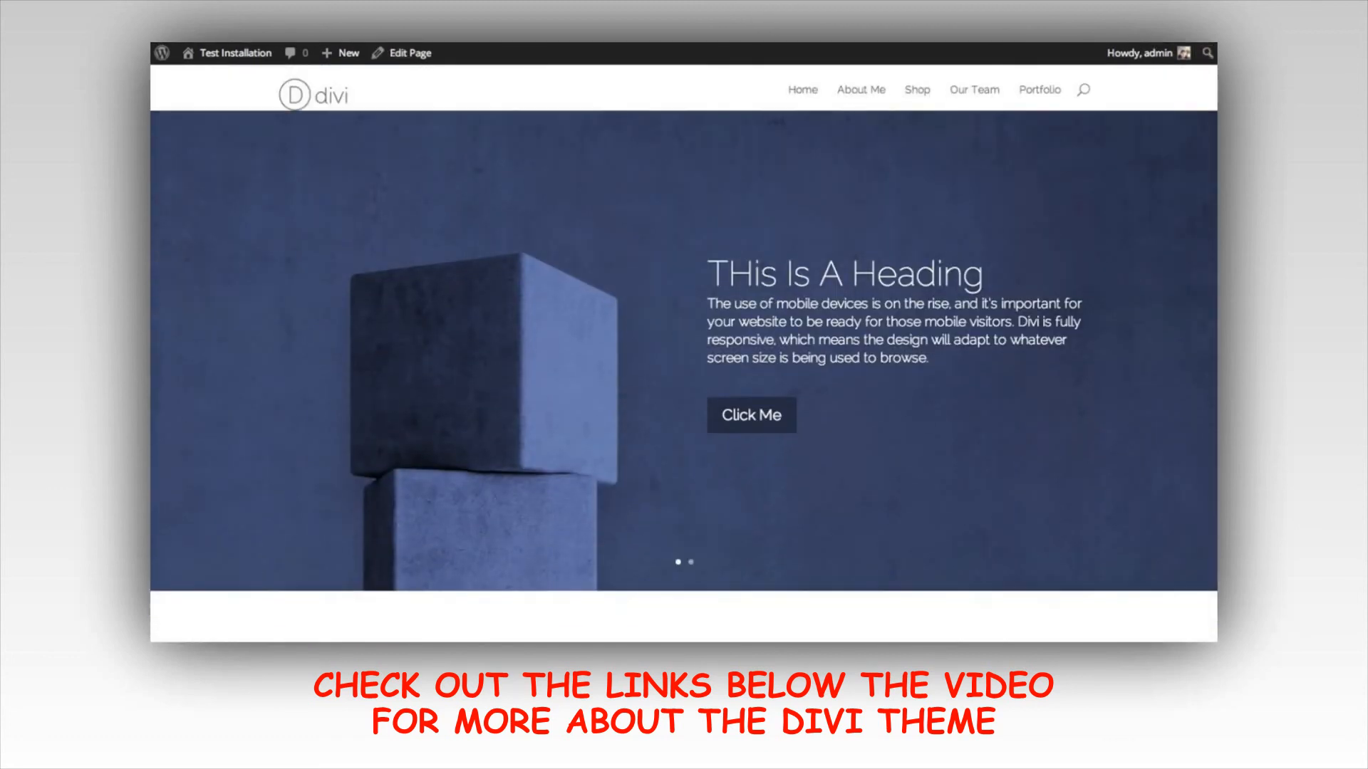
pyautogui.scroll(-2, 684, 352)
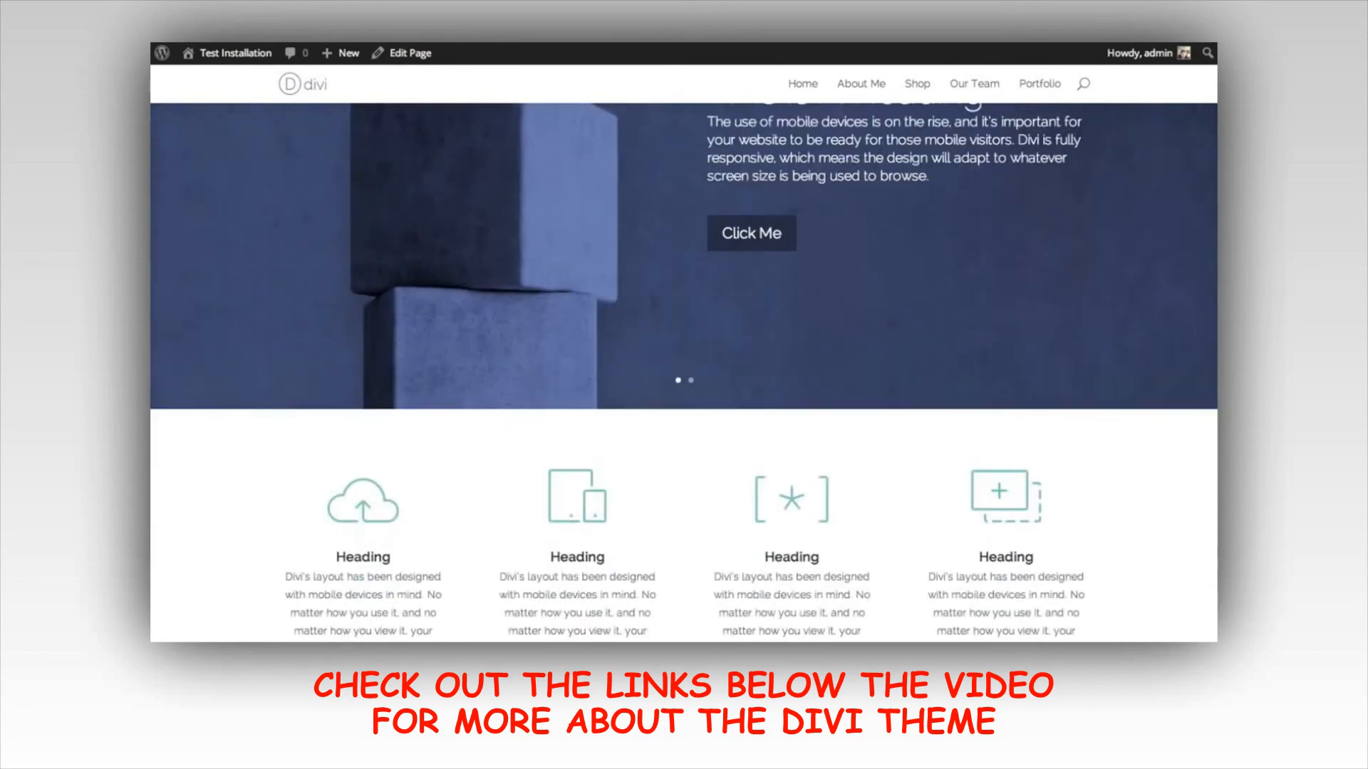
pyautogui.scroll(3, 684, 351)
pyautogui.scroll(1, 684, 351)
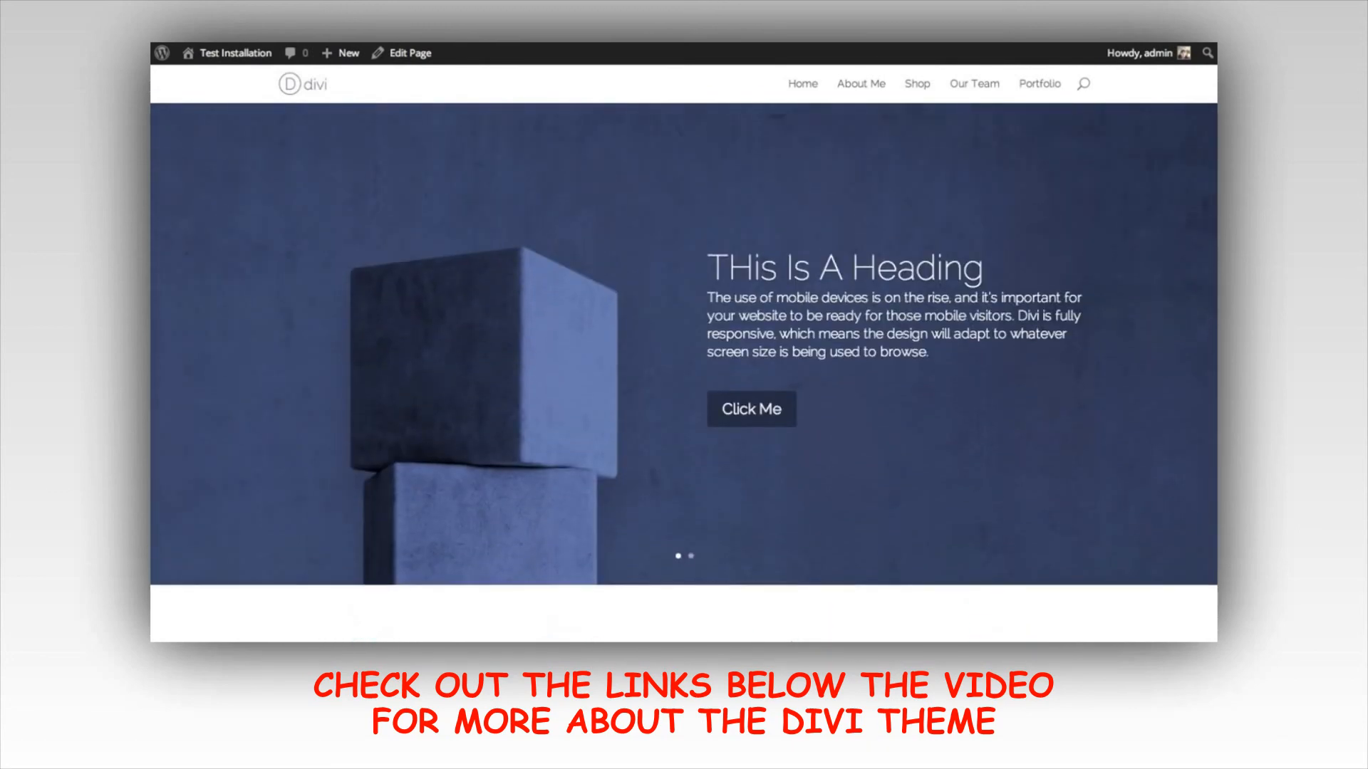
pyautogui.scroll(-1, 1195, 165)
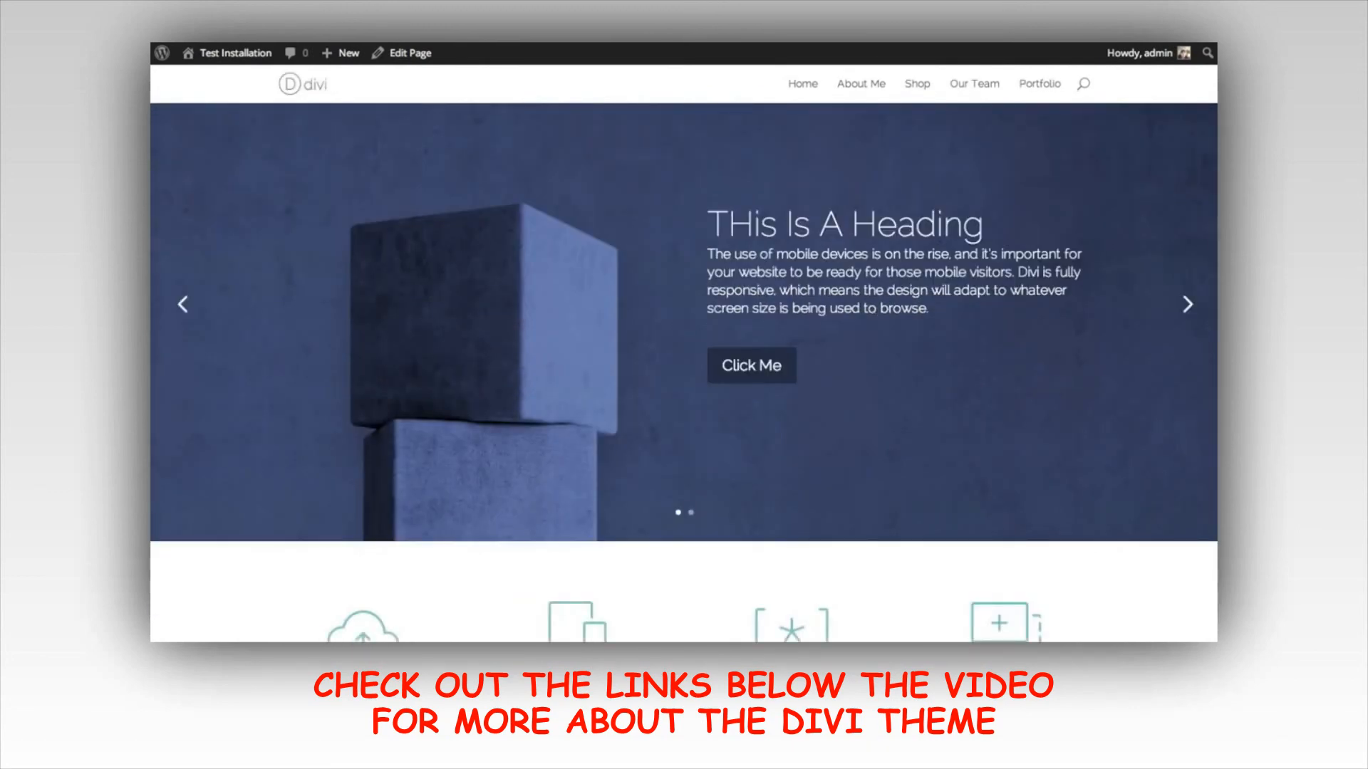
pyautogui.scroll(-4, 684, 373)
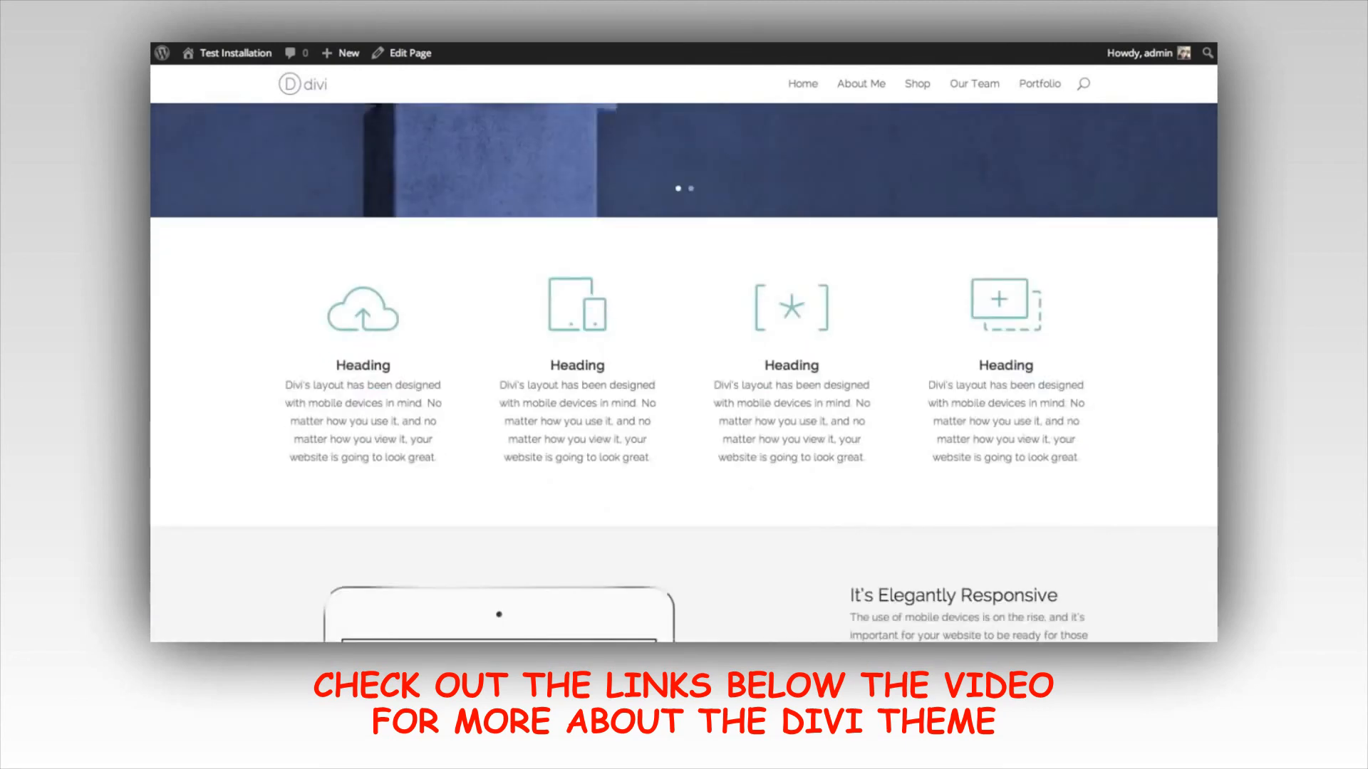
pyautogui.scroll(-6, 684, 373)
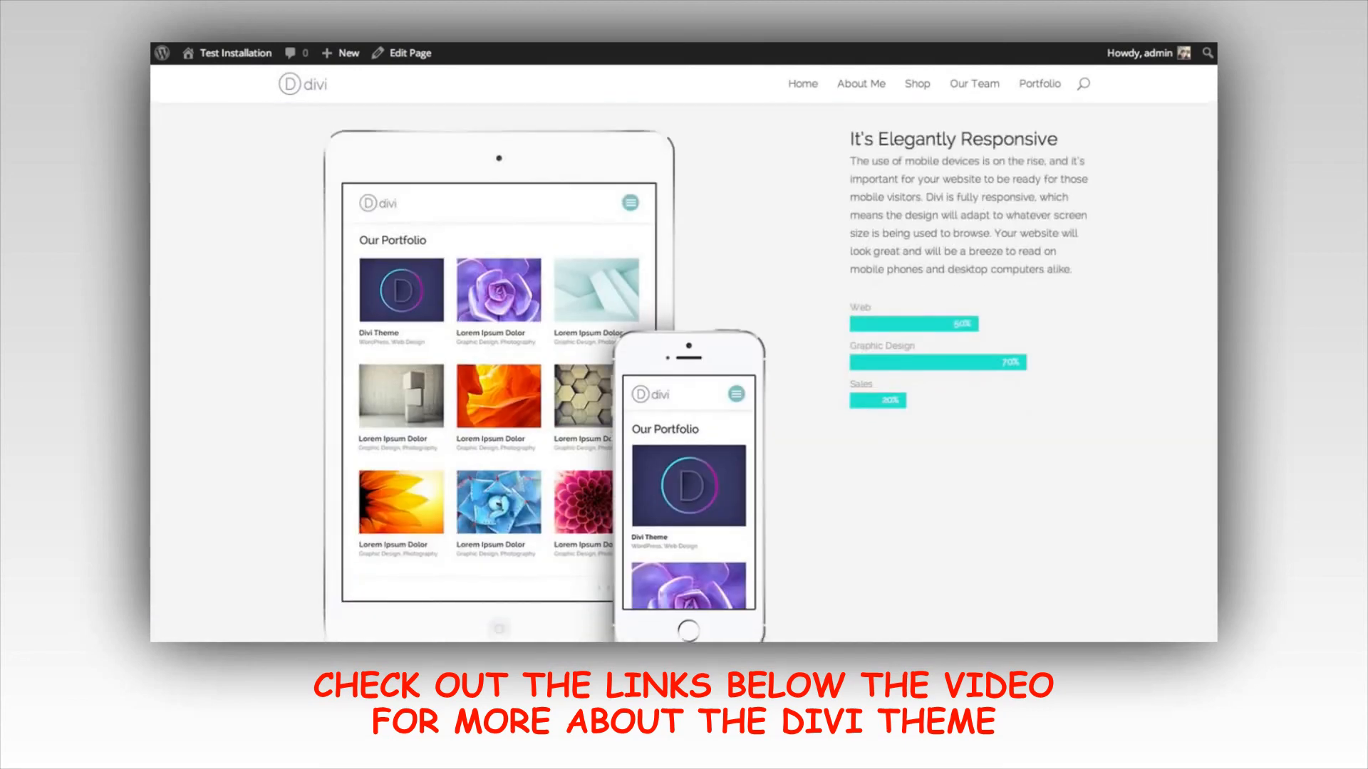
pyautogui.scroll(-7, 684, 373)
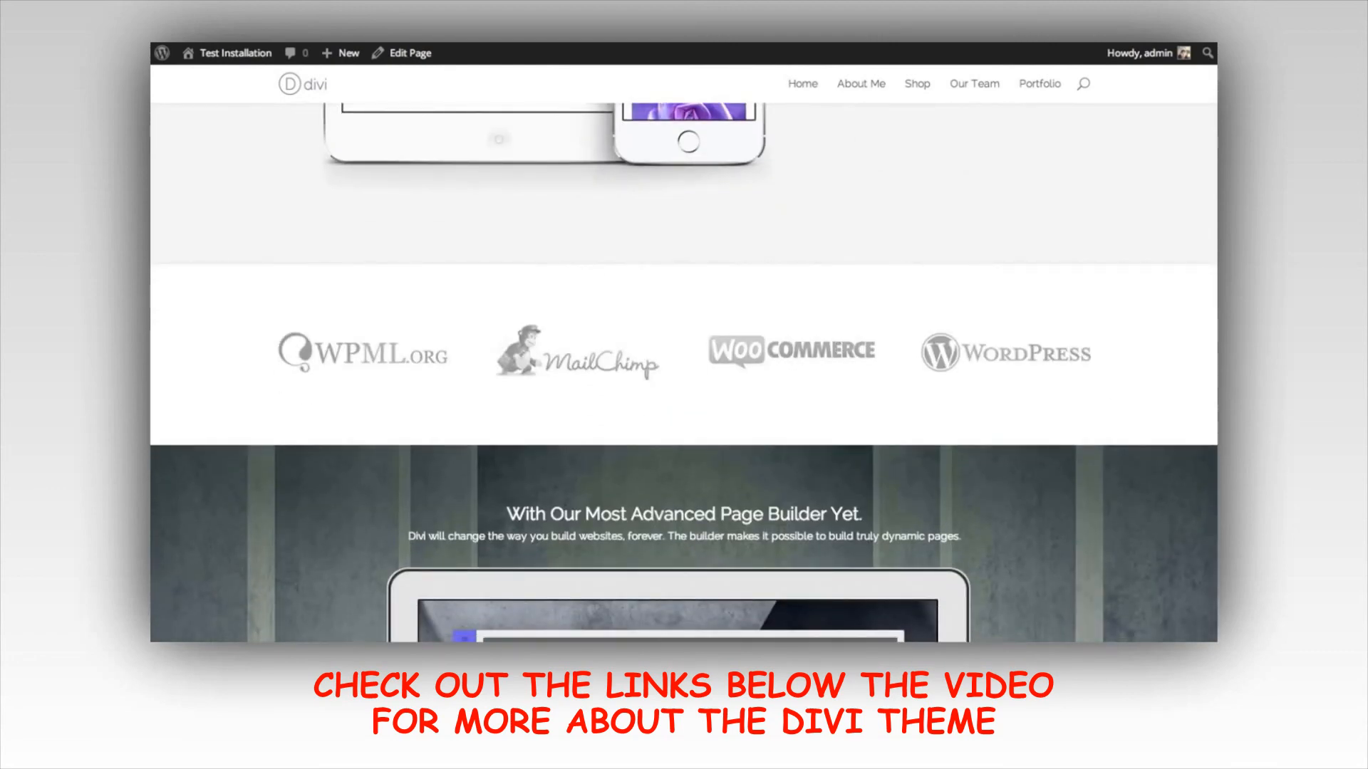
pyautogui.scroll(-5, 684, 373)
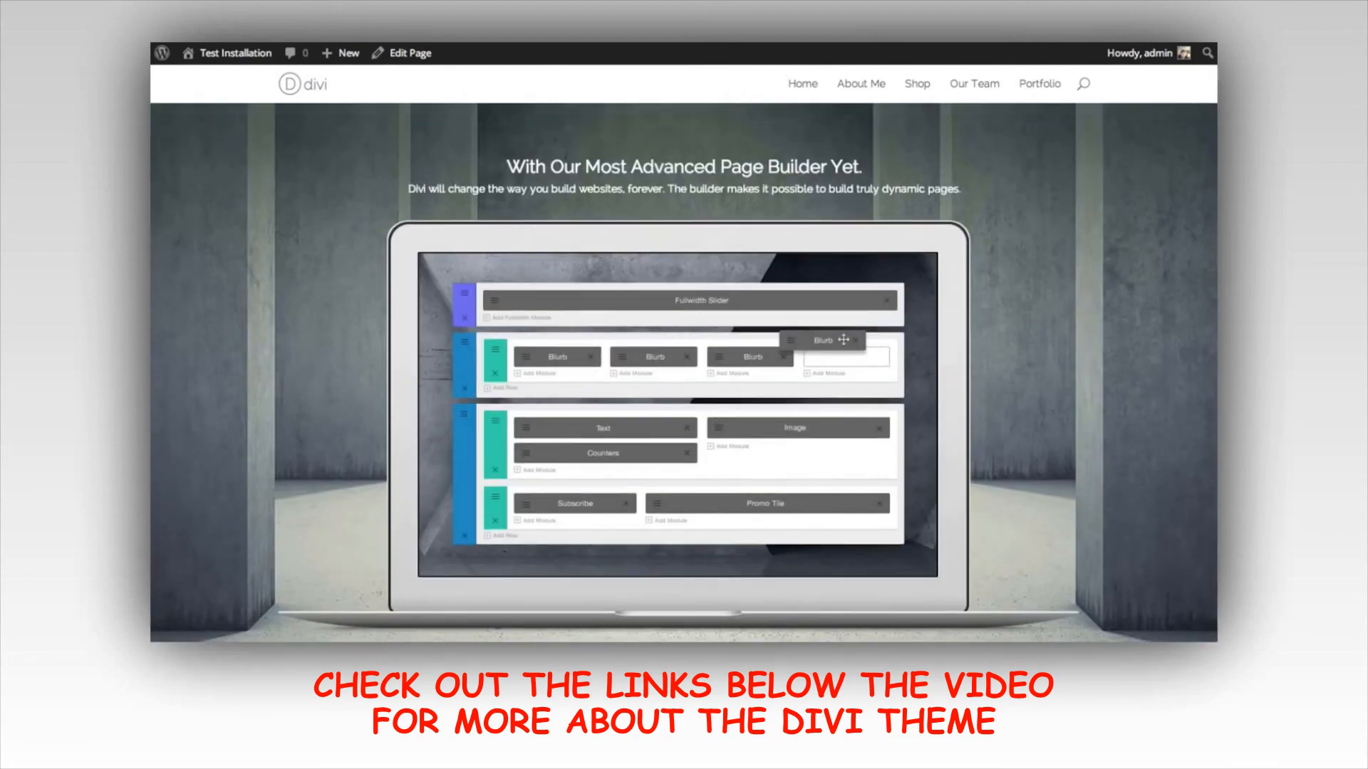
pyautogui.scroll(1, 1029, 212)
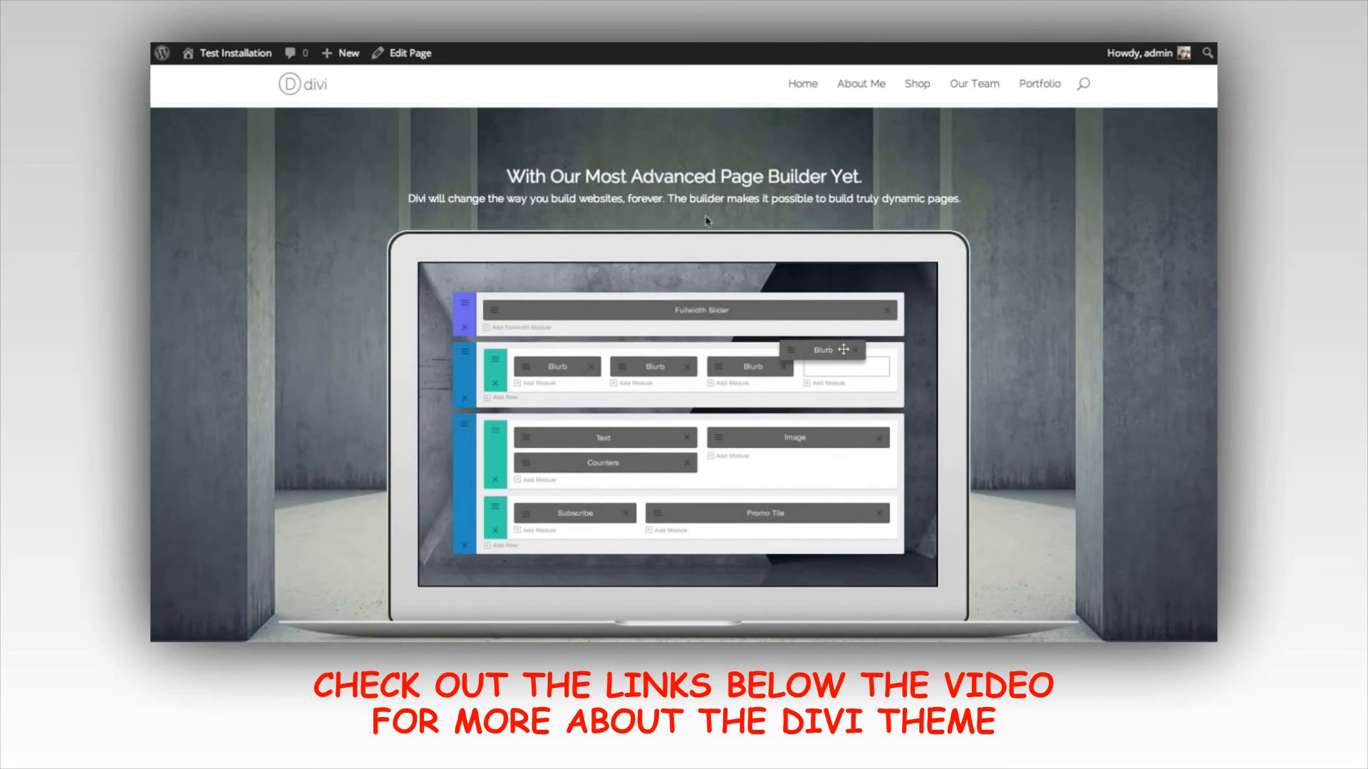
pyautogui.scroll(-6, 1215, 378)
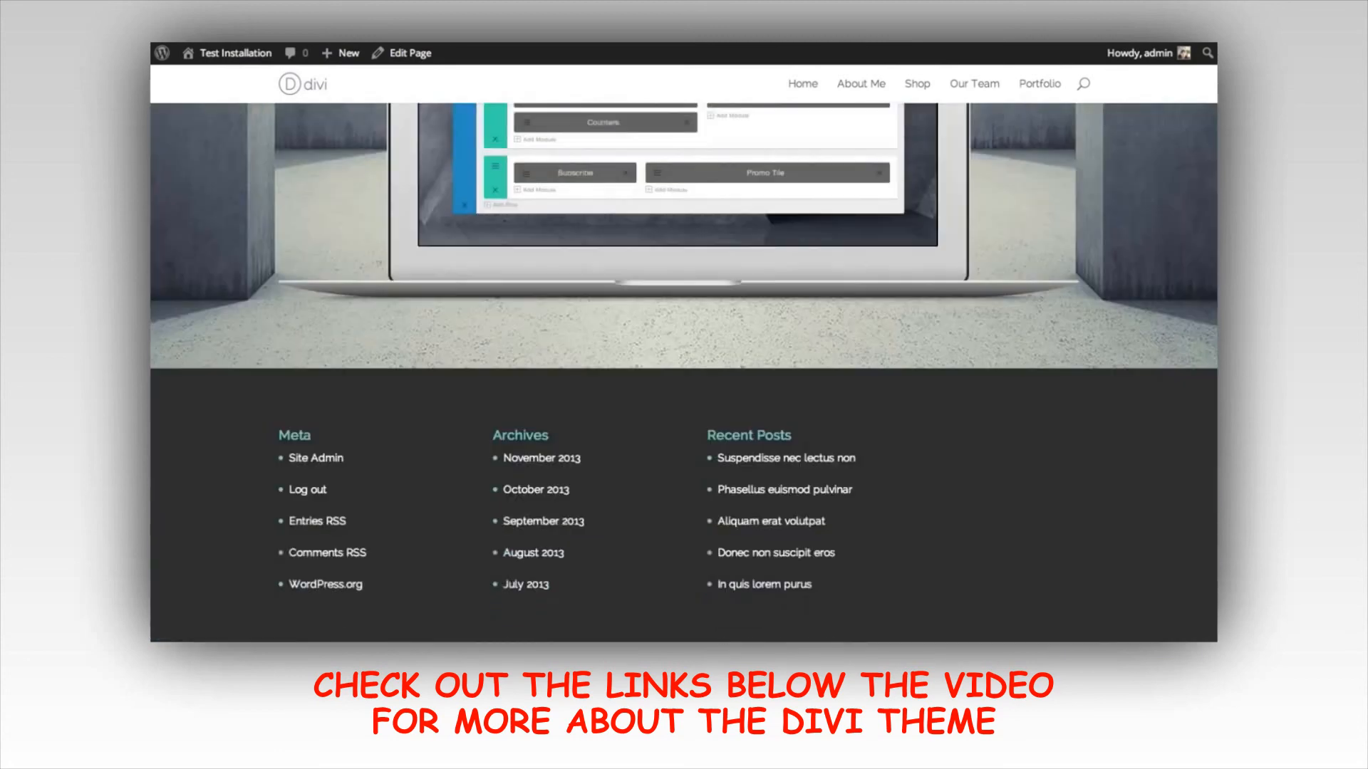
pyautogui.scroll(11, 1215, 377)
pyautogui.scroll(10, 1214, 377)
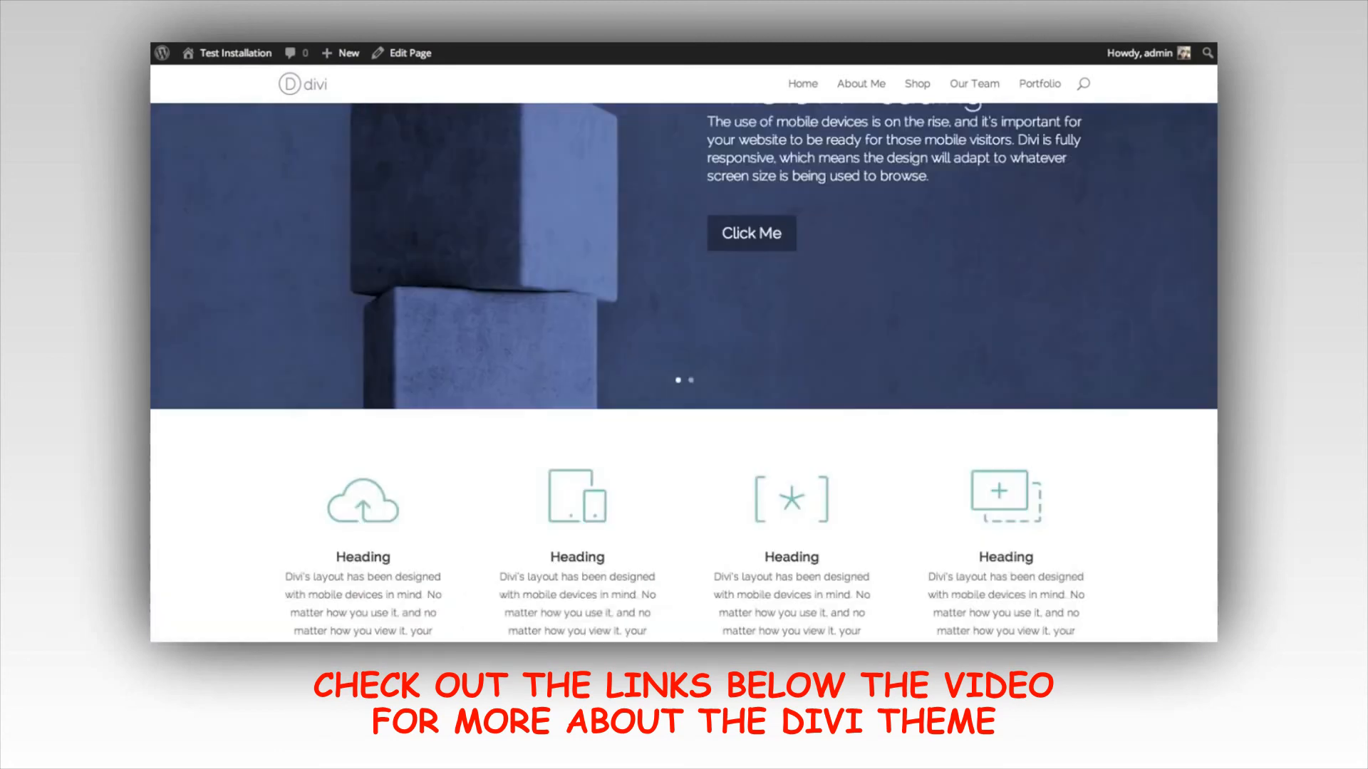
pyautogui.scroll(-1, 684, 370)
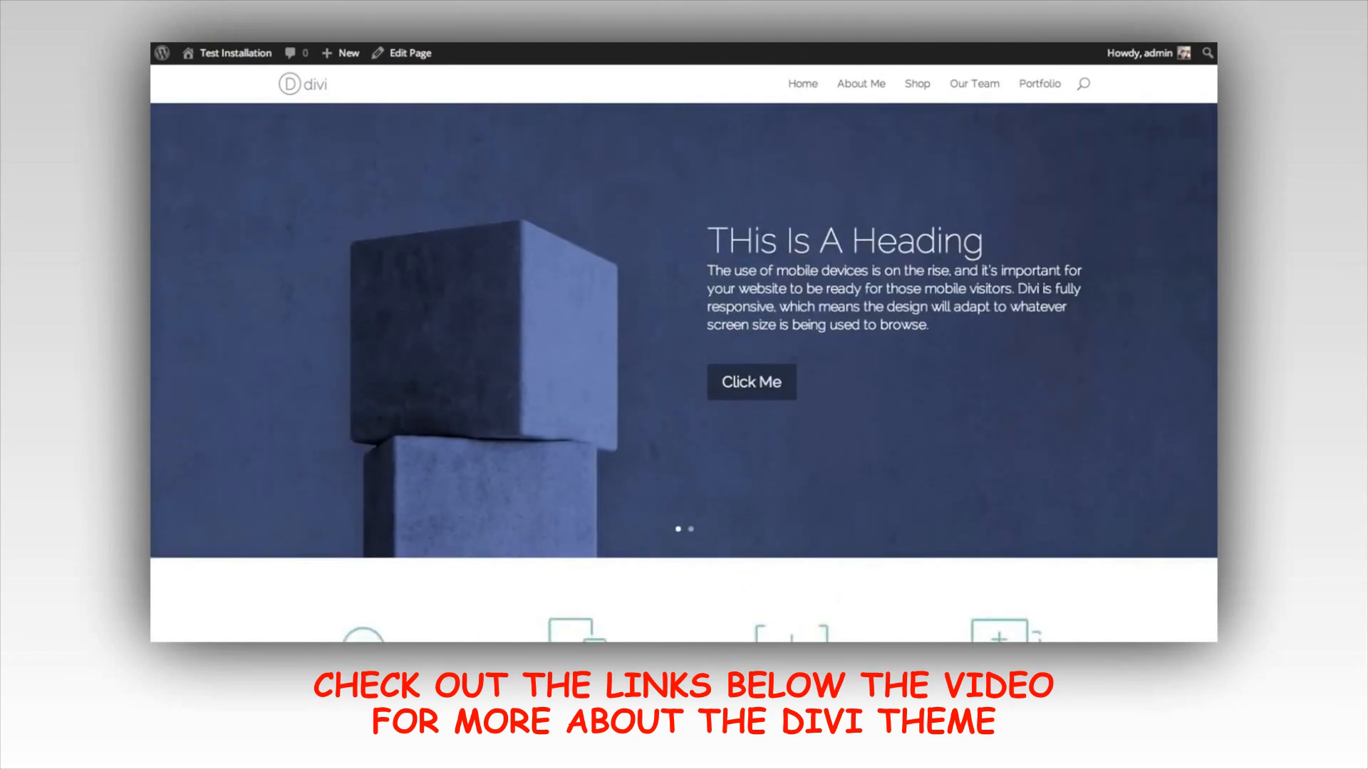